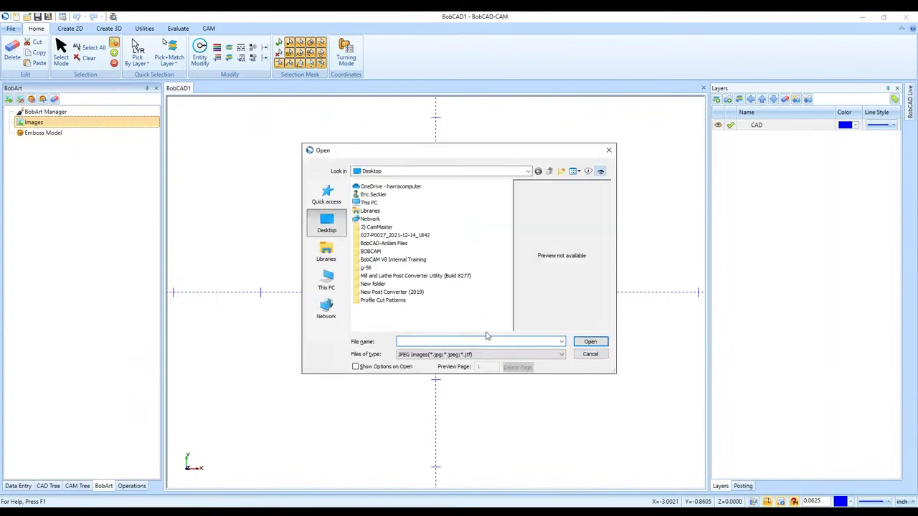
- Browse to the Demos folder inside New folder on the Desktop
{"action": "left_click", "coordinate": [480, 355]}
{"action": "left_click", "coordinate": [477, 366]}
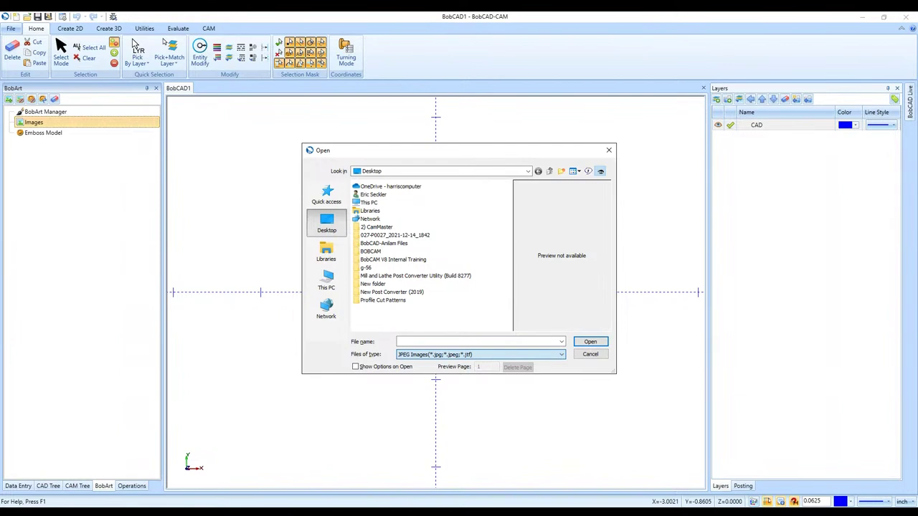
{"action": "left_click", "coordinate": [372, 313]}
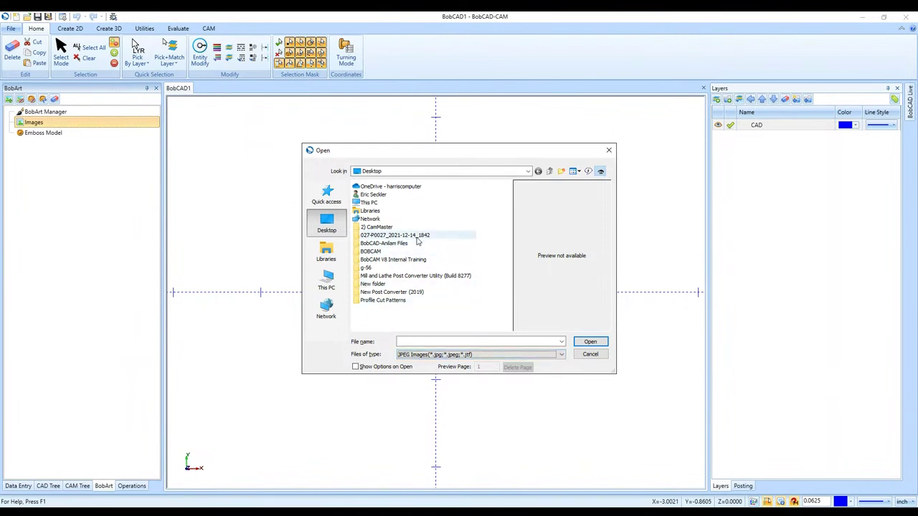
{"action": "double_click", "coordinate": [411, 284]}
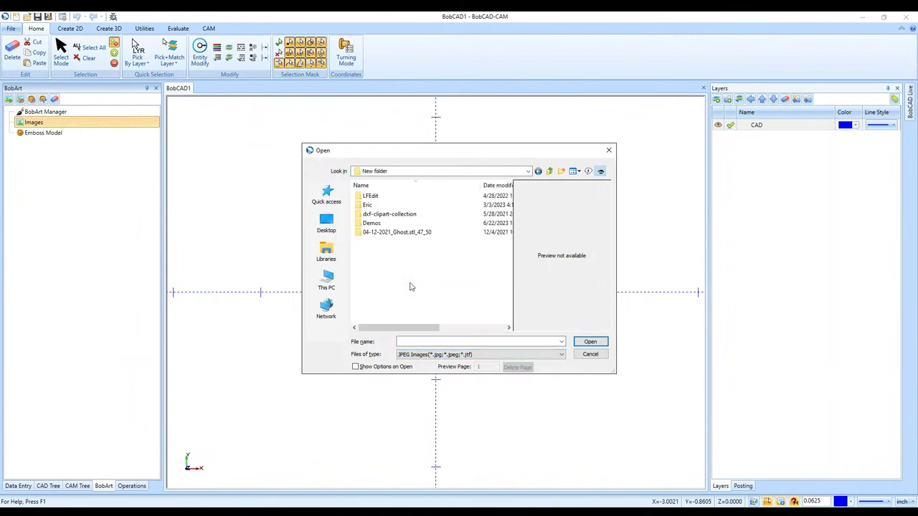
{"action": "left_click", "coordinate": [422, 226]}
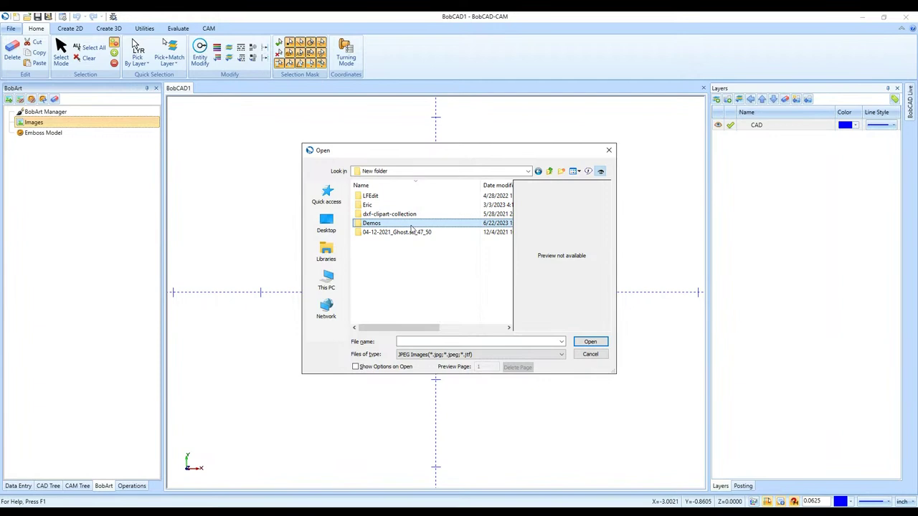
{"action": "double_click", "coordinate": [423, 228]}
- List all file types in the Demos folder and load the image Tampa_Bay_Lightning_Logo_2011.svg
{"action": "left_click", "coordinate": [455, 354]}
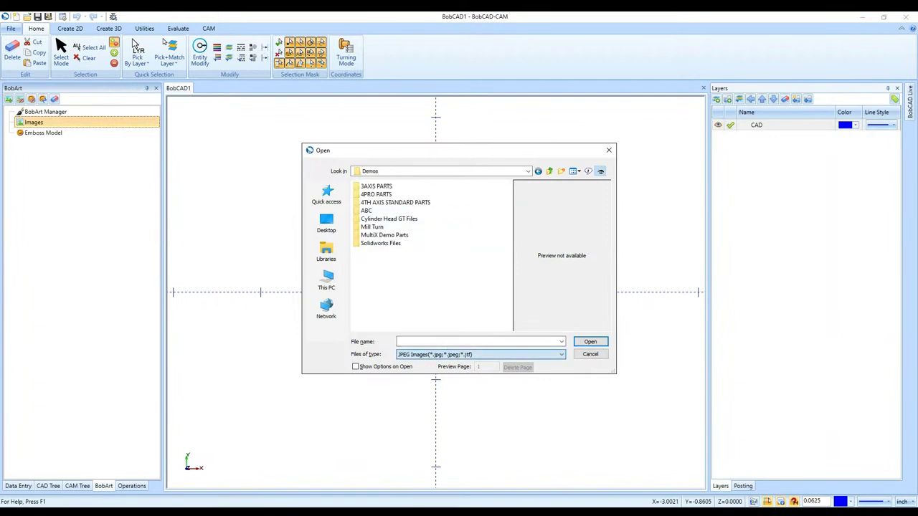
{"action": "key", "text": "Down"}
{"action": "scroll", "coordinate": [435, 301], "scroll_direction": "down", "scroll_amount": 3}
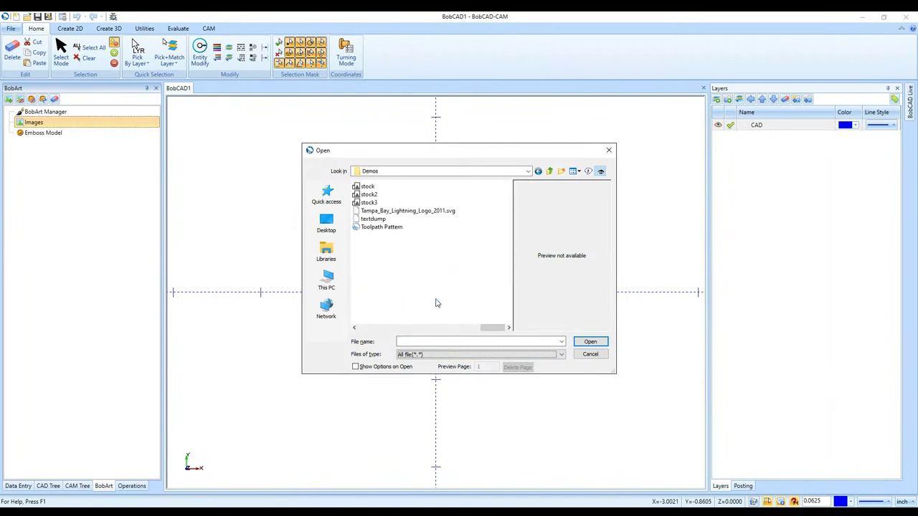
{"action": "left_click", "coordinate": [459, 211]}
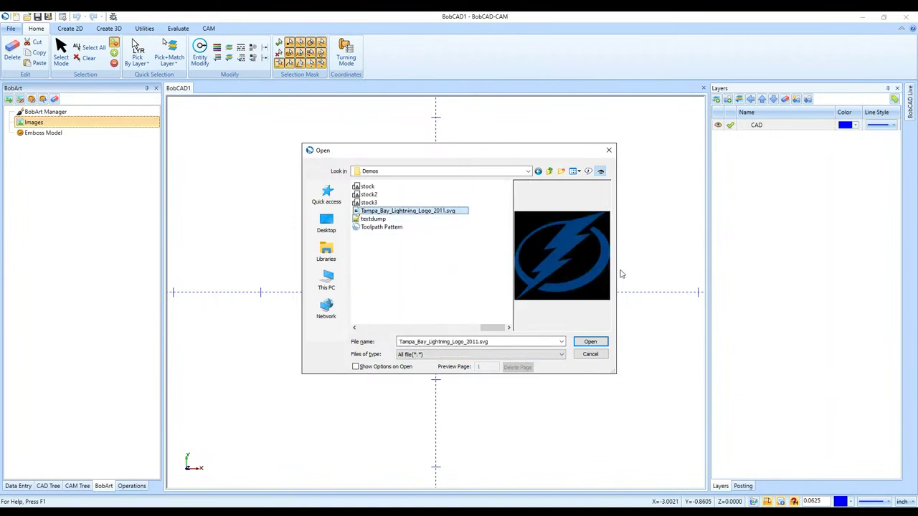
{"action": "double_click", "coordinate": [457, 211]}
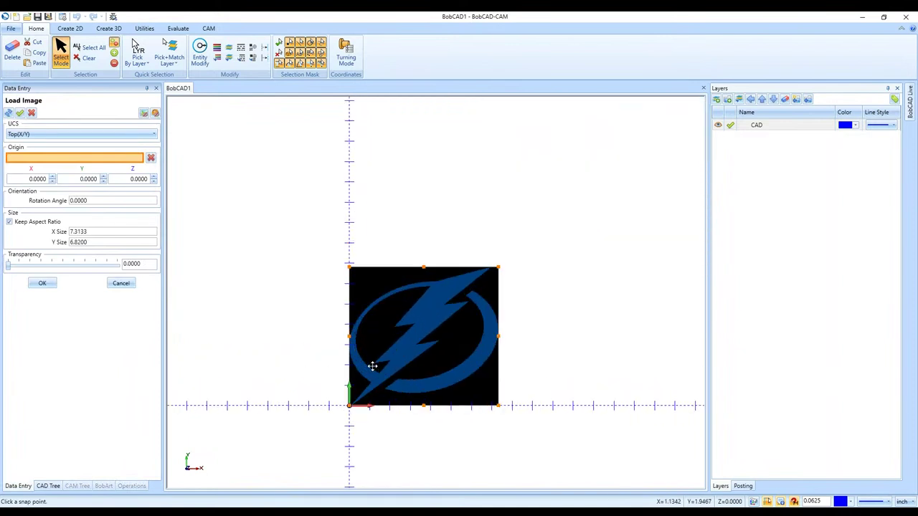
{"action": "scroll", "coordinate": [481, 369], "scroll_direction": "up", "scroll_amount": 2}
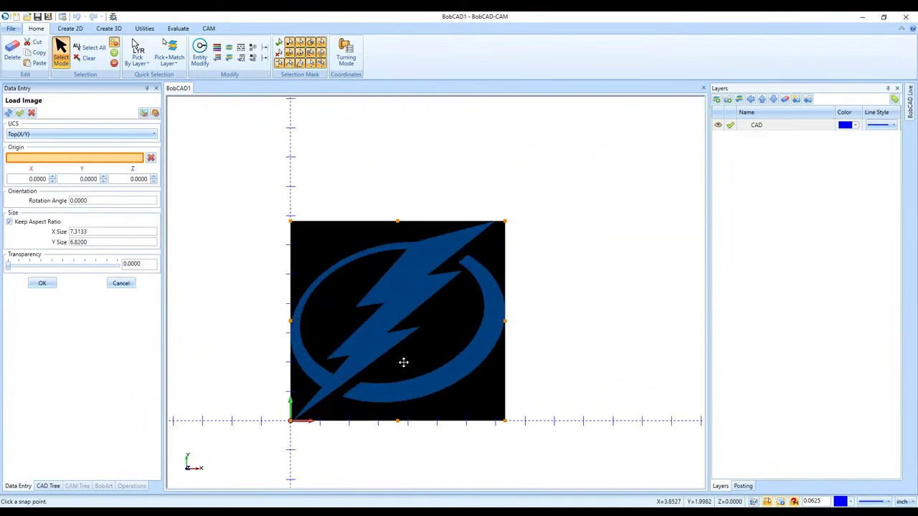
- Try moving the image freehand away from the origin and reset its origin to X 0 and Y 0
{"action": "left_click", "coordinate": [121, 232]}
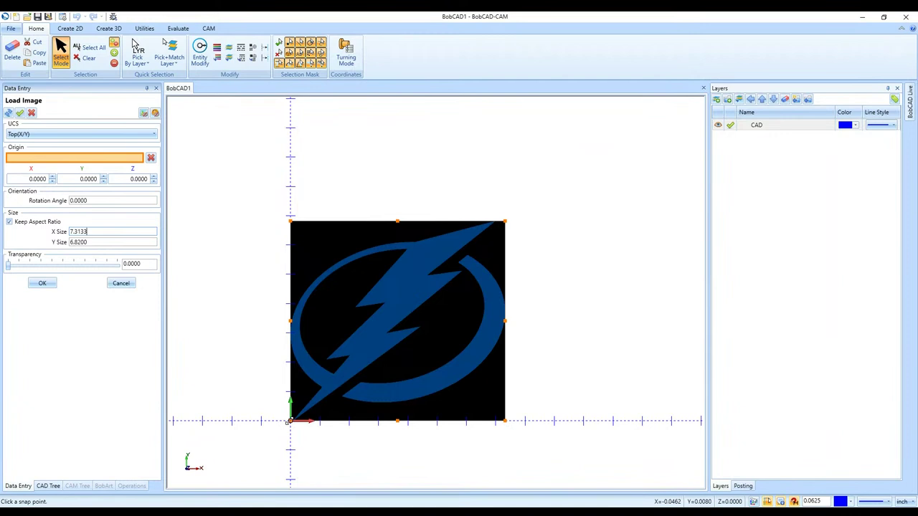
{"action": "left_click_drag", "start_coordinate": [393, 342], "coordinate": [243, 358]}
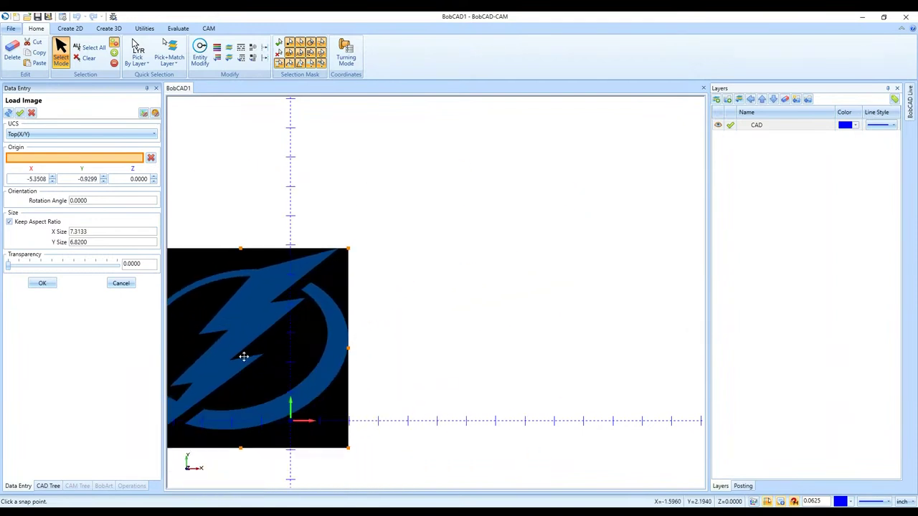
{"action": "left_click", "coordinate": [25, 182]}
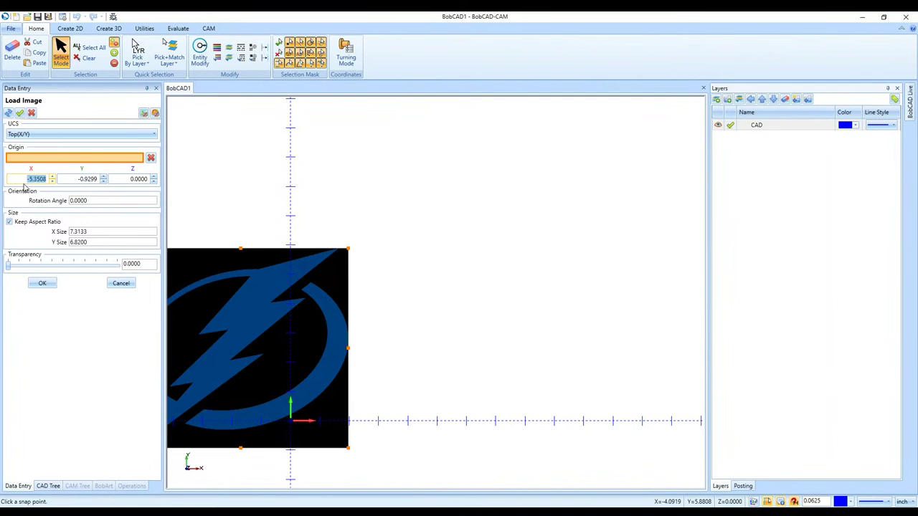
{"action": "type", "text": "0"}
{"action": "key", "text": "Tab"}
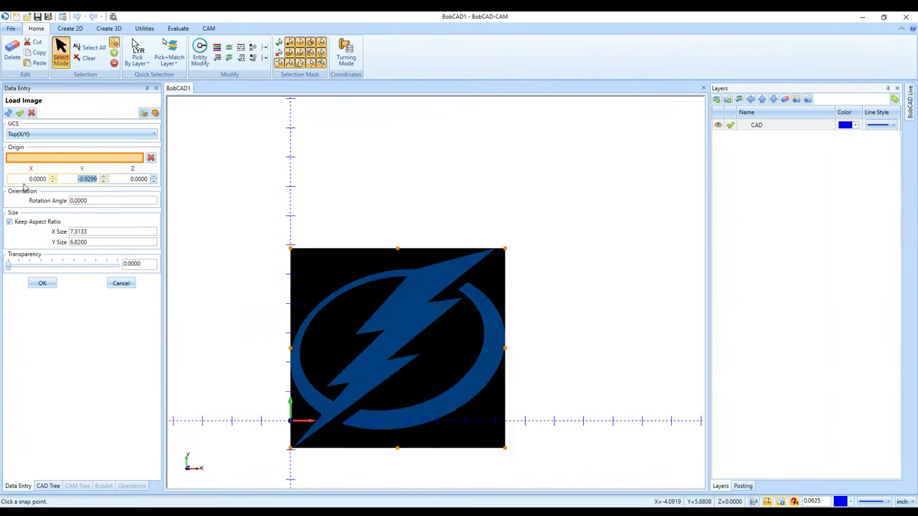
{"action": "type", "text": "0"}
{"action": "key", "text": "Tab"}
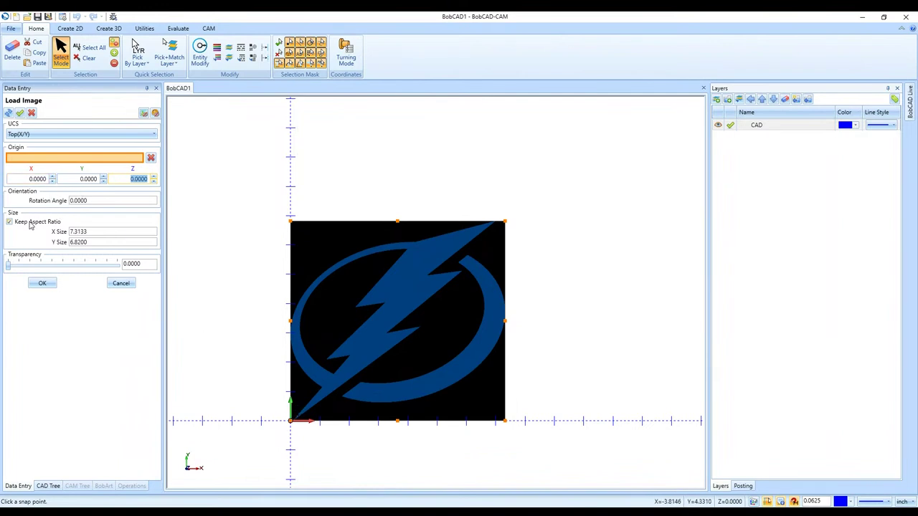
- Set the image's X size to 12 inches while keeping the aspect ratio
{"action": "left_click", "coordinate": [87, 232]}
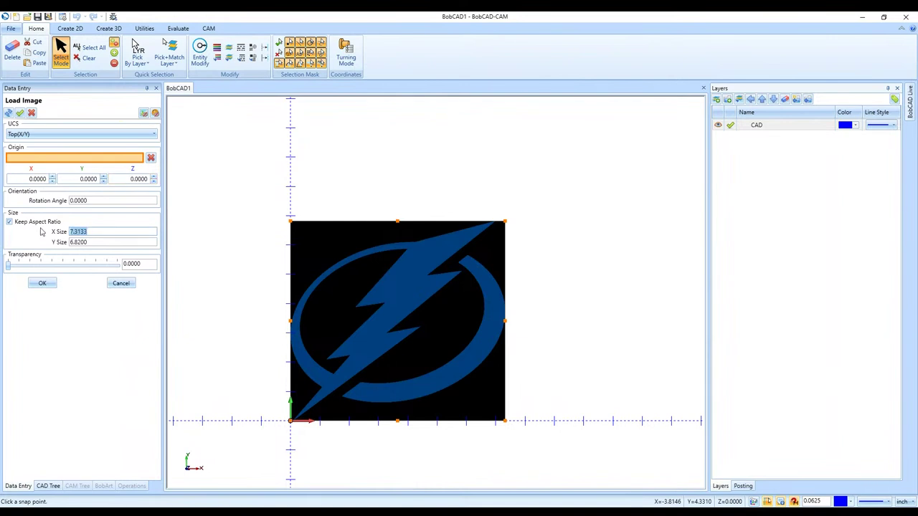
{"action": "type", "text": "12"}
{"action": "key", "text": "Tab"}
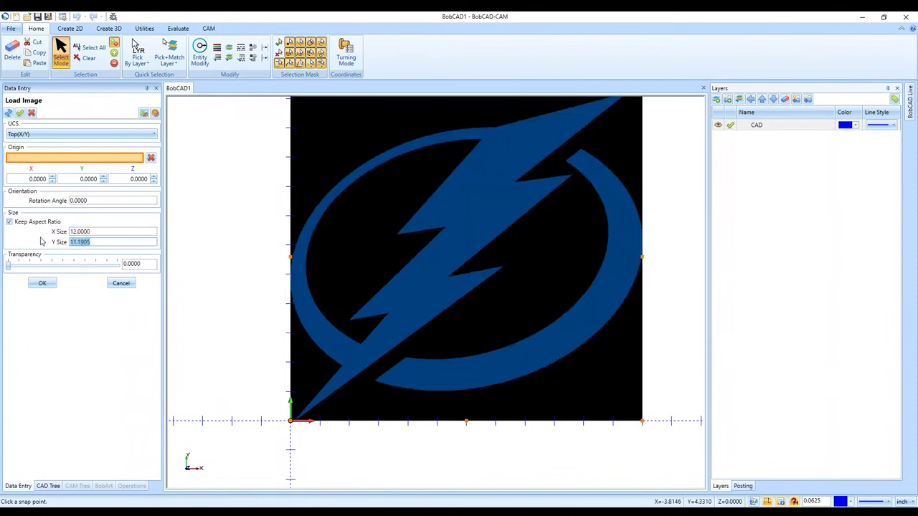
{"action": "left_click", "coordinate": [89, 243]}
{"action": "scroll", "coordinate": [265, 357], "scroll_direction": "down", "scroll_amount": 2}
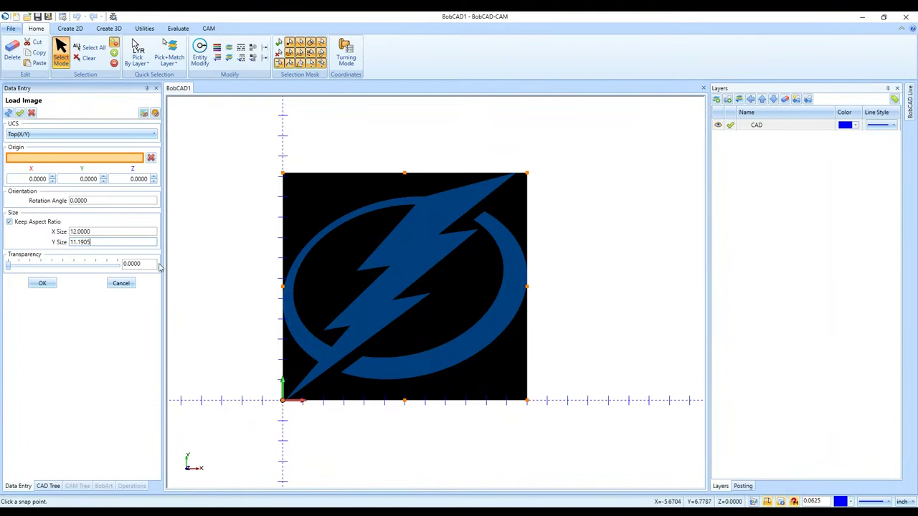
- Turn off the aspect ratio lock and set the image's Y size to 12 inches
{"action": "left_click", "coordinate": [8, 224]}
{"action": "left_click_drag", "start_coordinate": [93, 242], "coordinate": [57, 251]}
{"action": "type", "text": "12"}
{"action": "key", "text": "Return"}
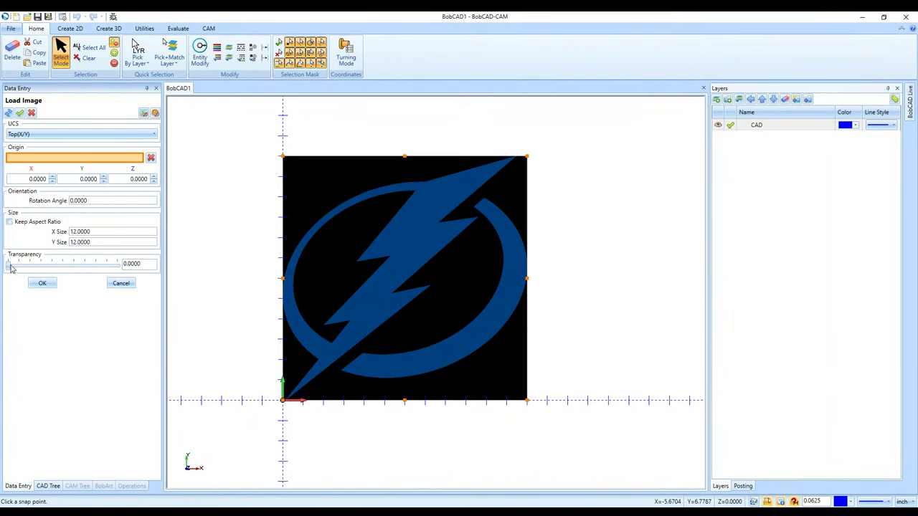
- Preview the image at about 0.63 transparency and restore its transparency to 0
{"action": "left_click_drag", "start_coordinate": [9, 269], "coordinate": [78, 267]}
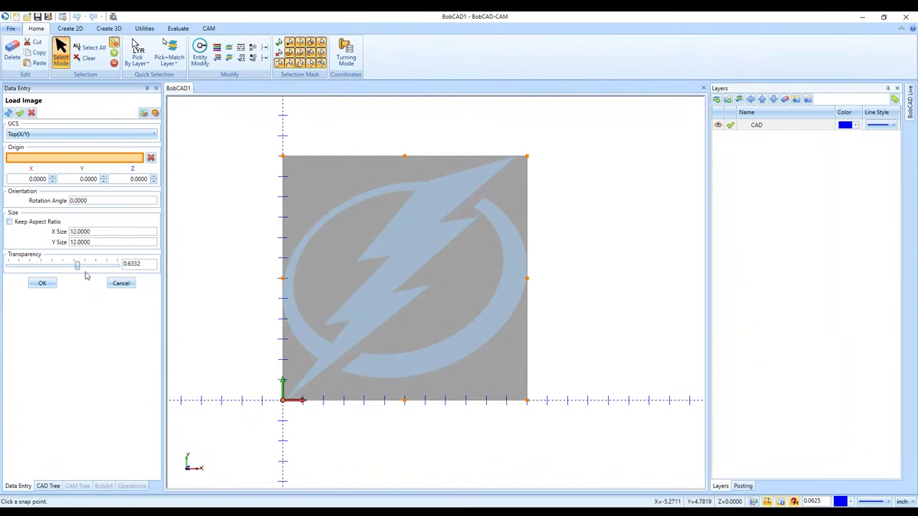
{"action": "left_click_drag", "start_coordinate": [79, 270], "coordinate": [7, 266]}
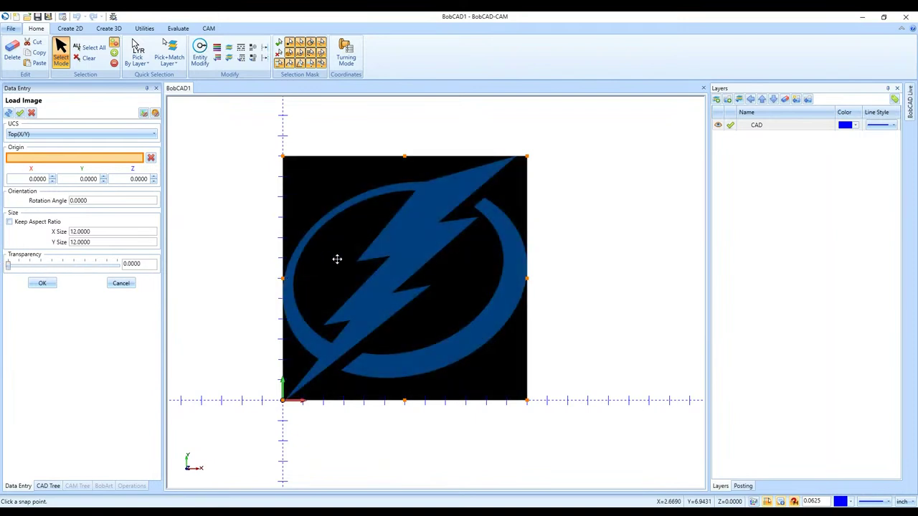
- Examine the pixel edges at a tip of the lightning bolt up close and accept the image placement
{"action": "scroll", "coordinate": [363, 261], "scroll_direction": "up", "scroll_amount": 5}
{"action": "scroll", "coordinate": [343, 262], "scroll_direction": "up", "scroll_amount": 3}
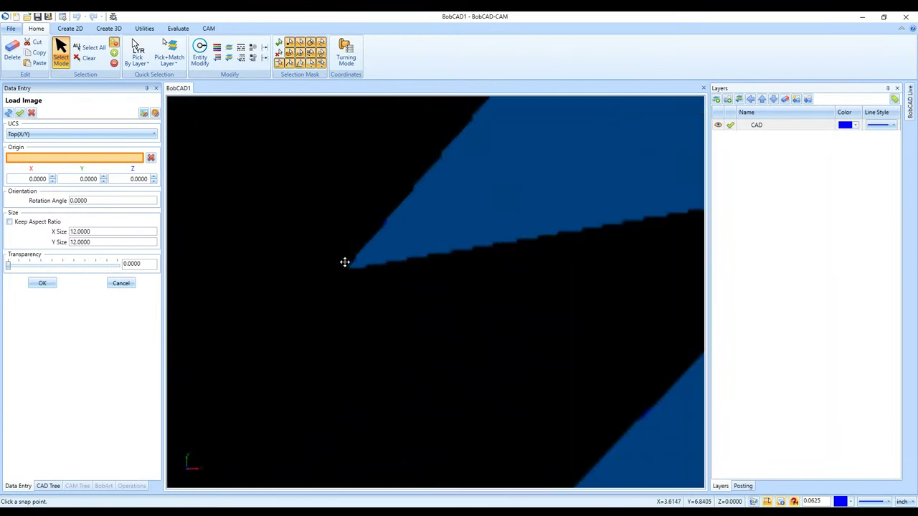
{"action": "scroll", "coordinate": [355, 263], "scroll_direction": "up", "scroll_amount": 3}
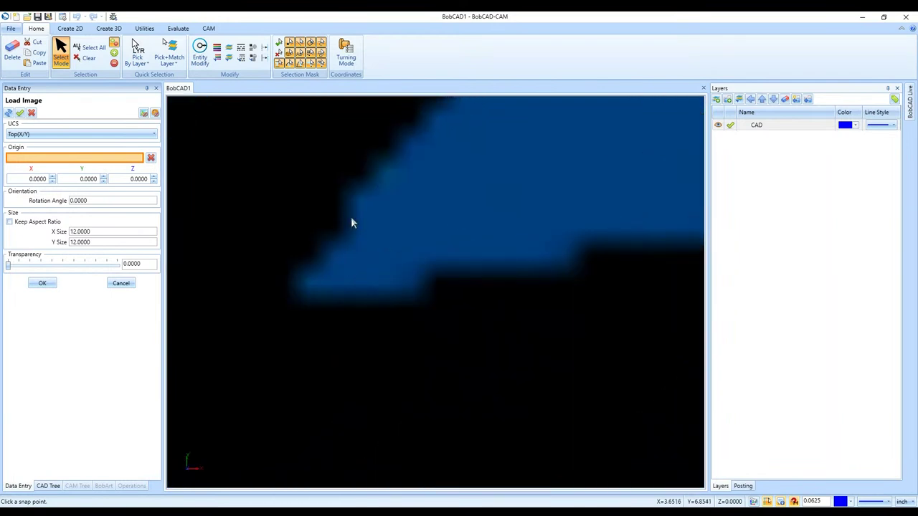
{"action": "scroll", "coordinate": [313, 283], "scroll_direction": "up", "scroll_amount": 2}
{"action": "scroll", "coordinate": [312, 284], "scroll_direction": "down", "scroll_amount": 8}
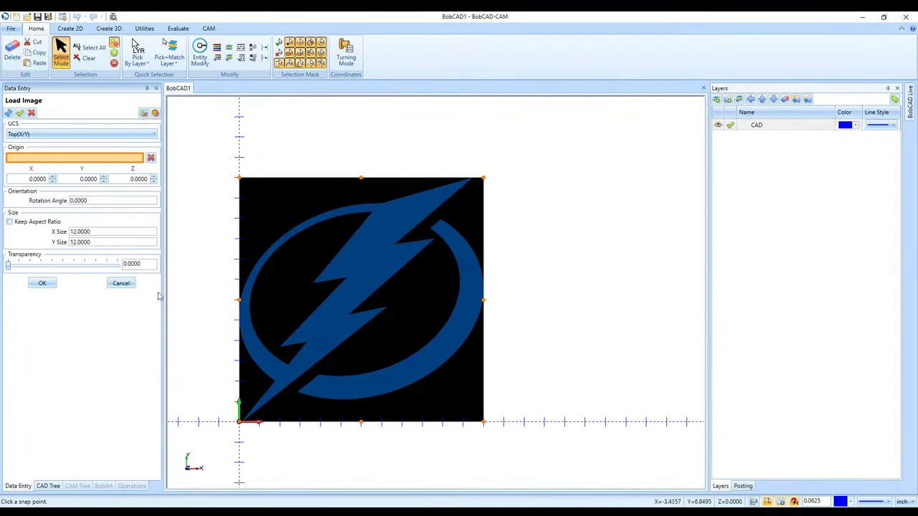
{"action": "left_click", "coordinate": [43, 284]}
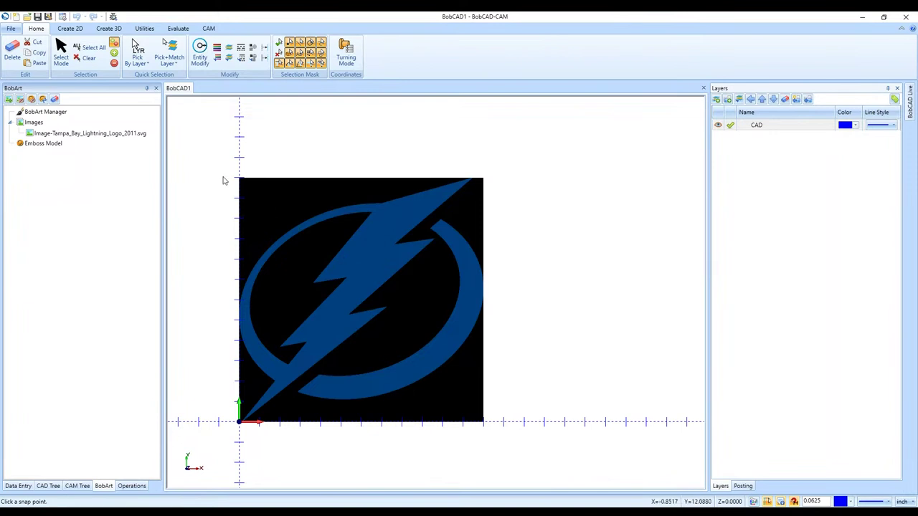
{"action": "right_click", "coordinate": [44, 138]}
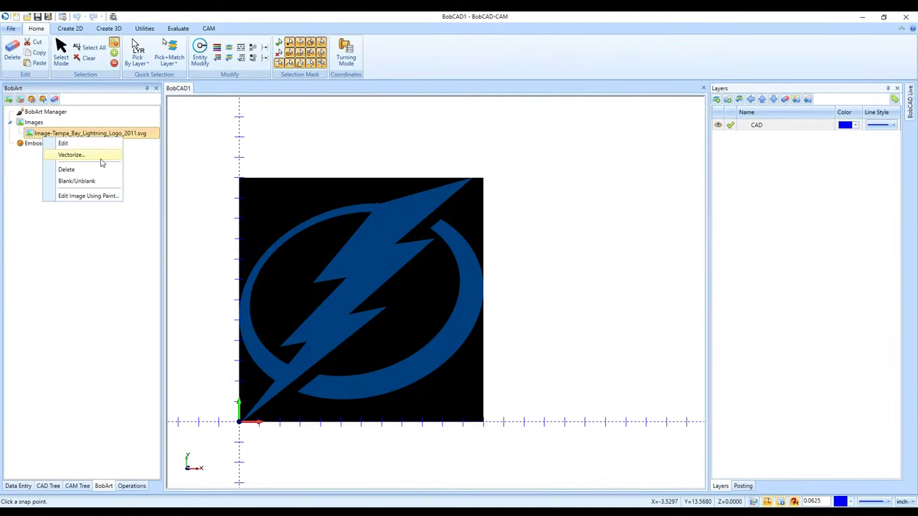
{"action": "left_click", "coordinate": [325, 155]}
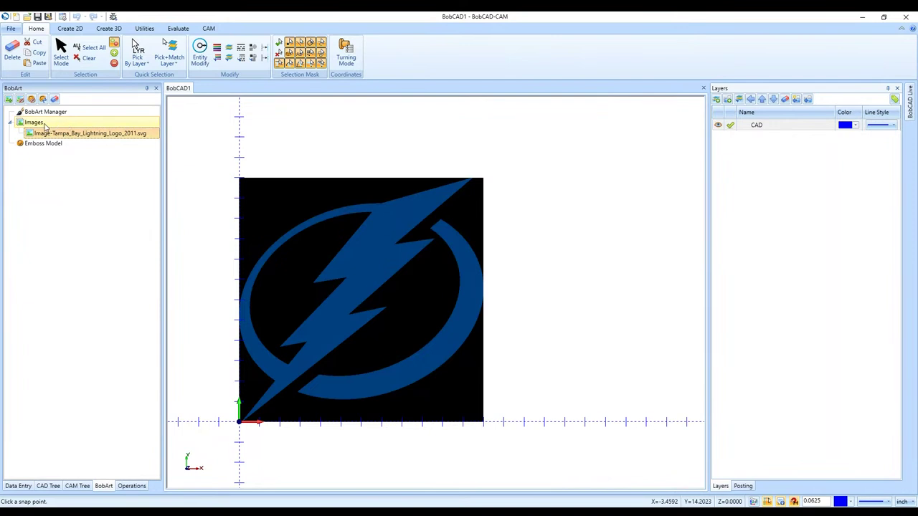
{"action": "left_click", "coordinate": [16, 127]}
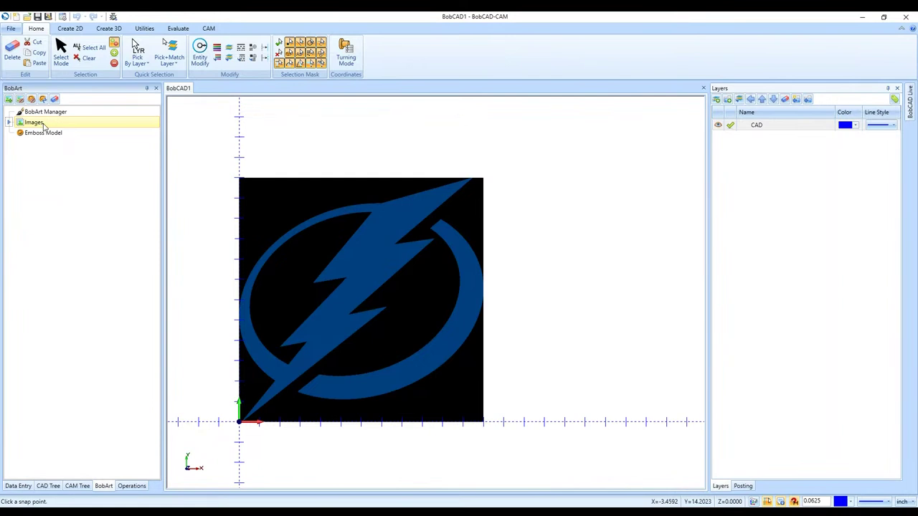
{"action": "right_click", "coordinate": [43, 125]}
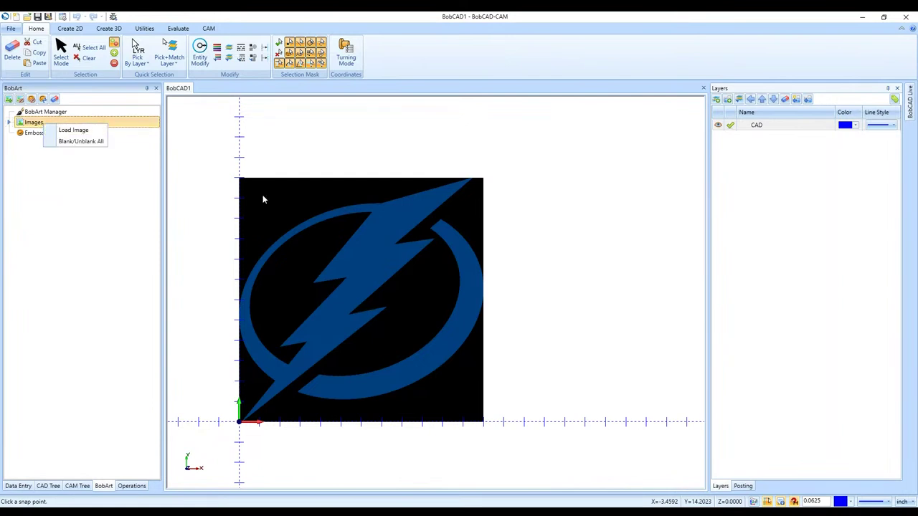
{"action": "left_click", "coordinate": [363, 191]}
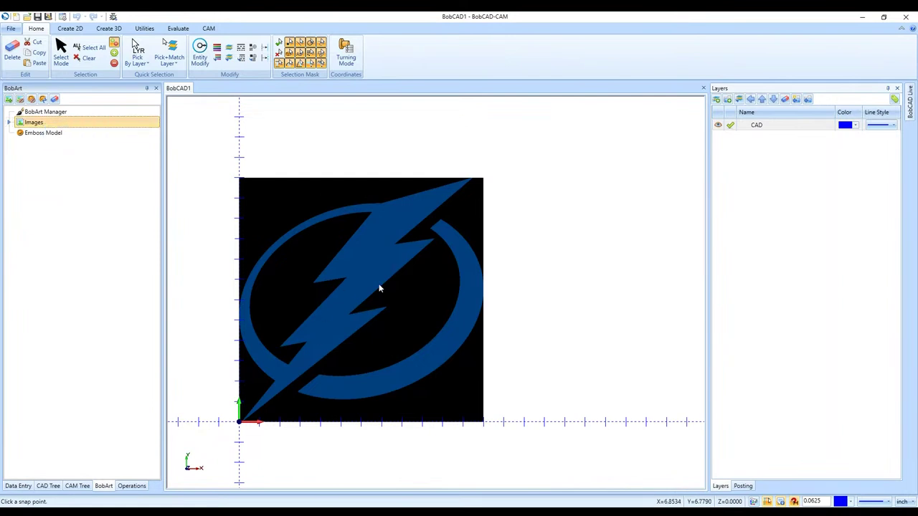
{"action": "left_click", "coordinate": [9, 123]}
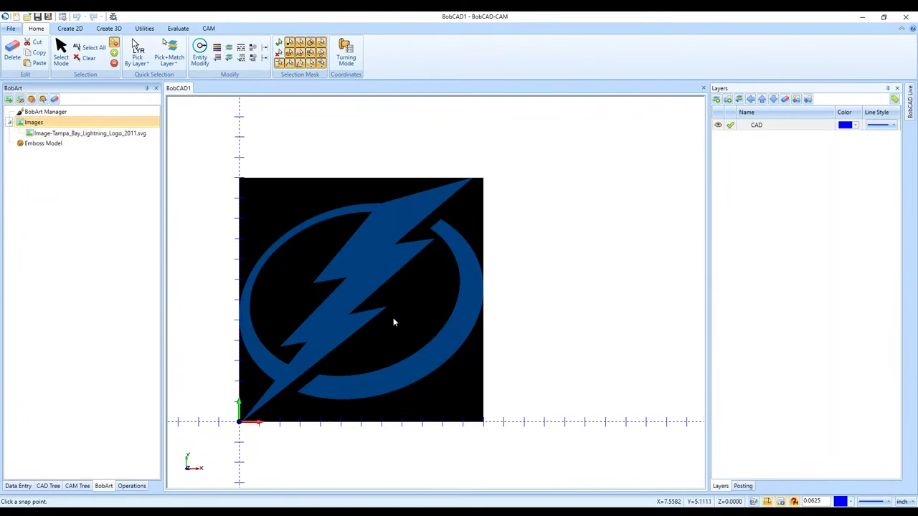
- Start vectorizing the logo image with the 2-Level (Black/White) strategy and adjust the threshold value to 22
{"action": "left_click", "coordinate": [52, 135]}
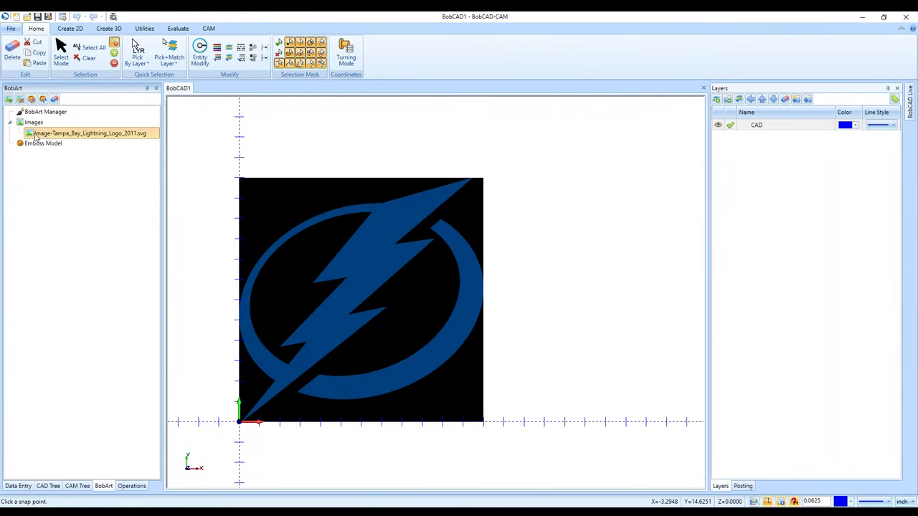
{"action": "right_click", "coordinate": [76, 136]}
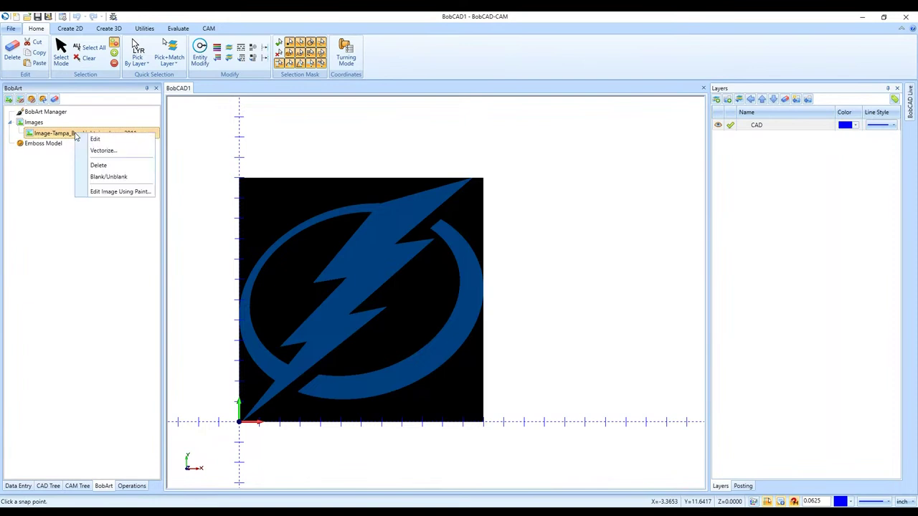
{"action": "left_click", "coordinate": [131, 153]}
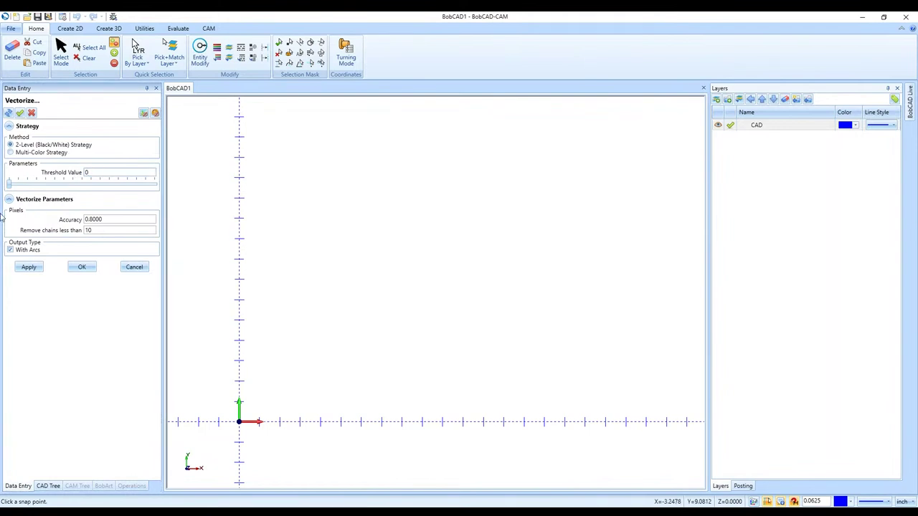
{"action": "left_click_drag", "start_coordinate": [9, 188], "coordinate": [11, 184]}
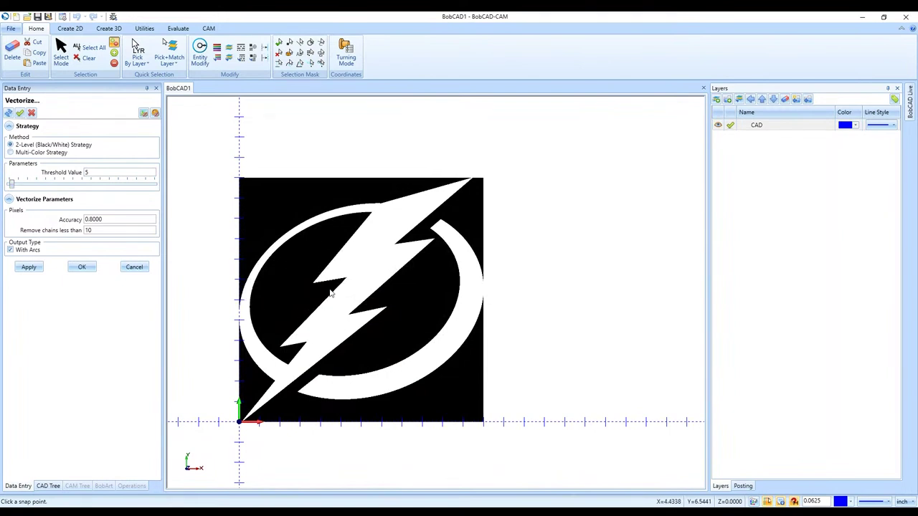
{"action": "left_click_drag", "start_coordinate": [12, 184], "coordinate": [39, 187]}
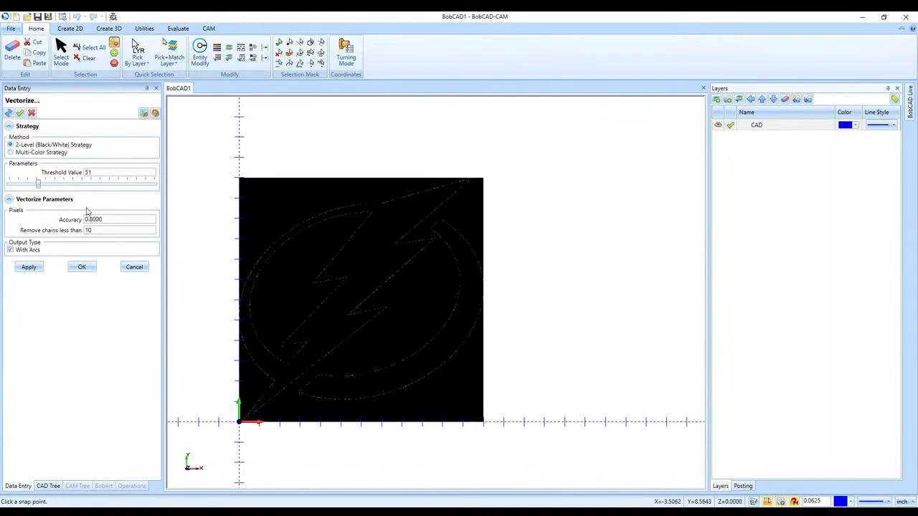
{"action": "left_click_drag", "start_coordinate": [41, 187], "coordinate": [21, 184]}
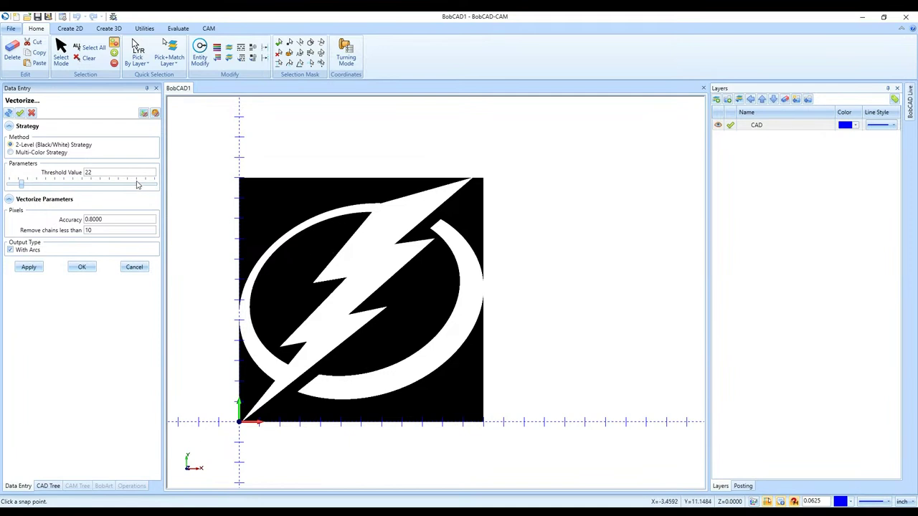
- Try the Multi-Color vectorizing strategy with the number of colors set to 10
{"action": "left_click", "coordinate": [41, 152]}
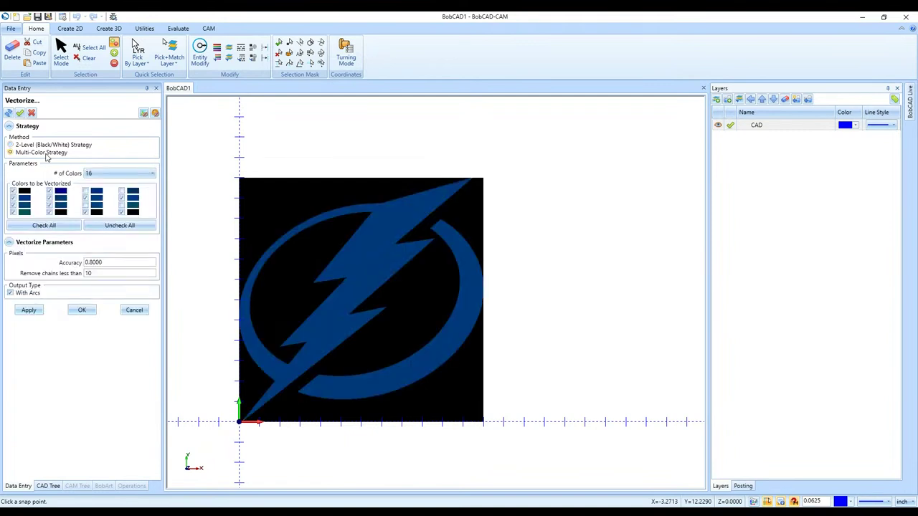
{"action": "left_click", "coordinate": [100, 175]}
{"action": "left_click_drag", "start_coordinate": [152, 208], "coordinate": [152, 184]}
{"action": "left_click", "coordinate": [109, 255]}
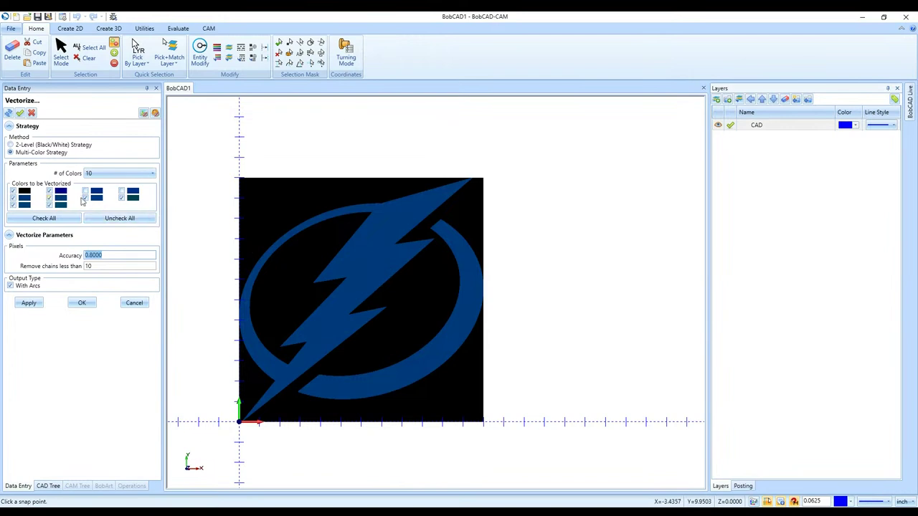
- Try a different set of colors to vectorize, clearing black and several dark shades and including the two unchecked blues
{"action": "left_click", "coordinate": [13, 191]}
{"action": "left_click", "coordinate": [48, 190]}
{"action": "left_click", "coordinate": [85, 190]}
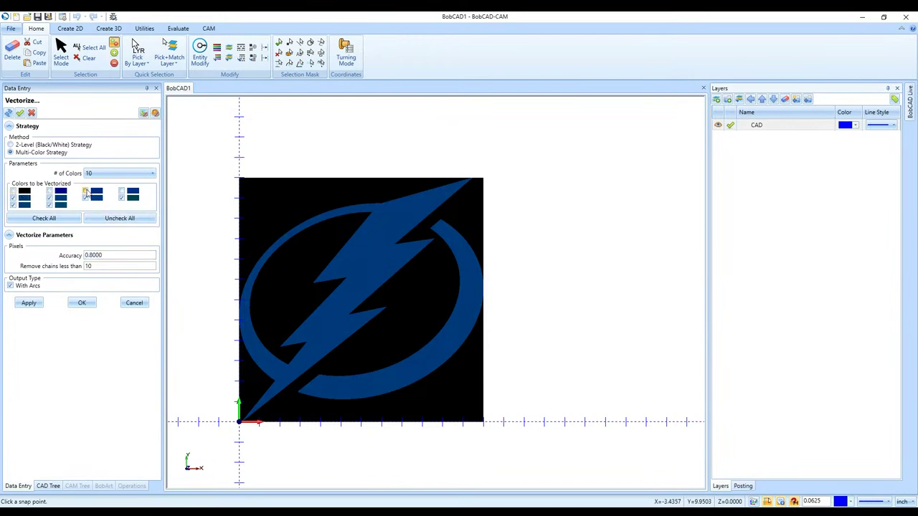
{"action": "left_click", "coordinate": [122, 192]}
{"action": "left_click", "coordinate": [85, 197]}
{"action": "left_click", "coordinate": [49, 198]}
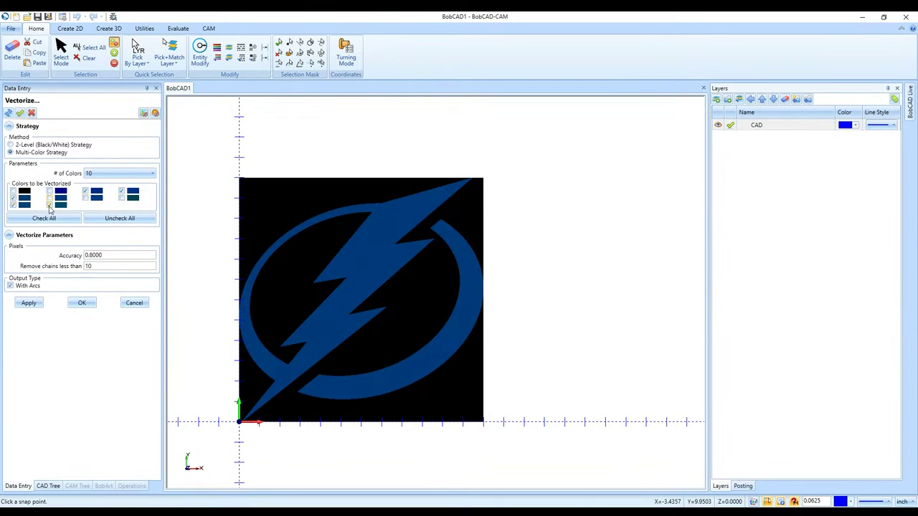
{"action": "left_click", "coordinate": [13, 199]}
- Return to the 2-Level (Black/White) strategy, generate the vectorization, and blank the source image
{"action": "left_click", "coordinate": [36, 145]}
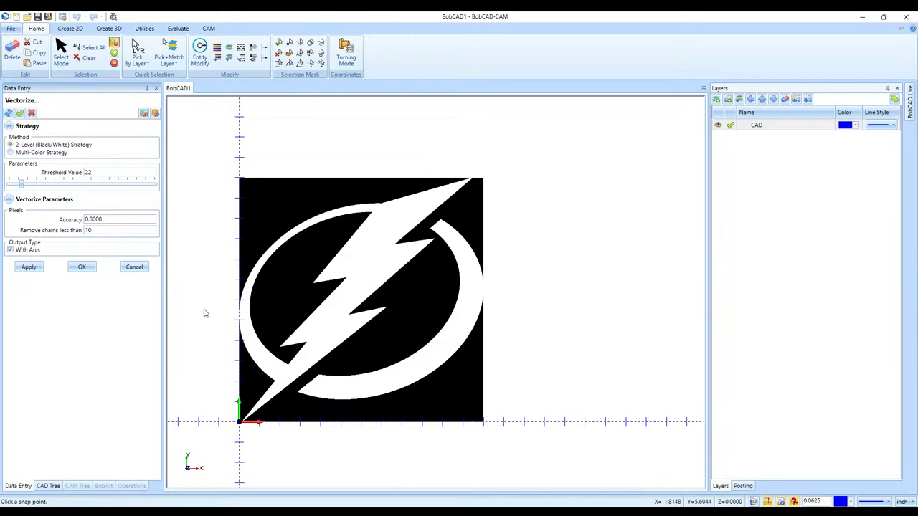
{"action": "left_click", "coordinate": [76, 269]}
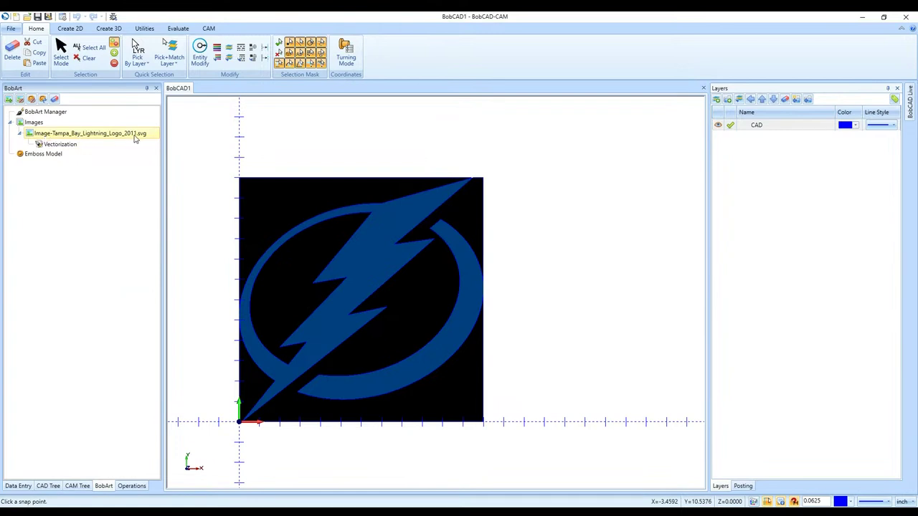
{"action": "right_click", "coordinate": [76, 137]}
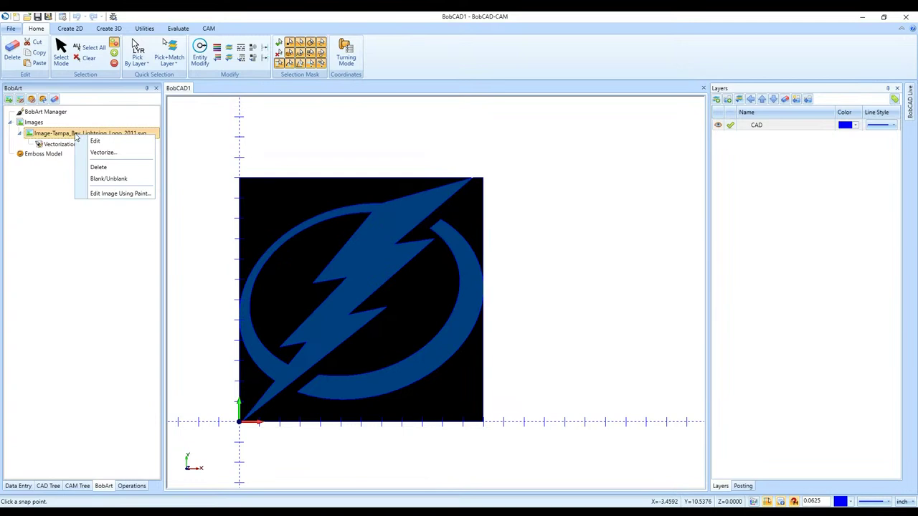
{"action": "left_click", "coordinate": [109, 179]}
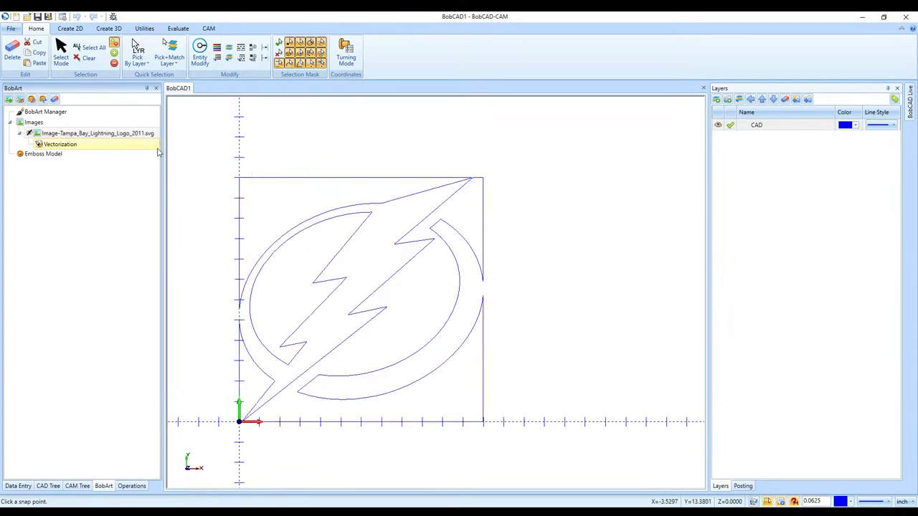
- Review the vectorization settings without changing them and examine the outline where the ring meets the square border
{"action": "double_click", "coordinate": [73, 146]}
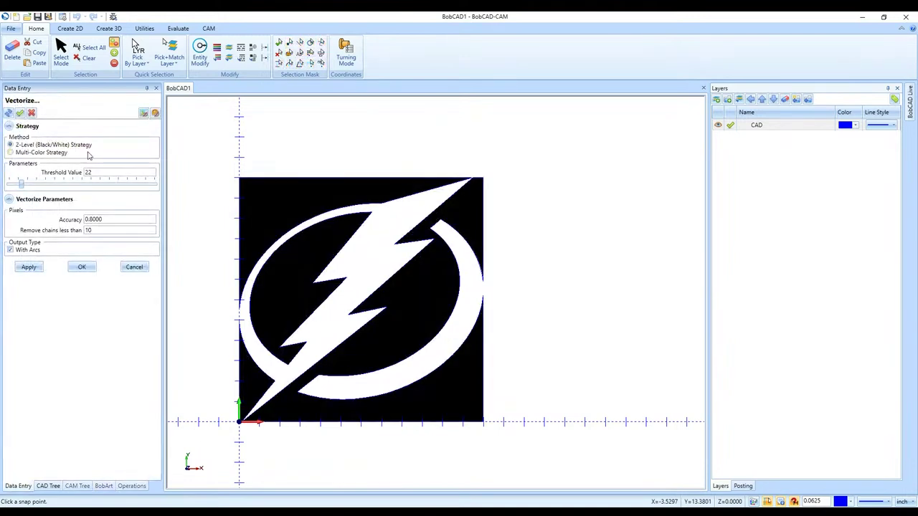
{"action": "left_click", "coordinate": [134, 267]}
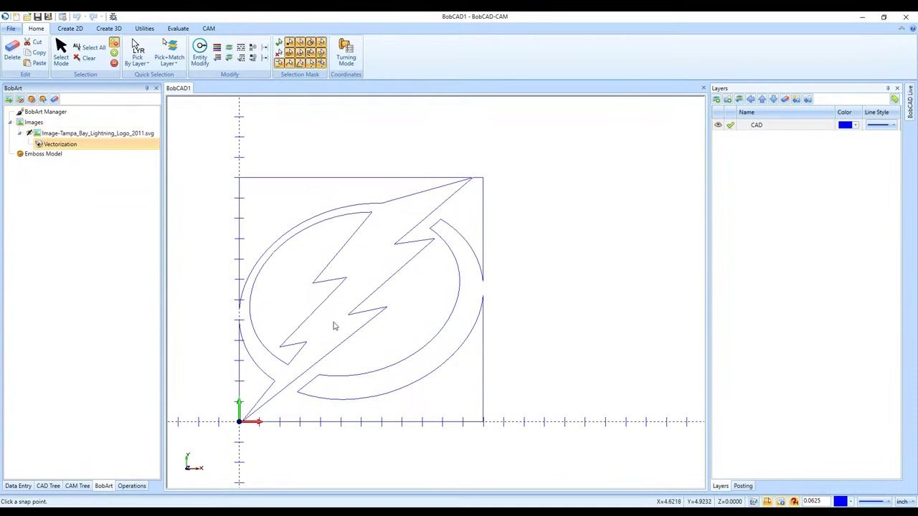
{"action": "scroll", "coordinate": [257, 327], "scroll_direction": "up", "scroll_amount": 2}
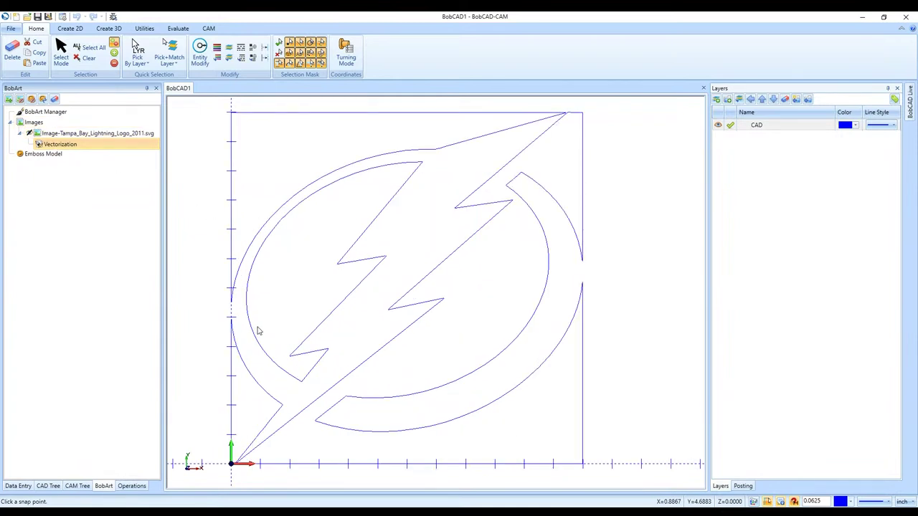
{"action": "scroll", "coordinate": [258, 330], "scroll_direction": "up", "scroll_amount": 5}
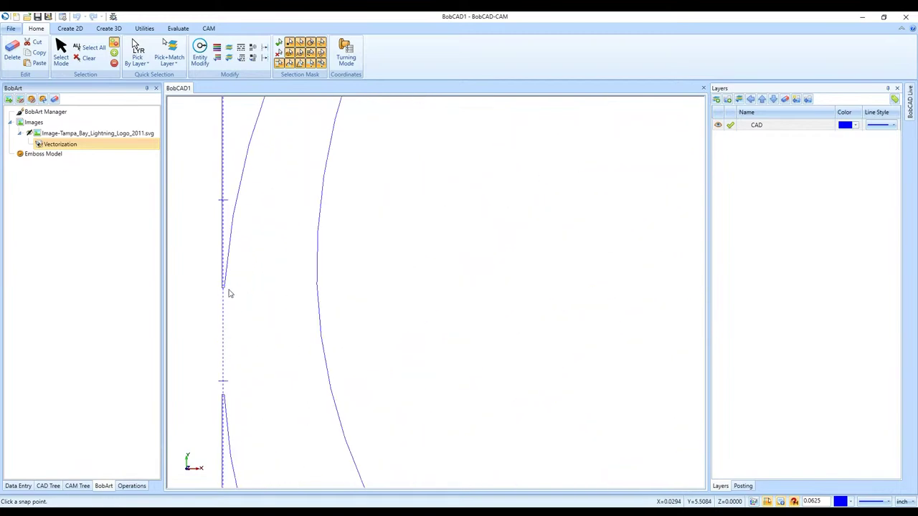
{"action": "scroll", "coordinate": [208, 350], "scroll_direction": "down", "scroll_amount": 8}
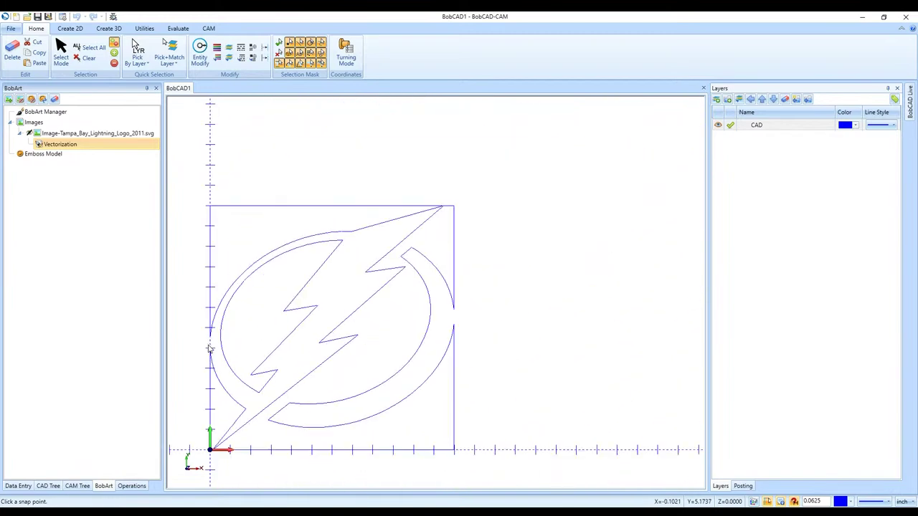
{"action": "scroll", "coordinate": [319, 352], "scroll_direction": "up", "scroll_amount": 2}
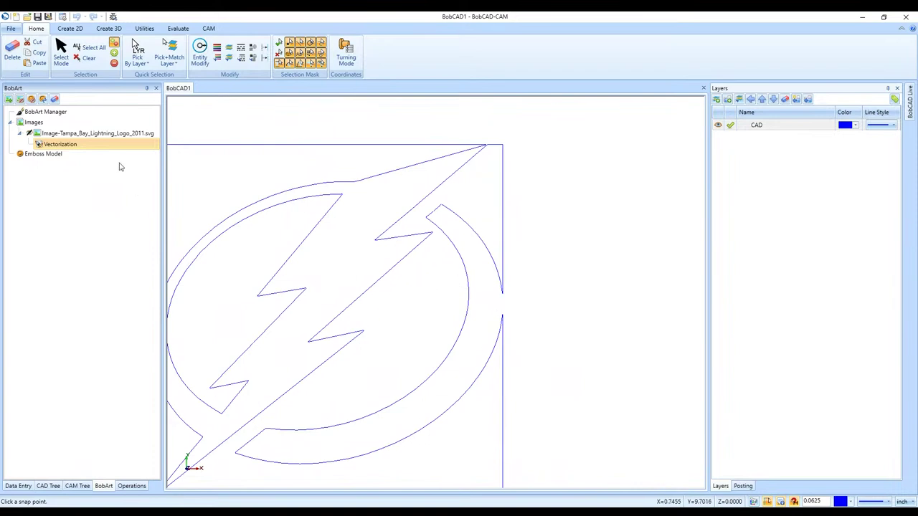
{"action": "scroll", "coordinate": [574, 306], "scroll_direction": "down", "scroll_amount": 2}
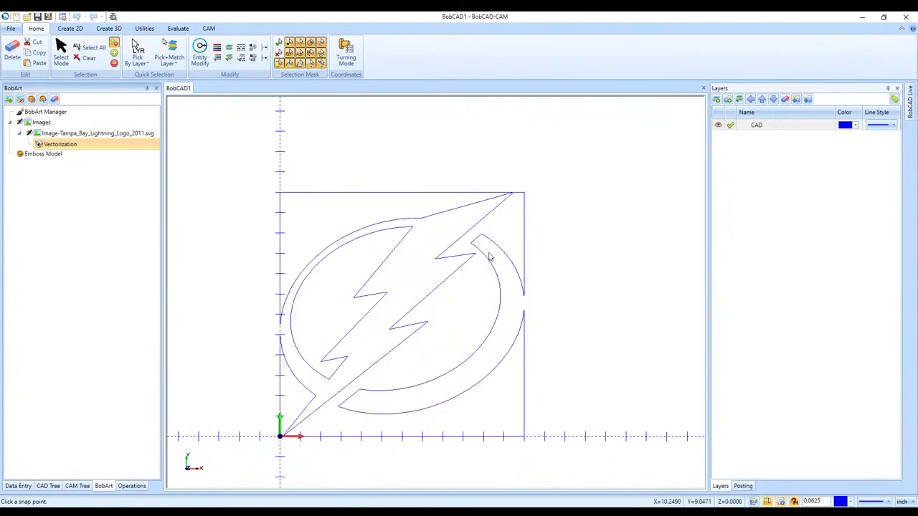
- Examine the tips of the lightning bolt's barbs up close for short segments that blunt the corners
{"action": "scroll", "coordinate": [490, 256], "scroll_direction": "up", "scroll_amount": 6}
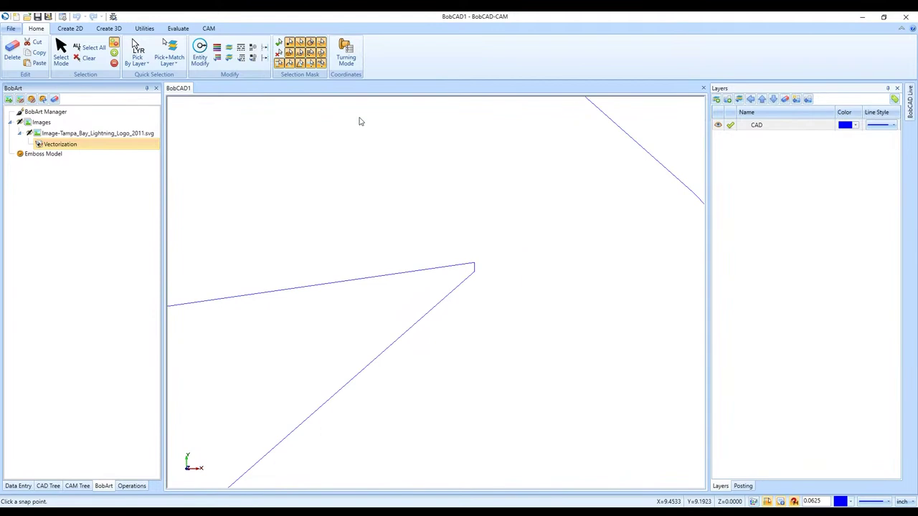
{"action": "key", "text": "Escape"}
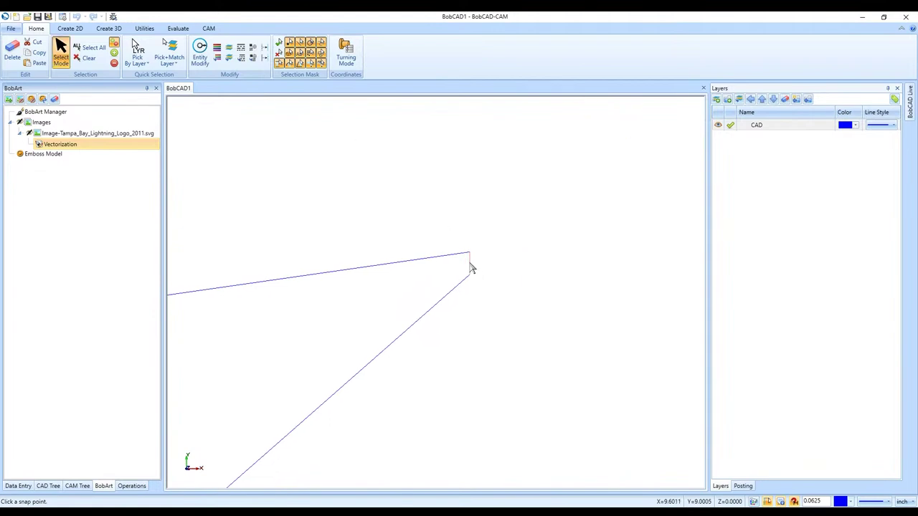
{"action": "scroll", "coordinate": [502, 247], "scroll_direction": "down", "scroll_amount": 2}
{"action": "scroll", "coordinate": [522, 243], "scroll_direction": "down", "scroll_amount": 5}
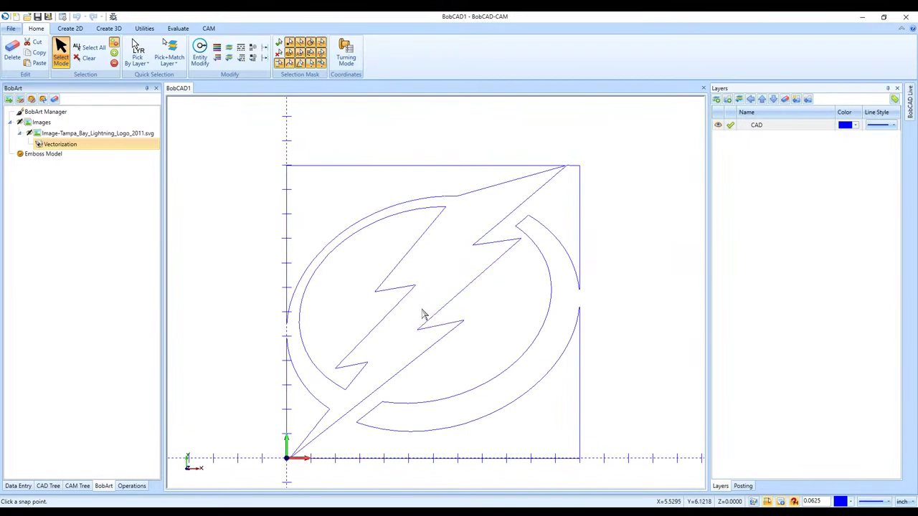
{"action": "scroll", "coordinate": [385, 299], "scroll_direction": "up", "scroll_amount": 6}
{"action": "scroll", "coordinate": [293, 271], "scroll_direction": "up", "scroll_amount": 2}
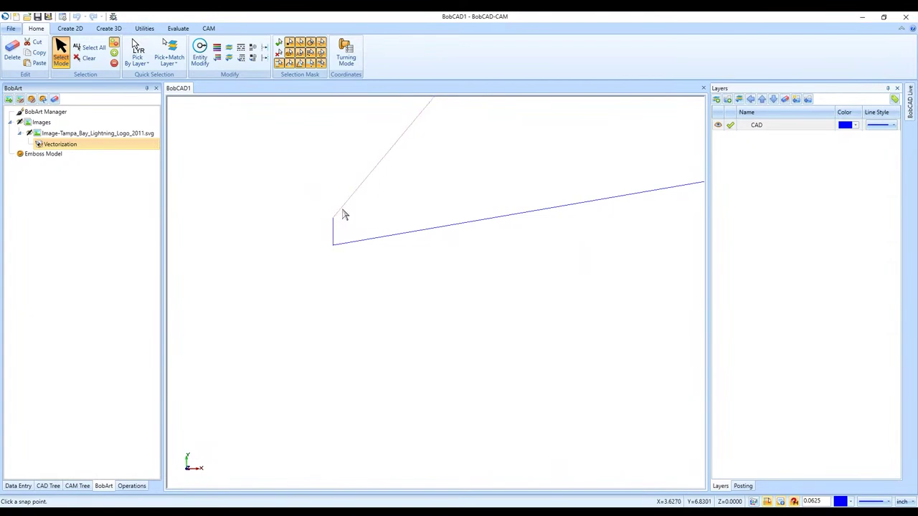
{"action": "scroll", "coordinate": [273, 295], "scroll_direction": "down", "scroll_amount": 1}
{"action": "scroll", "coordinate": [273, 295], "scroll_direction": "down", "scroll_amount": 5}
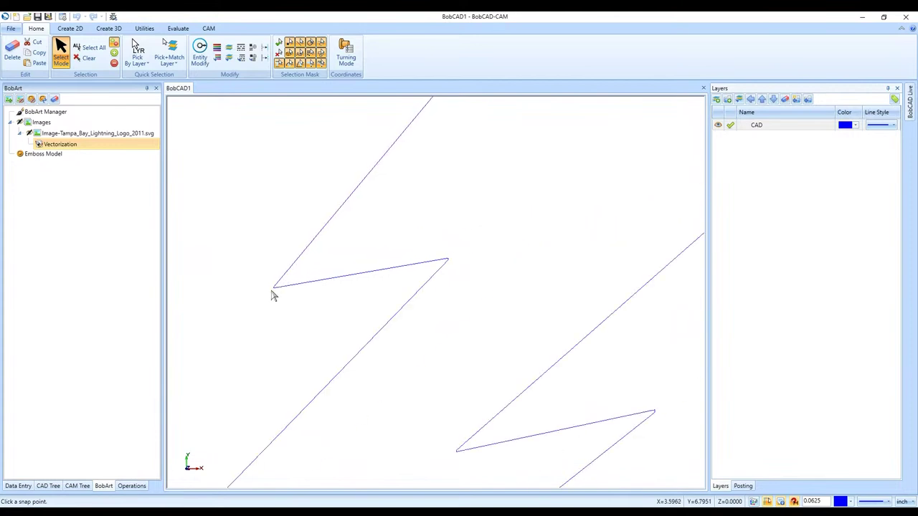
- Delete the short vertical segment that blunts the tip of the bolt's upper-right barb
{"action": "scroll", "coordinate": [517, 200], "scroll_direction": "up", "scroll_amount": 4}
{"action": "scroll", "coordinate": [502, 207], "scroll_direction": "up", "scroll_amount": 3}
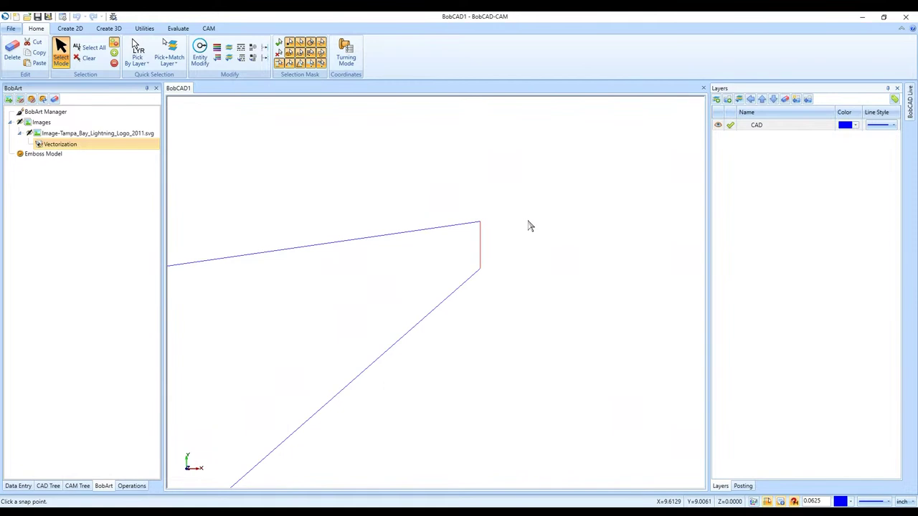
{"action": "key", "text": "Delete"}
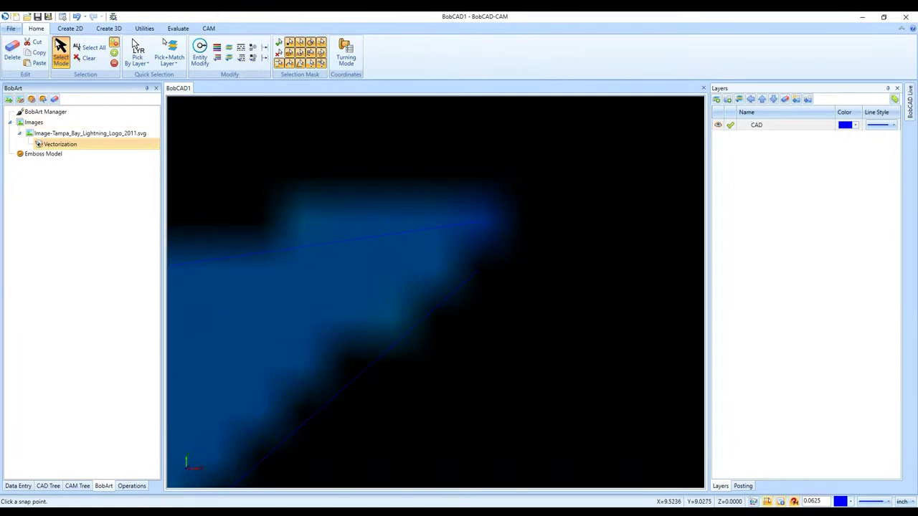
- Try a line from the open end of the barb's lower edge to about X 9.608, Y 9.007
{"action": "left_click", "coordinate": [70, 28]}
{"action": "left_click", "coordinate": [32, 52]}
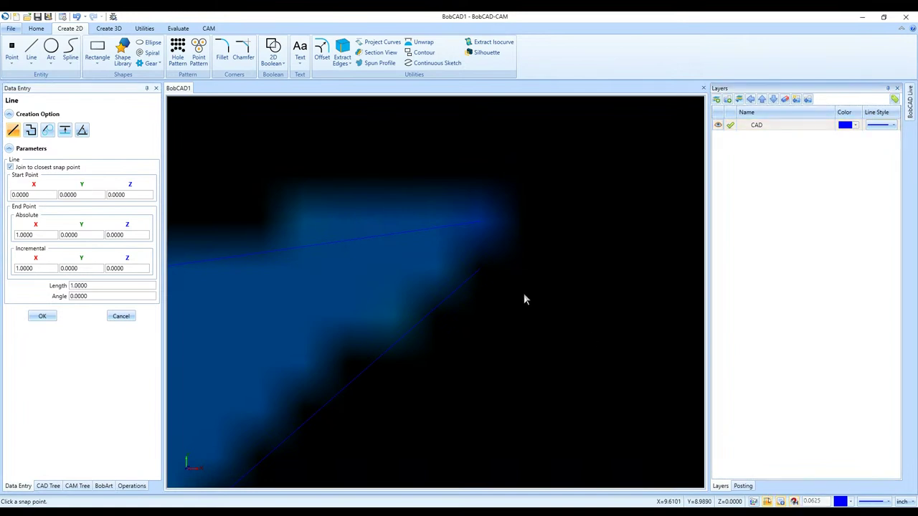
{"action": "left_click", "coordinate": [479, 271]}
{"action": "left_click", "coordinate": [121, 317]}
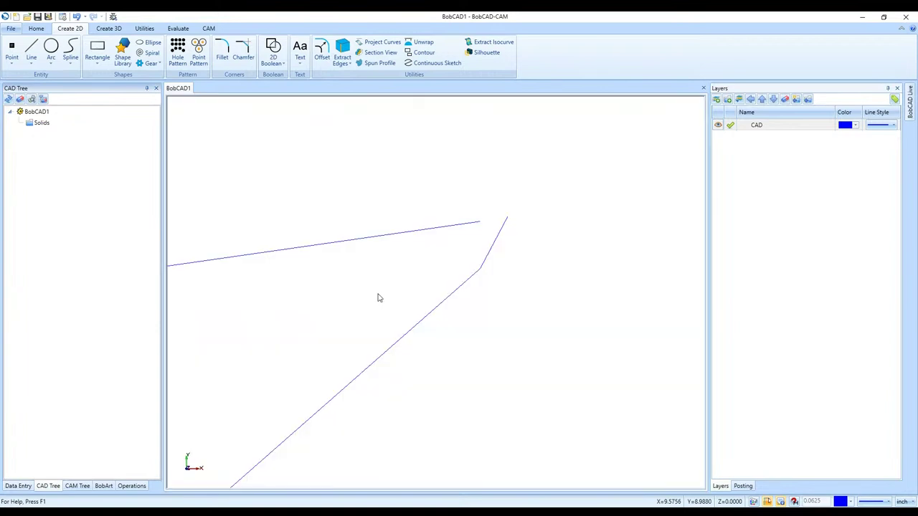
- Try closing the tip with a line from the upper edge's end to the first line's end, and undo both lines
{"action": "left_click", "coordinate": [38, 49]}
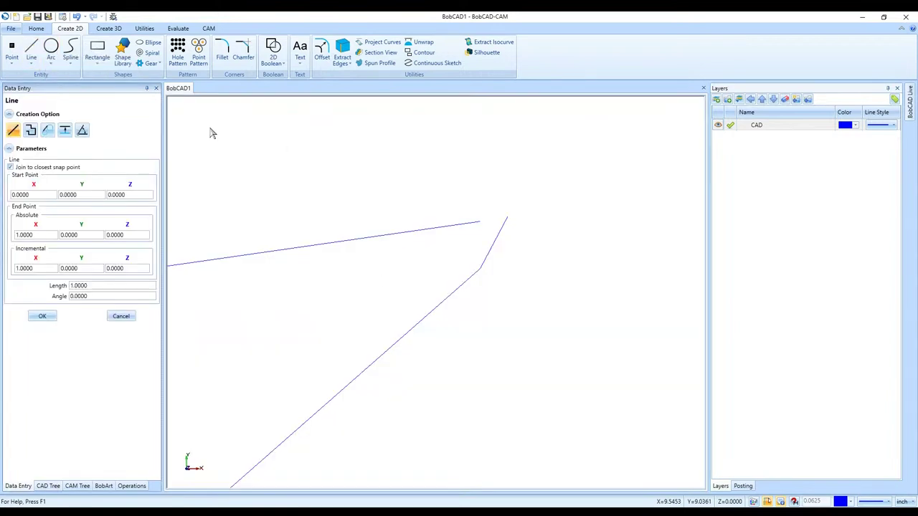
{"action": "left_click", "coordinate": [479, 224]}
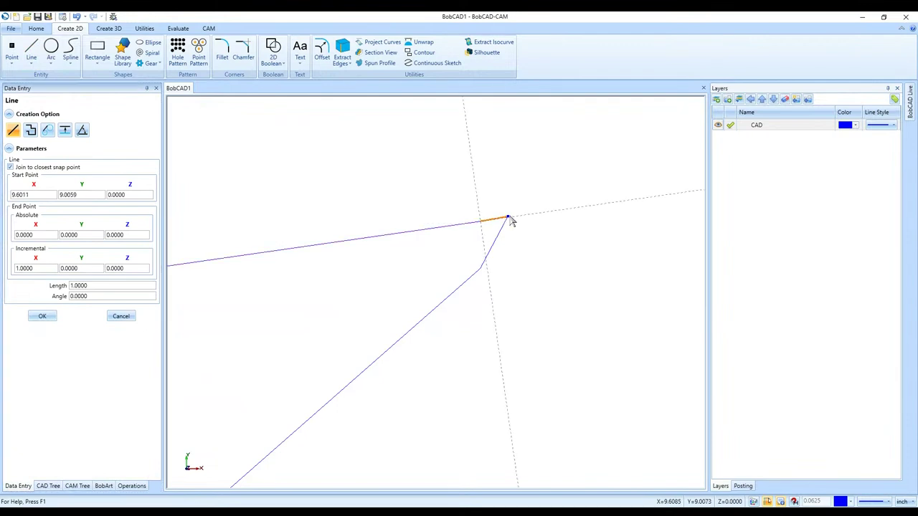
{"action": "left_click", "coordinate": [509, 218]}
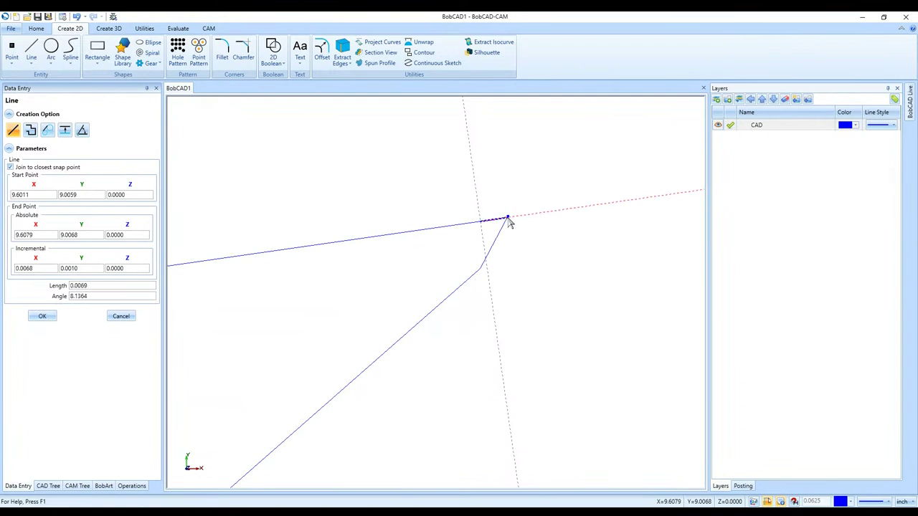
{"action": "left_click", "coordinate": [126, 319]}
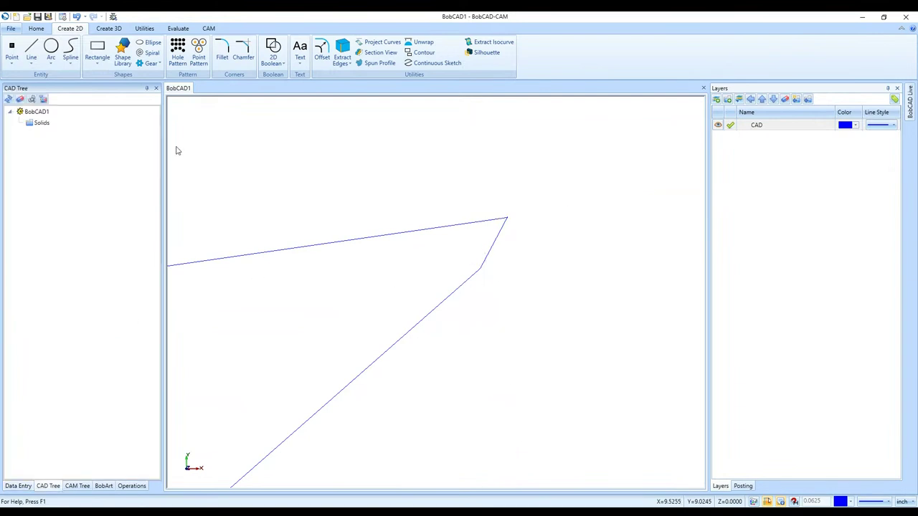
{"action": "left_click", "coordinate": [76, 15]}
- Extend the upper-right barb's two open edges to their intersection with Trim Two Entities, giving the bolt a sharp tip
{"action": "left_click", "coordinate": [145, 29]}
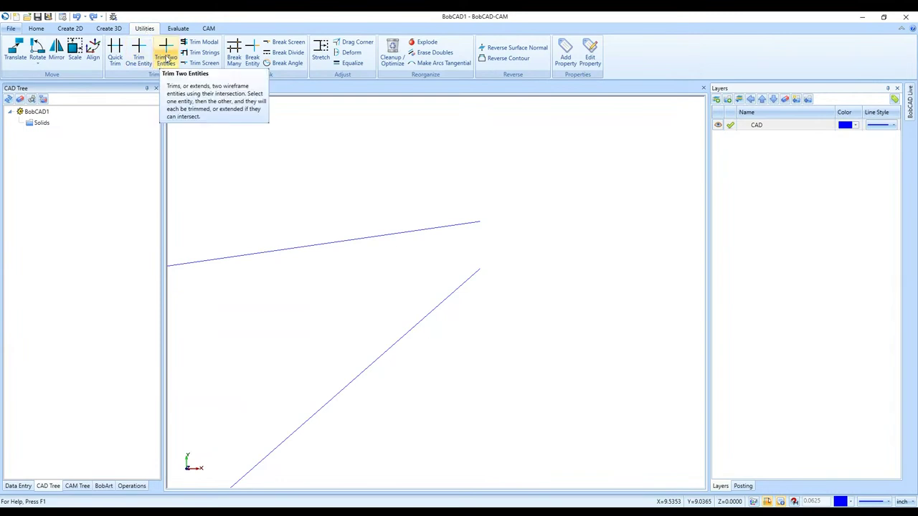
{"action": "left_click", "coordinate": [166, 57]}
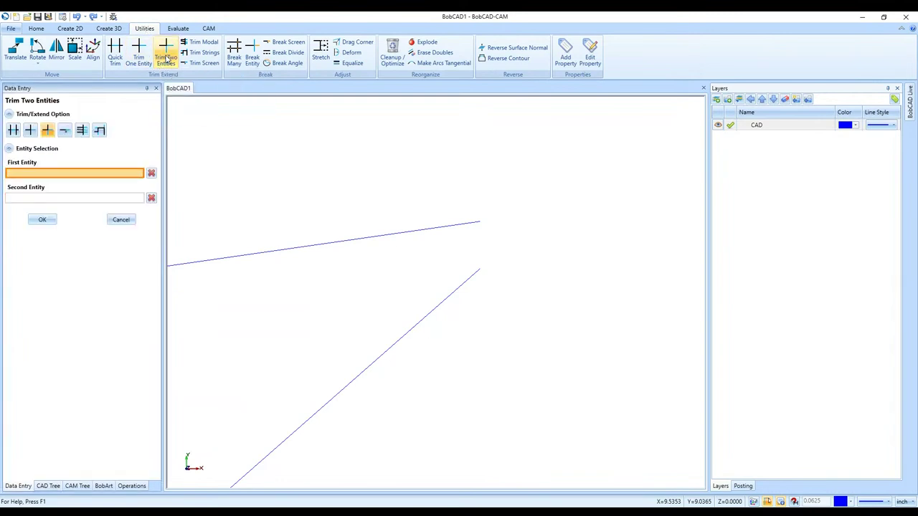
{"action": "left_click", "coordinate": [476, 227]}
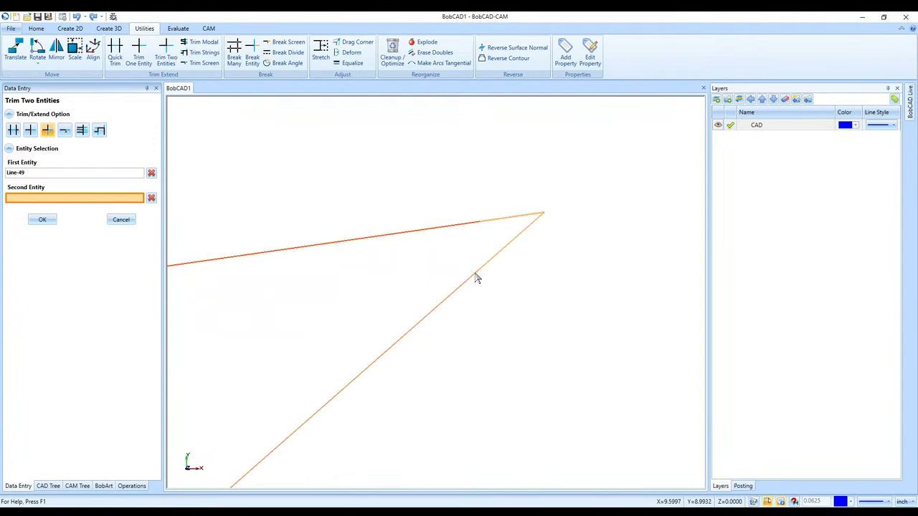
{"action": "left_click", "coordinate": [475, 278]}
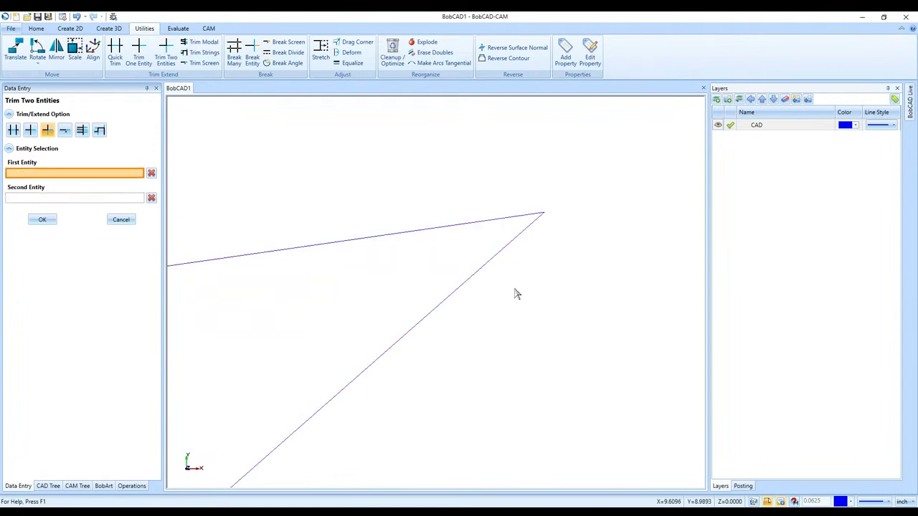
{"action": "key", "text": "F2"}
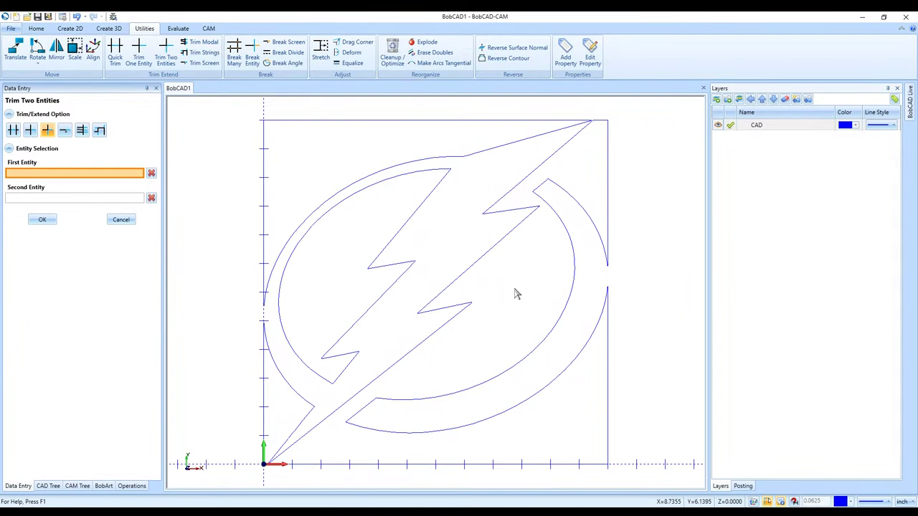
{"action": "left_click", "coordinate": [129, 221]}
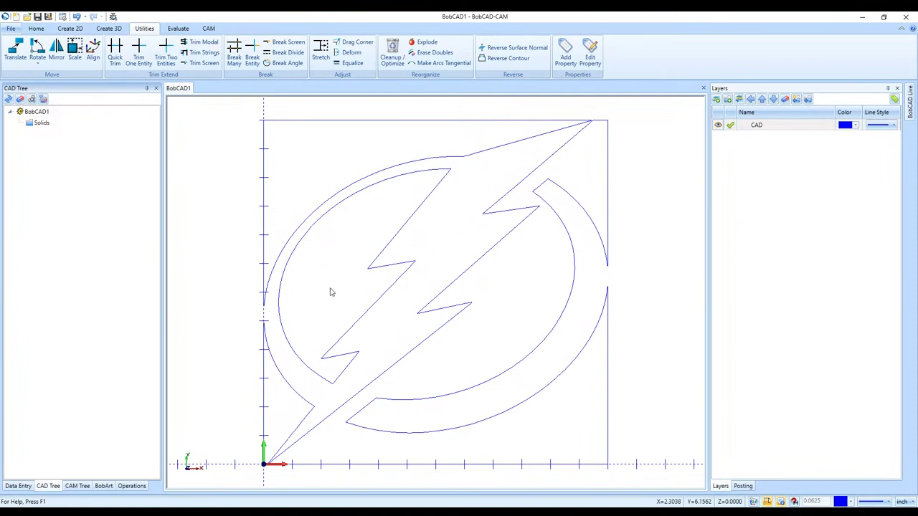
- Start a new milling job and choose BC_3x_Plasma as its machine
{"action": "scroll", "coordinate": [331, 292], "scroll_direction": "down", "scroll_amount": 2}
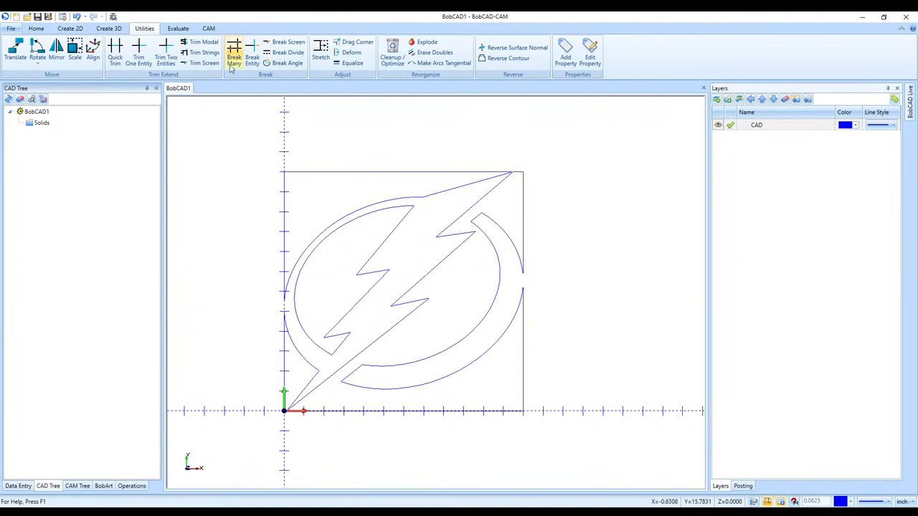
{"action": "left_click", "coordinate": [208, 29]}
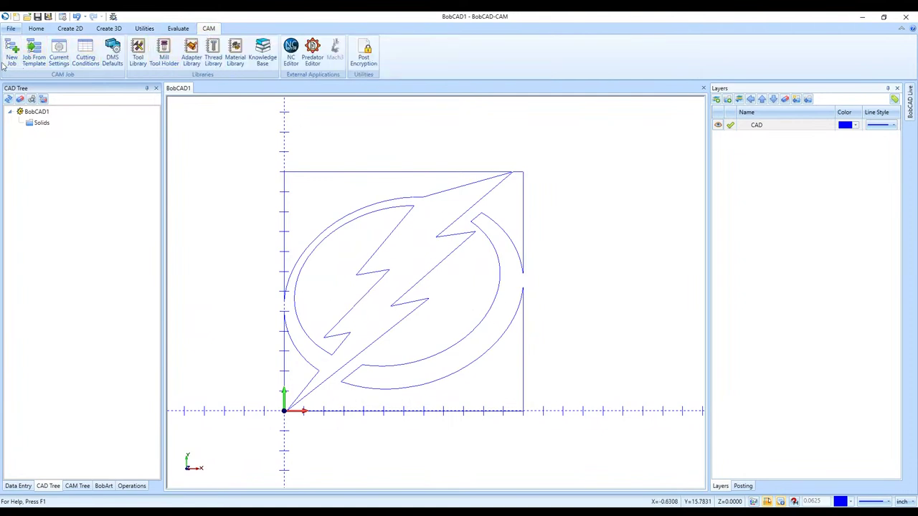
{"action": "left_click", "coordinate": [12, 54]}
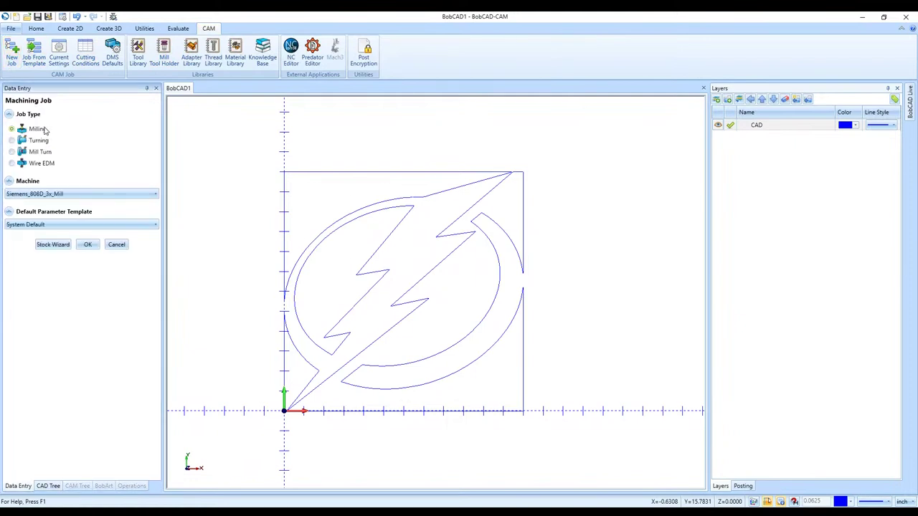
{"action": "left_click", "coordinate": [80, 194]}
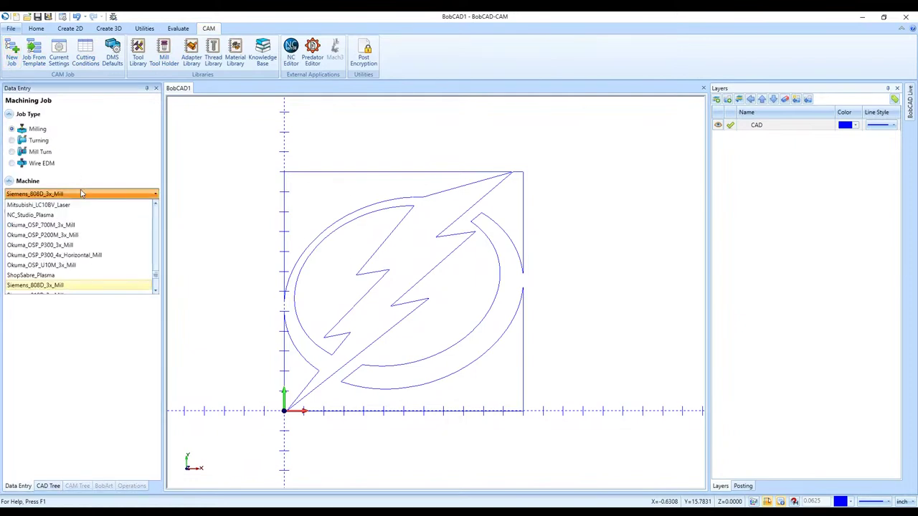
{"action": "left_click_drag", "start_coordinate": [159, 282], "coordinate": [154, 205]}
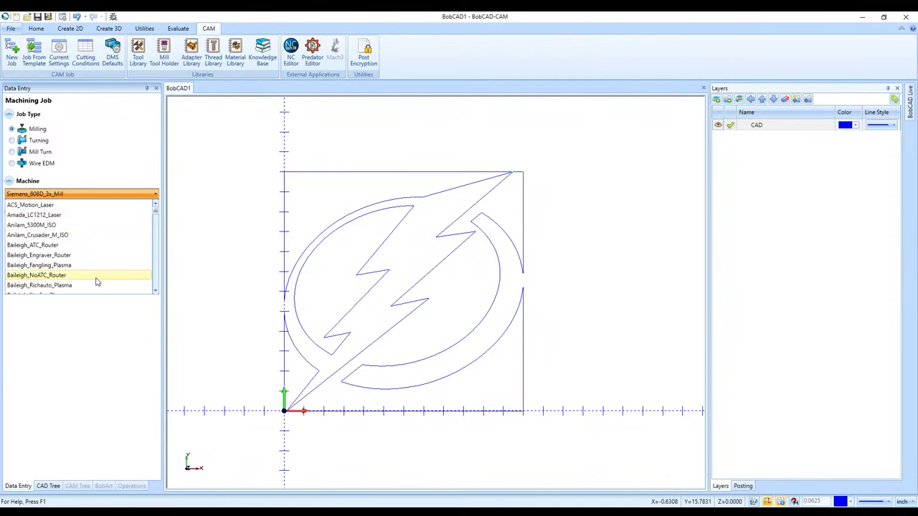
{"action": "scroll", "coordinate": [98, 282], "scroll_direction": "down", "scroll_amount": 2}
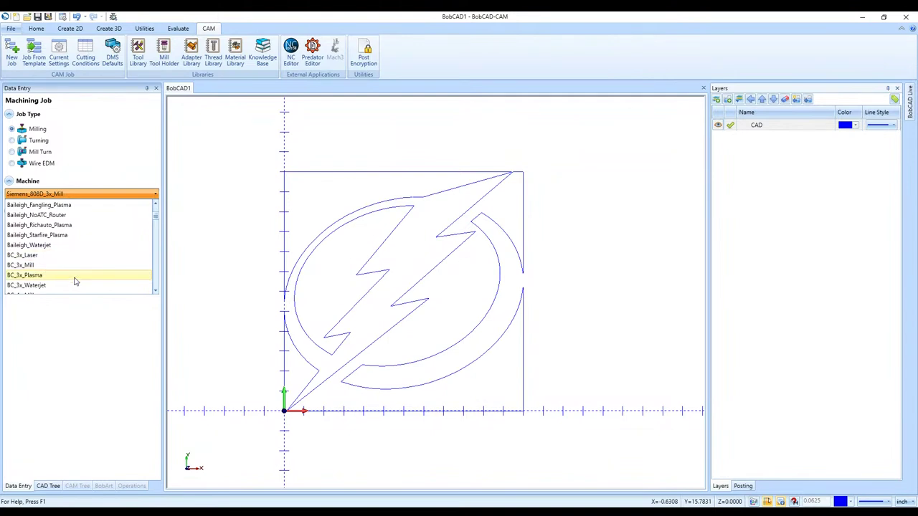
{"action": "left_click", "coordinate": [75, 282]}
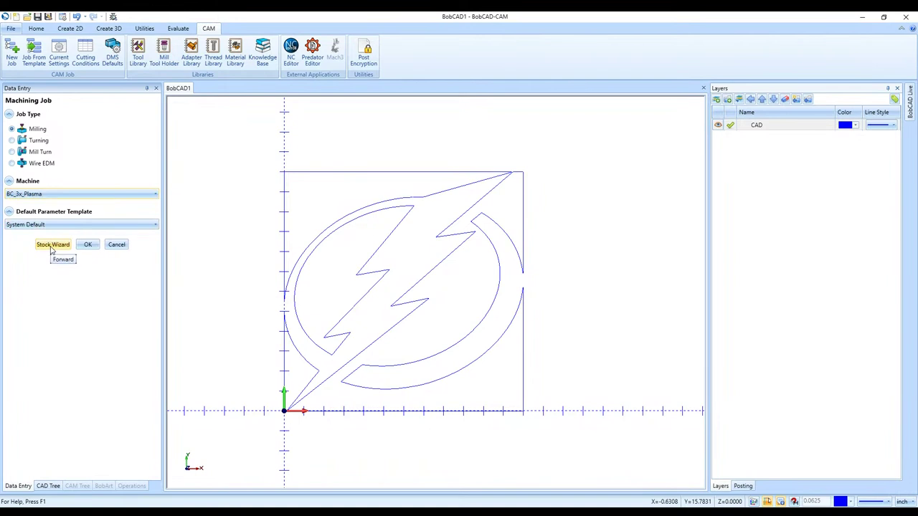
- Continue to the stock definition without picking a workpiece and size the rectangular stock to 14 x 14 x 0.5 inches
{"action": "left_click", "coordinate": [52, 246]}
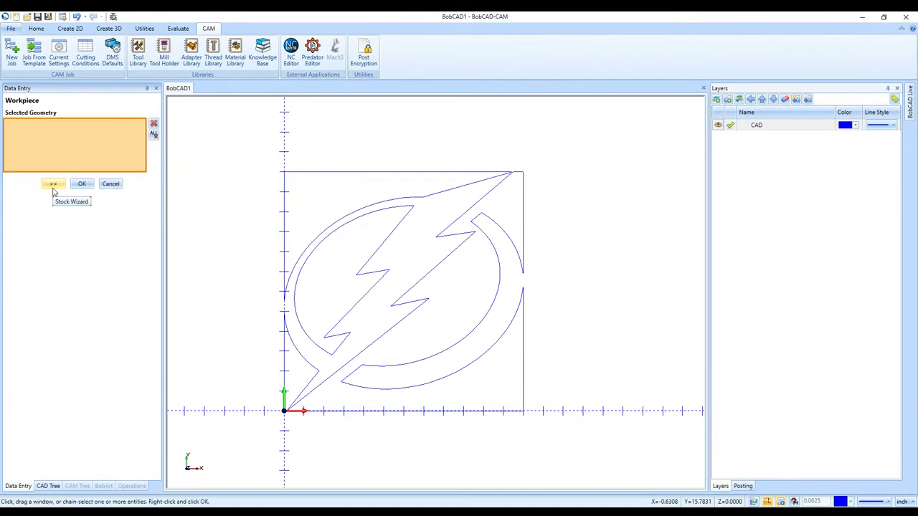
{"action": "left_click", "coordinate": [53, 188]}
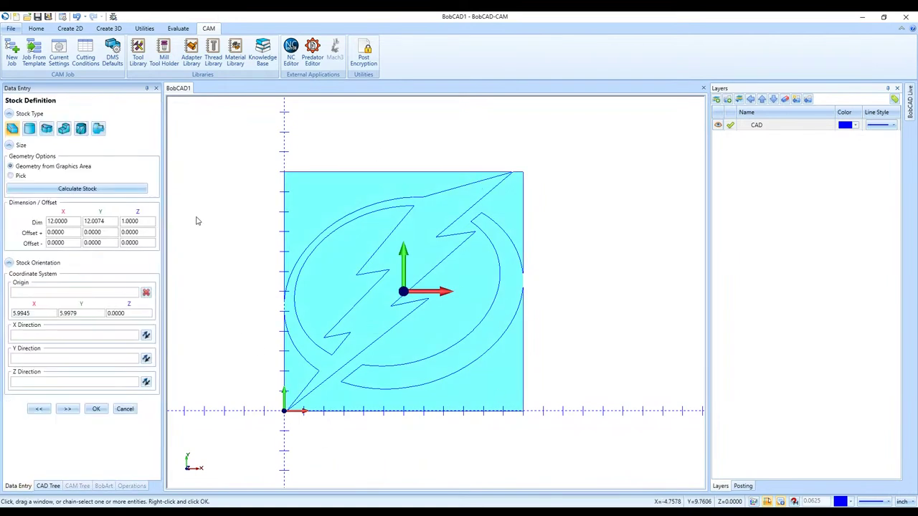
{"action": "double_click", "coordinate": [51, 222]}
{"action": "left_click_drag", "start_coordinate": [77, 220], "coordinate": [17, 228]}
{"action": "type", "text": "14"}
{"action": "key", "text": "Tab"}
{"action": "type", "text": "14"}
{"action": "key", "text": "Tab"}
{"action": "type", "text": "1"}
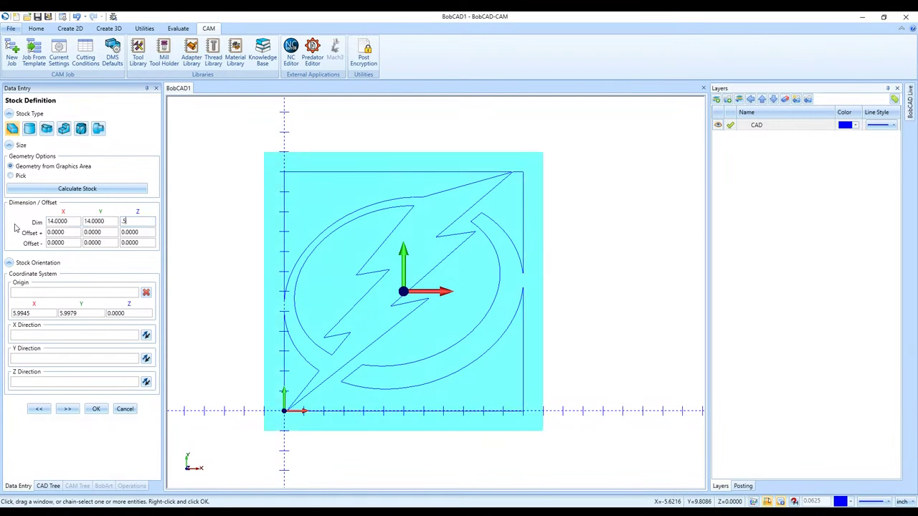
{"action": "key", "text": "Tab"}
{"action": "middle_click_drag", "start_coordinate": [696, 397], "coordinate": [414, 374]}
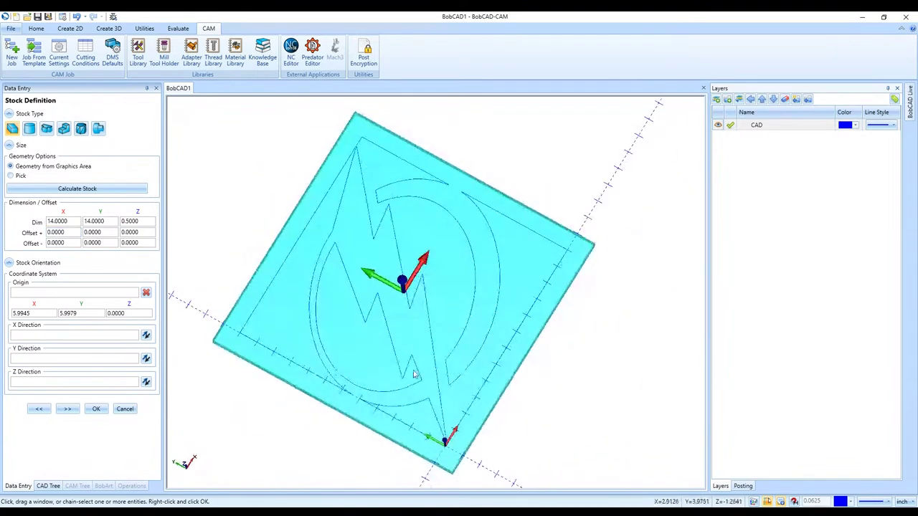
{"action": "key", "text": "Home"}
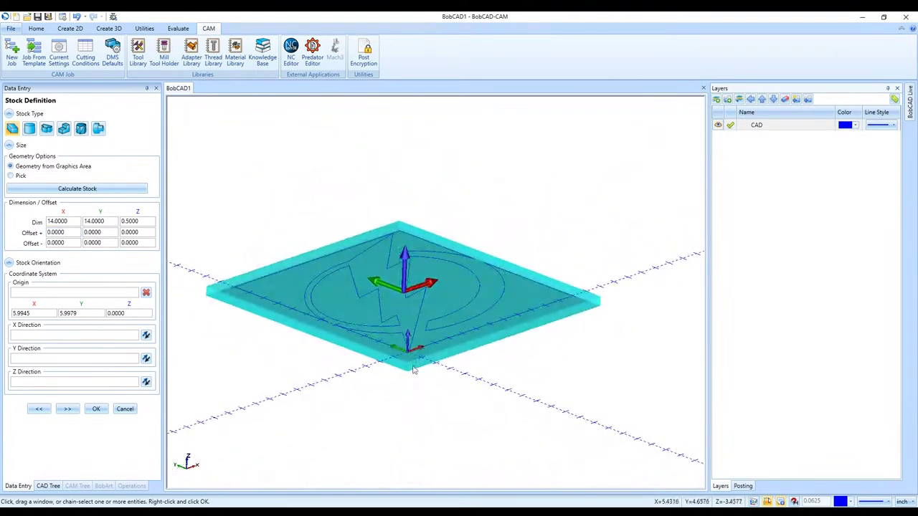
{"action": "key", "text": "End"}
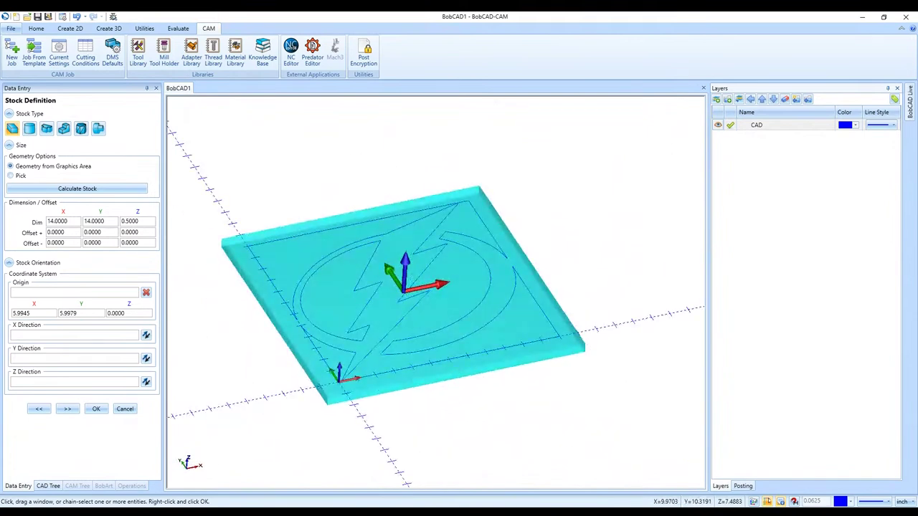
{"action": "key", "text": "Page_Up"}
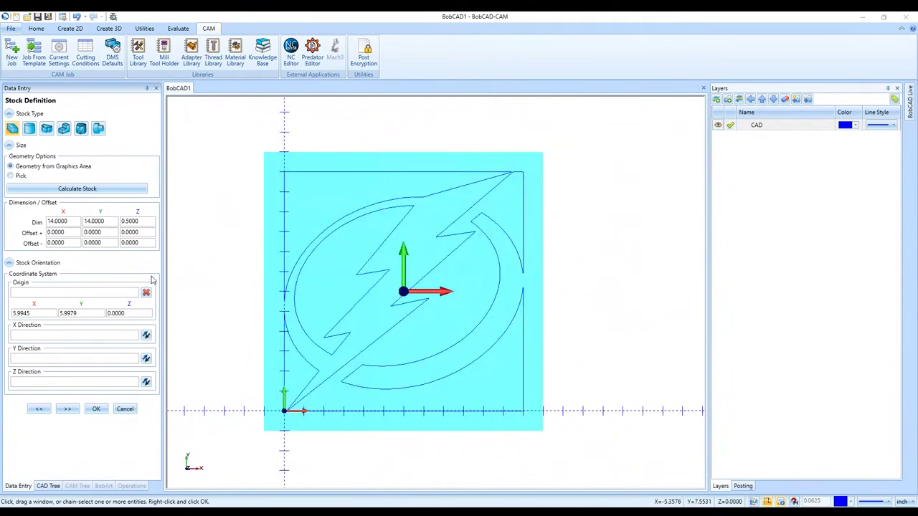
- Place the machine setup origin on the top corner of the stock nearest the drawing origin, and complete the job setup
{"action": "left_click", "coordinate": [67, 408]}
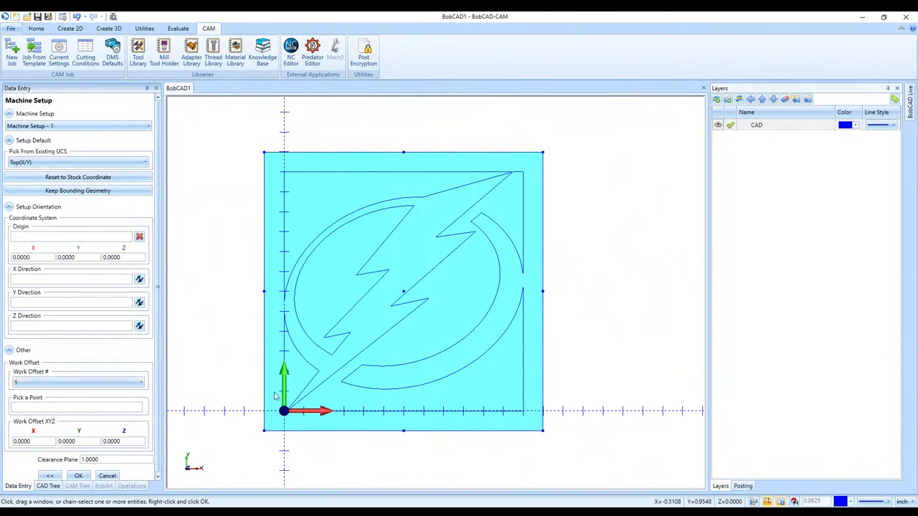
{"action": "key", "text": "End"}
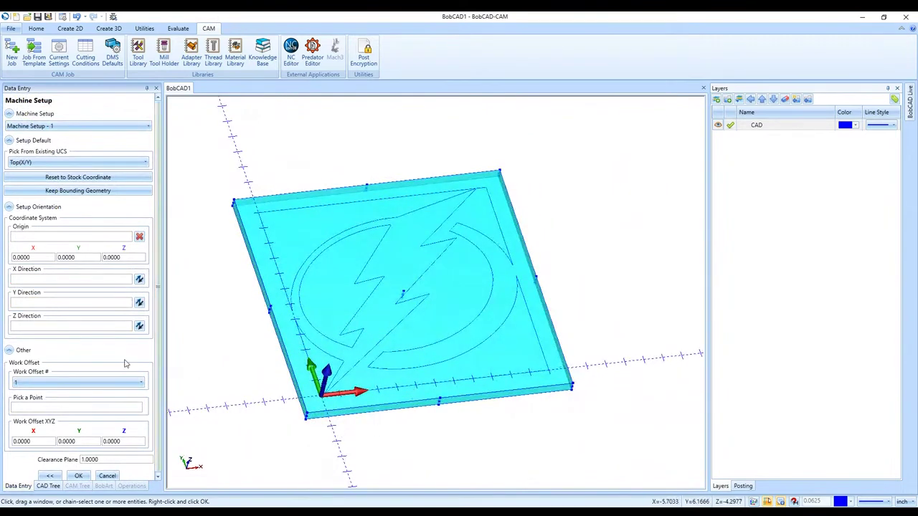
{"action": "left_click", "coordinate": [72, 239]}
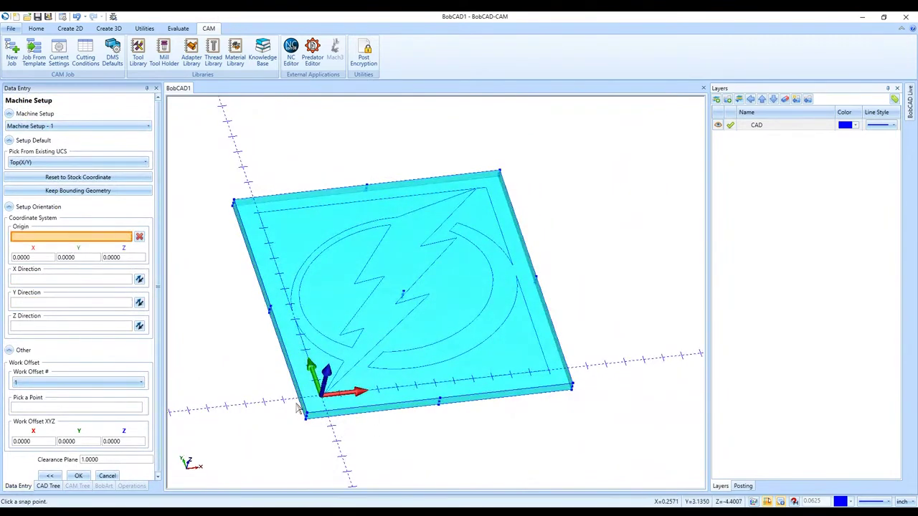
{"action": "scroll", "coordinate": [307, 417], "scroll_direction": "up", "scroll_amount": 4}
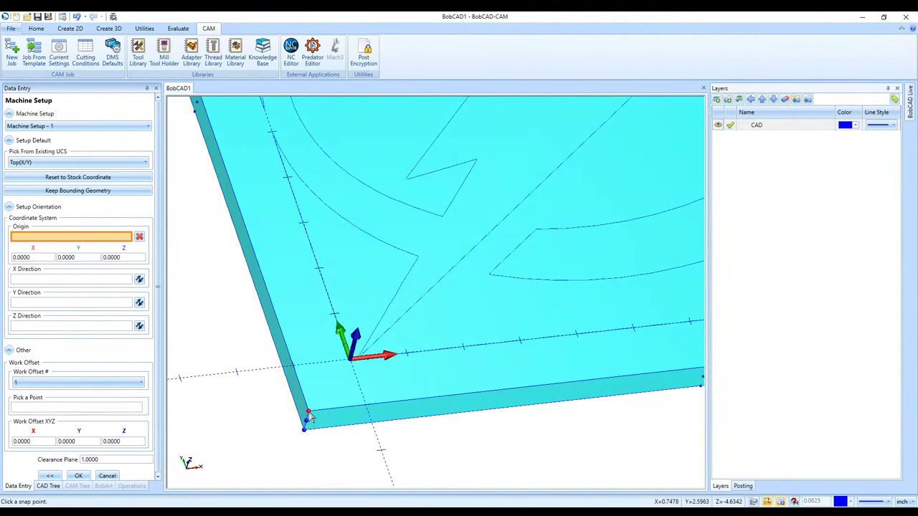
{"action": "left_click", "coordinate": [308, 417]}
{"action": "scroll", "coordinate": [308, 417], "scroll_direction": "down", "scroll_amount": 4}
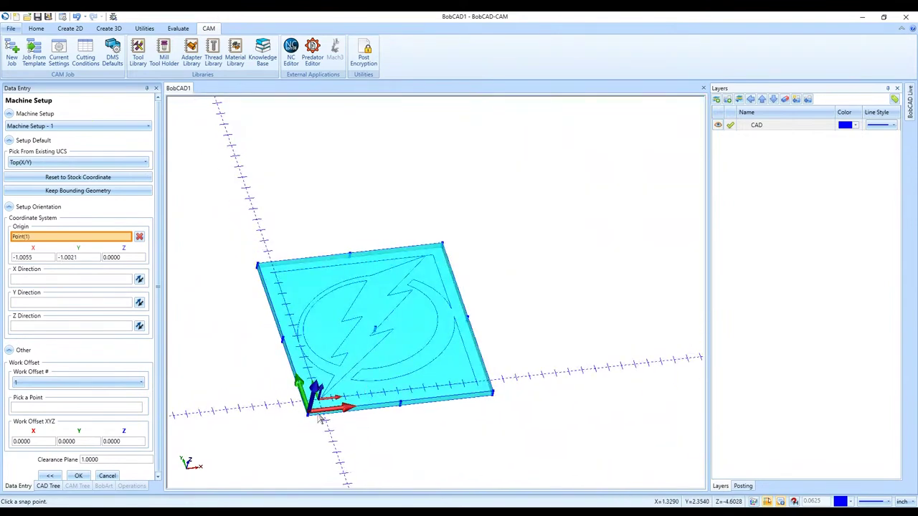
{"action": "scroll", "coordinate": [310, 418], "scroll_direction": "up", "scroll_amount": 4}
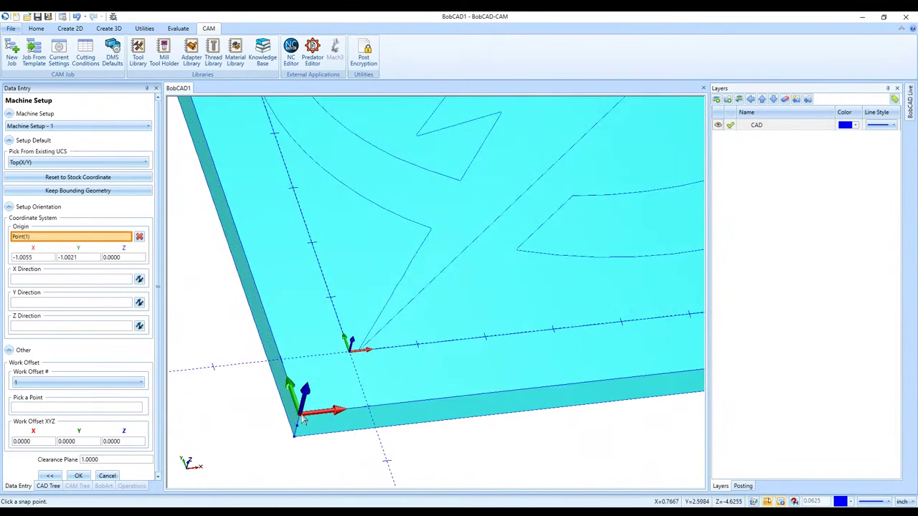
{"action": "scroll", "coordinate": [303, 421], "scroll_direction": "down", "scroll_amount": 4}
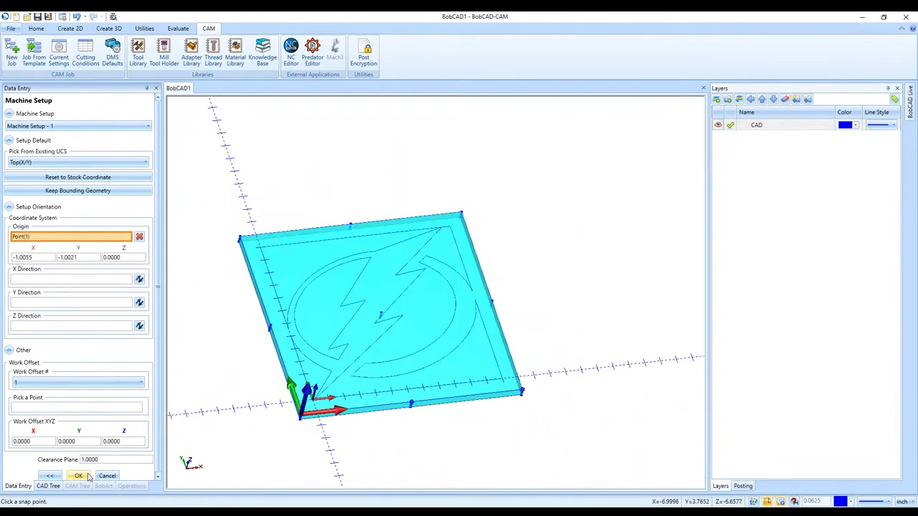
{"action": "left_click", "coordinate": [79, 476]}
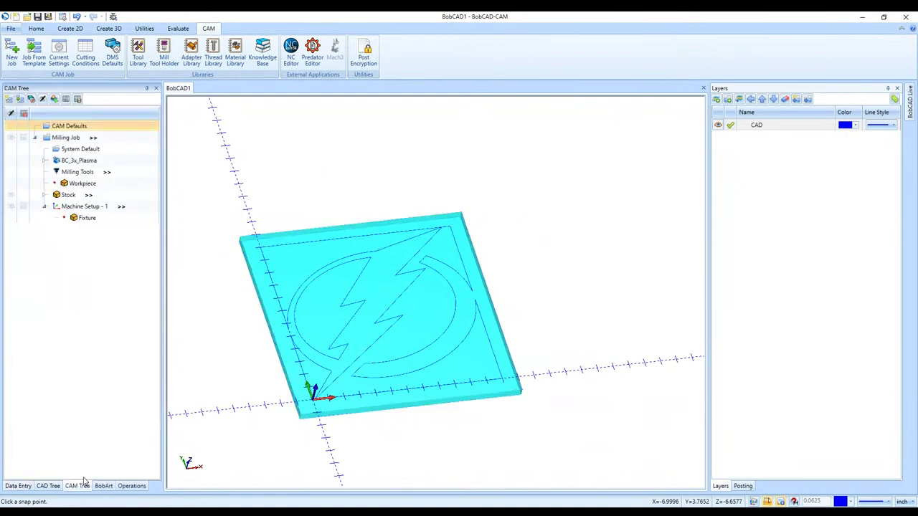
- Add a Mill 2 Axis feature to Machine Setup - 1 with all the logo geometry selected
{"action": "right_click", "coordinate": [84, 208]}
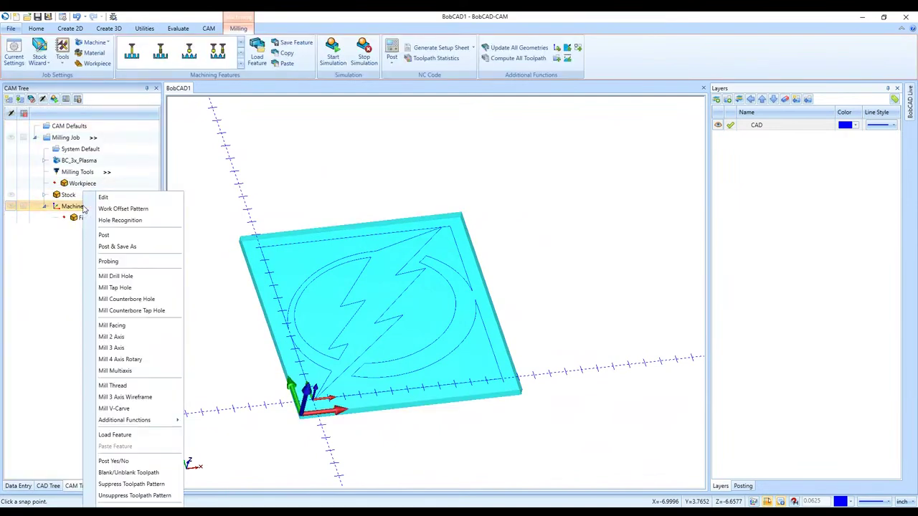
{"action": "left_click", "coordinate": [142, 340]}
{"action": "left_click", "coordinate": [420, 164]}
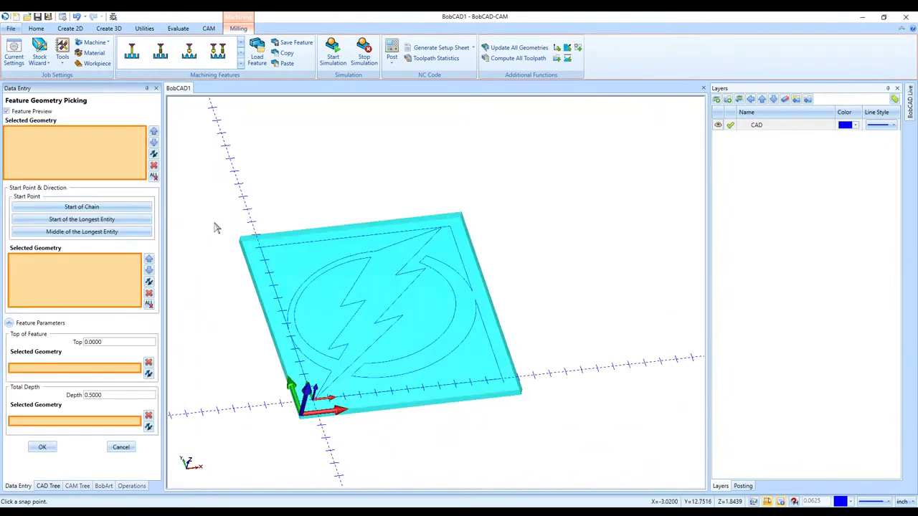
{"action": "left_click_drag", "start_coordinate": [213, 209], "coordinate": [545, 424]}
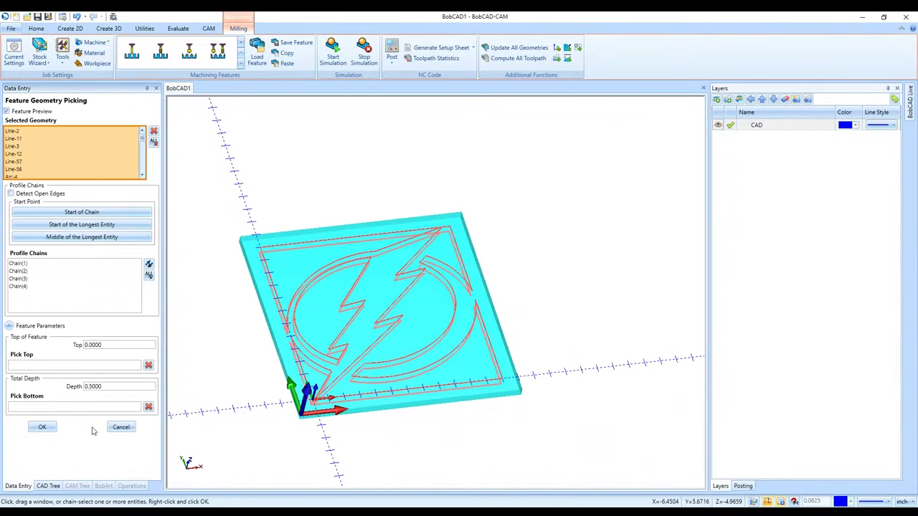
{"action": "left_click", "coordinate": [43, 427]}
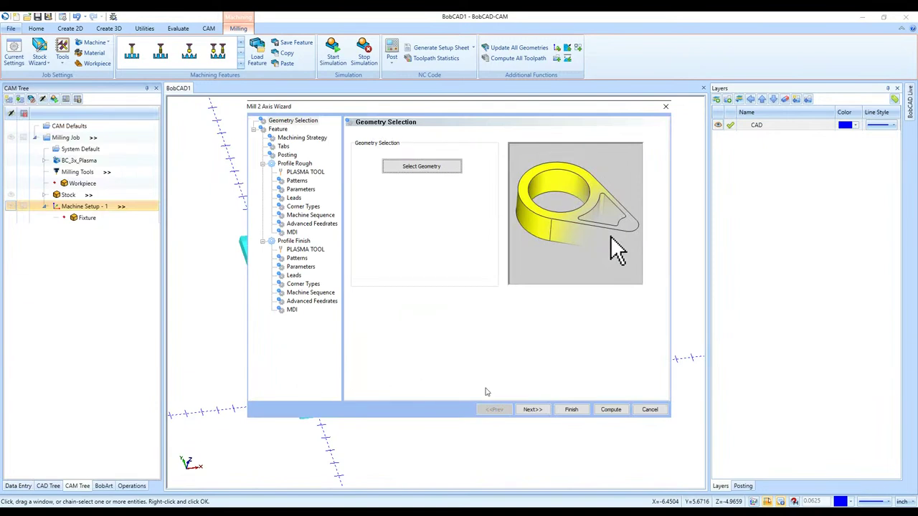
- Remove the Profile Rough operation from the feature's machining strategy and continue to the tab settings
{"action": "left_click", "coordinate": [524, 409]}
{"action": "left_click", "coordinate": [523, 409]}
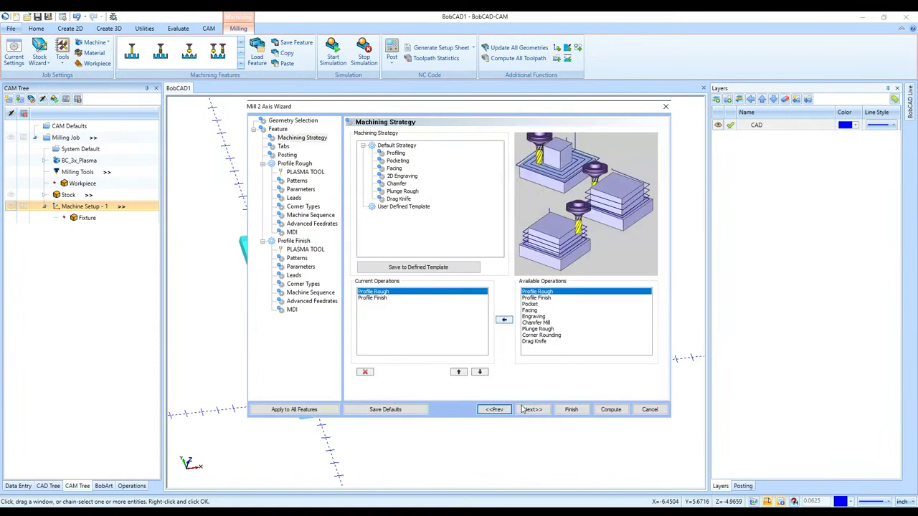
{"action": "left_click", "coordinate": [365, 371]}
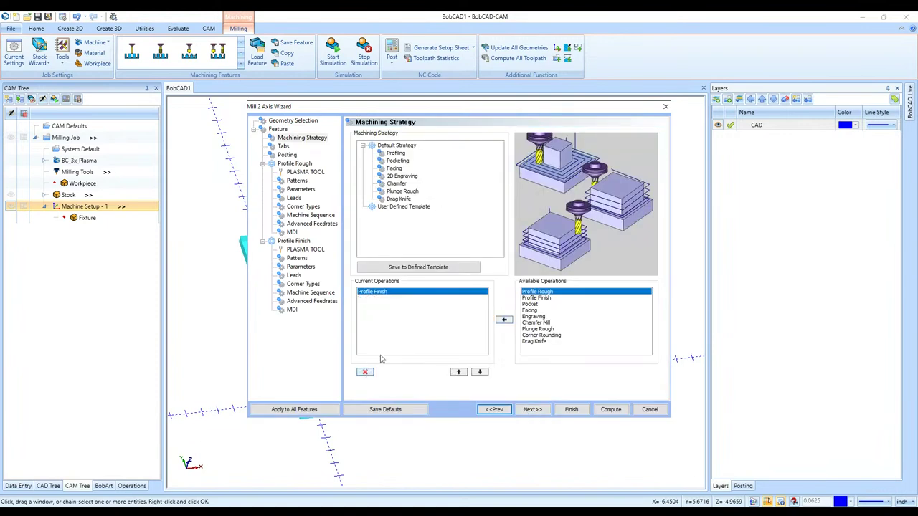
{"action": "left_click", "coordinate": [531, 409]}
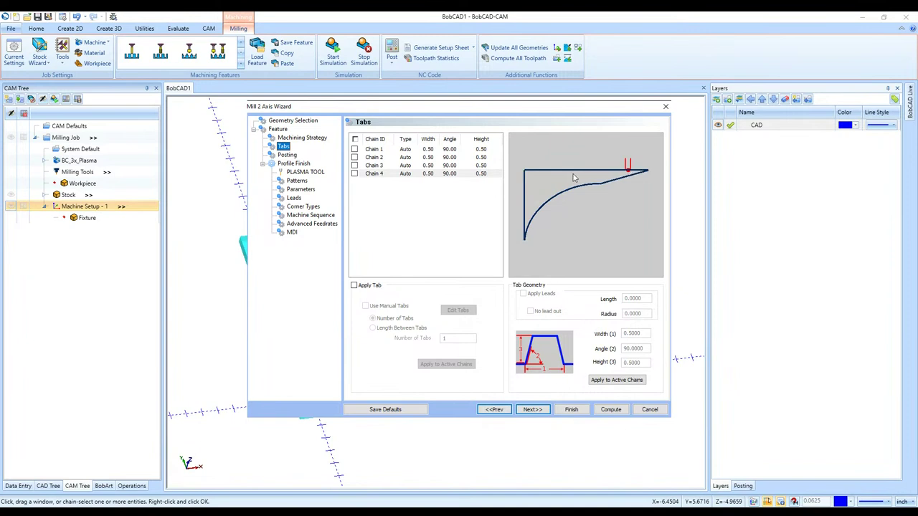
- Keep the tab and posting settings unchanged, and set the plasma tool's diameter to 0.05 and its feedrate to 100
{"action": "left_click", "coordinate": [529, 412]}
{"action": "left_click", "coordinate": [530, 410]}
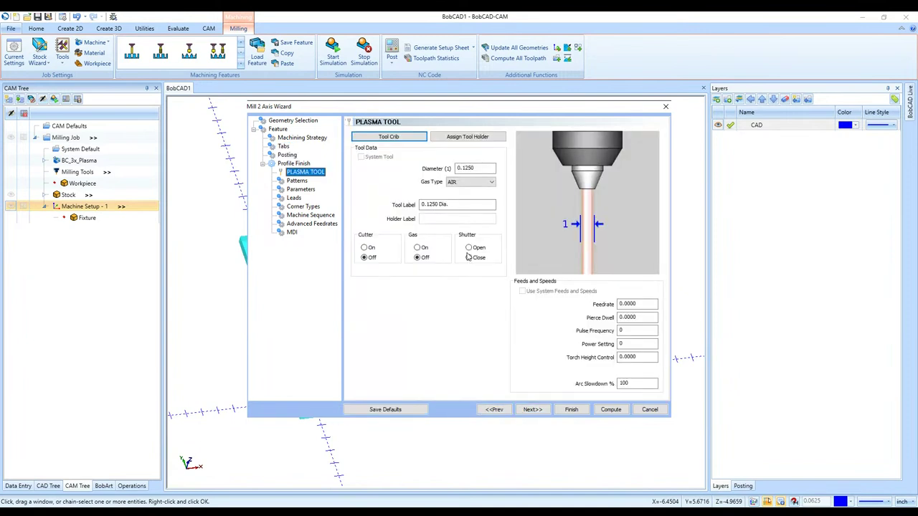
{"action": "left_click", "coordinate": [482, 169]}
{"action": "left_click_drag", "start_coordinate": [481, 169], "coordinate": [435, 166]}
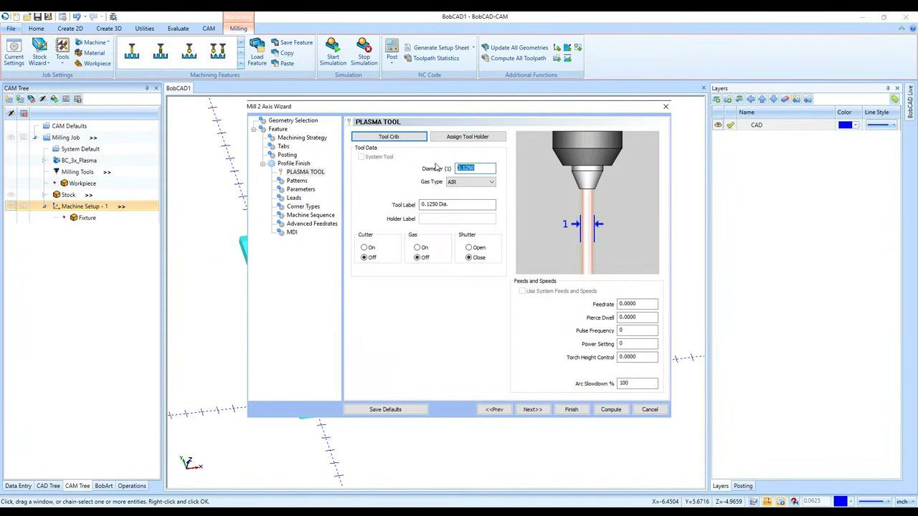
{"action": "type", "text": ".05"}
{"action": "double_click", "coordinate": [651, 306]}
{"action": "type", "text": "1"}
- Accept the remaining Profile Finish settings, compute the toolpath, and inspect its offset near the frame's upper corner
{"action": "left_click", "coordinate": [543, 412]}
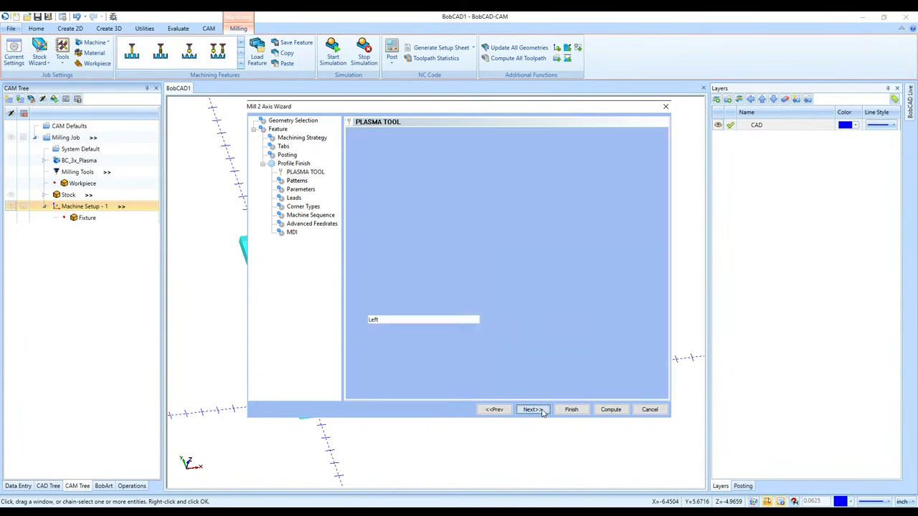
{"action": "left_click", "coordinate": [541, 412]}
{"action": "left_click", "coordinate": [538, 410]}
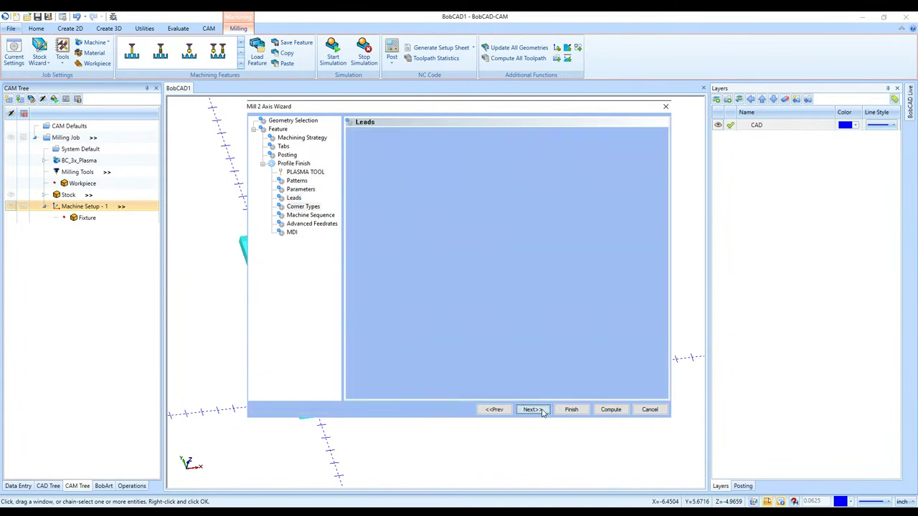
{"action": "left_click", "coordinate": [538, 411]}
{"action": "left_click", "coordinate": [610, 410]}
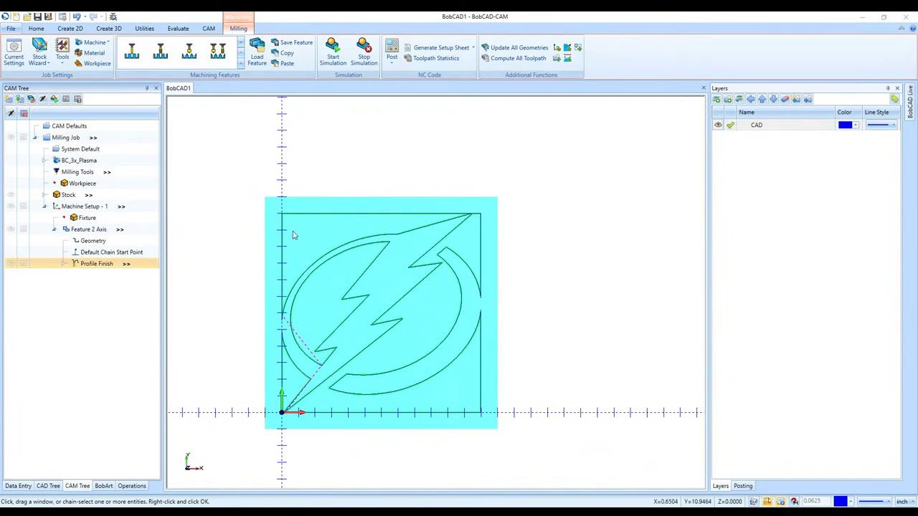
{"action": "scroll", "coordinate": [286, 228], "scroll_direction": "down", "scroll_amount": 2}
{"action": "scroll", "coordinate": [280, 200], "scroll_direction": "up", "scroll_amount": 5}
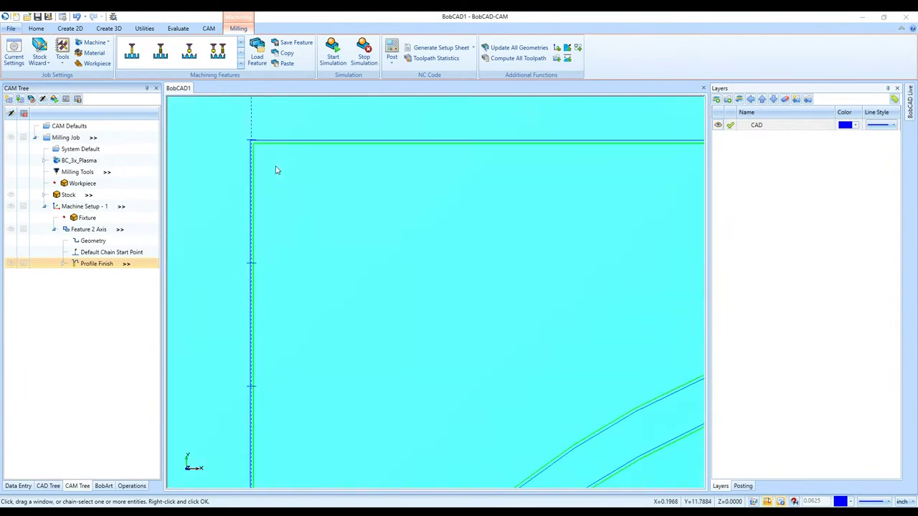
{"action": "scroll", "coordinate": [265, 174], "scroll_direction": "down", "scroll_amount": 3}
- Start the machining simulation, view the stock from the top, and run the whole plasma cut
{"action": "left_click", "coordinate": [339, 57]}
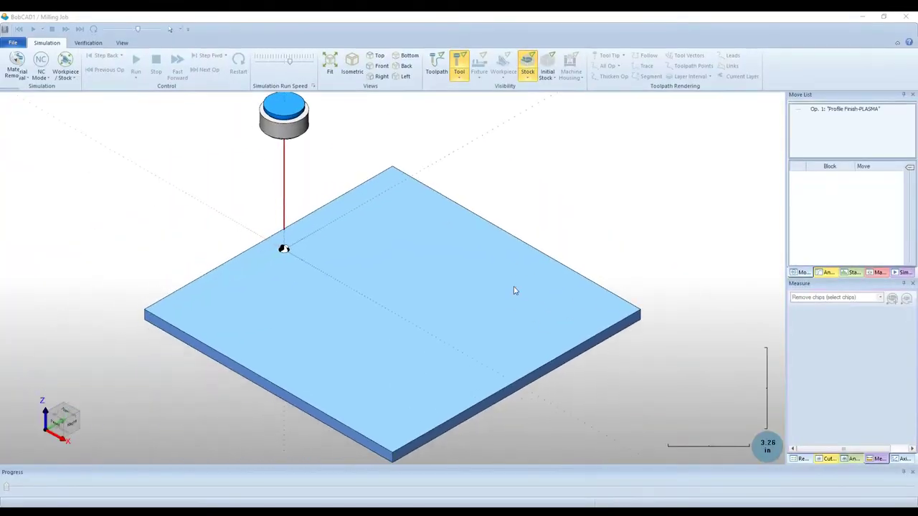
{"action": "left_click", "coordinate": [63, 412]}
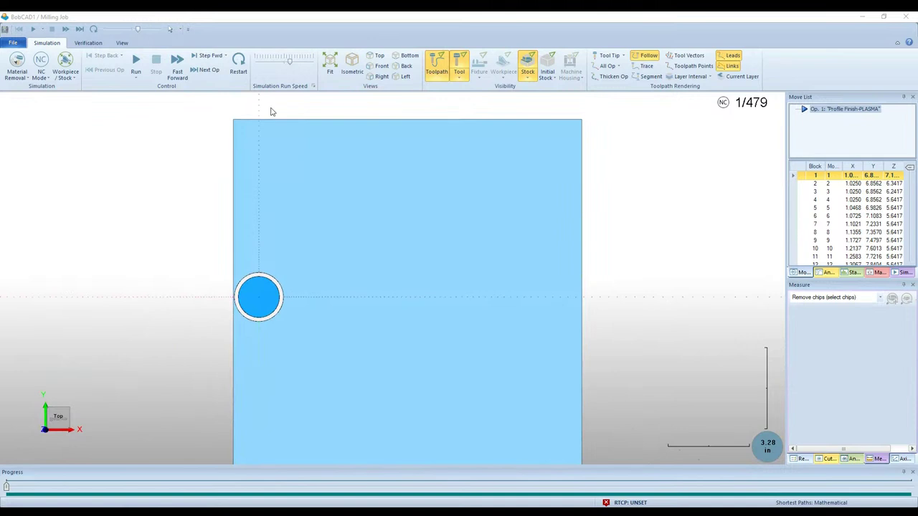
{"action": "left_click", "coordinate": [135, 63]}
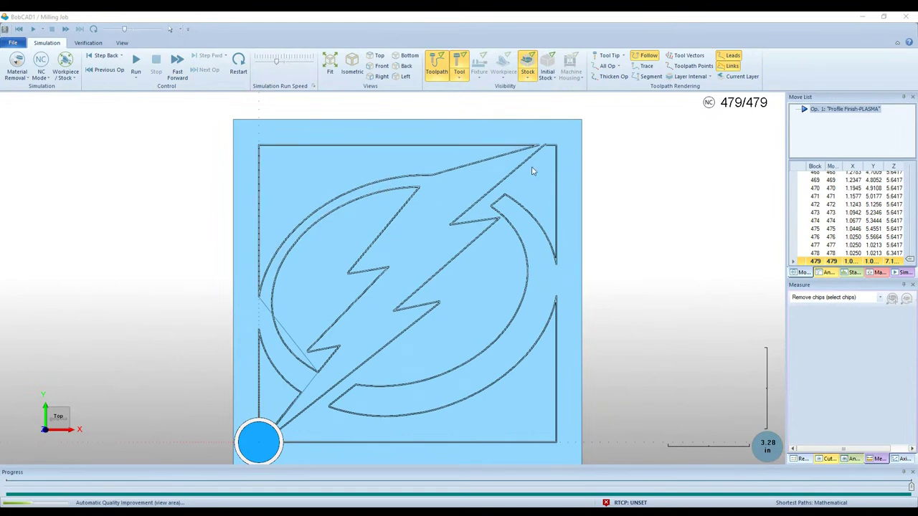
- Examine the cut width around the bolt's upper tip with the toolpath lines hidden, and close the simulation
{"action": "scroll", "coordinate": [557, 148], "scroll_direction": "up", "scroll_amount": 8}
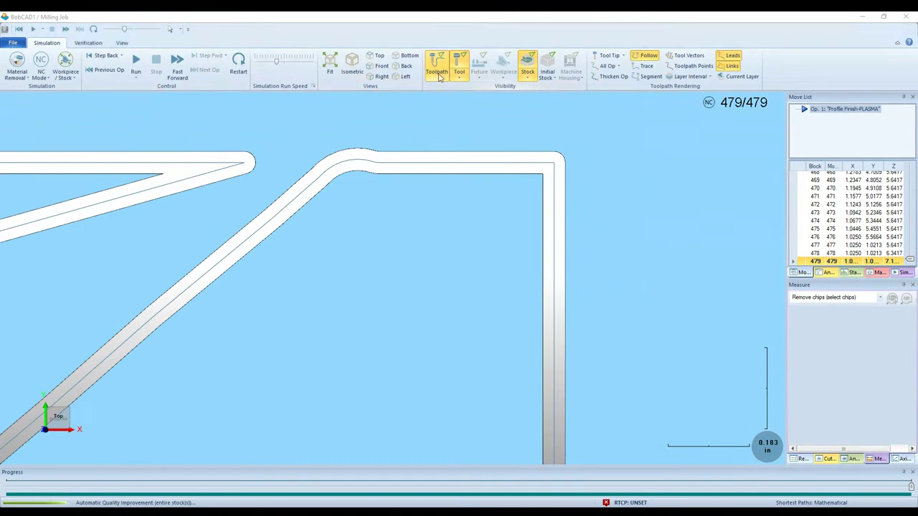
{"action": "left_click", "coordinate": [440, 77]}
{"action": "scroll", "coordinate": [557, 165], "scroll_direction": "down", "scroll_amount": 8}
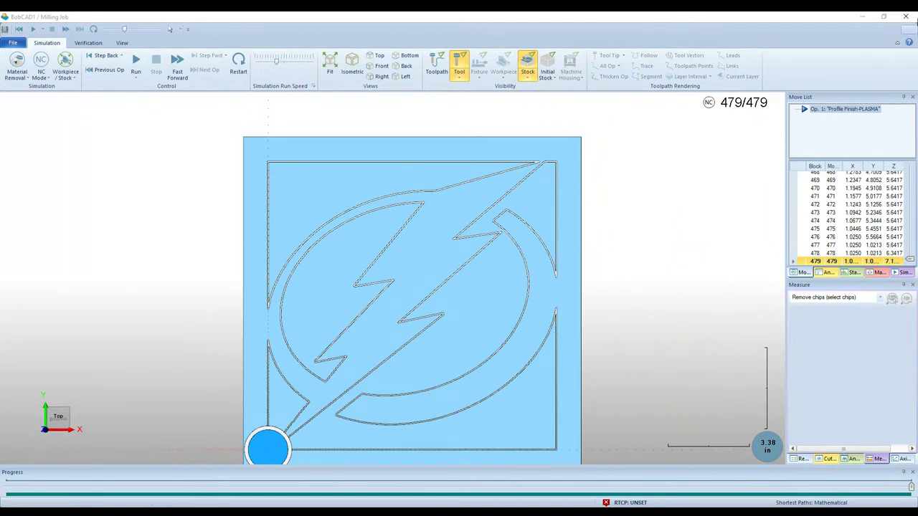
{"action": "left_click", "coordinate": [905, 15]}
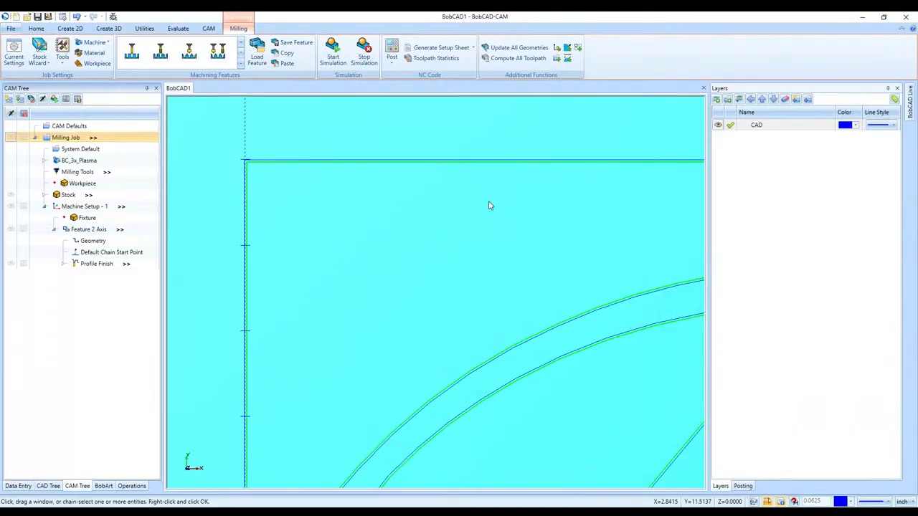
- Post the job's NC code, bring up the option to save it as an NC file, and leave without saving
{"action": "left_click", "coordinate": [392, 50]}
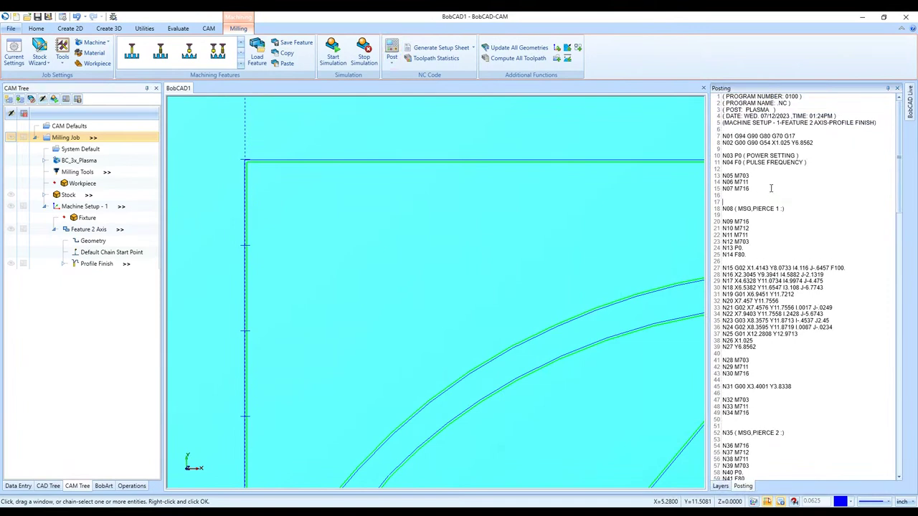
{"action": "right_click", "coordinate": [770, 188]}
{"action": "left_click", "coordinate": [796, 195]}
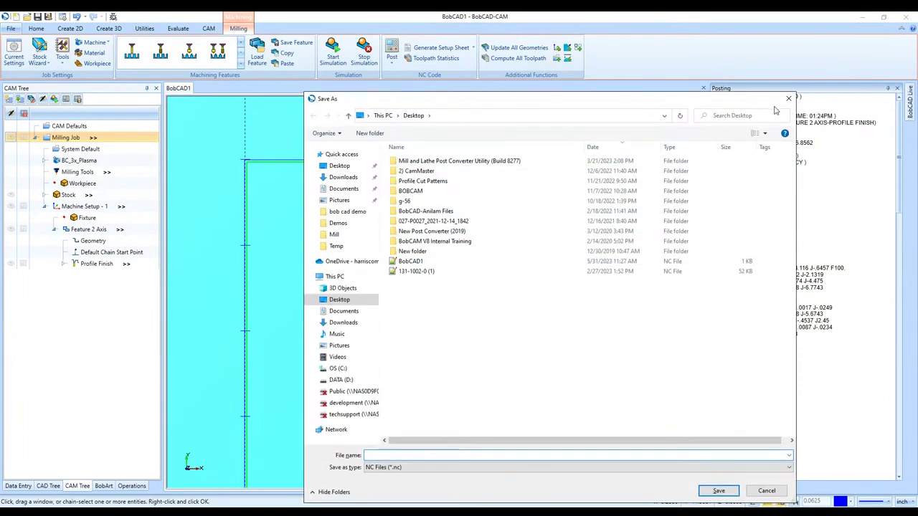
{"action": "left_click", "coordinate": [788, 100]}
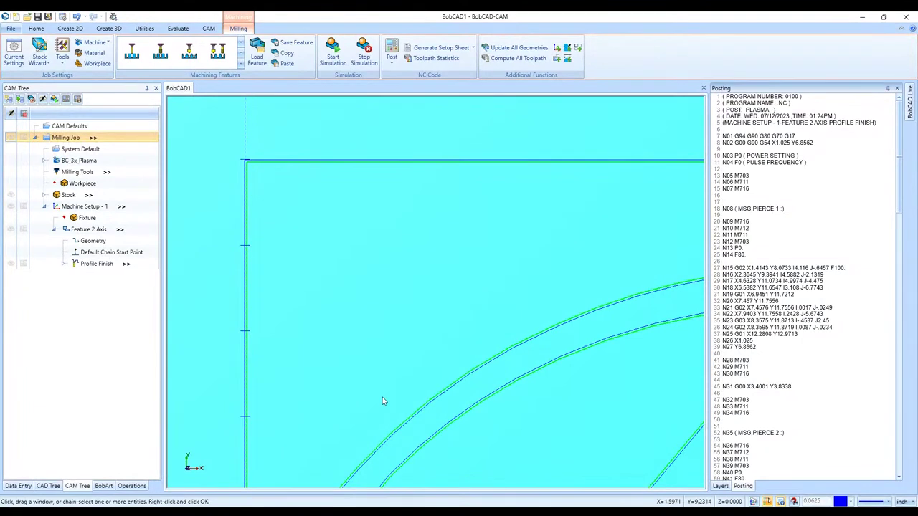
- Hide the Milling Job's stock and toolpath, collapse the job in the CAM Tree, and show the BobArt manager
{"action": "key", "text": "Home"}
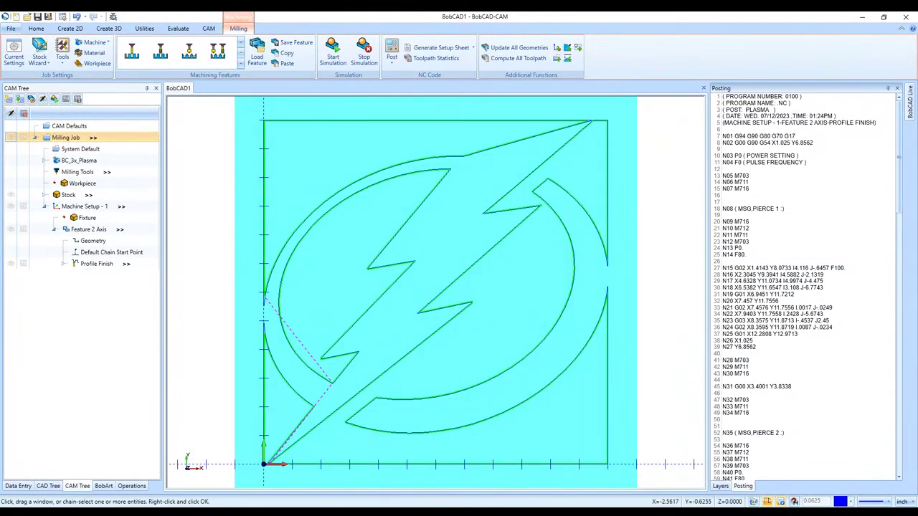
{"action": "left_click", "coordinate": [10, 140]}
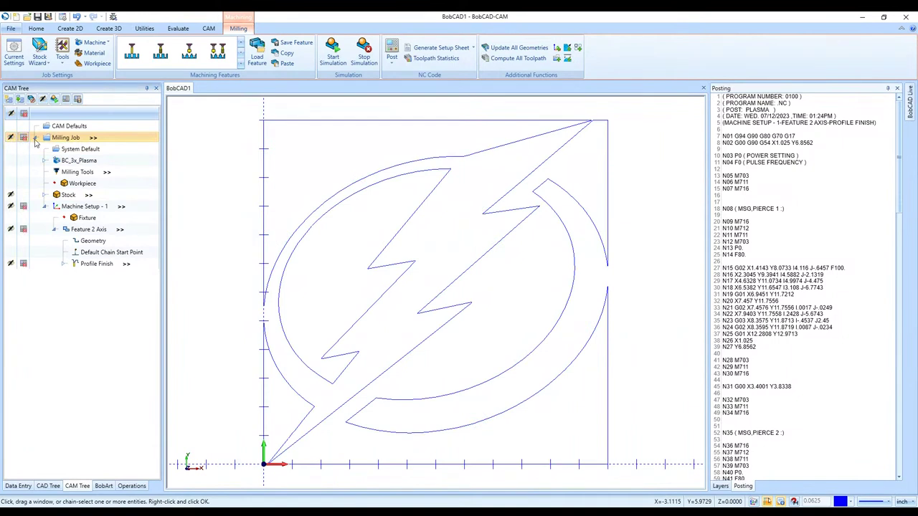
{"action": "left_click", "coordinate": [34, 139]}
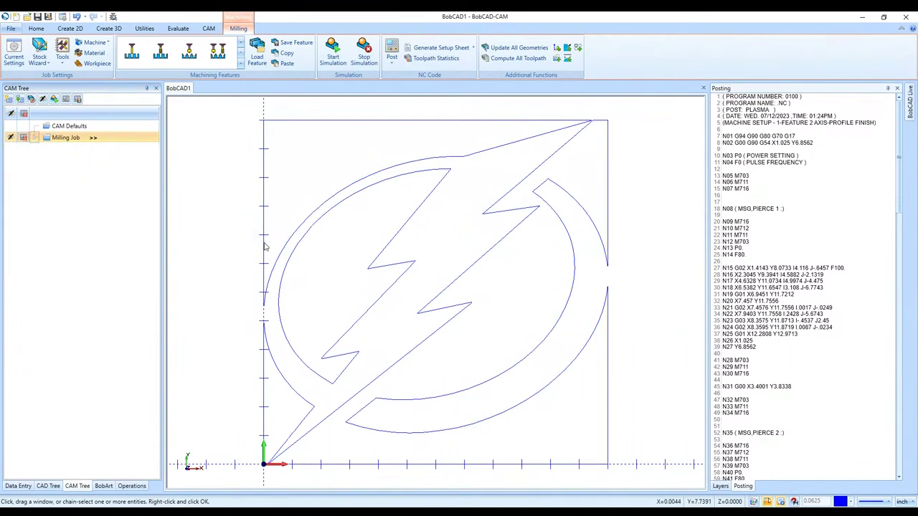
{"action": "scroll", "coordinate": [446, 292], "scroll_direction": "down", "scroll_amount": 1}
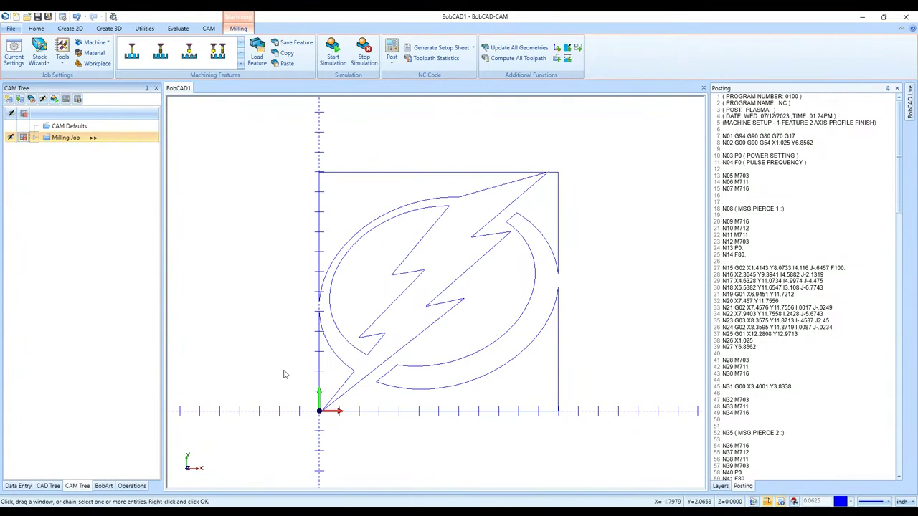
{"action": "left_click", "coordinate": [104, 486]}
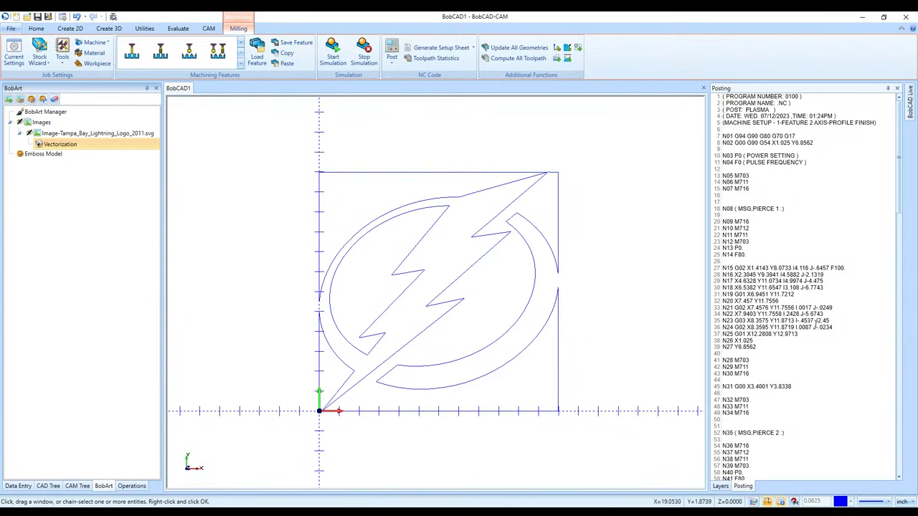
- Show the UCS Manager and dock it together with the Layers and Posting managers
{"action": "right_click", "coordinate": [644, 54]}
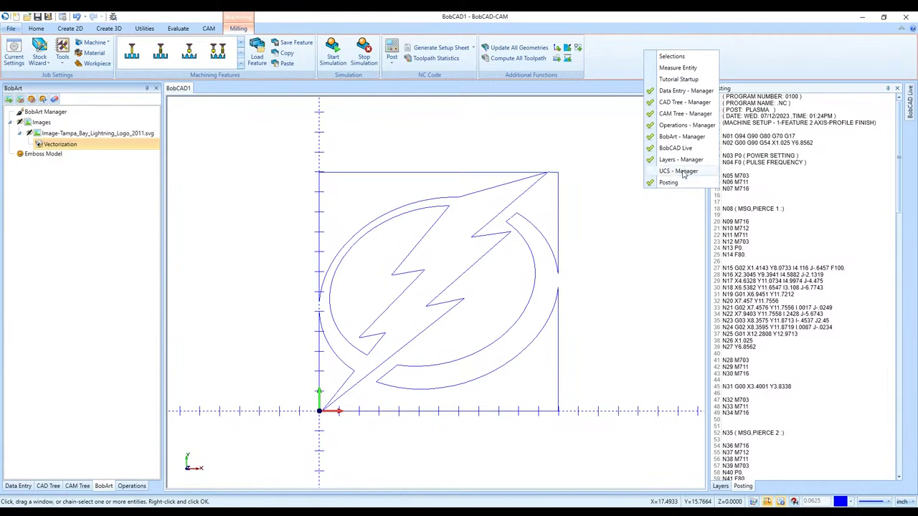
{"action": "left_click", "coordinate": [683, 174]}
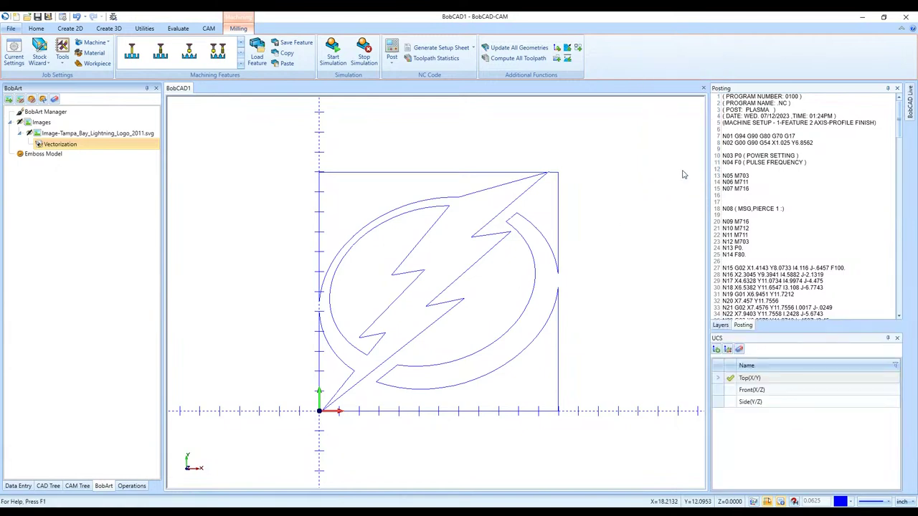
{"action": "right_click", "coordinate": [685, 56]}
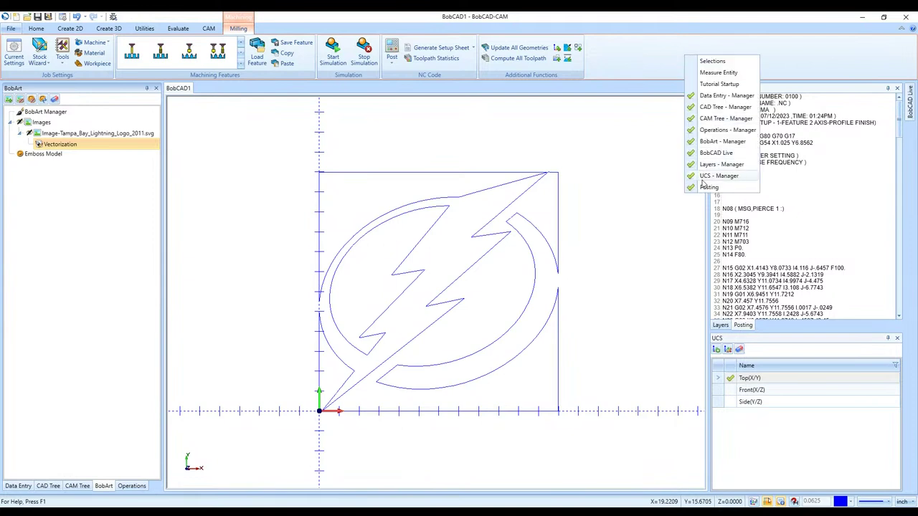
{"action": "left_click", "coordinate": [760, 433]}
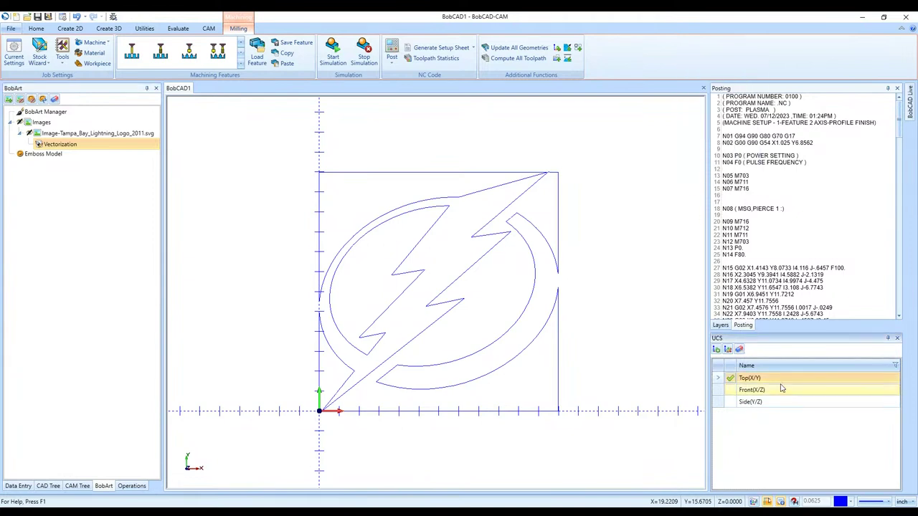
{"action": "double_click", "coordinate": [785, 342]}
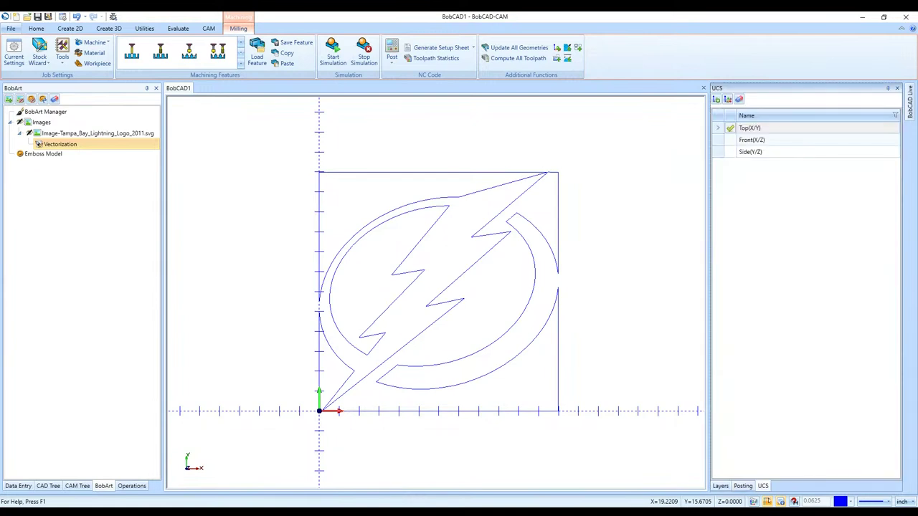
- Look through the Layers, Posting and UCS managers, and reorder the BobArt manager to come after Operations
{"action": "left_click", "coordinate": [720, 486]}
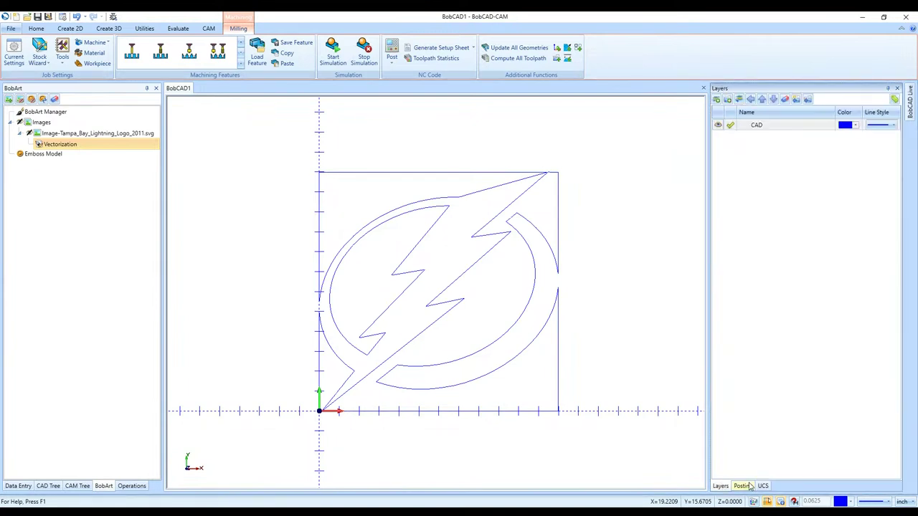
{"action": "left_click", "coordinate": [744, 486]}
{"action": "left_click", "coordinate": [764, 486]}
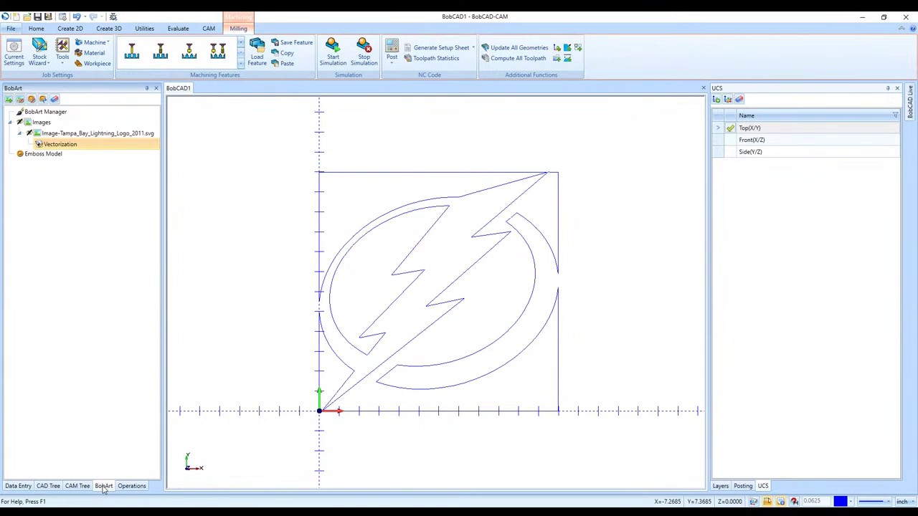
{"action": "left_click", "coordinate": [126, 486]}
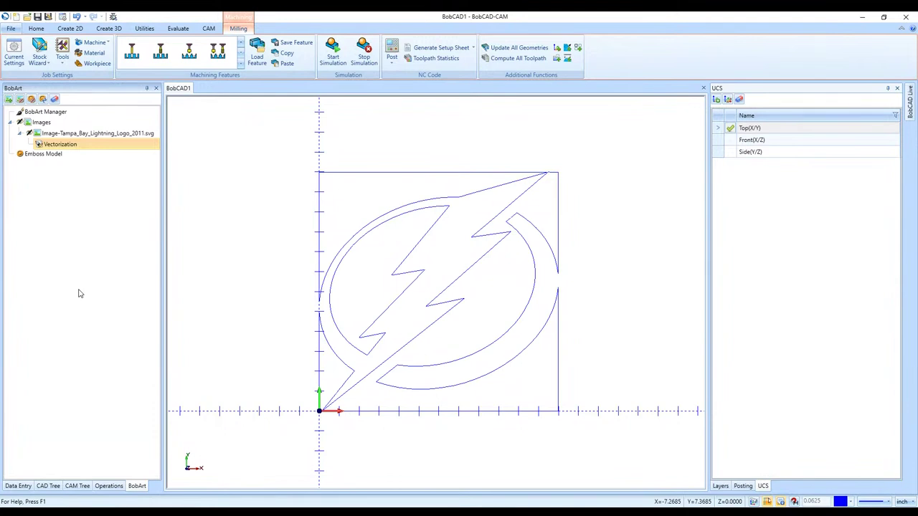
{"action": "left_click", "coordinate": [20, 134]}
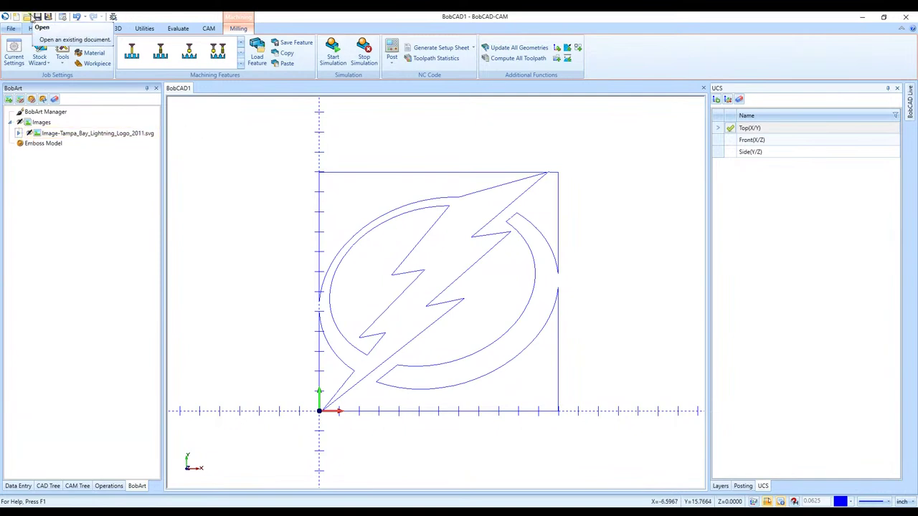
- Create a new document and choose Tampa_Bay_Lightning_Logo_2011.svg from the Demos folder as its BobArt image, listing all file types
{"action": "left_click", "coordinate": [18, 17]}
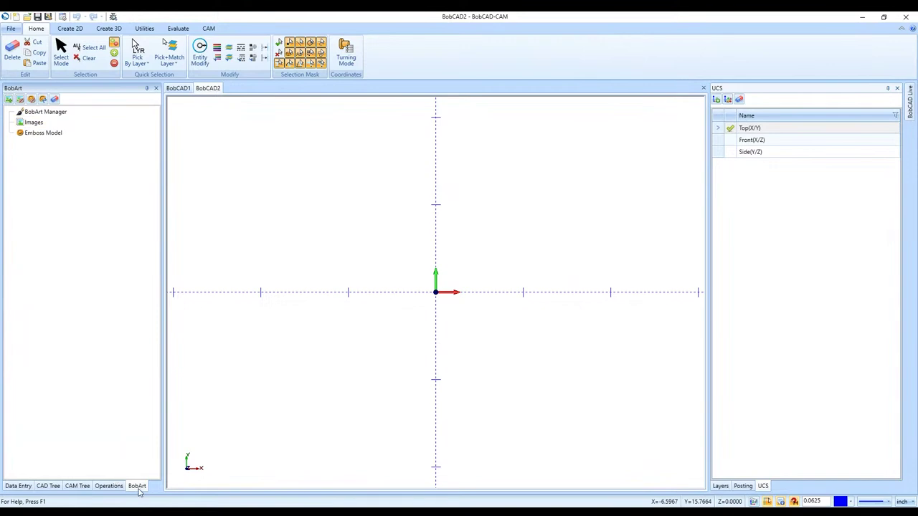
{"action": "right_click", "coordinate": [84, 123]}
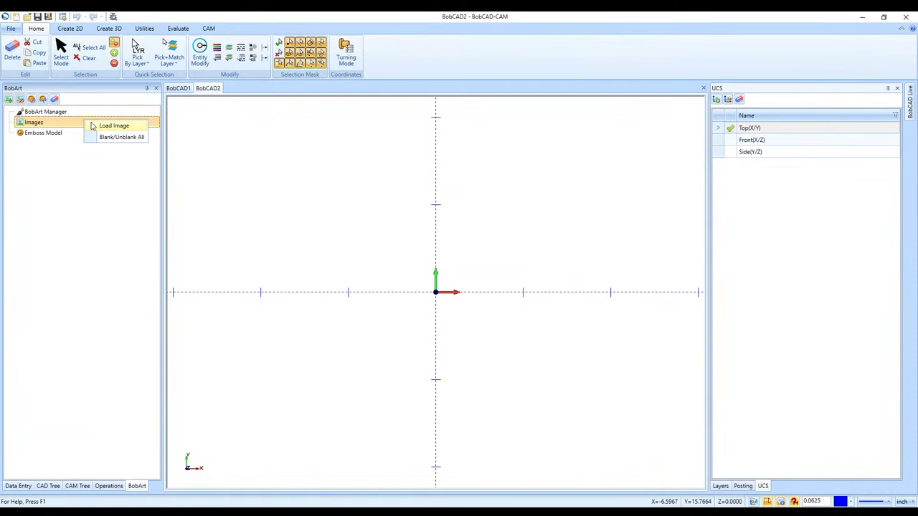
{"action": "left_click", "coordinate": [100, 125]}
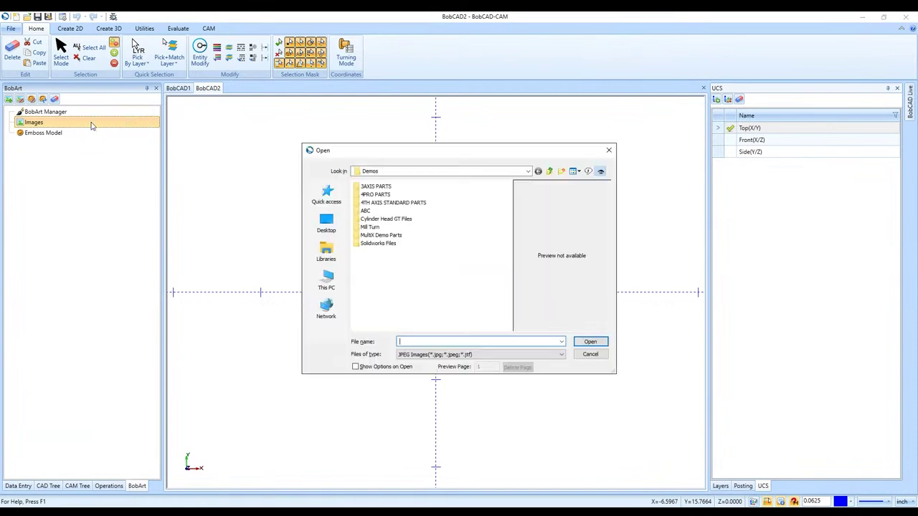
{"action": "left_click", "coordinate": [527, 354]}
{"action": "left_click", "coordinate": [530, 362]}
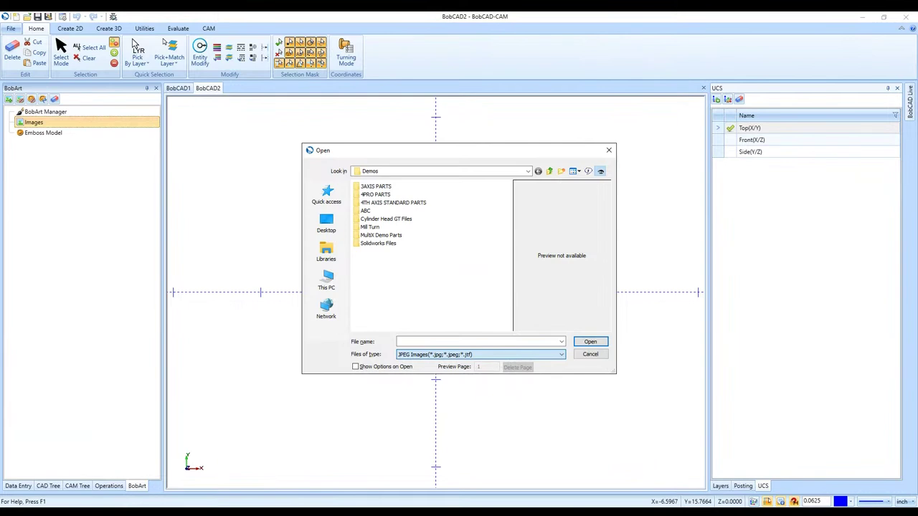
{"action": "key", "text": "Down"}
{"action": "scroll", "coordinate": [445, 230], "scroll_direction": "down", "scroll_amount": 6}
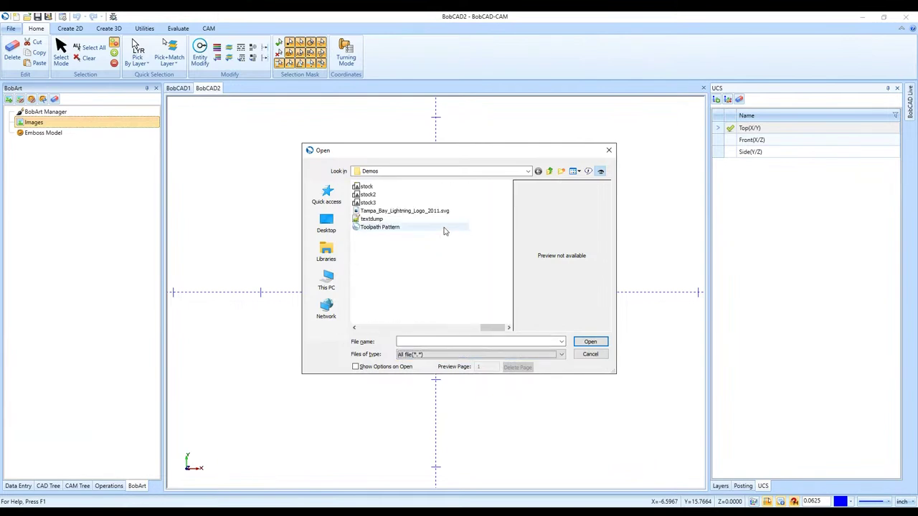
{"action": "double_click", "coordinate": [455, 213]}
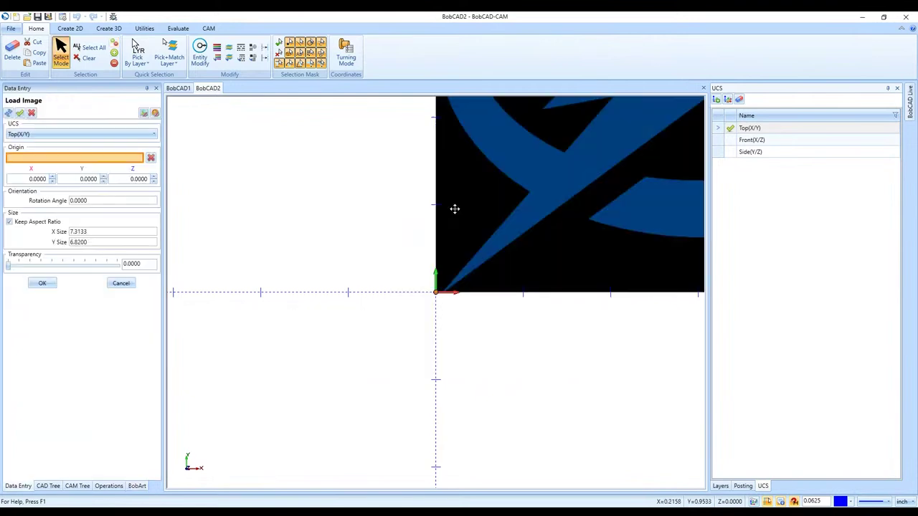
- Place the logo image at the drawing origin by setting its origin to X 0, Y 0
{"action": "scroll", "coordinate": [392, 329], "scroll_direction": "down", "scroll_amount": 5}
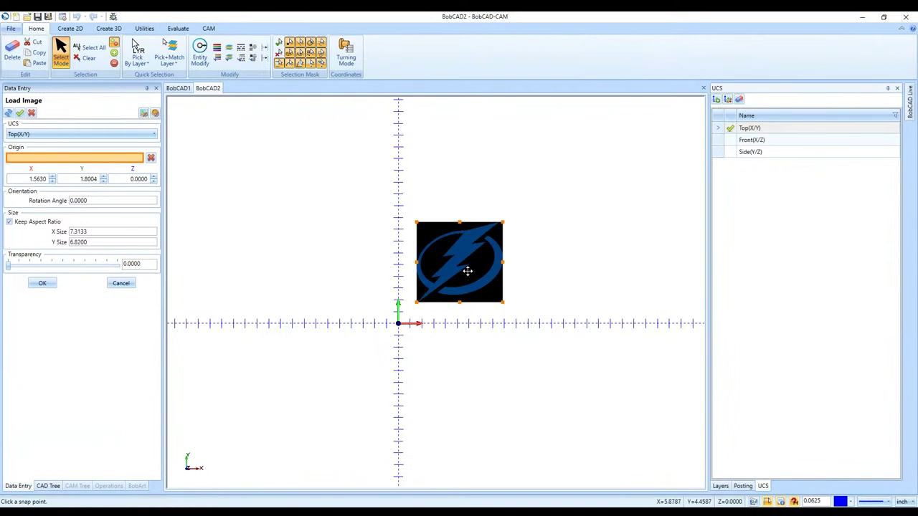
{"action": "scroll", "coordinate": [467, 268], "scroll_direction": "up", "scroll_amount": 2}
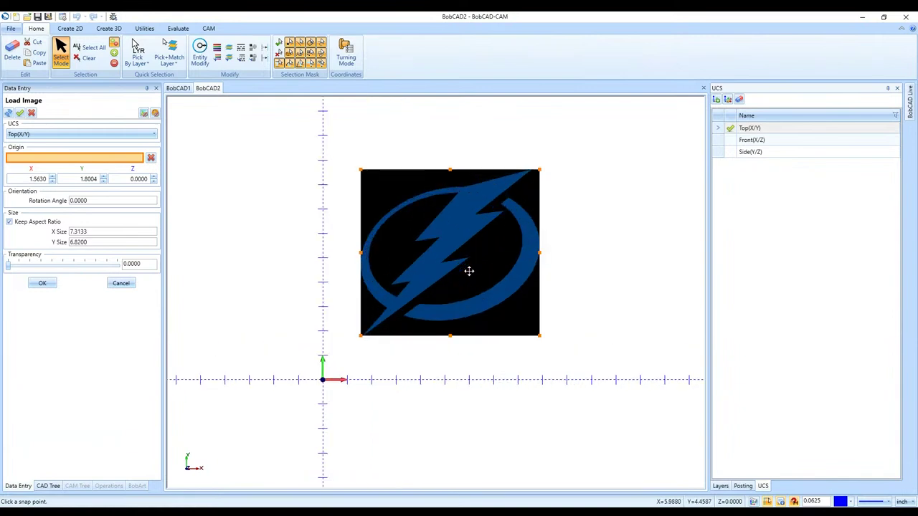
{"action": "double_click", "coordinate": [32, 182]}
{"action": "type", "text": "0"}
{"action": "key", "text": "Tab"}
{"action": "type", "text": "0"}
{"action": "key", "text": "Tab"}
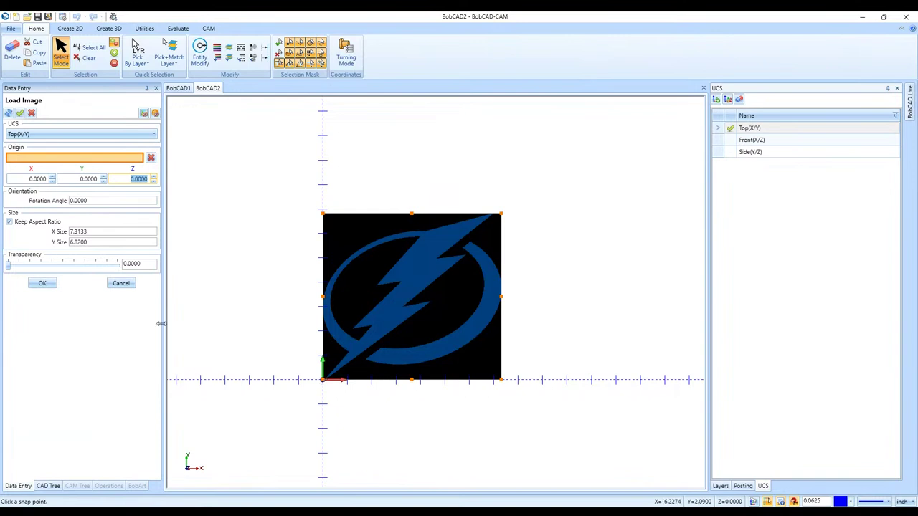
- Try a rotation angle of 45 on the logo image and return the angle to 0
{"action": "double_click", "coordinate": [97, 232]}
{"action": "left_click", "coordinate": [98, 232]}
{"action": "left_click_drag", "start_coordinate": [98, 202], "coordinate": [43, 206]}
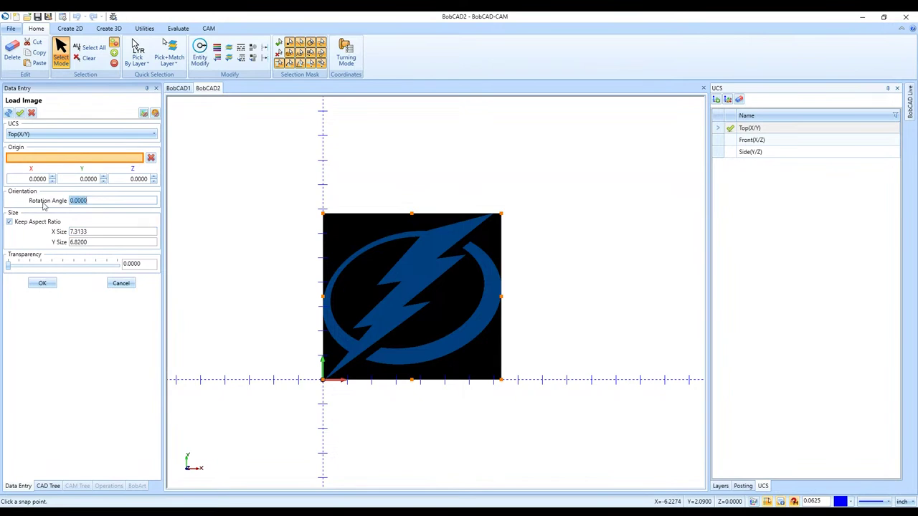
{"action": "type", "text": "45"}
{"action": "key", "text": "Return"}
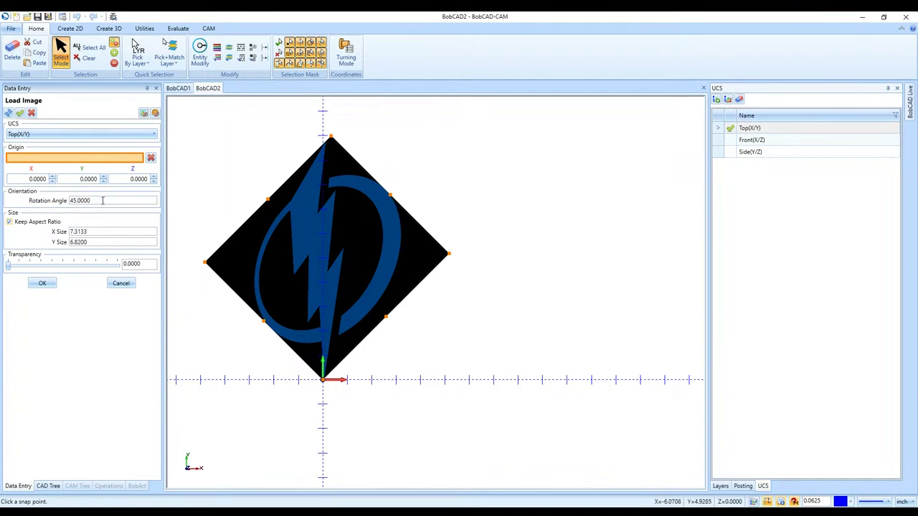
{"action": "left_click_drag", "start_coordinate": [104, 201], "coordinate": [52, 207]}
{"action": "type", "text": "0"}
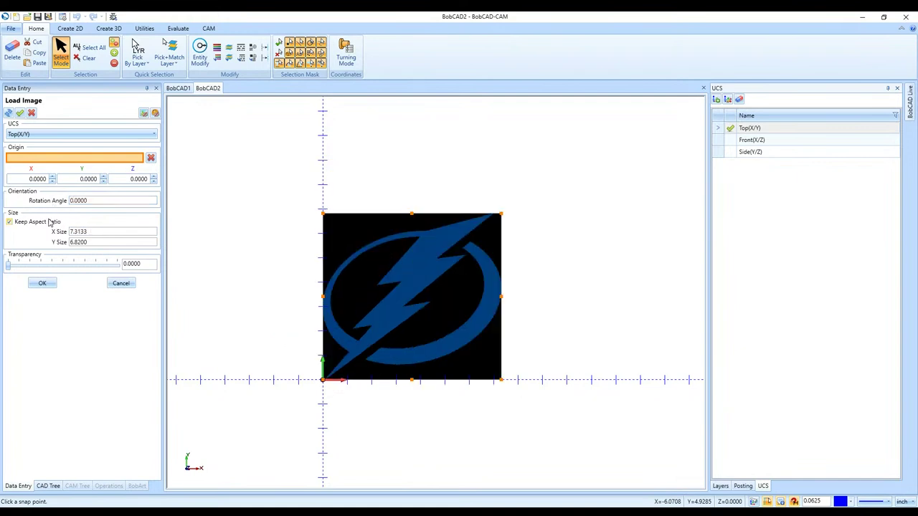
- Release the image's aspect ratio, size it to X 24 and Y 12, and accept the loaded image
{"action": "left_click", "coordinate": [48, 223]}
{"action": "scroll", "coordinate": [217, 364], "scroll_direction": "down", "scroll_amount": 5}
{"action": "scroll", "coordinate": [219, 365], "scroll_direction": "up", "scroll_amount": 3}
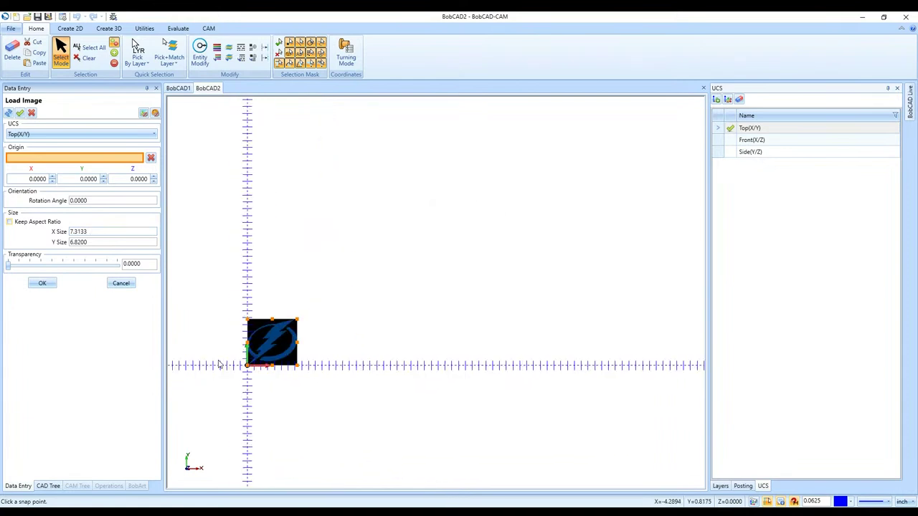
{"action": "double_click", "coordinate": [98, 234]}
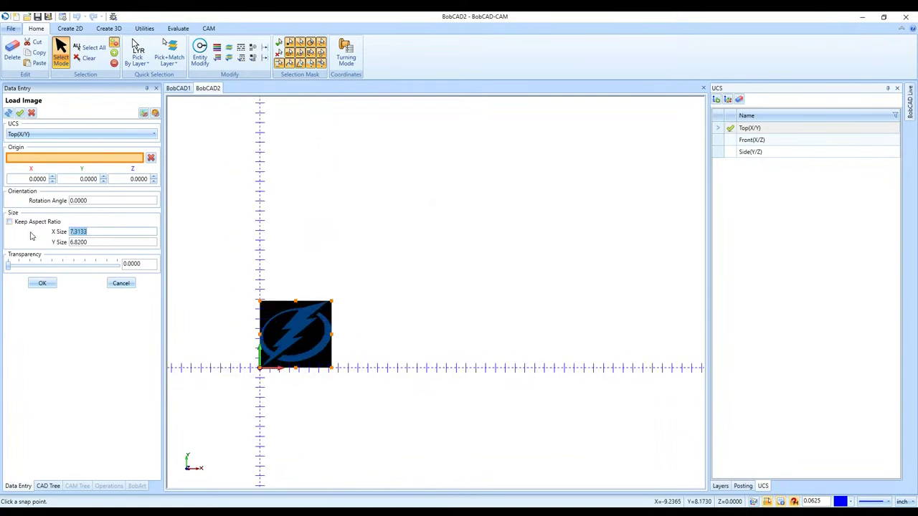
{"action": "type", "text": "24"}
{"action": "key", "text": "Tab"}
{"action": "type", "text": "12"}
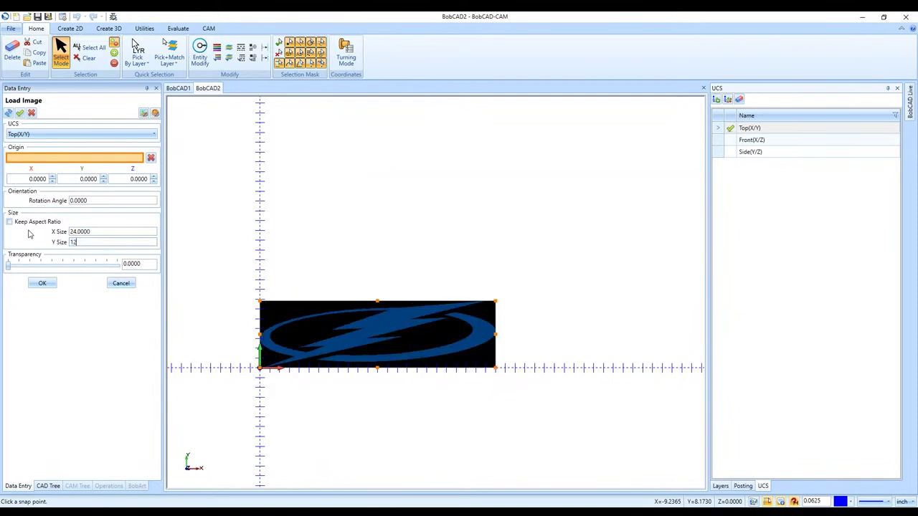
{"action": "key", "text": "Tab"}
{"action": "scroll", "coordinate": [286, 352], "scroll_direction": "up", "scroll_amount": 4}
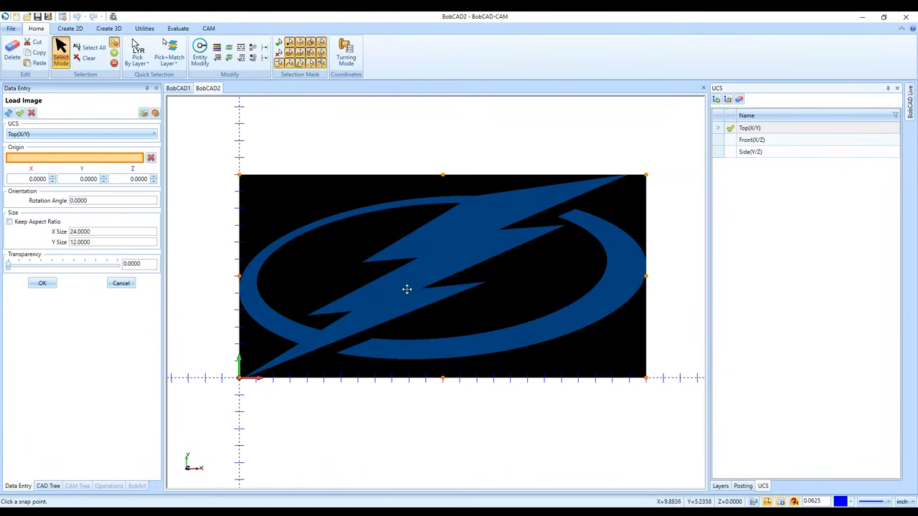
{"action": "left_click", "coordinate": [41, 284]}
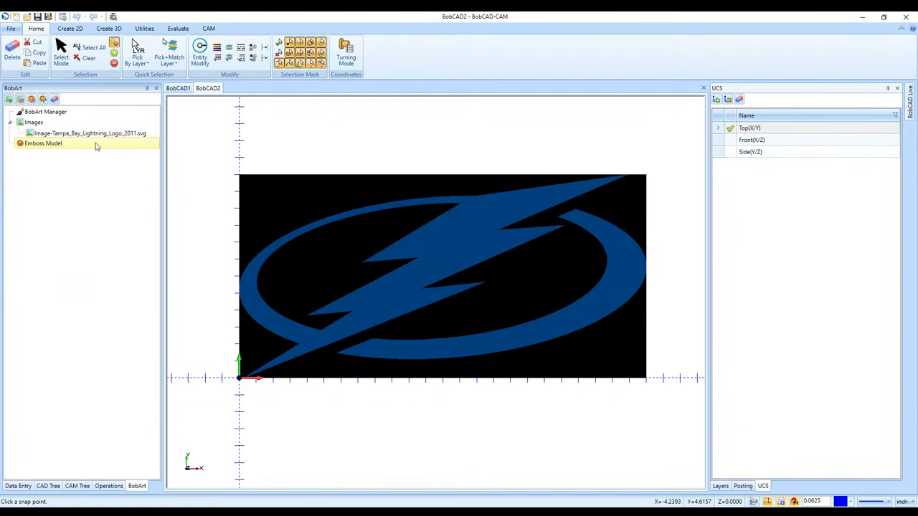
- Vectorize the logo image with the 2-Level (Black/White) strategy, threshold 26 and accuracy 1, and blank the image
{"action": "left_click", "coordinate": [148, 137]}
{"action": "right_click", "coordinate": [148, 136]}
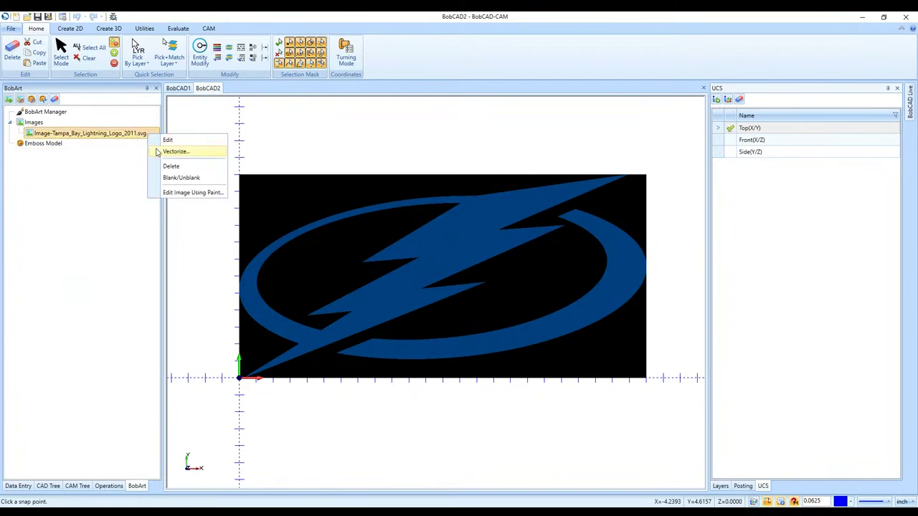
{"action": "left_click", "coordinate": [159, 151]}
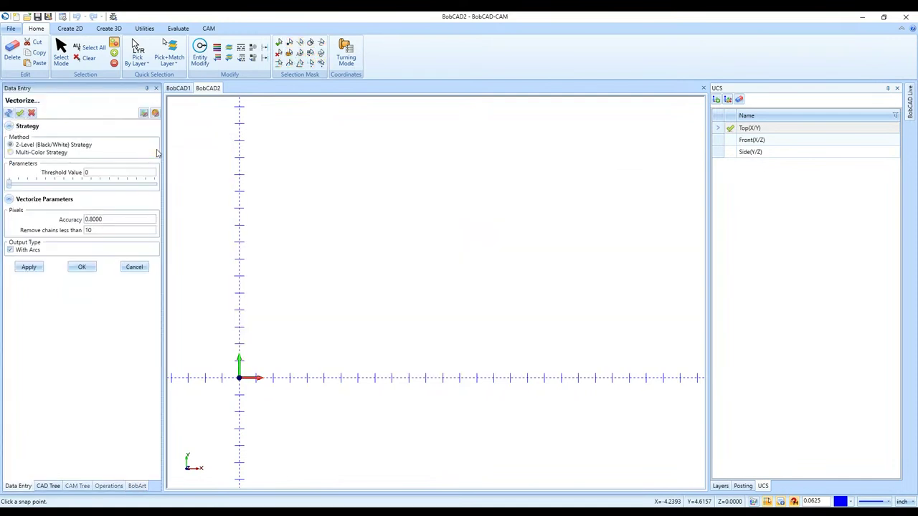
{"action": "mouse_move", "coordinate": [11, 186]}
{"action": "left_mouse_down"}
{"action": "mouse_move", "coordinate": [48, 187]}
{"action": "mouse_move", "coordinate": [25, 185]}
{"action": "left_mouse_up"}
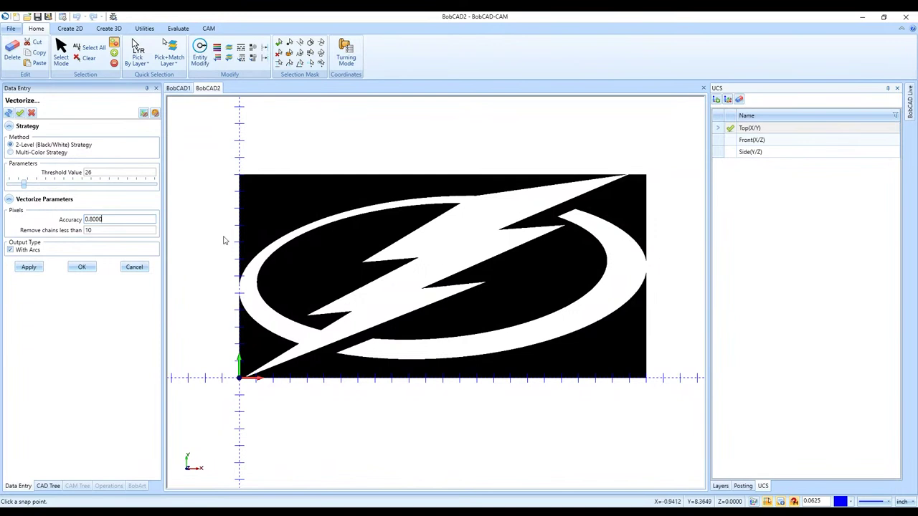
{"action": "left_click_drag", "start_coordinate": [108, 222], "coordinate": [83, 225]}
{"action": "type", "text": "1"}
{"action": "key", "text": "Tab"}
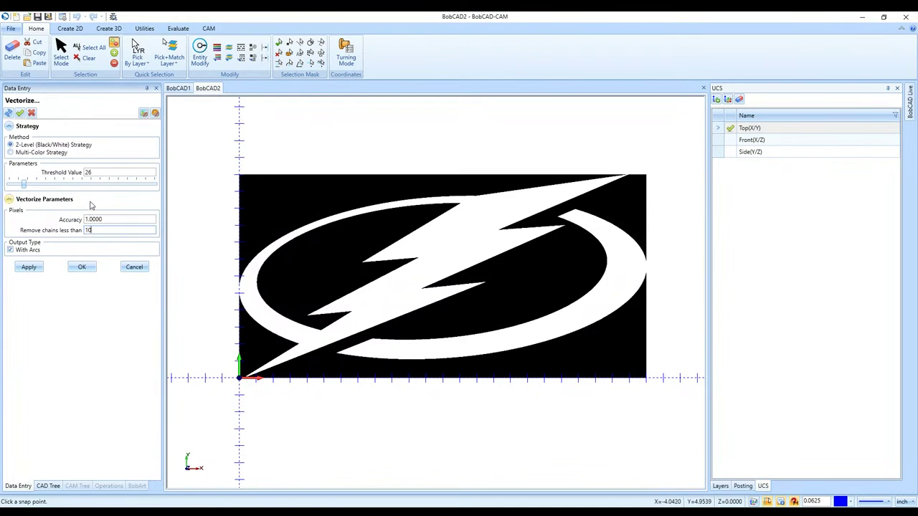
{"action": "left_click", "coordinate": [81, 267]}
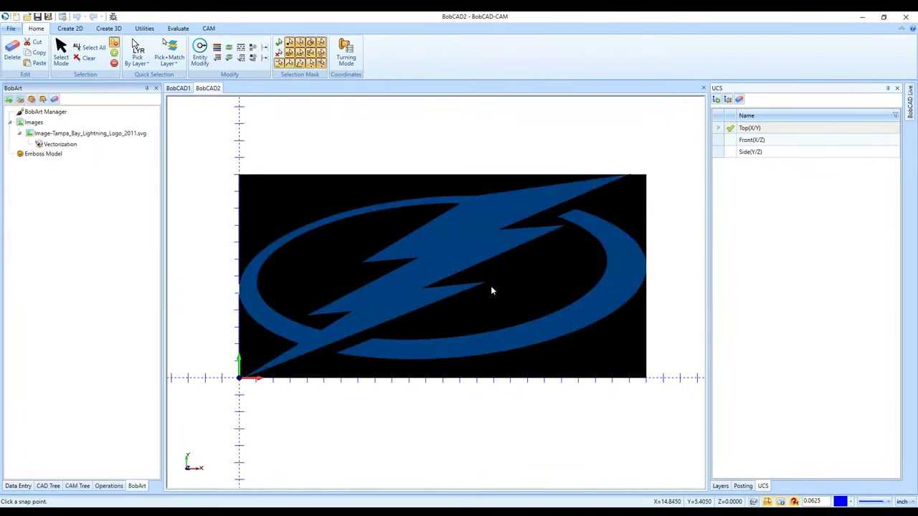
{"action": "right_click", "coordinate": [71, 135]}
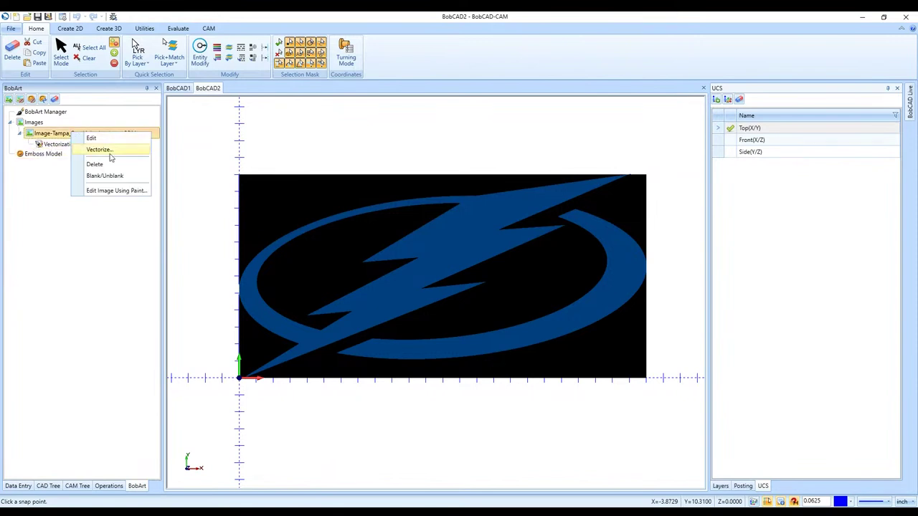
{"action": "left_click", "coordinate": [105, 176]}
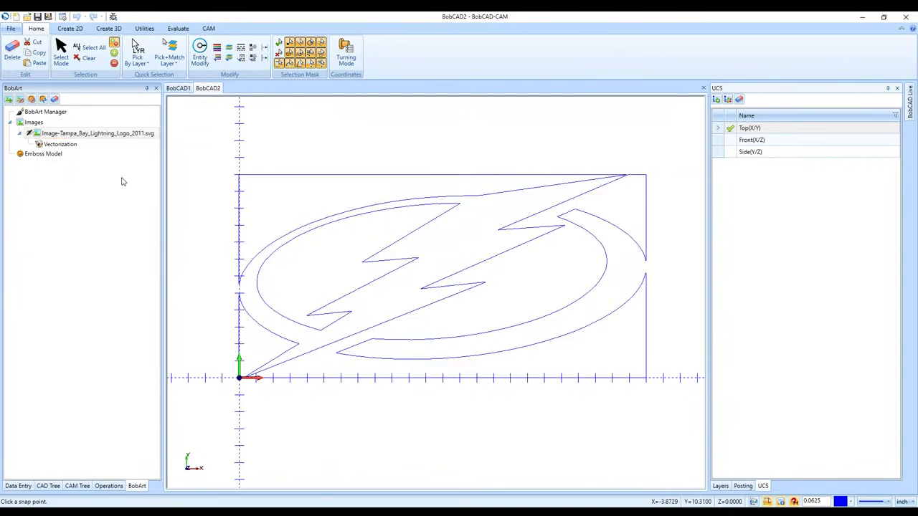
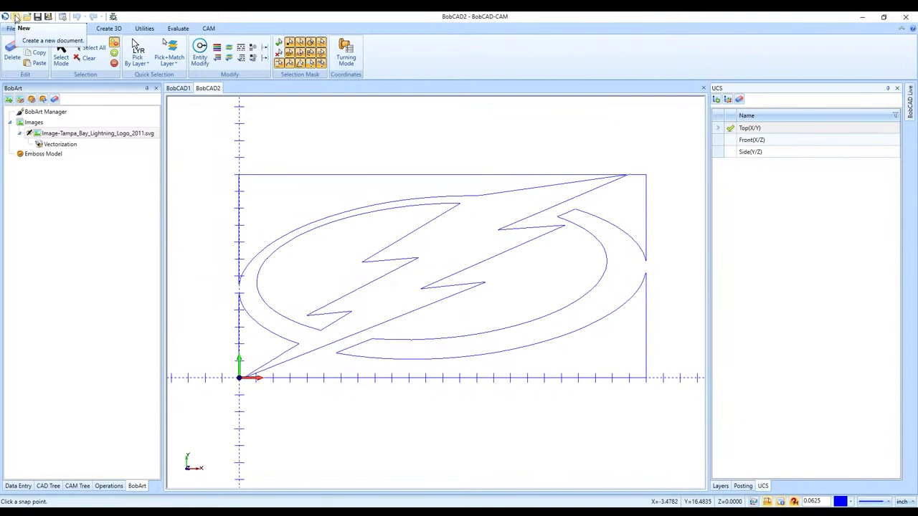
- Create another new document and load Tampa_Bay_Lightning_Logo_2011.svg from the Demos folder as its BobArt image, listing all file types
{"action": "left_click", "coordinate": [16, 18]}
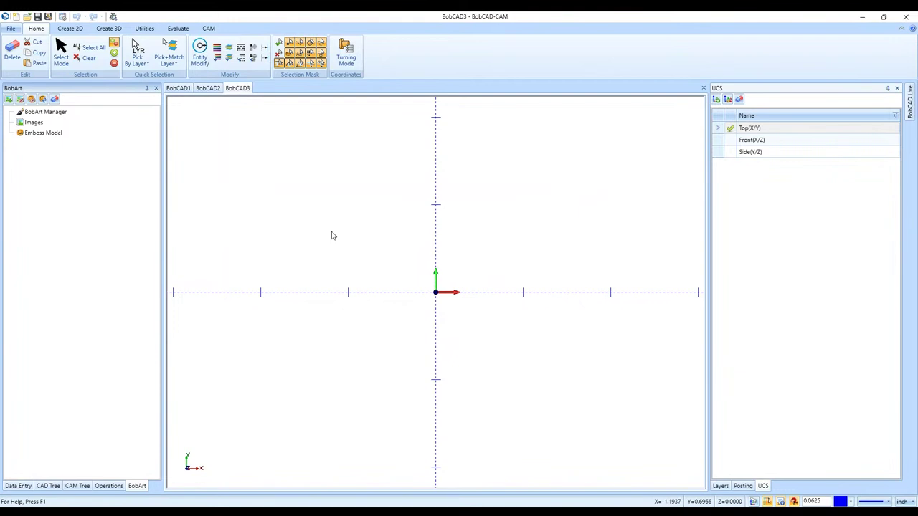
{"action": "right_click", "coordinate": [114, 123]}
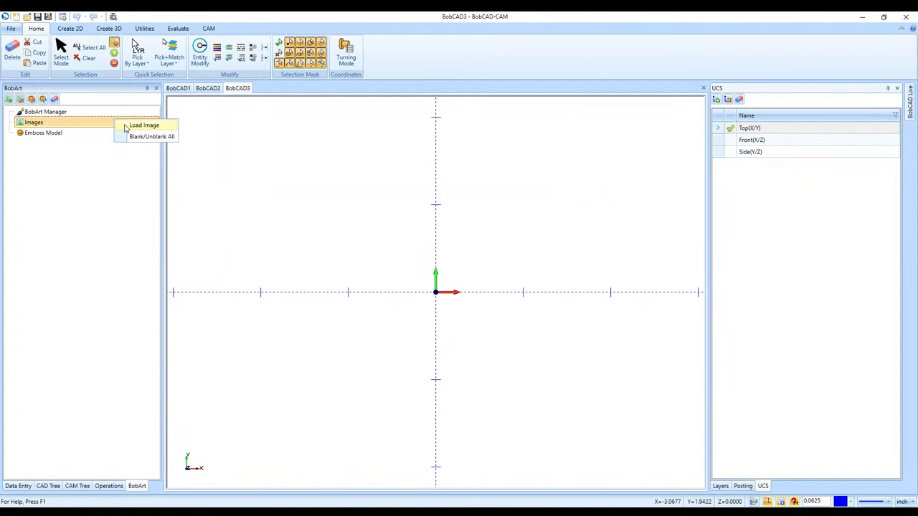
{"action": "left_click", "coordinate": [125, 126]}
{"action": "left_click", "coordinate": [437, 355]}
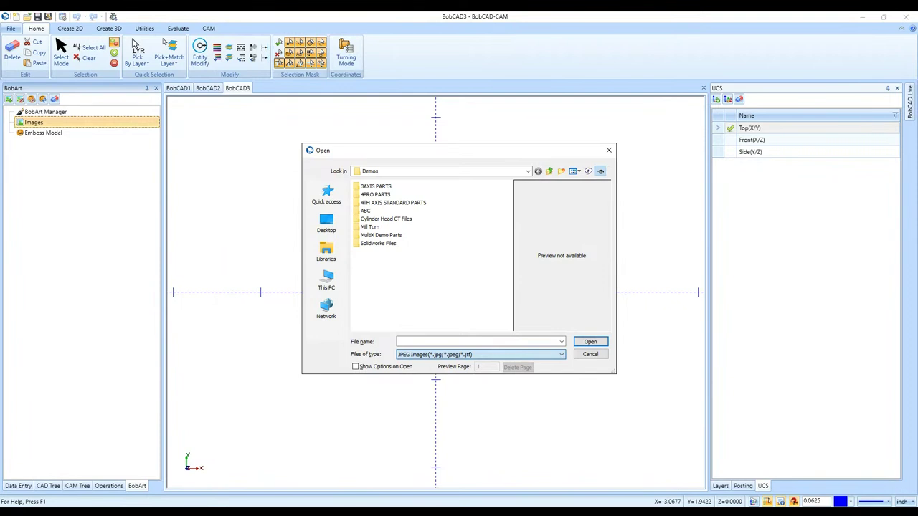
{"action": "left_click", "coordinate": [446, 271]}
{"action": "left_click", "coordinate": [481, 354]}
{"action": "left_click", "coordinate": [440, 309]}
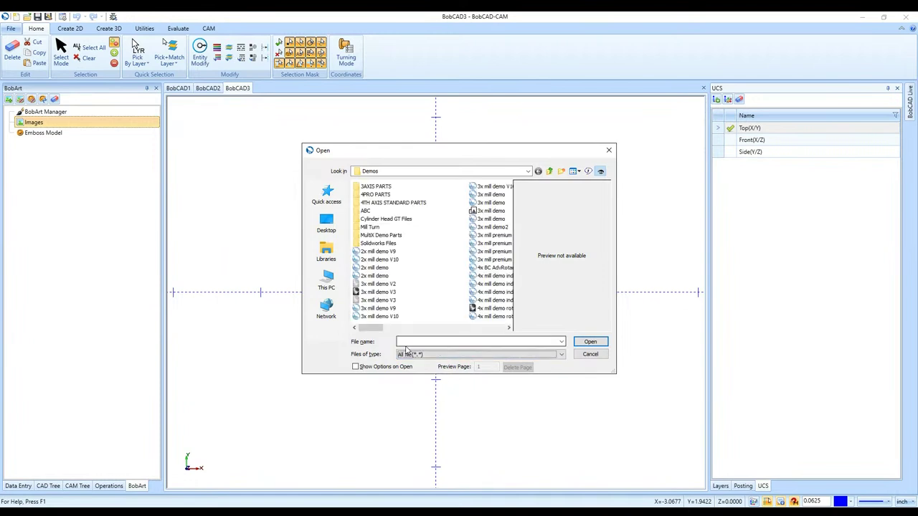
{"action": "scroll", "coordinate": [437, 307], "scroll_direction": "down", "scroll_amount": 5}
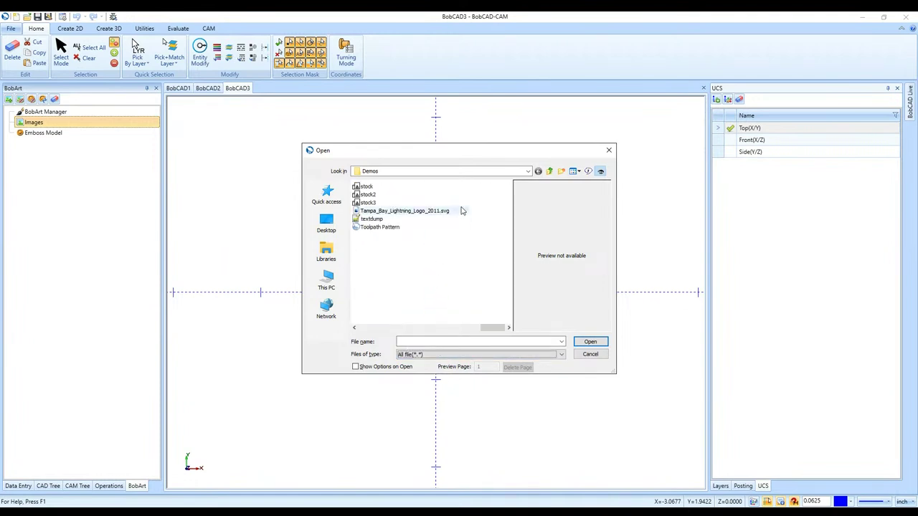
{"action": "double_click", "coordinate": [461, 215]}
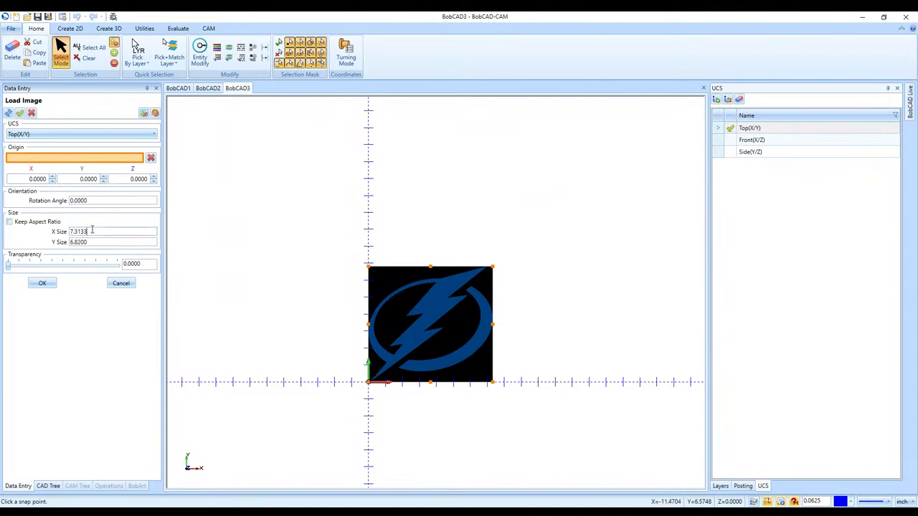
- Size the loaded logo image to X 12 and Y 12 and accept it
{"action": "left_click_drag", "start_coordinate": [92, 231], "coordinate": [69, 243]}
{"action": "type", "text": "12"}
{"action": "key", "text": "Tab"}
{"action": "type", "text": "12"}
{"action": "key", "text": "Tab"}
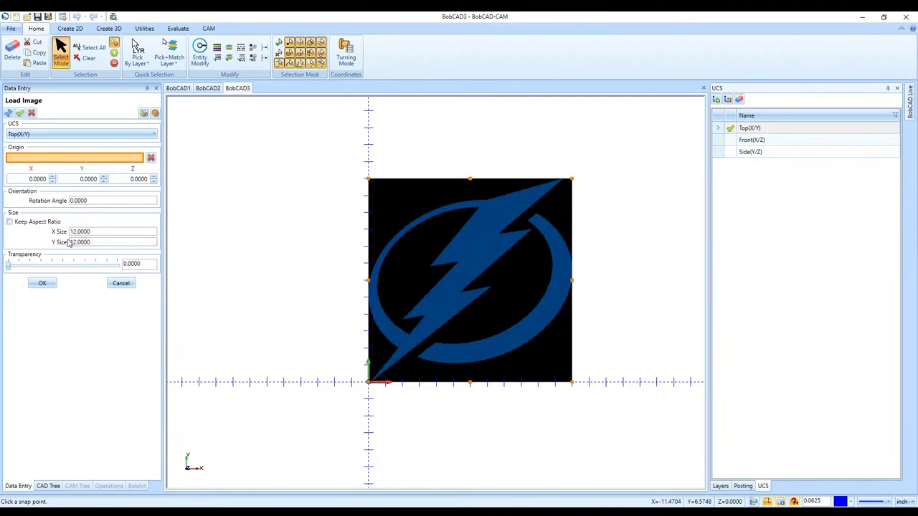
{"action": "left_click", "coordinate": [52, 286]}
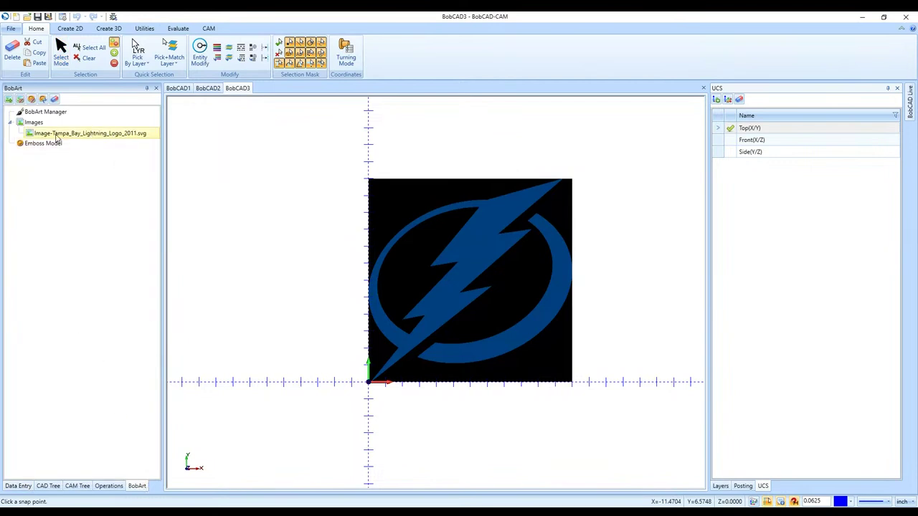
- Start vectorizing the loaded logo image with the 2-Level (Black/White) strategy and compare its edges at threshold values 8, 25 and 49
{"action": "right_click", "coordinate": [80, 134]}
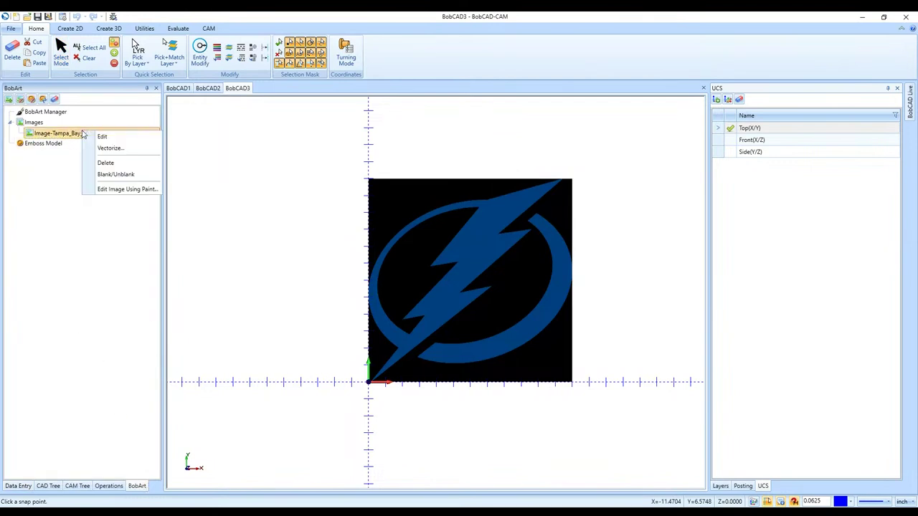
{"action": "left_click", "coordinate": [109, 148]}
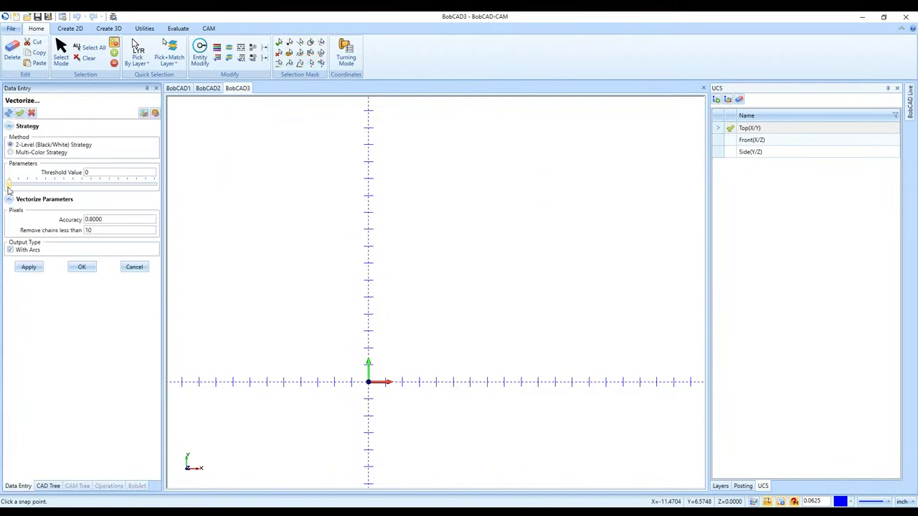
{"action": "left_click_drag", "start_coordinate": [8, 185], "coordinate": [13, 184]}
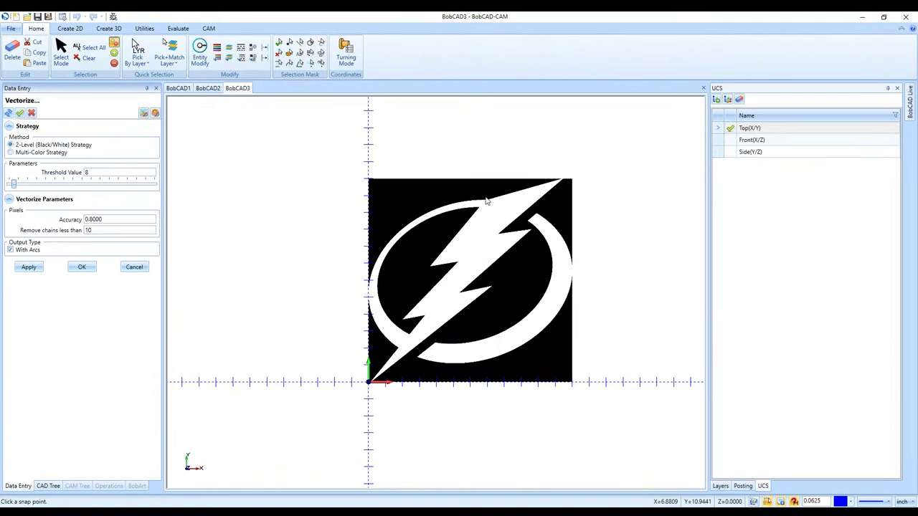
{"action": "scroll", "coordinate": [487, 202], "scroll_direction": "up", "scroll_amount": 5}
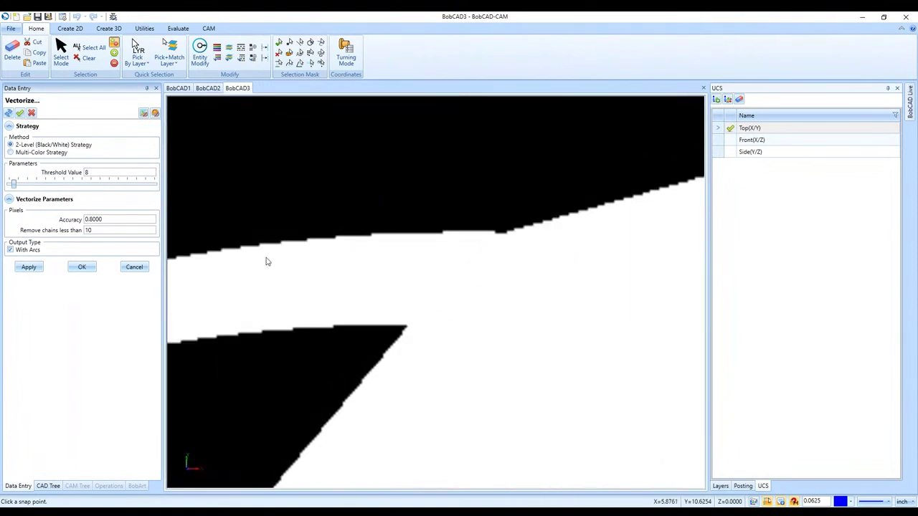
{"action": "scroll", "coordinate": [486, 251], "scroll_direction": "down", "scroll_amount": 3}
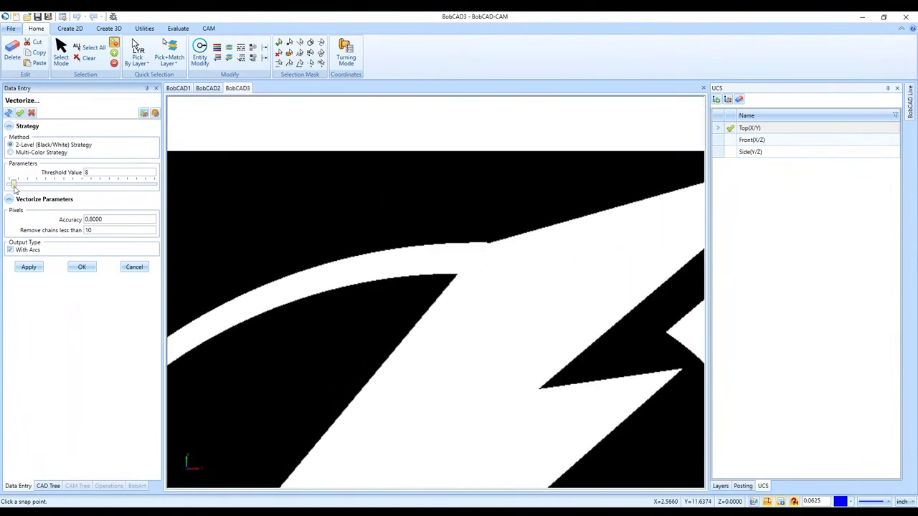
{"action": "left_click_drag", "start_coordinate": [13, 185], "coordinate": [23, 185]}
{"action": "scroll", "coordinate": [445, 269], "scroll_direction": "up", "scroll_amount": 5}
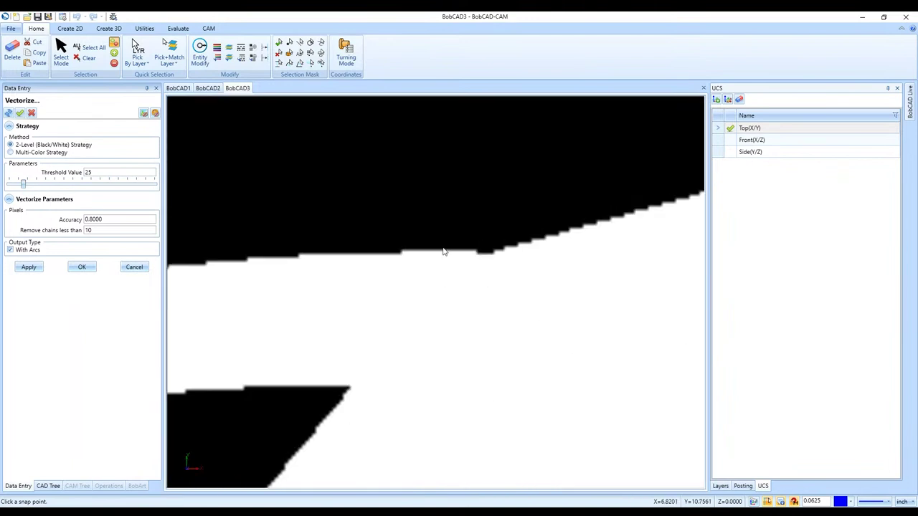
{"action": "left_click_drag", "start_coordinate": [24, 185], "coordinate": [37, 184]}
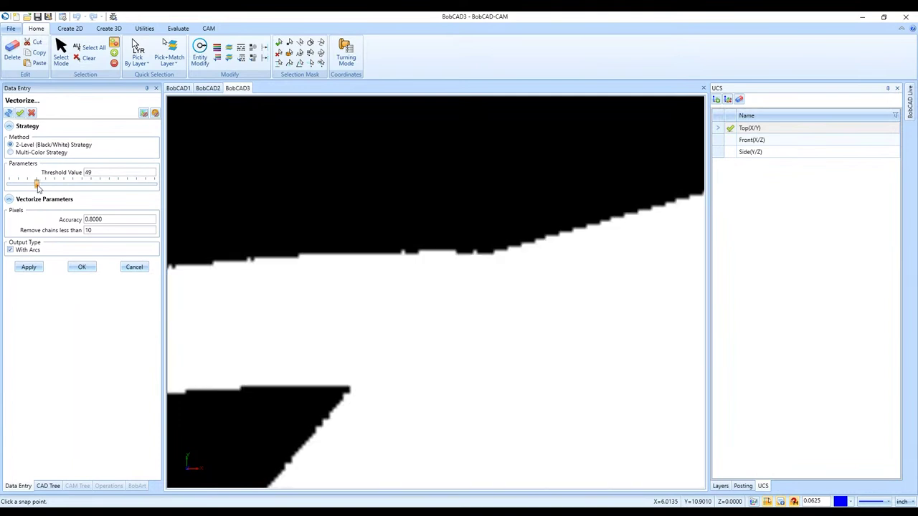
{"action": "scroll", "coordinate": [476, 254], "scroll_direction": "up", "scroll_amount": 5}
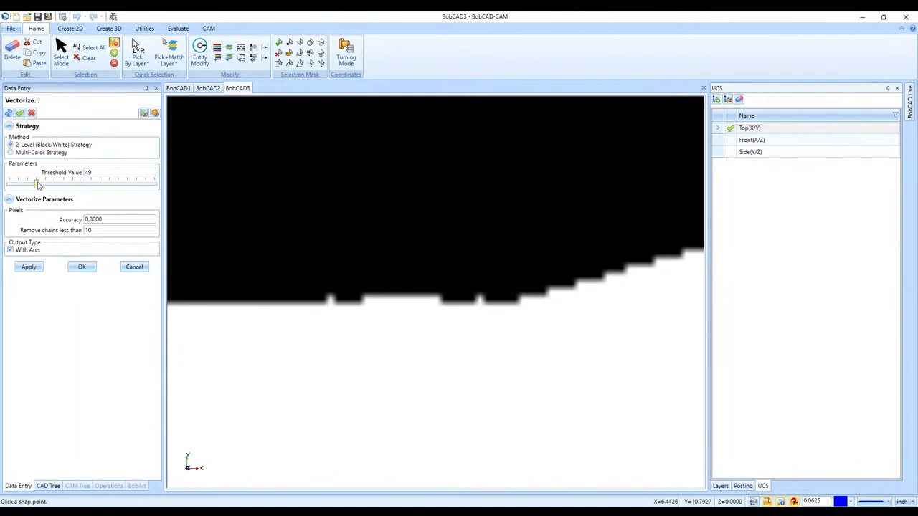
- Vectorize the logo image with a threshold value of 20 and blank the source image
{"action": "left_click_drag", "start_coordinate": [37, 184], "coordinate": [20, 185]}
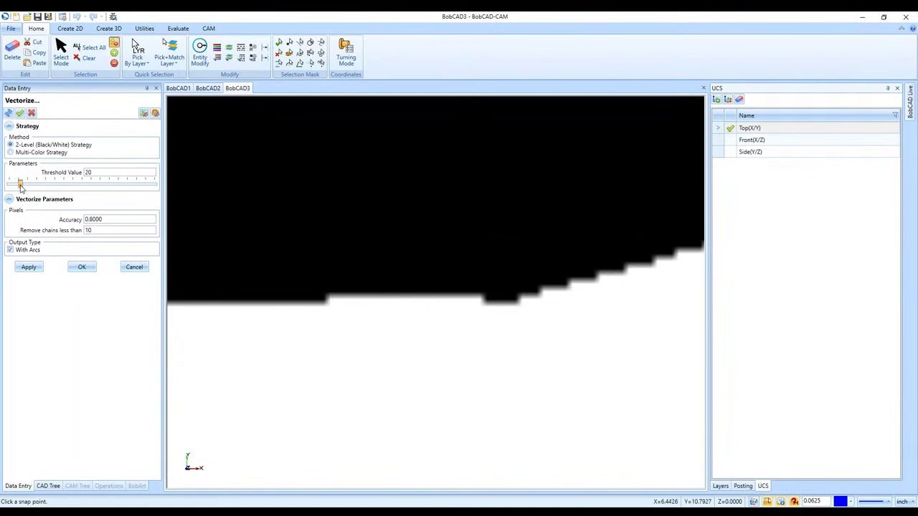
{"action": "scroll", "coordinate": [474, 320], "scroll_direction": "down", "scroll_amount": 10}
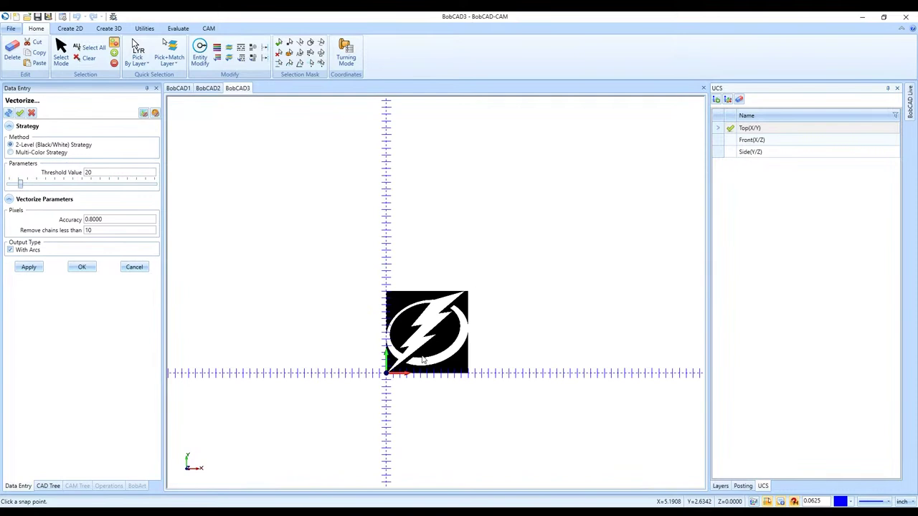
{"action": "left_click", "coordinate": [82, 267]}
{"action": "scroll", "coordinate": [408, 332], "scroll_direction": "up", "scroll_amount": 5}
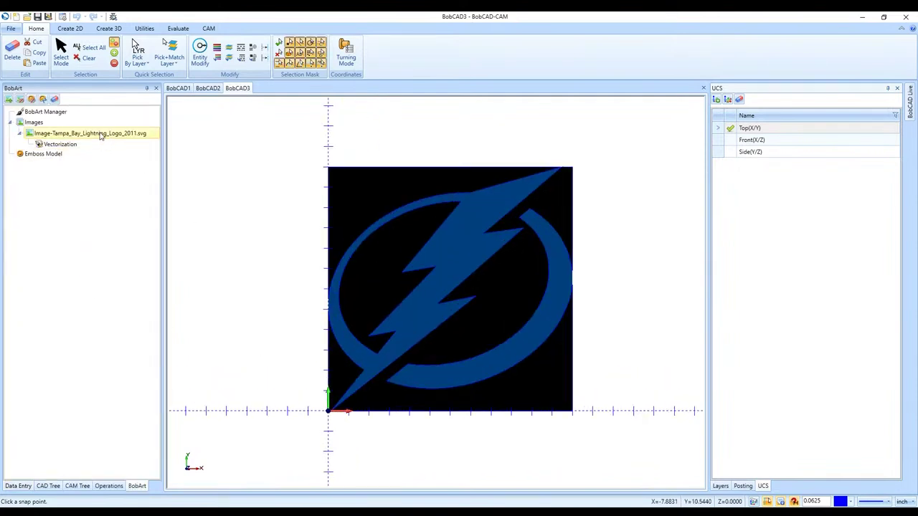
{"action": "right_click", "coordinate": [132, 134]}
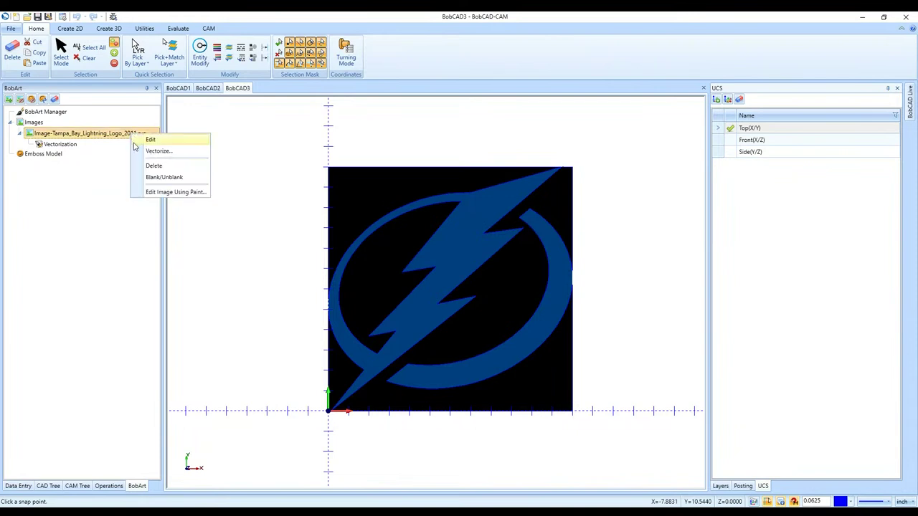
{"action": "left_click", "coordinate": [145, 180]}
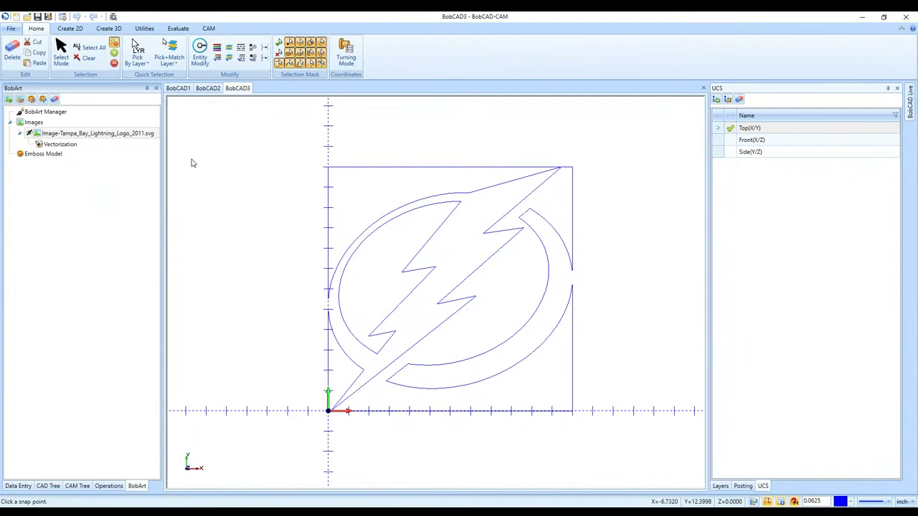
{"action": "mouse_move", "coordinate": [554, 350]}
{"action": "middle_mouse_down"}
{"action": "mouse_move", "coordinate": [532, 312]}
{"action": "mouse_move", "coordinate": [333, 290]}
{"action": "mouse_move", "coordinate": [545, 308]}
{"action": "mouse_move", "coordinate": [533, 349]}
{"action": "mouse_move", "coordinate": [483, 355]}
{"action": "mouse_move", "coordinate": [436, 137]}
{"action": "middle_mouse_up"}
- Define the emboss model's canvas with a size of X 12 and Y 12 and accept it
{"action": "right_click", "coordinate": [64, 157]}
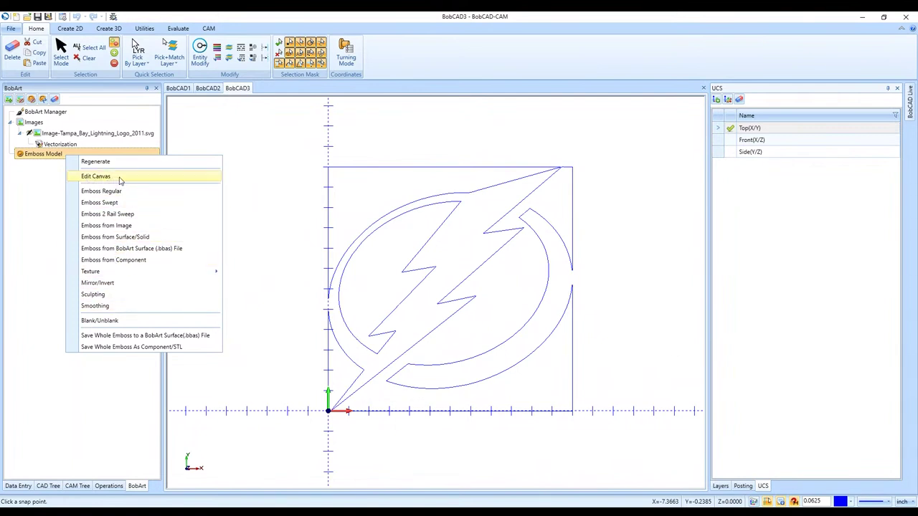
{"action": "left_click", "coordinate": [121, 181]}
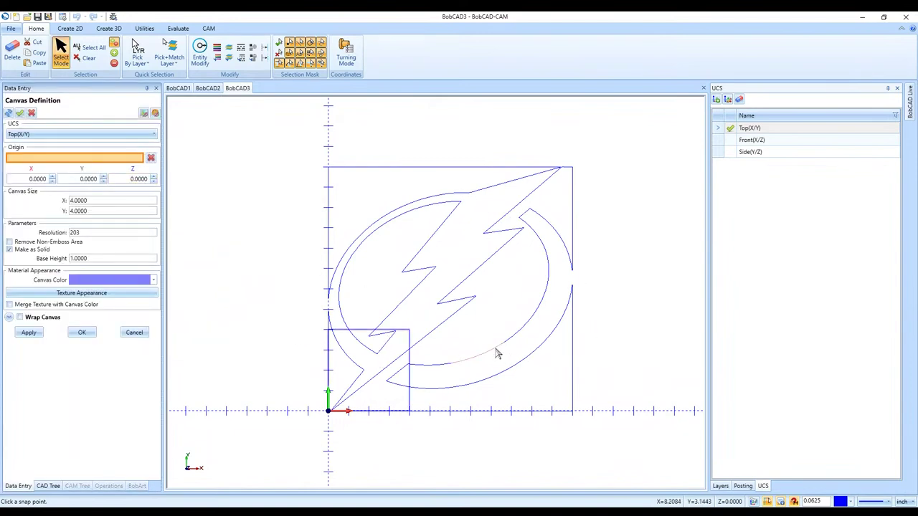
{"action": "middle_click_drag", "start_coordinate": [495, 352], "coordinate": [443, 322]}
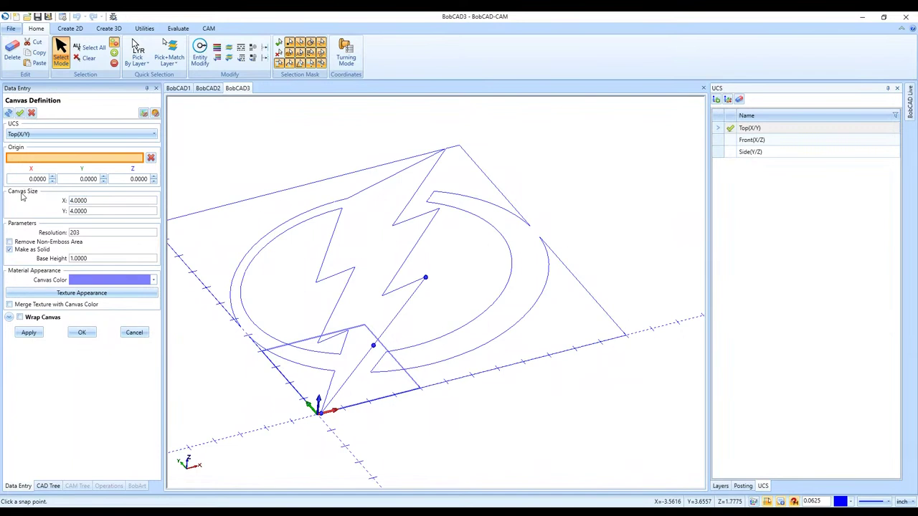
{"action": "left_click_drag", "start_coordinate": [99, 201], "coordinate": [58, 212]}
{"action": "type", "text": "12"}
{"action": "key", "text": "Tab"}
{"action": "type", "text": "12"}
{"action": "key", "text": "Tab"}
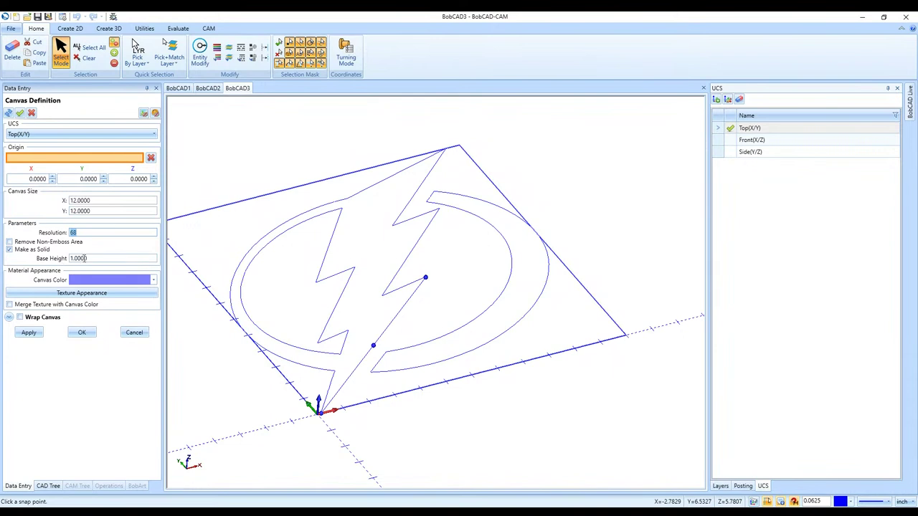
{"action": "left_click", "coordinate": [94, 259]}
{"action": "middle_click_drag", "start_coordinate": [440, 375], "coordinate": [445, 348]}
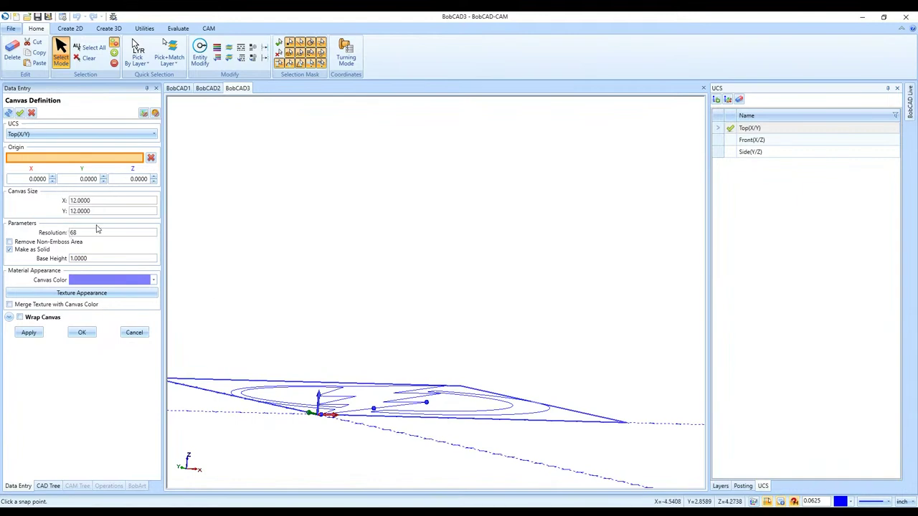
{"action": "middle_click_drag", "start_coordinate": [215, 308], "coordinate": [623, 323]}
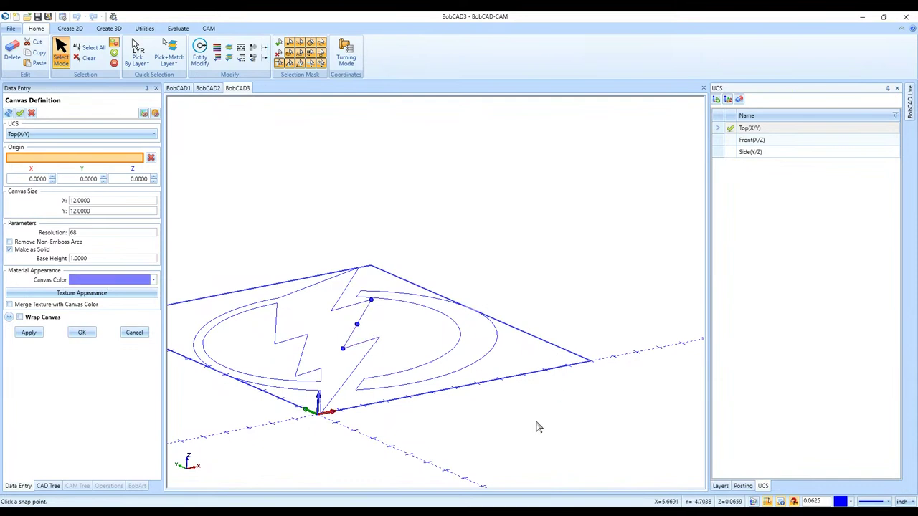
{"action": "left_click", "coordinate": [81, 333]}
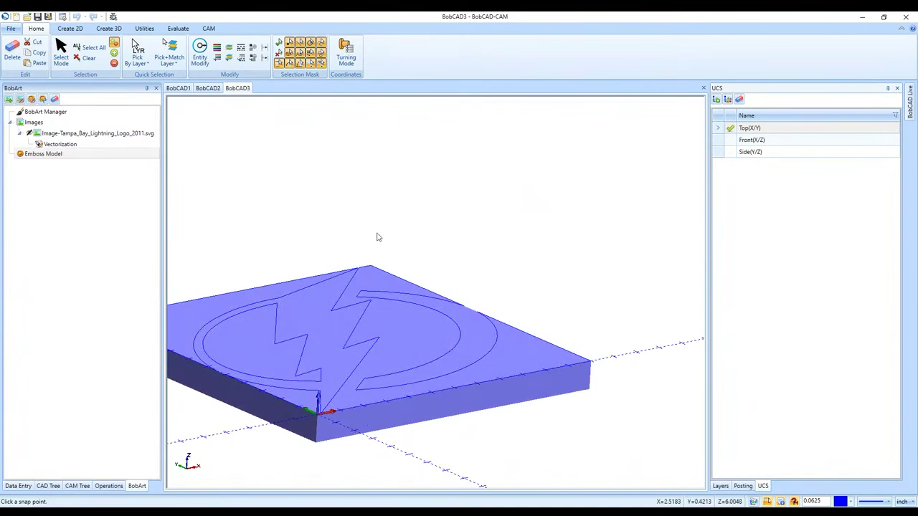
- Examine the solid canvas block from several angles and review the operations available for the emboss model
{"action": "middle_click_drag", "start_coordinate": [605, 266], "coordinate": [376, 245]}
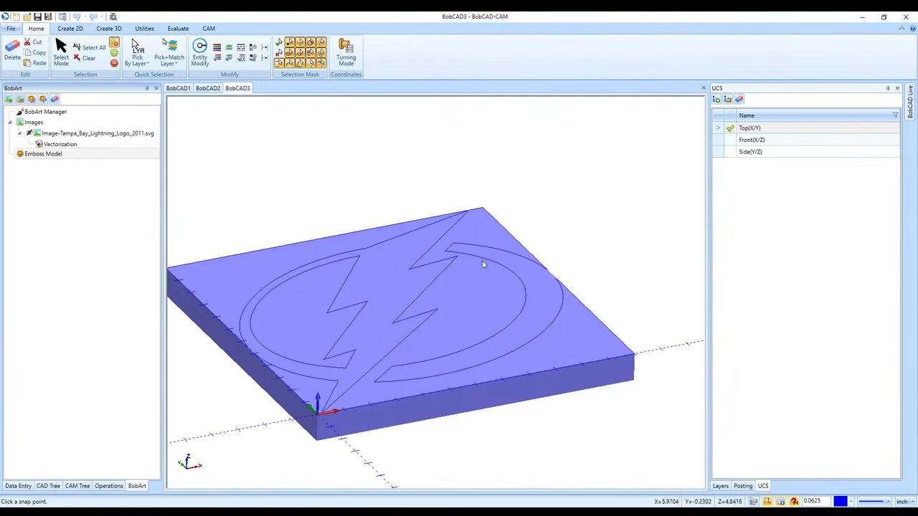
{"action": "middle_click_drag", "start_coordinate": [467, 281], "coordinate": [461, 256]}
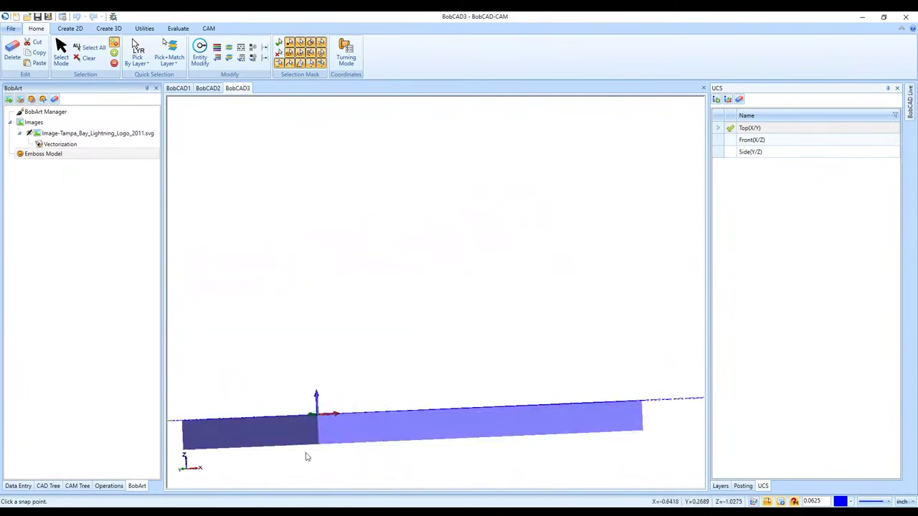
{"action": "middle_click_drag", "start_coordinate": [459, 330], "coordinate": [463, 336]}
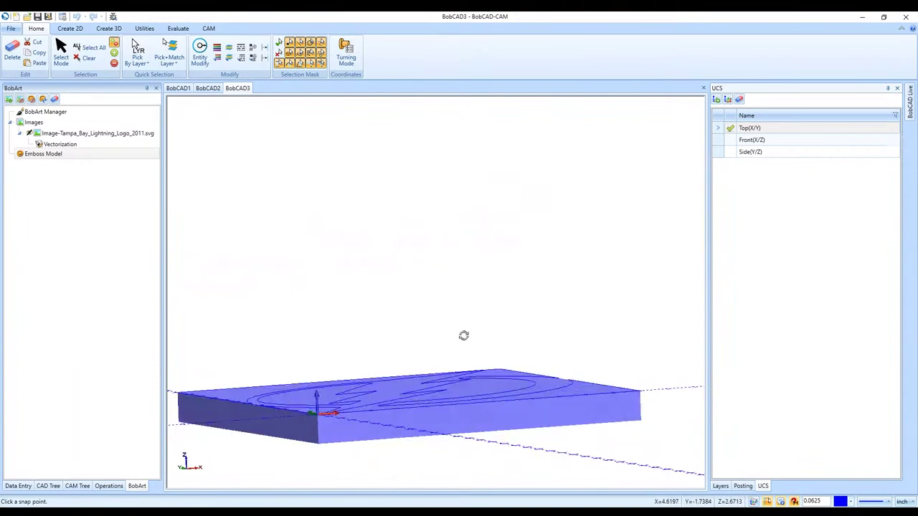
{"action": "right_click", "coordinate": [120, 157]}
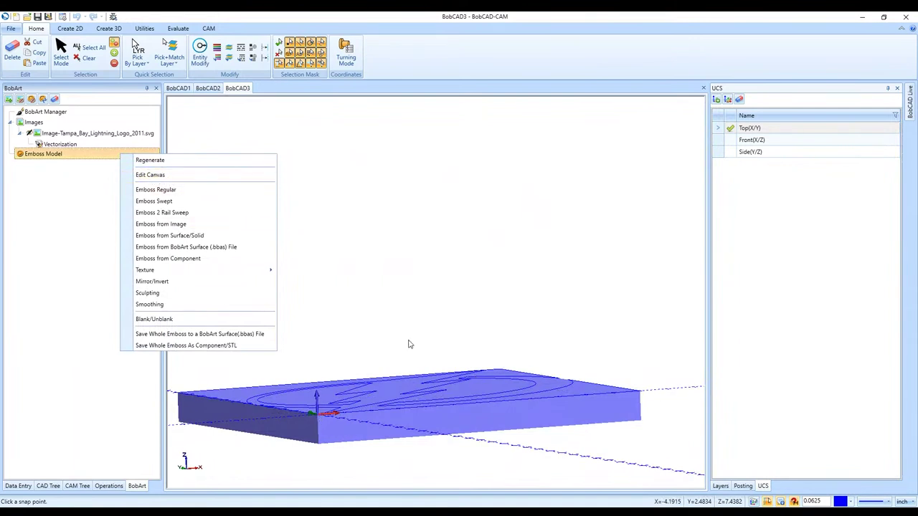
{"action": "left_click", "coordinate": [513, 321]}
{"action": "middle_click_drag", "start_coordinate": [494, 279], "coordinate": [402, 320]}
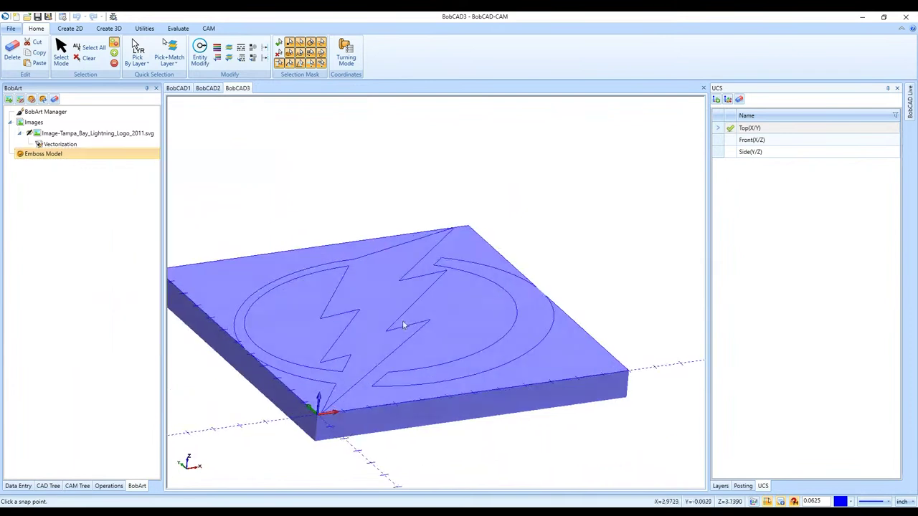
{"action": "right_click", "coordinate": [65, 156]}
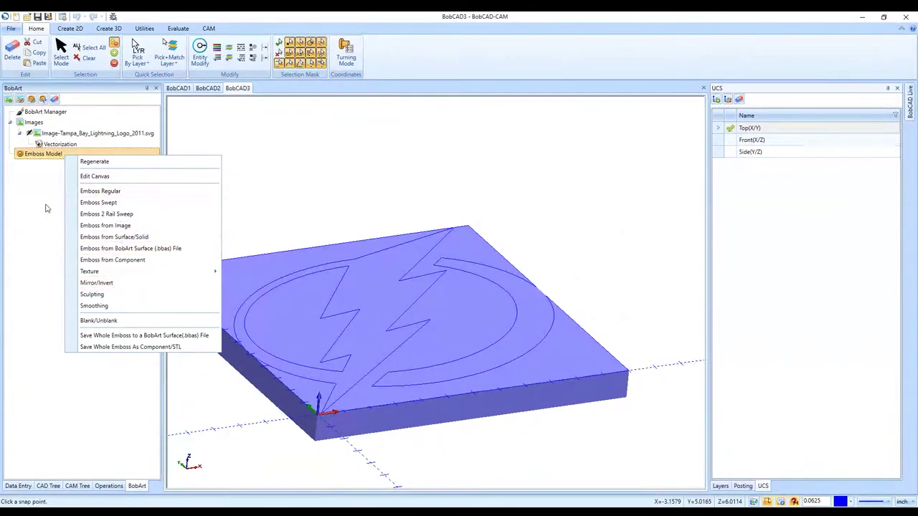
{"action": "left_click", "coordinate": [32, 245]}
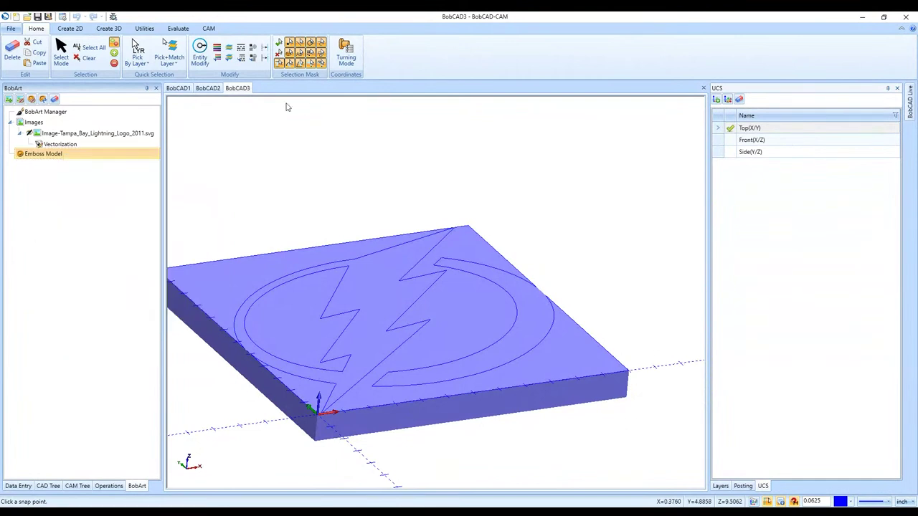
- Create another new document, start a regular emboss in it, and define its canvas with a size of X 12 and Y 12
{"action": "left_click", "coordinate": [17, 16]}
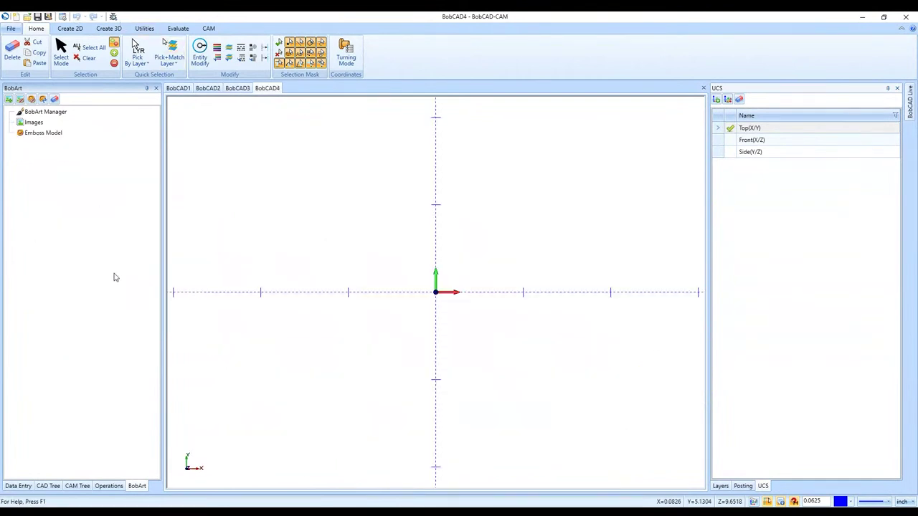
{"action": "right_click", "coordinate": [82, 137]}
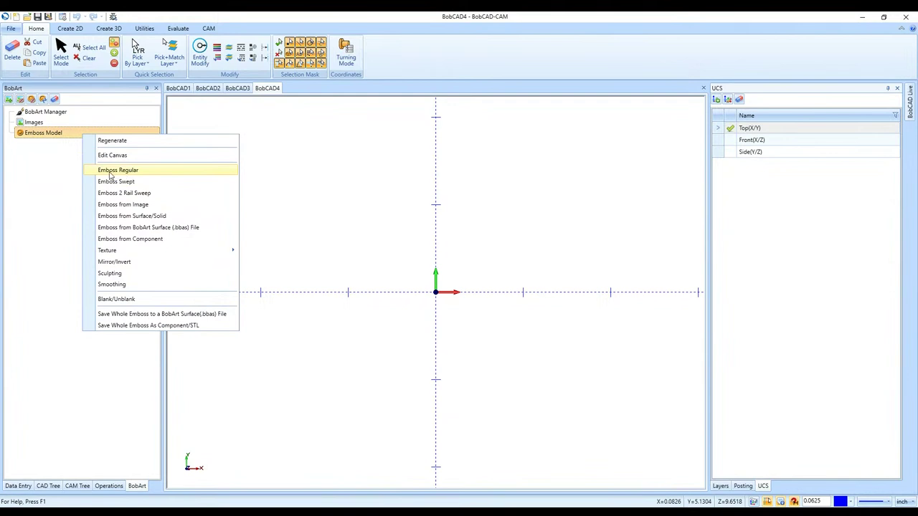
{"action": "left_click", "coordinate": [171, 173]}
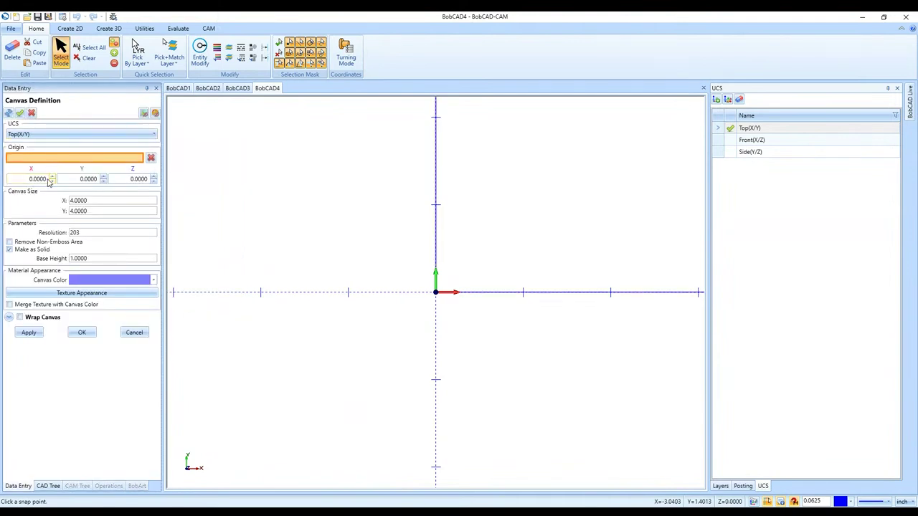
{"action": "left_click", "coordinate": [104, 203]}
{"action": "type", "text": "12"}
{"action": "key", "text": "Tab"}
{"action": "type", "text": "12"}
{"action": "key", "text": "Tab"}
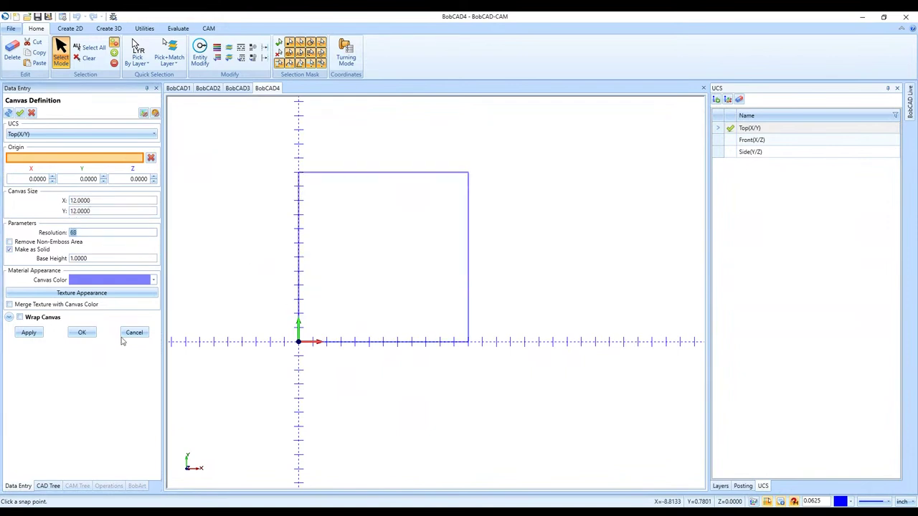
{"action": "type", "text": "68"}
{"action": "left_click", "coordinate": [83, 332]}
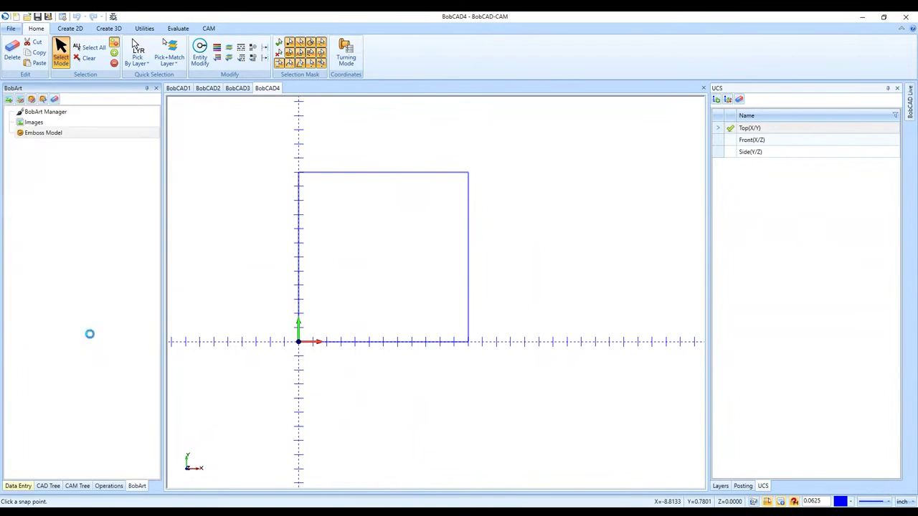
- Switch back to the BobCAD3 document with the vectorized lightning logo
{"action": "left_click", "coordinate": [239, 89]}
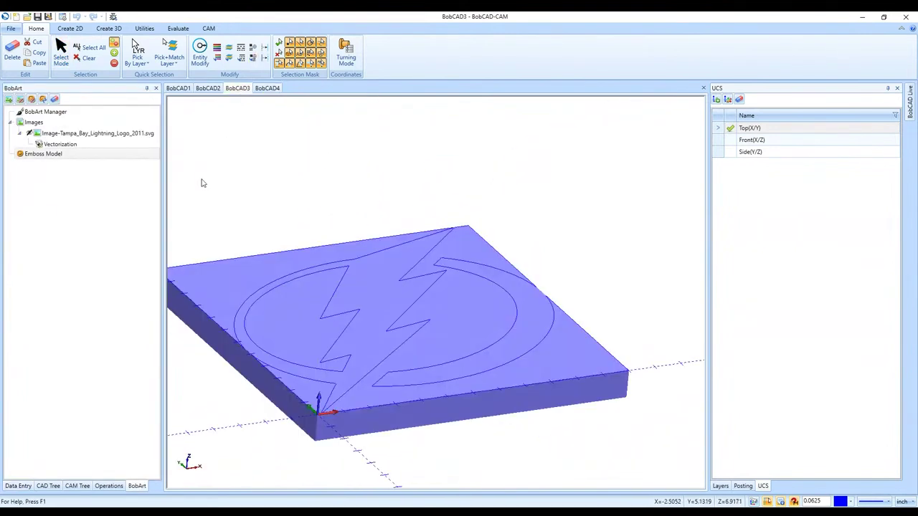
{"action": "right_click", "coordinate": [76, 158]}
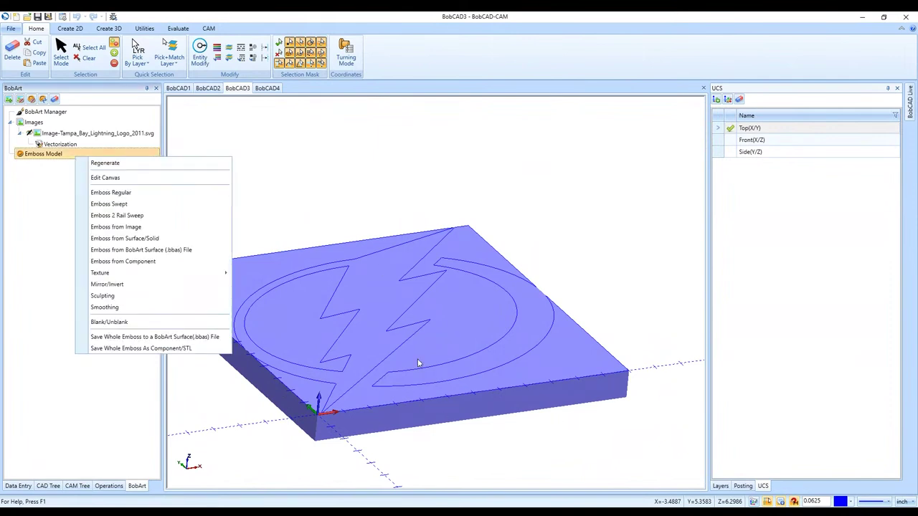
{"action": "left_click", "coordinate": [136, 195]}
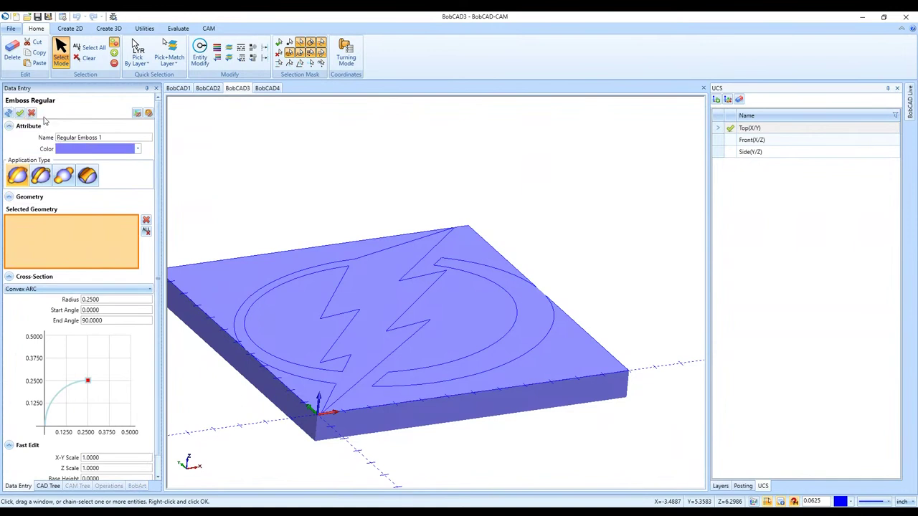
{"action": "scroll", "coordinate": [155, 366], "scroll_direction": "down", "scroll_amount": 1}
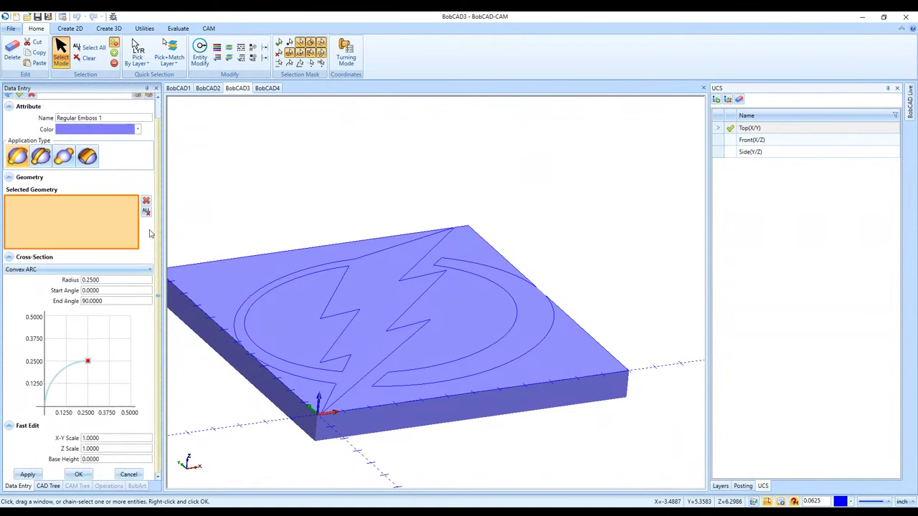
{"action": "left_click", "coordinate": [128, 474]}
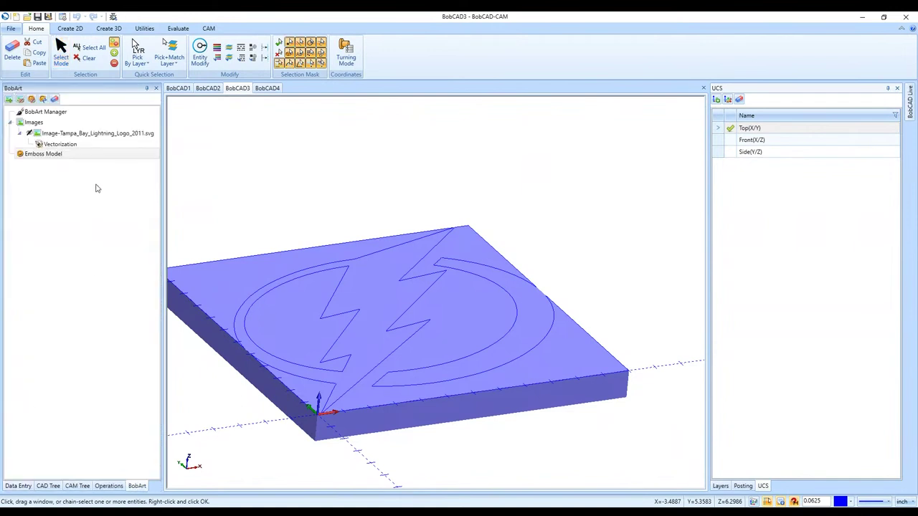
- Create a regular emboss from all the logo geometry and canvas outline, using a convex arc cross-section with radius 0.25
{"action": "right_click", "coordinate": [94, 157]}
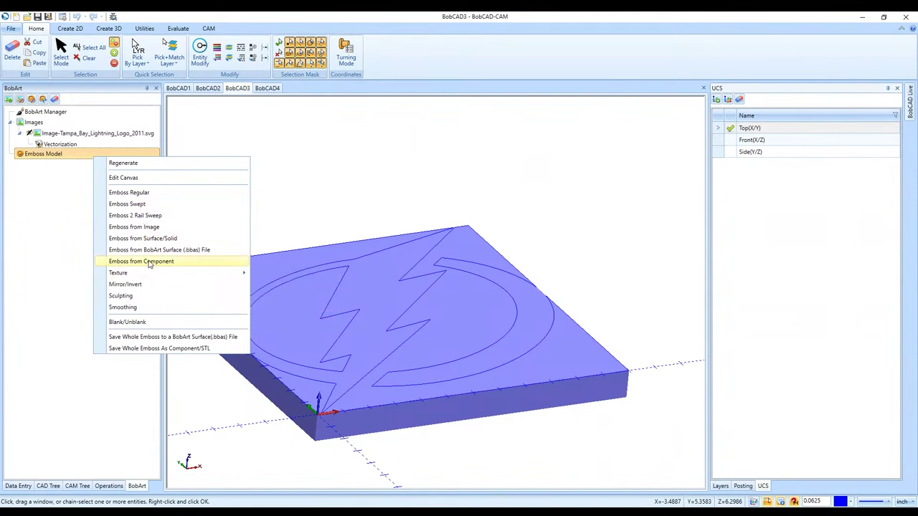
{"action": "left_click", "coordinate": [166, 193]}
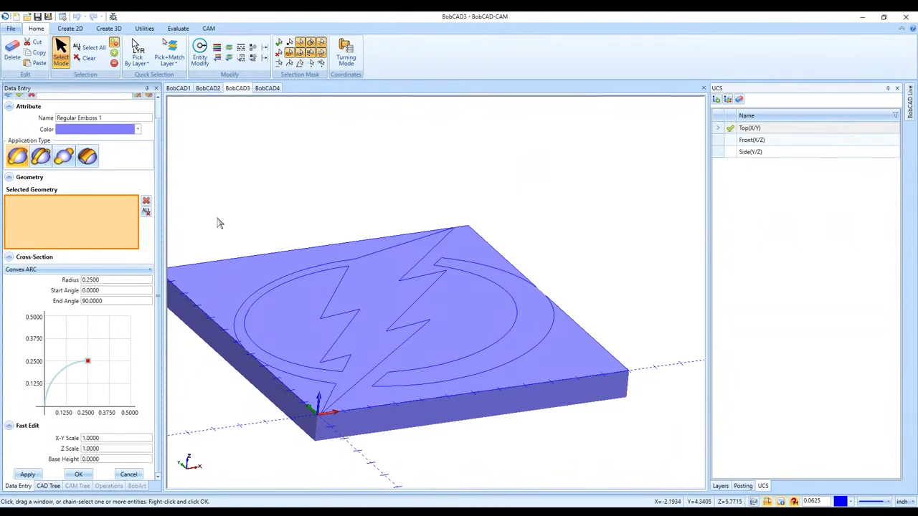
{"action": "scroll", "coordinate": [474, 277], "scroll_direction": "down", "scroll_amount": 2}
{"action": "left_click_drag", "start_coordinate": [240, 180], "coordinate": [596, 426]}
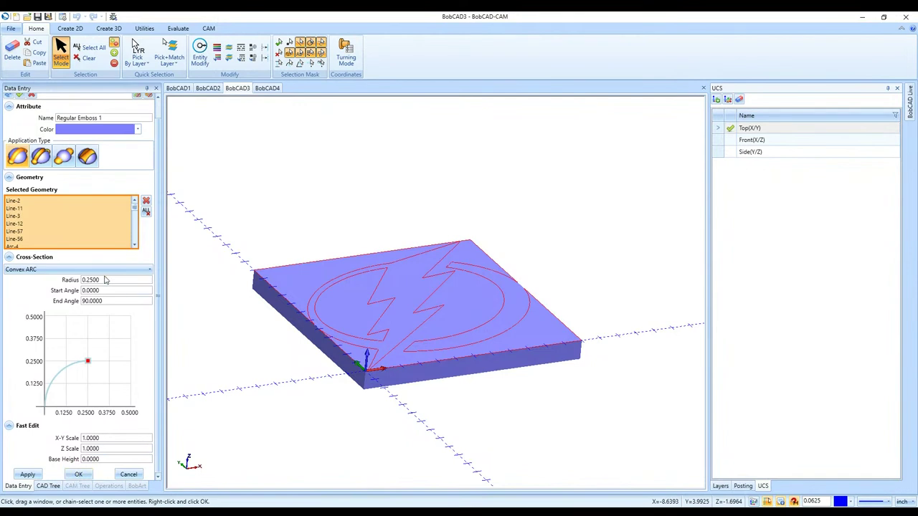
{"action": "left_click", "coordinate": [79, 474]}
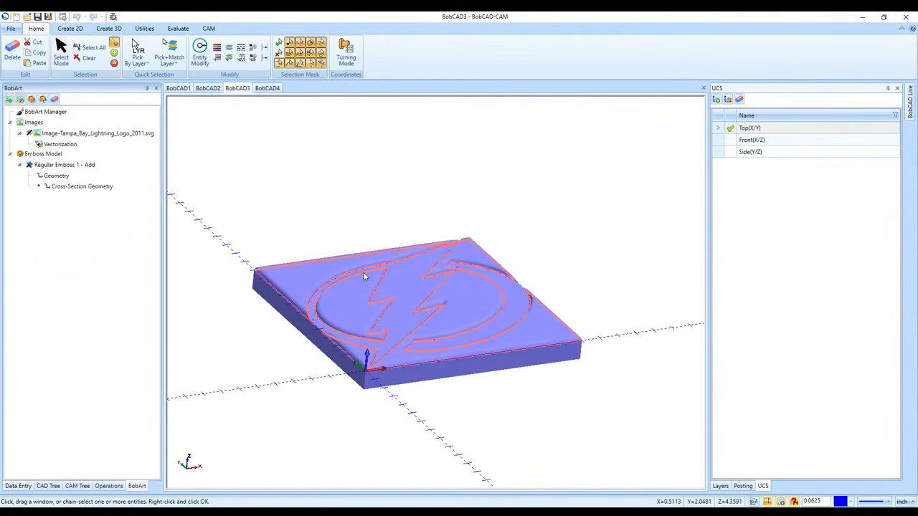
- Examine the embossed logo and its rounded edges up close, in perspective and from the top and front
{"action": "scroll", "coordinate": [434, 320], "scroll_direction": "up", "scroll_amount": 3}
{"action": "middle_click_drag", "start_coordinate": [434, 320], "coordinate": [358, 358]}
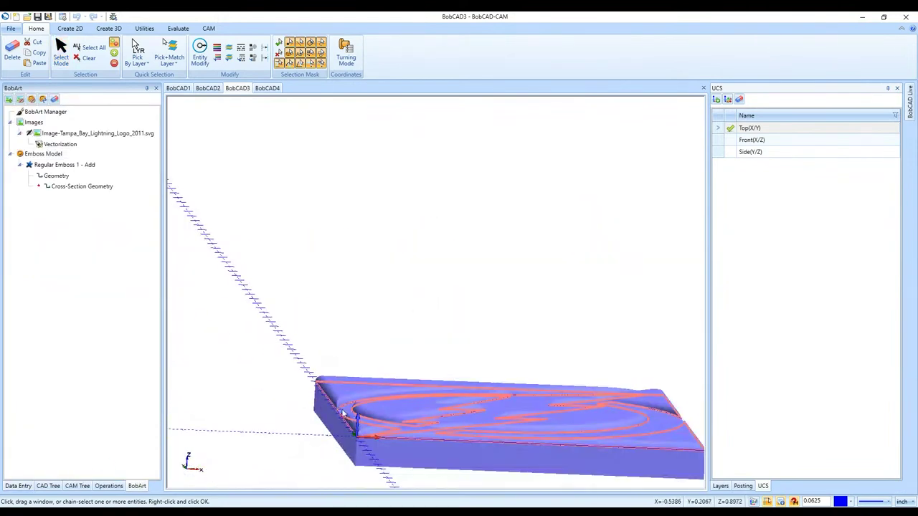
{"action": "scroll", "coordinate": [328, 388], "scroll_direction": "up", "scroll_amount": 5}
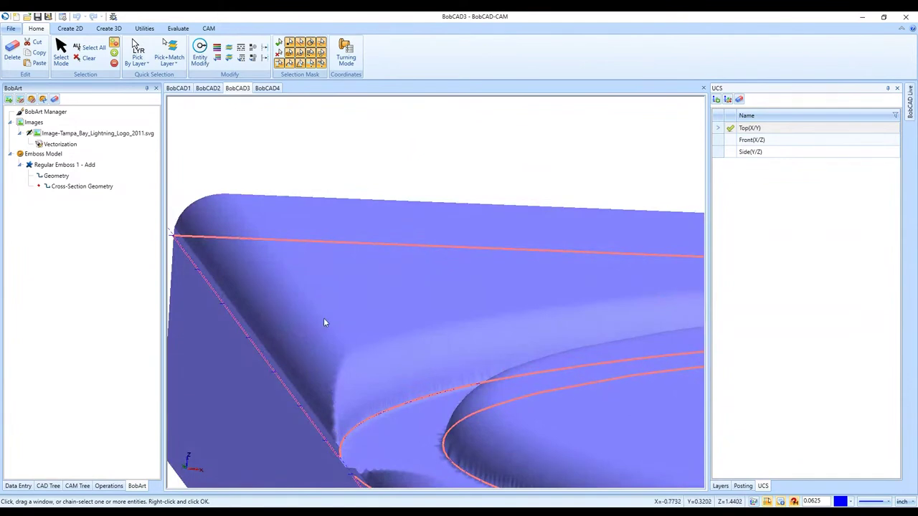
{"action": "scroll", "coordinate": [273, 329], "scroll_direction": "down", "scroll_amount": 5}
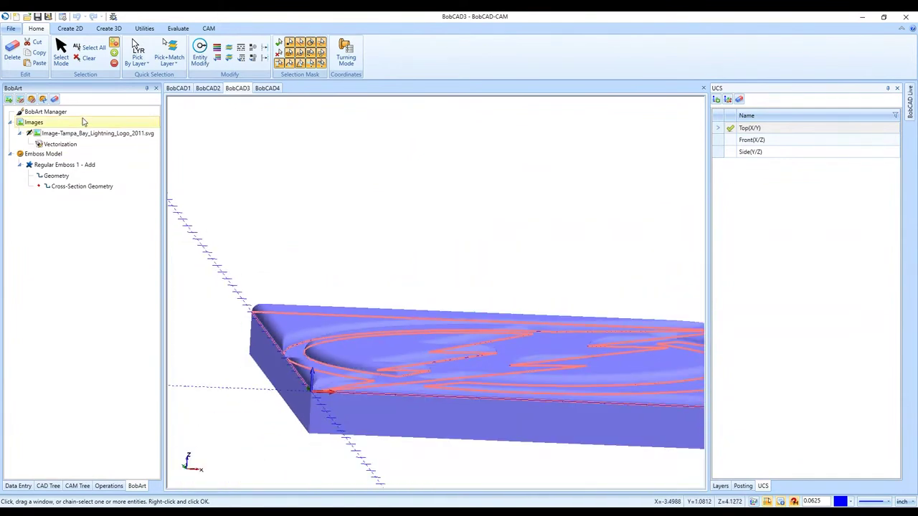
{"action": "left_click", "coordinate": [34, 122]}
{"action": "key", "text": "ctrl+1"}
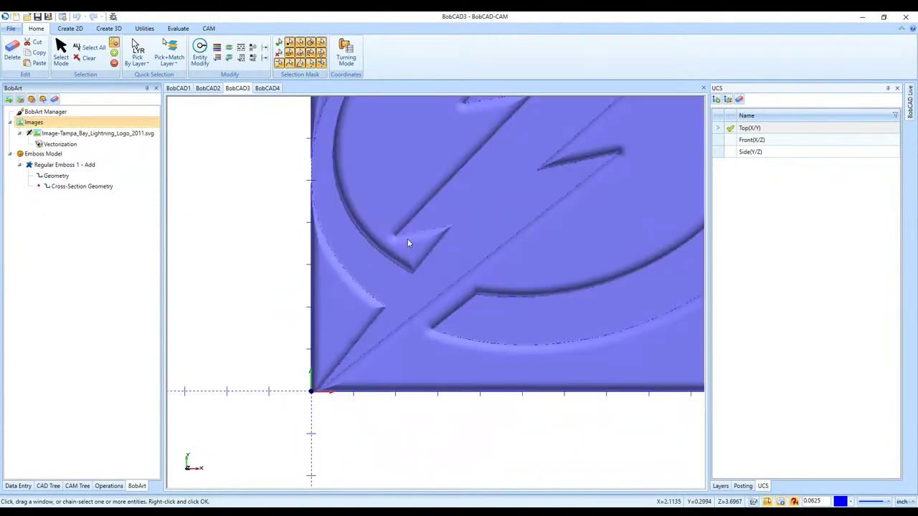
{"action": "key", "text": "ctrl+2"}
{"action": "middle_click_drag", "start_coordinate": [291, 395], "coordinate": [422, 305]}
{"action": "middle_click_drag", "start_coordinate": [471, 266], "coordinate": [226, 387]}
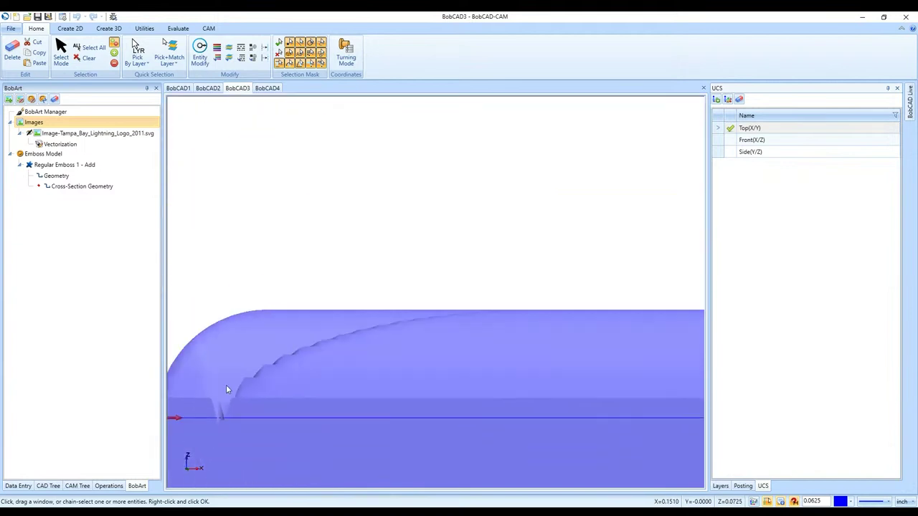
- Examine the convex arc profile at the far X end of the embossed block in front view
{"action": "key", "text": "ctrl+2"}
{"action": "scroll", "coordinate": [226, 388], "scroll_direction": "down", "scroll_amount": 3}
{"action": "scroll", "coordinate": [526, 395], "scroll_direction": "up", "scroll_amount": 2}
{"action": "scroll", "coordinate": [525, 396], "scroll_direction": "up", "scroll_amount": 6}
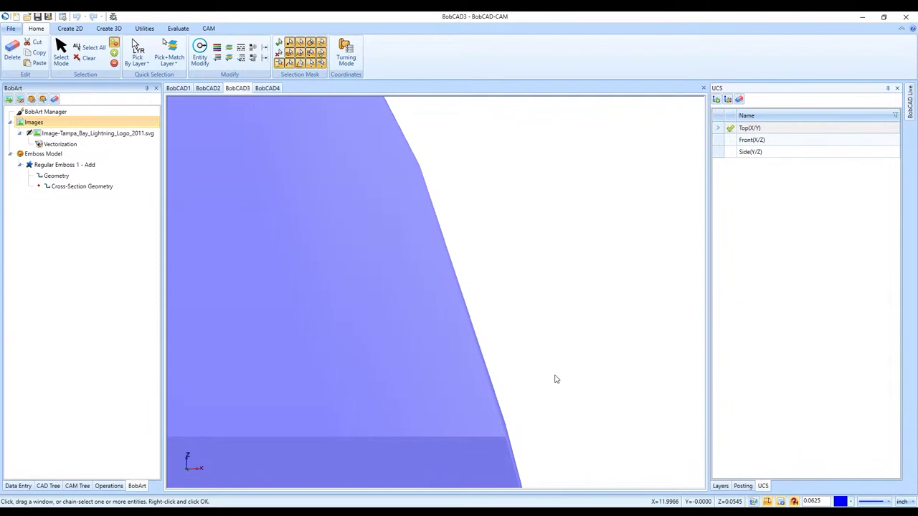
{"action": "scroll", "coordinate": [554, 379], "scroll_direction": "down", "scroll_amount": 4}
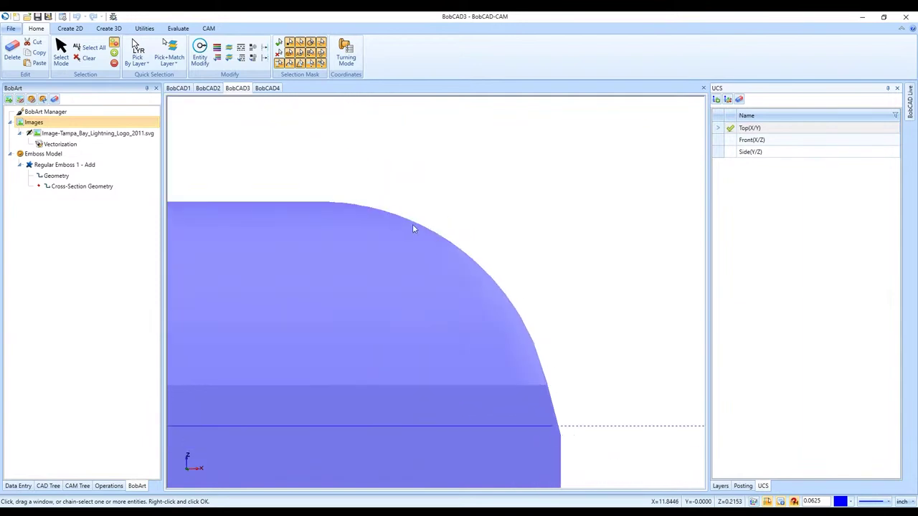
{"action": "scroll", "coordinate": [533, 366], "scroll_direction": "up", "scroll_amount": 3}
{"action": "scroll", "coordinate": [549, 394], "scroll_direction": "down", "scroll_amount": 2}
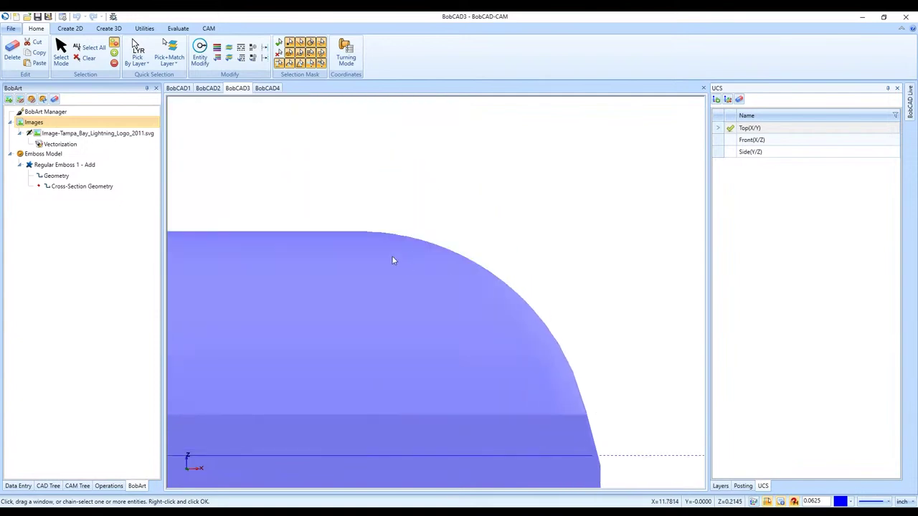
- Examine the emboss's side walls and notch near the origin corner from the front and in isometric view
{"action": "scroll", "coordinate": [602, 384], "scroll_direction": "down", "scroll_amount": 3}
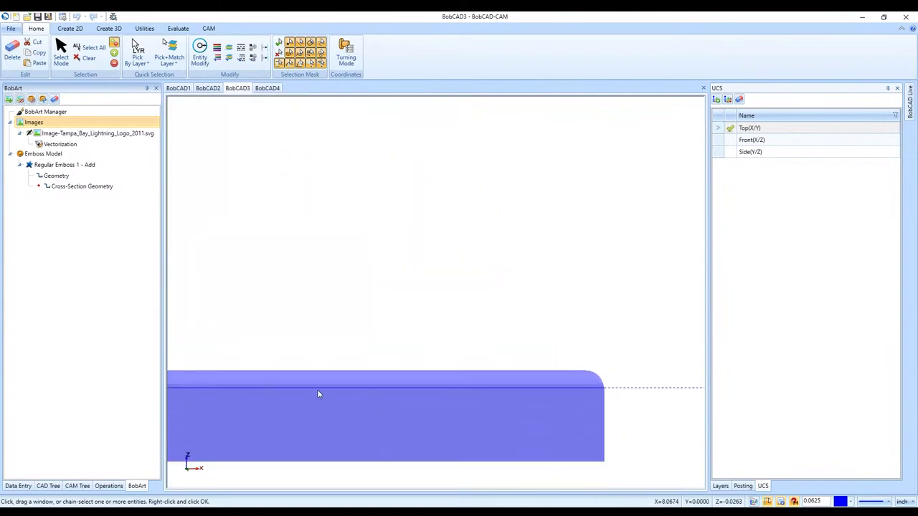
{"action": "scroll", "coordinate": [324, 376], "scroll_direction": "down", "scroll_amount": 2}
{"action": "scroll", "coordinate": [190, 373], "scroll_direction": "down", "scroll_amount": 2}
{"action": "scroll", "coordinate": [186, 369], "scroll_direction": "up", "scroll_amount": 6}
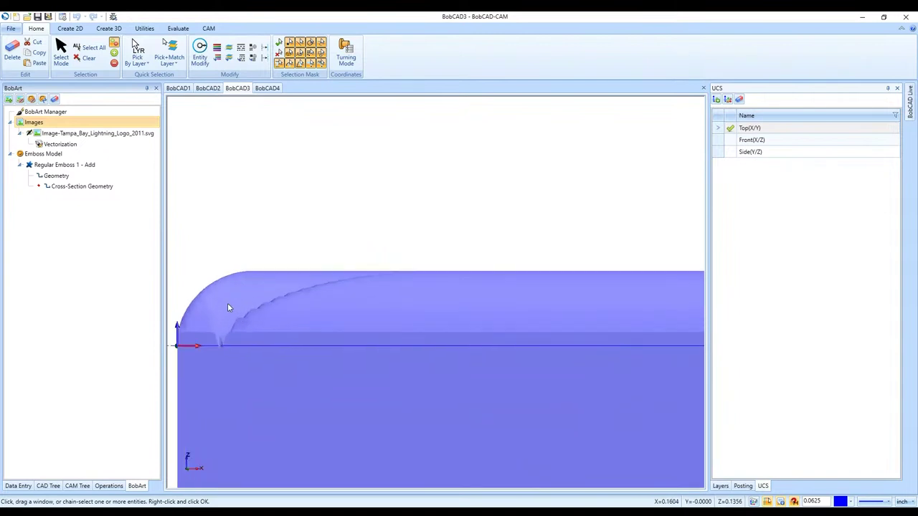
{"action": "scroll", "coordinate": [272, 322], "scroll_direction": "up", "scroll_amount": 3}
{"action": "scroll", "coordinate": [392, 291], "scroll_direction": "down", "scroll_amount": 3}
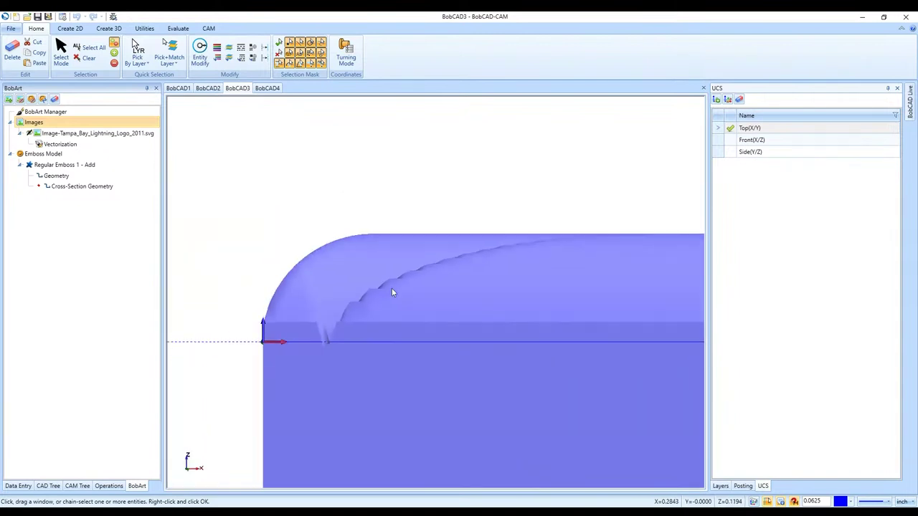
{"action": "scroll", "coordinate": [320, 343], "scroll_direction": "up", "scroll_amount": 3}
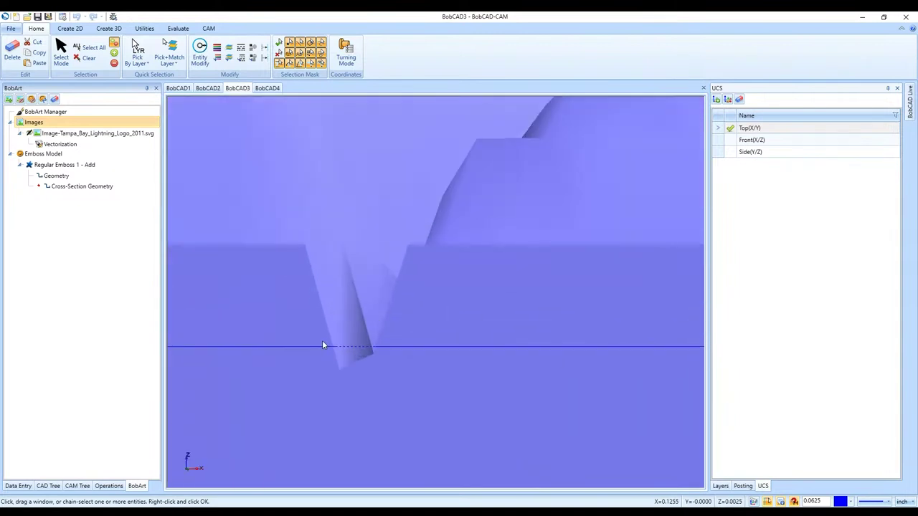
{"action": "scroll", "coordinate": [323, 343], "scroll_direction": "down", "scroll_amount": 3}
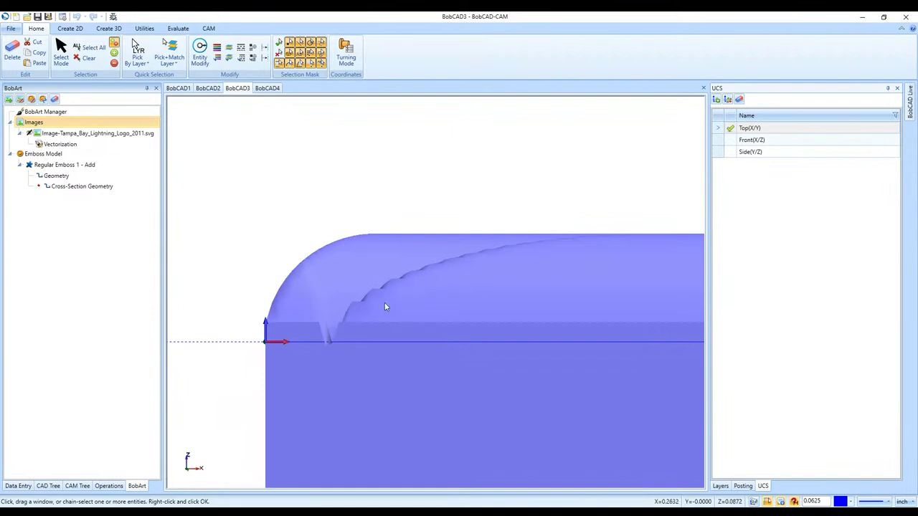
{"action": "scroll", "coordinate": [384, 307], "scroll_direction": "down", "scroll_amount": 3}
{"action": "mouse_move", "coordinate": [384, 307]}
{"action": "middle_mouse_down"}
{"action": "mouse_move", "coordinate": [355, 297]}
{"action": "mouse_move", "coordinate": [359, 308]}
{"action": "mouse_move", "coordinate": [309, 182]}
{"action": "mouse_move", "coordinate": [383, 322]}
{"action": "middle_mouse_up"}
{"action": "scroll", "coordinate": [307, 219], "scroll_direction": "up", "scroll_amount": 4}
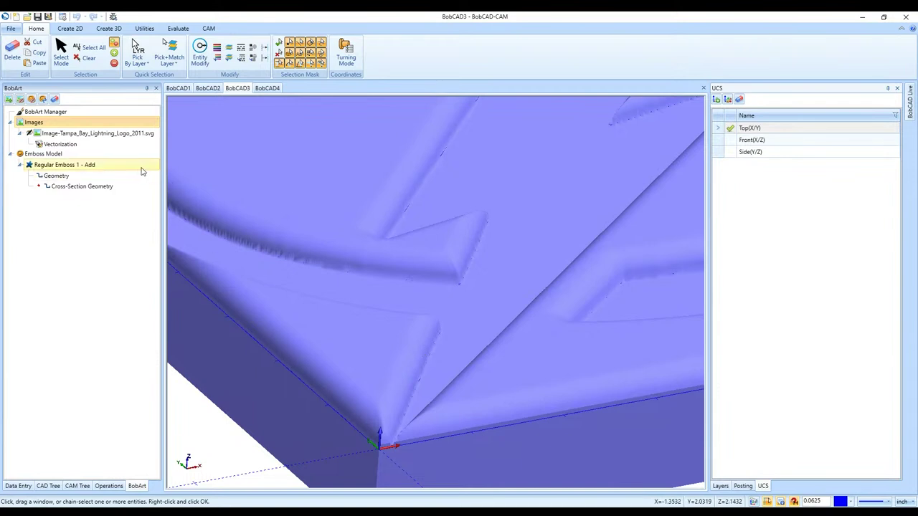
- Add a smoothing operation to the emboss model with a window size of 0.05, applied to the whole model
{"action": "right_click", "coordinate": [100, 155]}
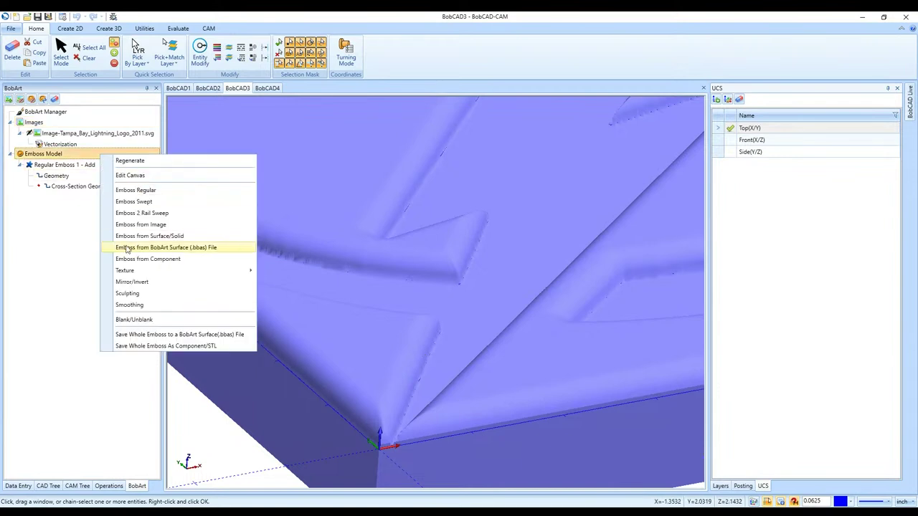
{"action": "left_click", "coordinate": [159, 305]}
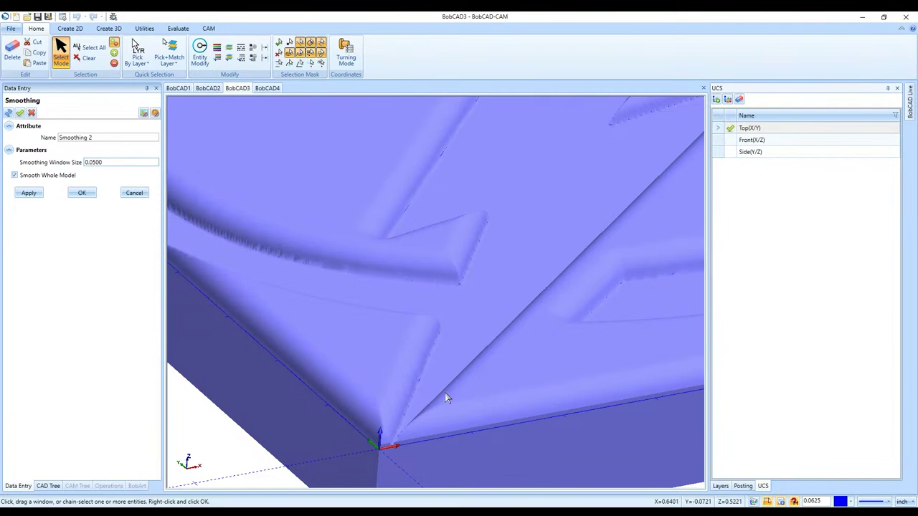
{"action": "scroll", "coordinate": [439, 416], "scroll_direction": "down", "scroll_amount": 1}
{"action": "scroll", "coordinate": [410, 446], "scroll_direction": "down", "scroll_amount": 5}
{"action": "scroll", "coordinate": [387, 452], "scroll_direction": "up", "scroll_amount": 6}
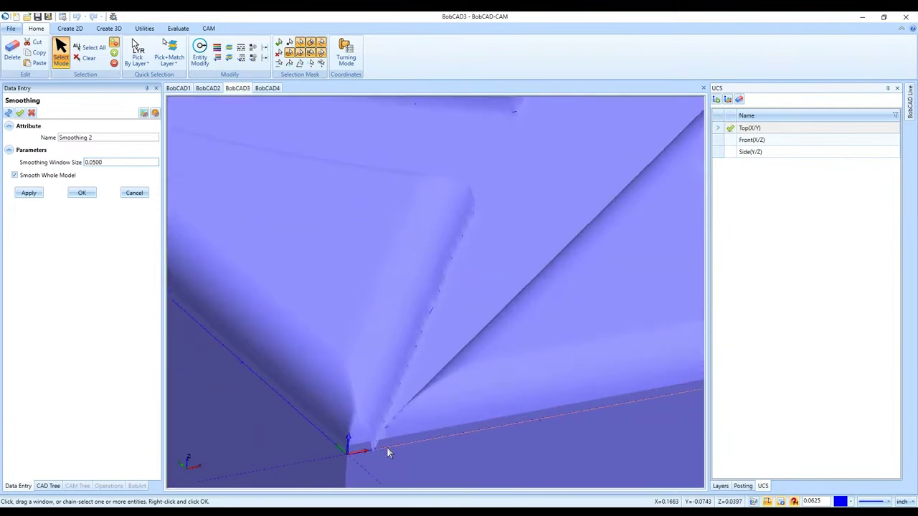
{"action": "scroll", "coordinate": [388, 453], "scroll_direction": "up", "scroll_amount": 3}
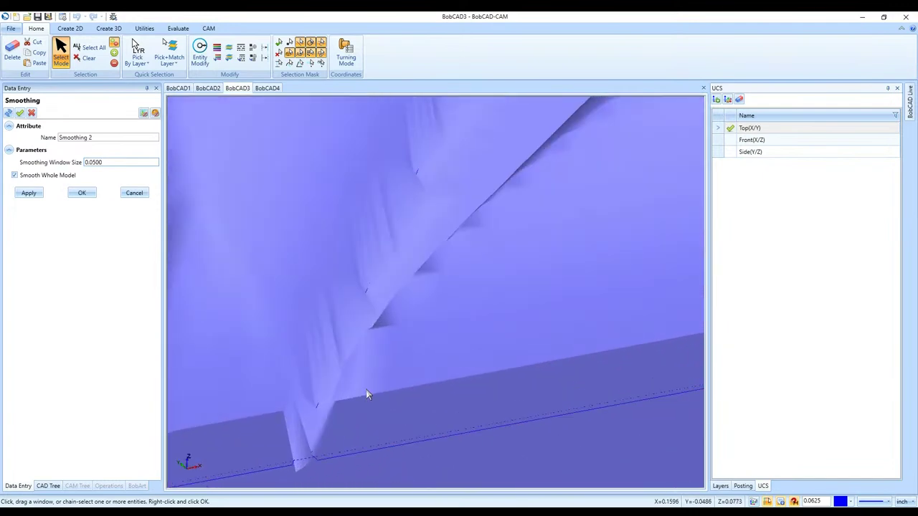
{"action": "left_click", "coordinate": [81, 193]}
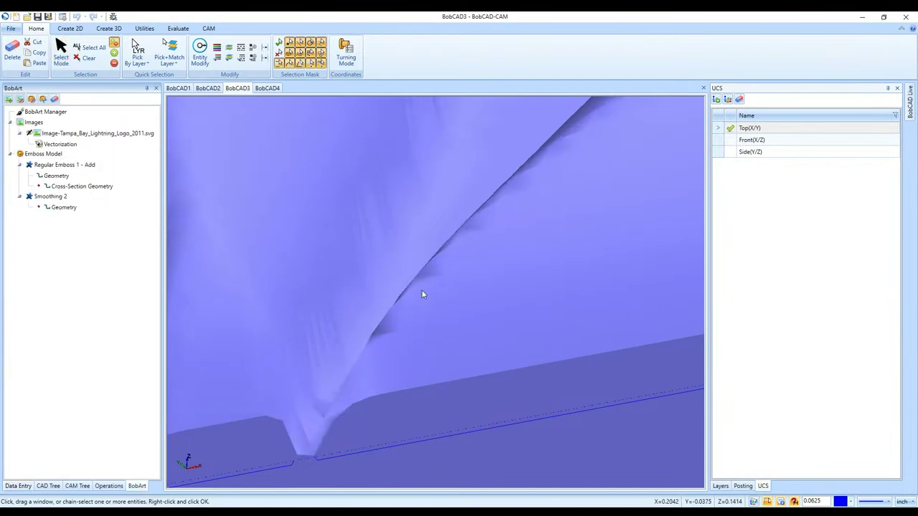
- Set the smoothing operation's window size to 0.1 and accept it
{"action": "right_click", "coordinate": [94, 200]}
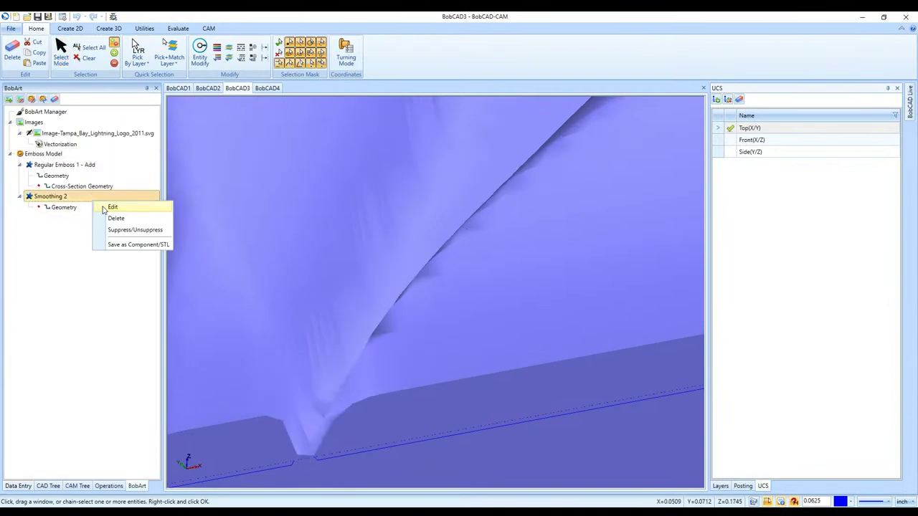
{"action": "left_click", "coordinate": [108, 206]}
{"action": "double_click", "coordinate": [96, 162]}
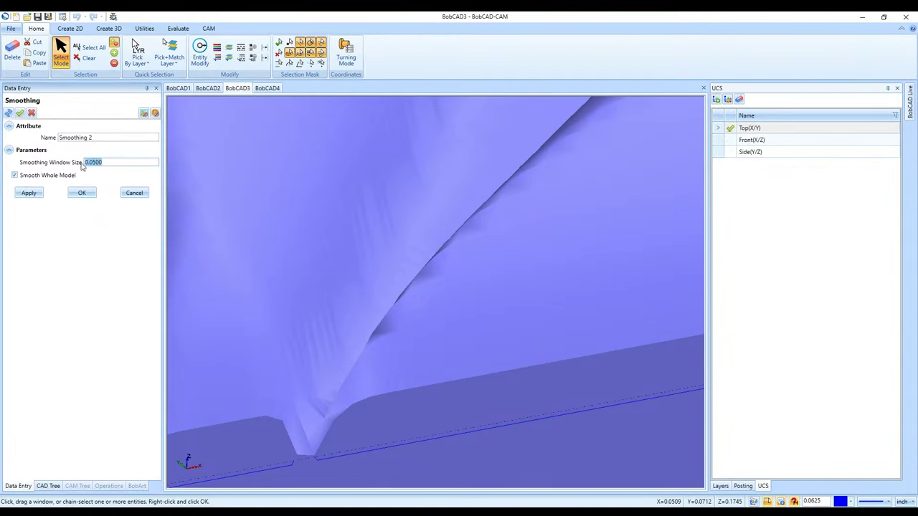
{"action": "key", "text": "BackSpace"}
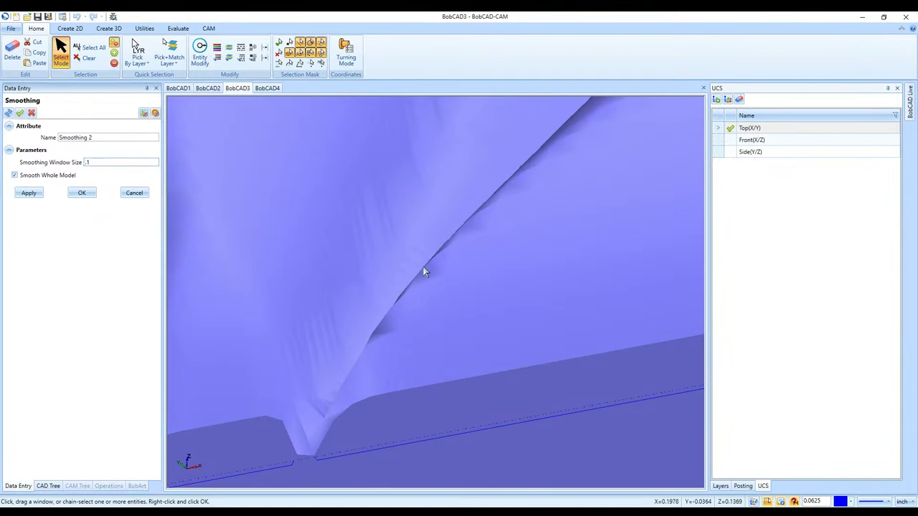
{"action": "left_click", "coordinate": [81, 193]}
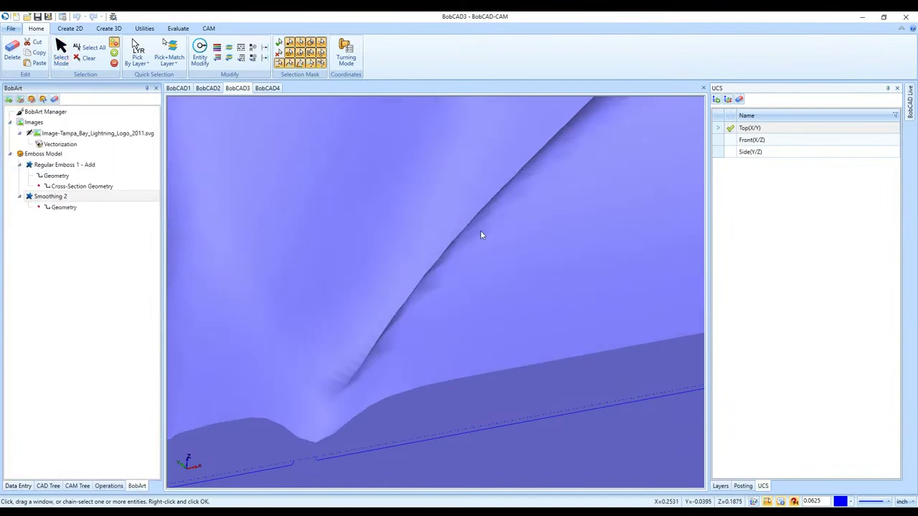
- Edit the smoothing operation to use a different smoothing window size and accept it
{"action": "scroll", "coordinate": [354, 332], "scroll_direction": "down", "scroll_amount": 6}
{"action": "scroll", "coordinate": [379, 273], "scroll_direction": "up", "scroll_amount": 8}
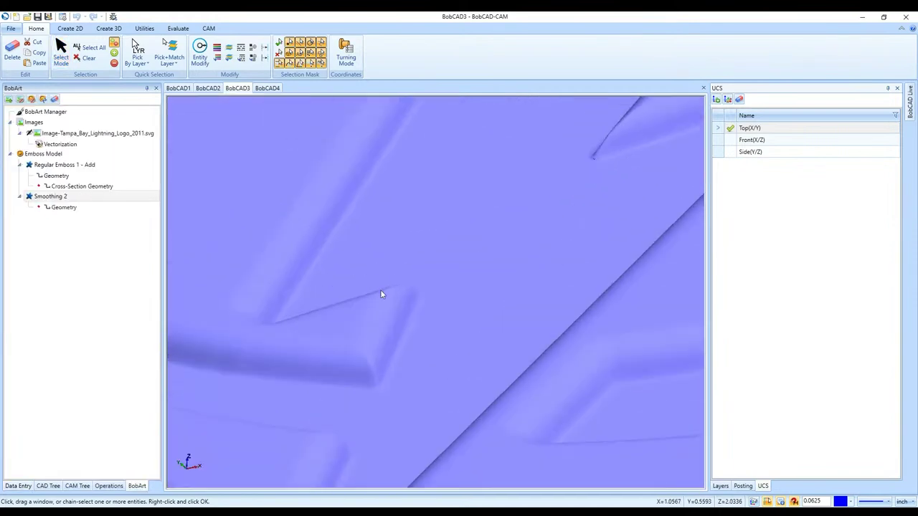
{"action": "scroll", "coordinate": [364, 422], "scroll_direction": "down", "scroll_amount": 5}
{"action": "scroll", "coordinate": [334, 369], "scroll_direction": "up", "scroll_amount": 8}
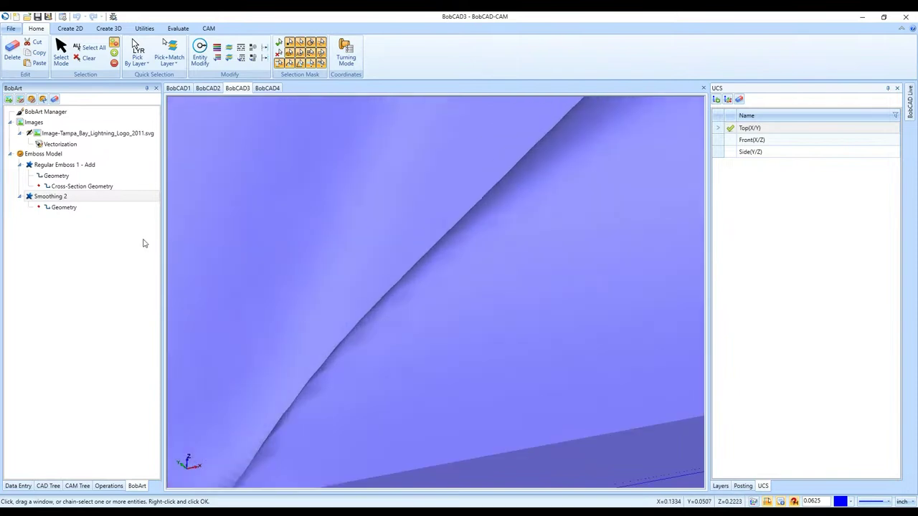
{"action": "right_click", "coordinate": [121, 199]}
{"action": "left_click", "coordinate": [131, 206]}
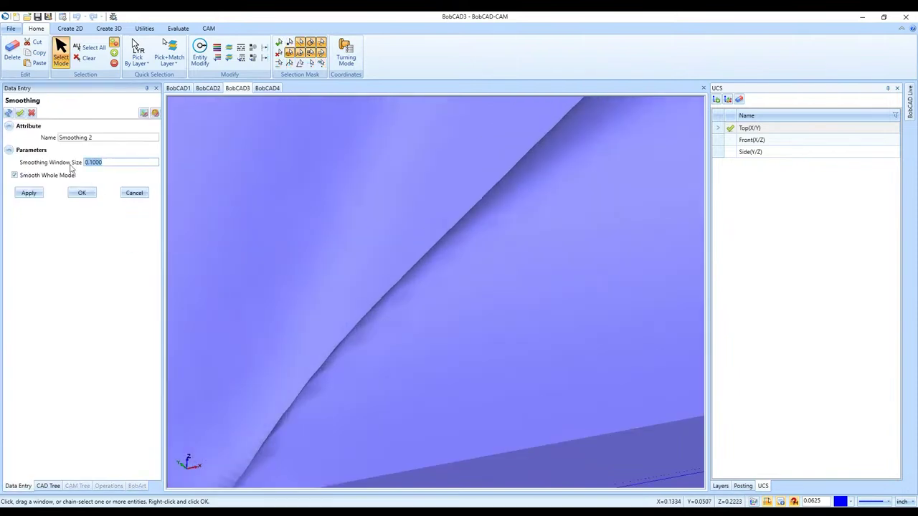
{"action": "type", "text": ".0"}
{"action": "left_click", "coordinate": [82, 193]}
- Examine the smoothed emboss as a whole and up close along the edges of the bolt and ring
{"action": "scroll", "coordinate": [295, 374], "scroll_direction": "down", "scroll_amount": 10}
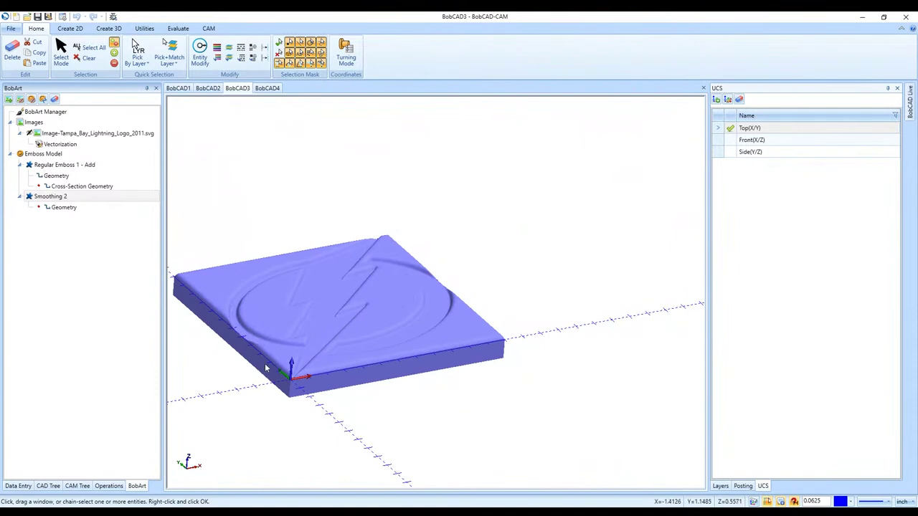
{"action": "scroll", "coordinate": [231, 370], "scroll_direction": "up", "scroll_amount": 5}
{"action": "scroll", "coordinate": [327, 316], "scroll_direction": "down", "scroll_amount": 5}
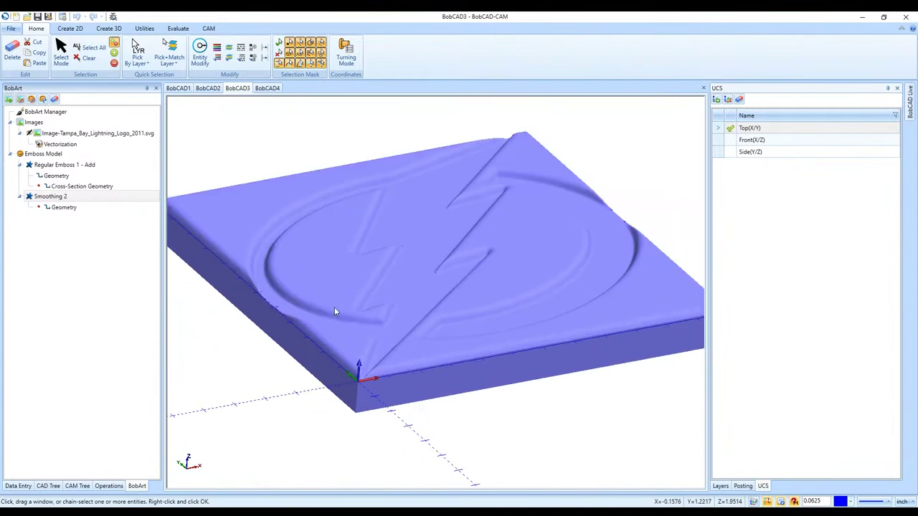
{"action": "scroll", "coordinate": [369, 298], "scroll_direction": "up", "scroll_amount": 3}
{"action": "scroll", "coordinate": [362, 378], "scroll_direction": "down", "scroll_amount": 3}
{"action": "scroll", "coordinate": [365, 381], "scroll_direction": "up", "scroll_amount": 3}
{"action": "scroll", "coordinate": [366, 381], "scroll_direction": "down", "scroll_amount": 3}
{"action": "scroll", "coordinate": [439, 284], "scroll_direction": "up", "scroll_amount": 3}
{"action": "middle_click_drag", "start_coordinate": [471, 325], "coordinate": [502, 204]}
{"action": "scroll", "coordinate": [488, 165], "scroll_direction": "down", "scroll_amount": 5}
{"action": "scroll", "coordinate": [514, 153], "scroll_direction": "up", "scroll_amount": 10}
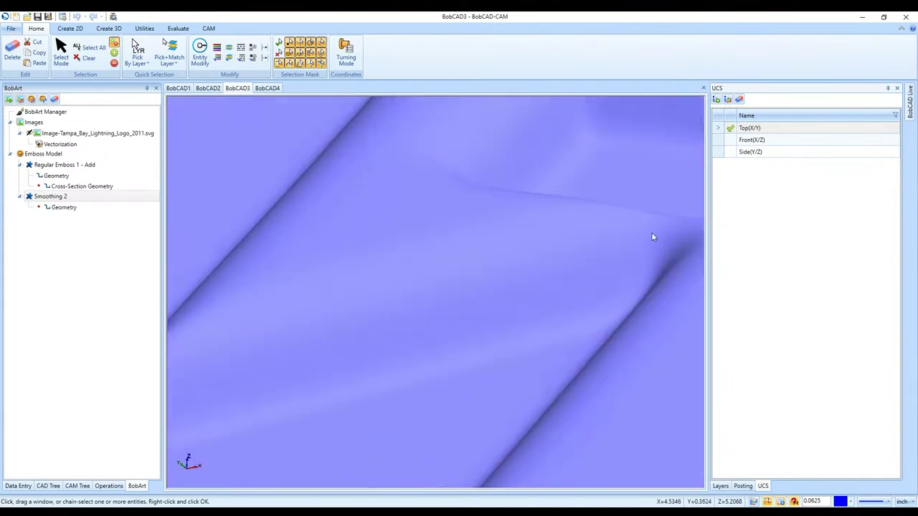
{"action": "scroll", "coordinate": [564, 236], "scroll_direction": "down", "scroll_amount": 10}
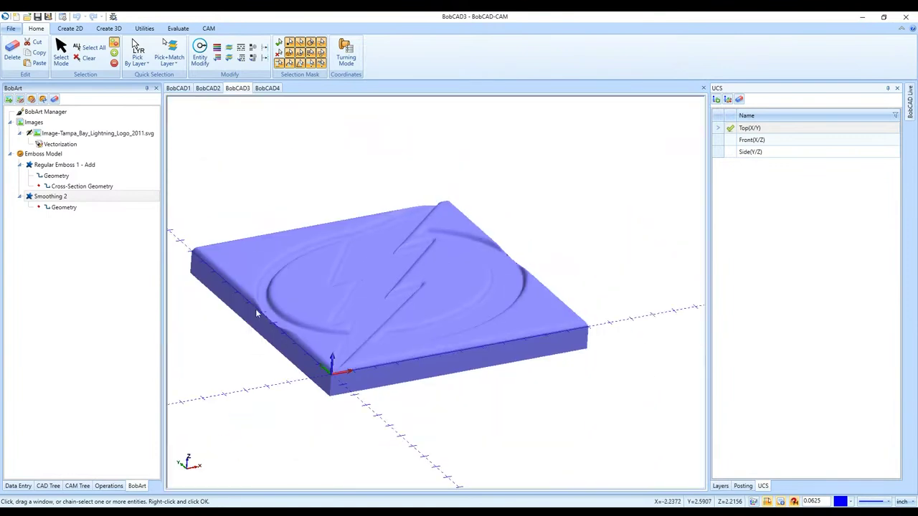
- Delete the smoothing operation and regenerate the emboss model
{"action": "right_click", "coordinate": [96, 197]}
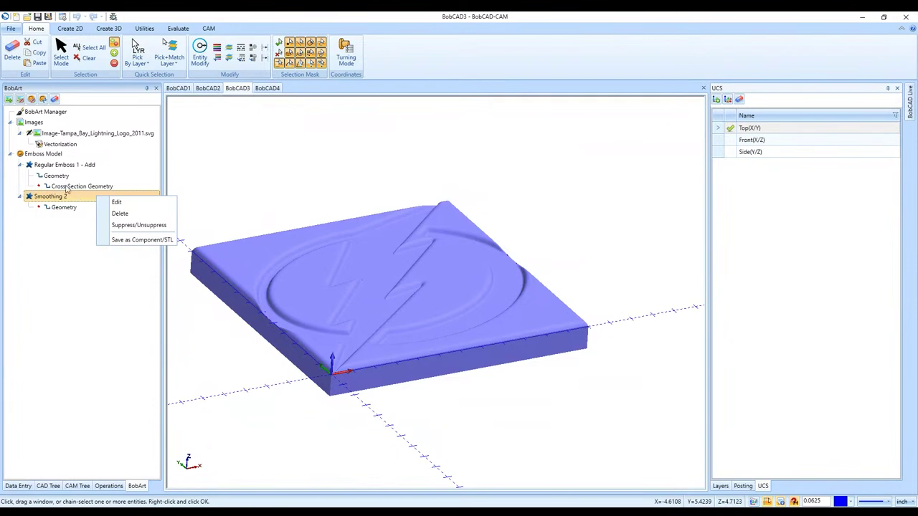
{"action": "left_click", "coordinate": [120, 214]}
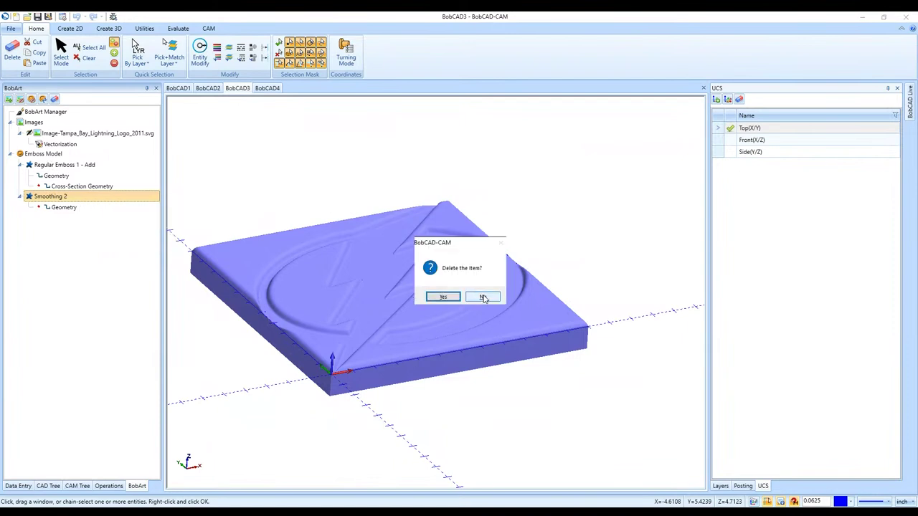
{"action": "left_click", "coordinate": [443, 296]}
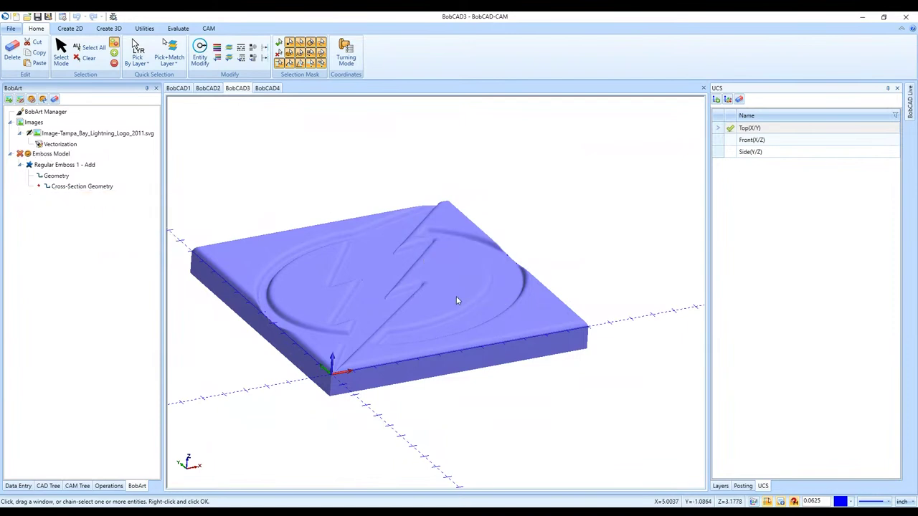
{"action": "right_click", "coordinate": [102, 154]}
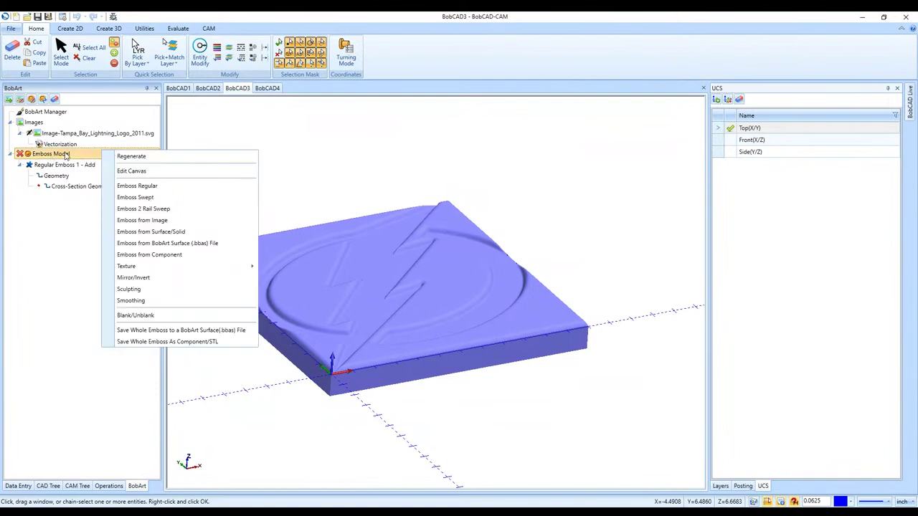
{"action": "left_click", "coordinate": [129, 156]}
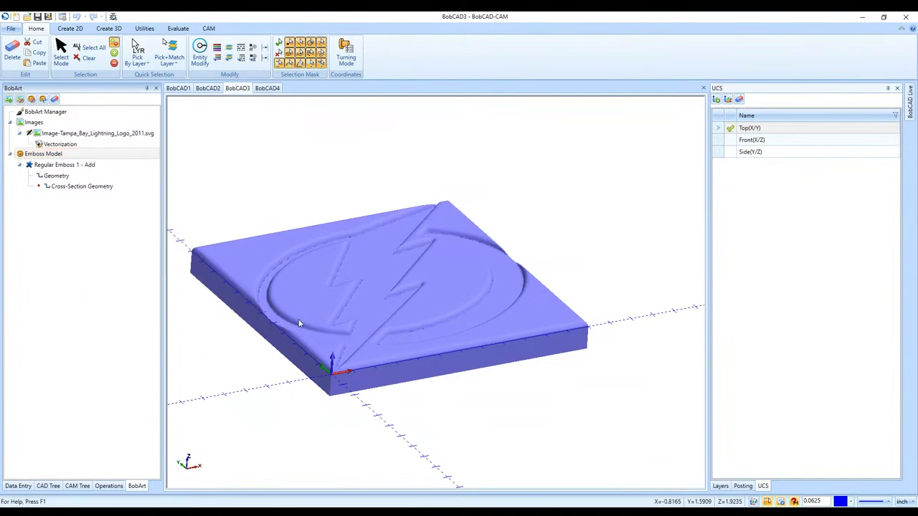
- Start sculpting the emboss model with the Smooth method and set the brush diameter to 1
{"action": "scroll", "coordinate": [337, 375], "scroll_direction": "up", "scroll_amount": 6}
{"action": "scroll", "coordinate": [312, 388], "scroll_direction": "up", "scroll_amount": 2}
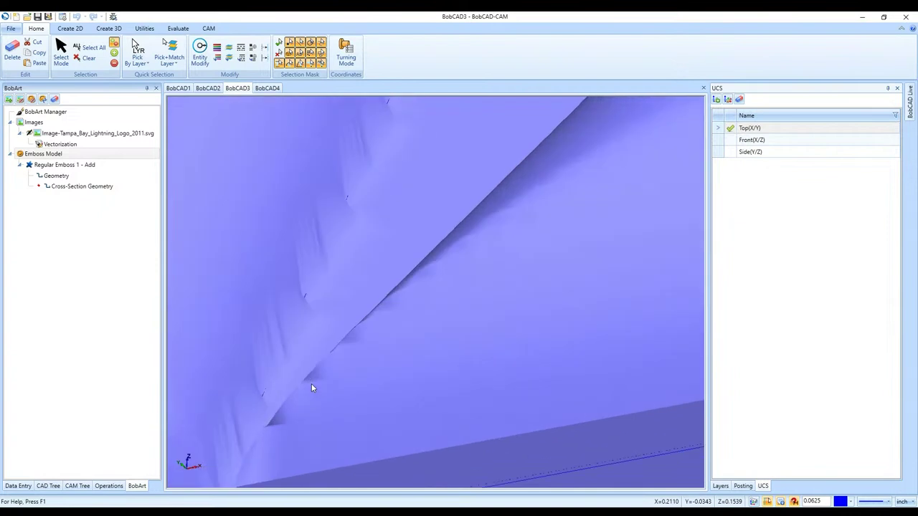
{"action": "scroll", "coordinate": [324, 369], "scroll_direction": "down", "scroll_amount": 4}
{"action": "scroll", "coordinate": [352, 358], "scroll_direction": "down", "scroll_amount": 2}
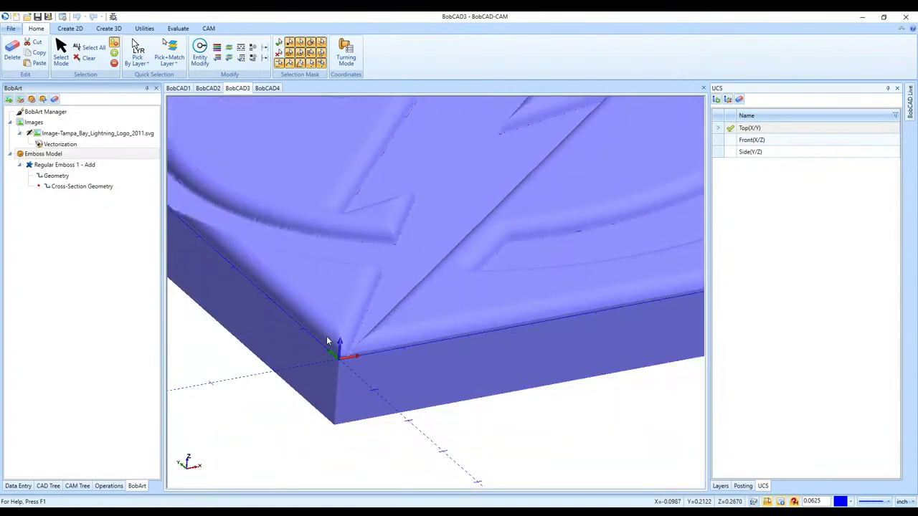
{"action": "scroll", "coordinate": [327, 342], "scroll_direction": "down", "scroll_amount": 4}
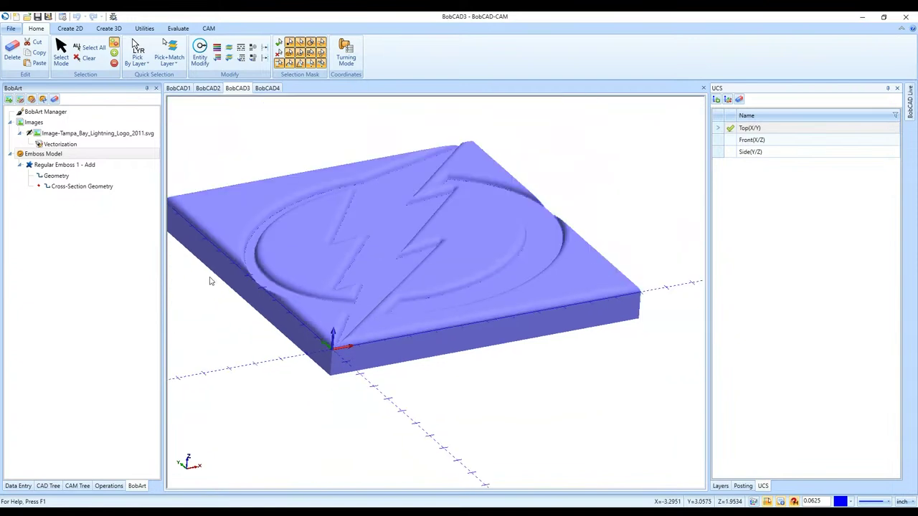
{"action": "right_click", "coordinate": [114, 155]}
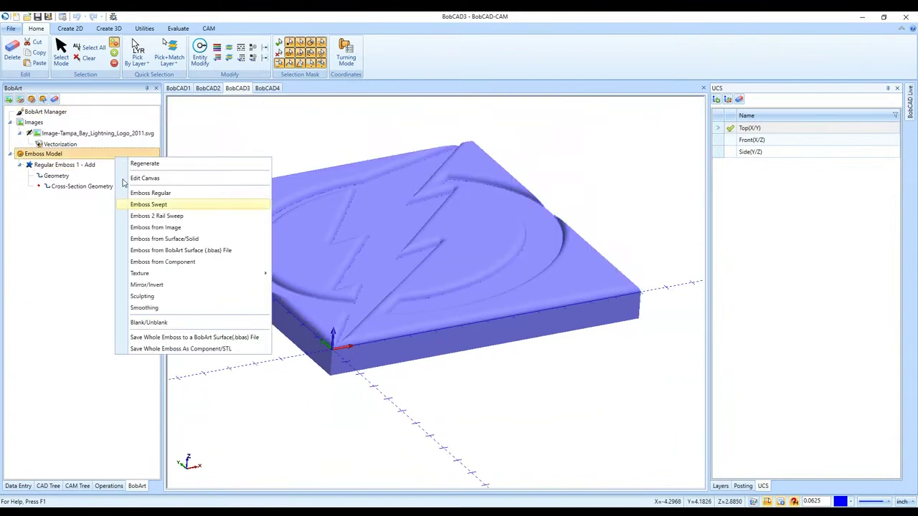
{"action": "left_click", "coordinate": [171, 300]}
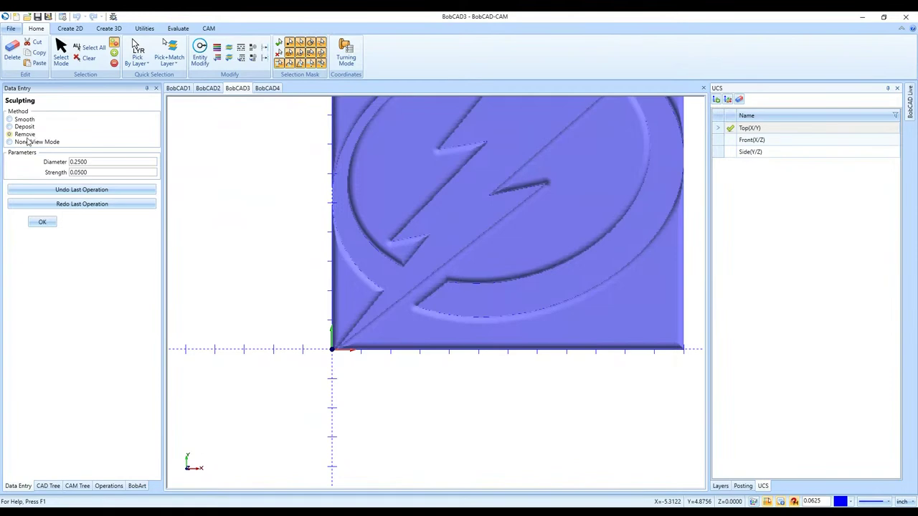
{"action": "scroll", "coordinate": [423, 244], "scroll_direction": "up", "scroll_amount": 5}
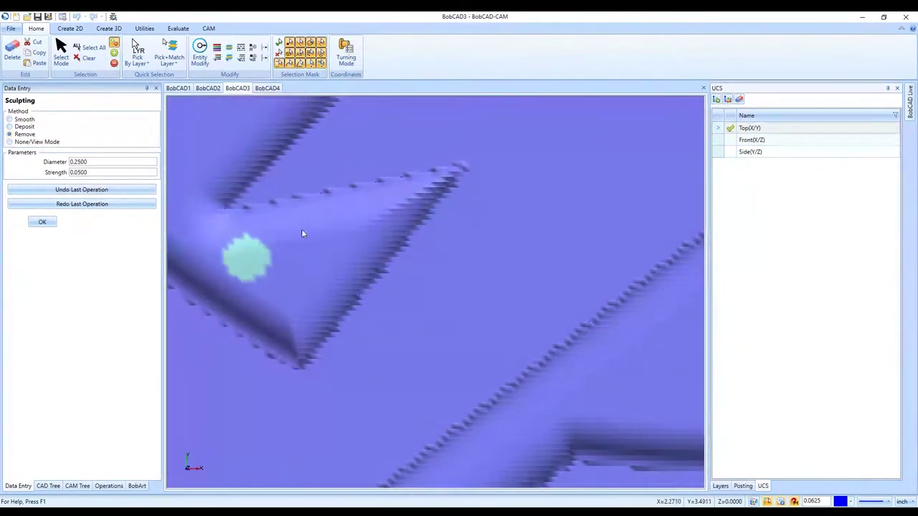
{"action": "scroll", "coordinate": [321, 269], "scroll_direction": "down", "scroll_amount": 5}
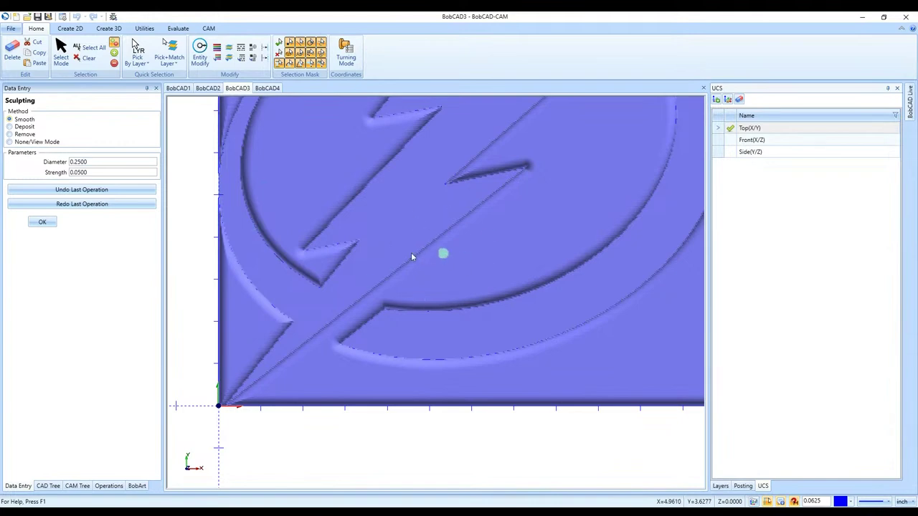
{"action": "left_click_drag", "start_coordinate": [105, 163], "coordinate": [40, 165]}
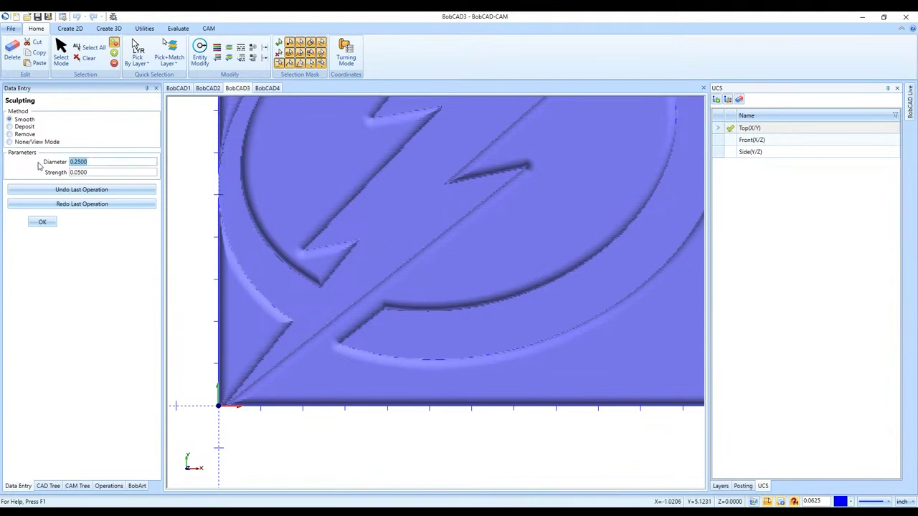
{"action": "type", "text": "1"}
{"action": "key", "text": "Tab"}
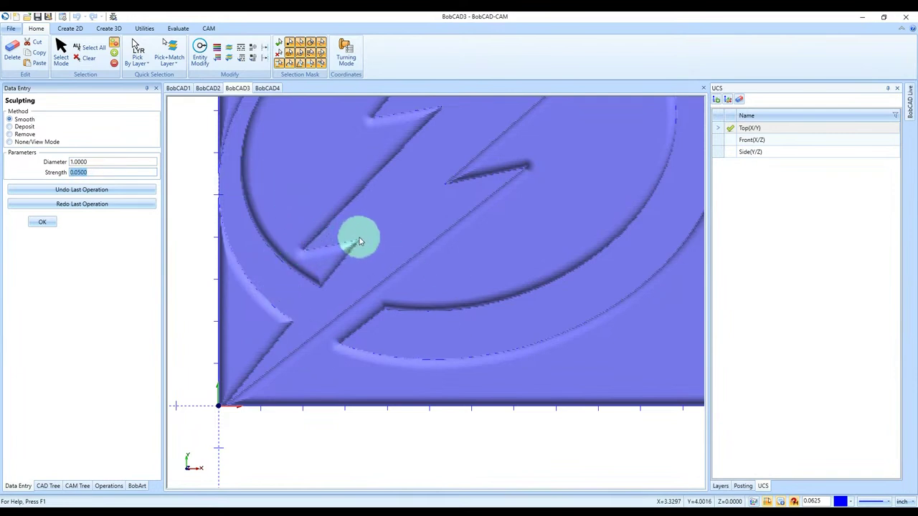
- Brush over the small spike on the bolt's lower part and set the sculpting strength to 0.1
{"action": "mouse_move", "coordinate": [360, 242]}
{"action": "left_mouse_down"}
{"action": "mouse_move", "coordinate": [340, 274]}
{"action": "mouse_move", "coordinate": [301, 292]}
{"action": "mouse_move", "coordinate": [290, 263]}
{"action": "mouse_move", "coordinate": [338, 270]}
{"action": "left_mouse_up"}
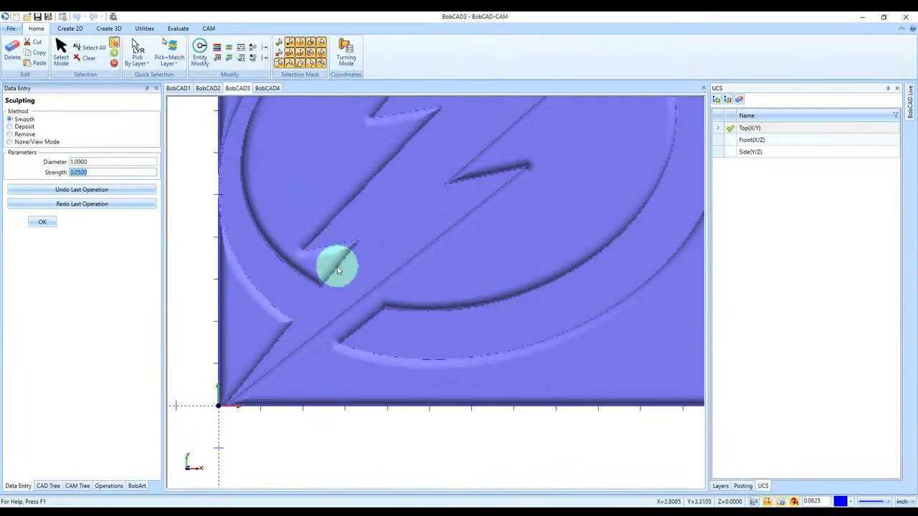
{"action": "left_click", "coordinate": [97, 175]}
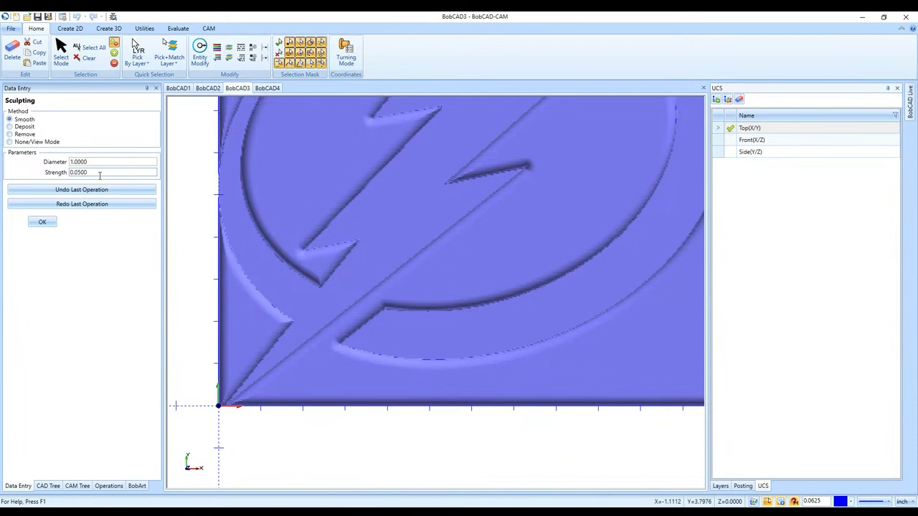
{"action": "left_click_drag", "start_coordinate": [93, 171], "coordinate": [55, 175]}
{"action": "type", "text": ".1"}
{"action": "key", "text": "Return"}
- Smooth the bolt's upper notch and the adjoining ring ends with the sculpting brush and accept the sculpting
{"action": "scroll", "coordinate": [328, 262], "scroll_direction": "up", "scroll_amount": 5}
{"action": "scroll", "coordinate": [328, 262], "scroll_direction": "down", "scroll_amount": 7}
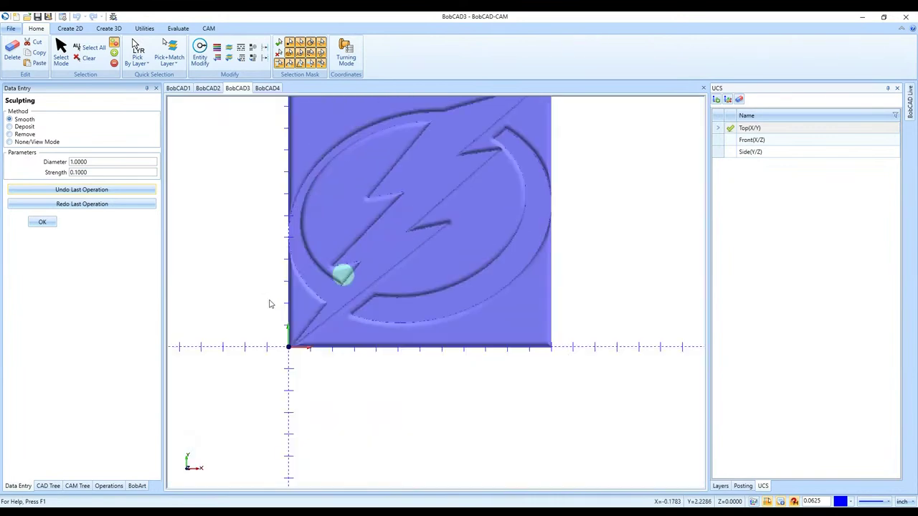
{"action": "scroll", "coordinate": [287, 287], "scroll_direction": "up", "scroll_amount": 5}
{"action": "scroll", "coordinate": [358, 282], "scroll_direction": "up", "scroll_amount": 5}
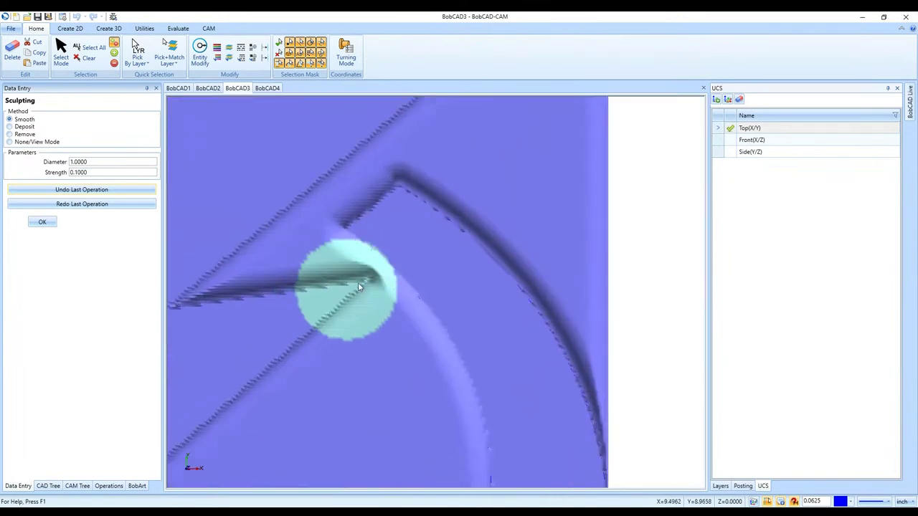
{"action": "scroll", "coordinate": [528, 309], "scroll_direction": "down", "scroll_amount": 3}
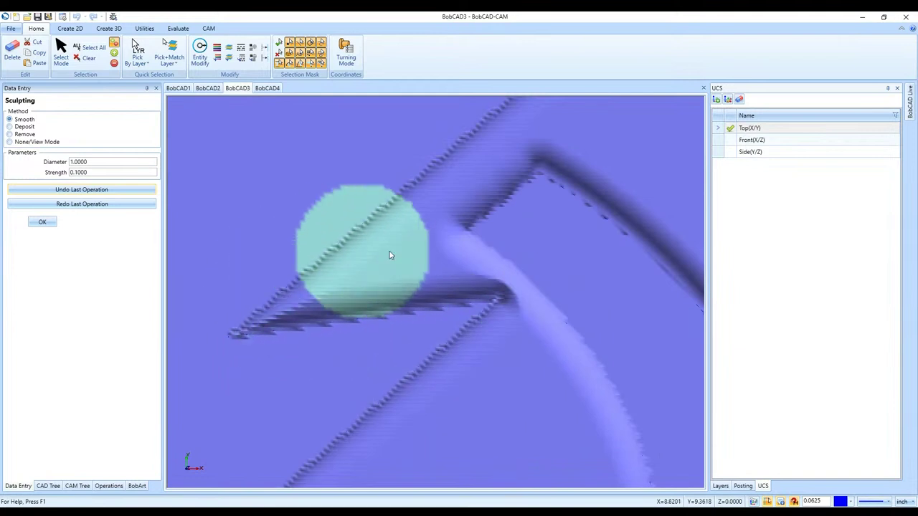
{"action": "scroll", "coordinate": [502, 255], "scroll_direction": "down", "scroll_amount": 3}
{"action": "mouse_move", "coordinate": [504, 271]}
{"action": "left_mouse_down"}
{"action": "mouse_move", "coordinate": [477, 289]}
{"action": "mouse_move", "coordinate": [344, 299]}
{"action": "mouse_move", "coordinate": [347, 278]}
{"action": "mouse_move", "coordinate": [454, 208]}
{"action": "mouse_move", "coordinate": [334, 294]}
{"action": "mouse_move", "coordinate": [526, 167]}
{"action": "mouse_move", "coordinate": [495, 204]}
{"action": "mouse_move", "coordinate": [522, 193]}
{"action": "mouse_move", "coordinate": [501, 238]}
{"action": "mouse_move", "coordinate": [517, 274]}
{"action": "mouse_move", "coordinate": [521, 235]}
{"action": "mouse_move", "coordinate": [568, 206]}
{"action": "mouse_move", "coordinate": [539, 145]}
{"action": "mouse_move", "coordinate": [331, 286]}
{"action": "mouse_move", "coordinate": [500, 291]}
{"action": "mouse_move", "coordinate": [472, 301]}
{"action": "mouse_move", "coordinate": [482, 298]}
{"action": "mouse_move", "coordinate": [391, 299]}
{"action": "left_mouse_up"}
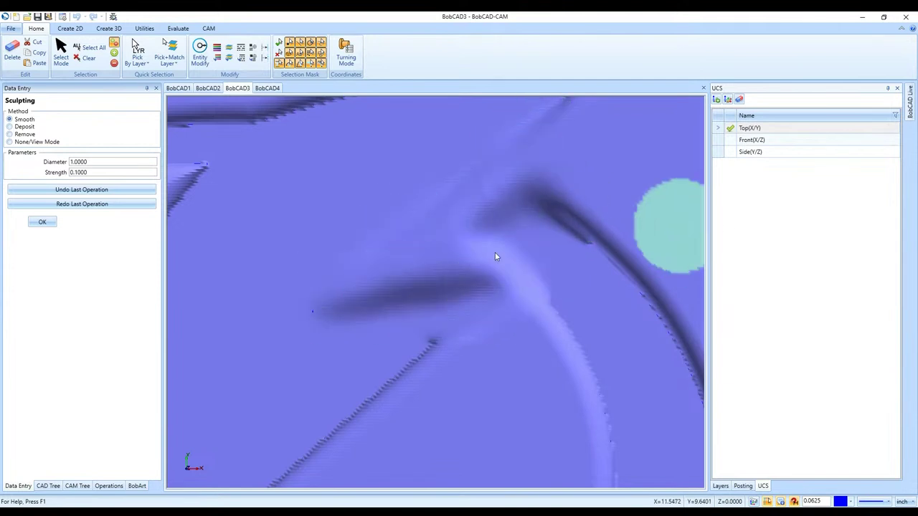
{"action": "left_click", "coordinate": [41, 222]}
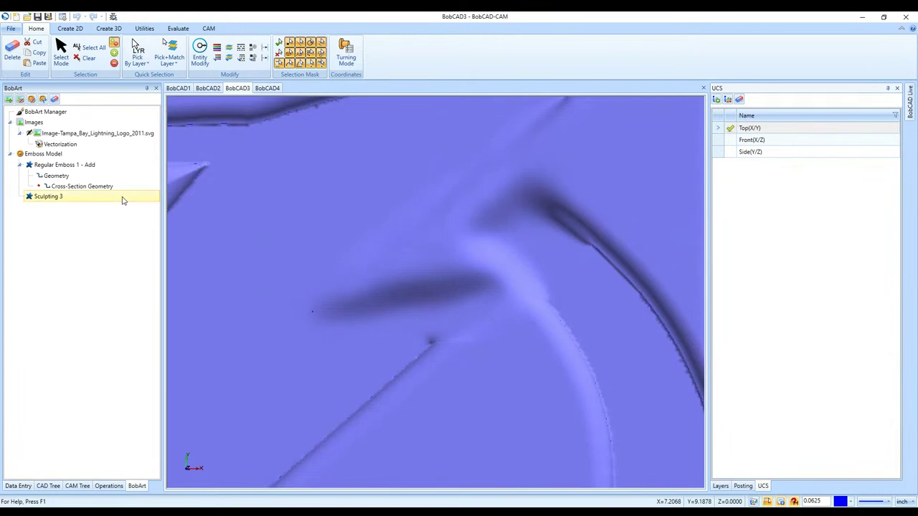
- Examine the sculpted notch and ring end from a tilted view, comparing them with the untouched jagged edges
{"action": "scroll", "coordinate": [357, 244], "scroll_direction": "down", "scroll_amount": 5}
{"action": "mouse_move", "coordinate": [356, 244]}
{"action": "middle_mouse_down"}
{"action": "mouse_move", "coordinate": [395, 244]}
{"action": "mouse_move", "coordinate": [437, 349]}
{"action": "middle_mouse_up"}
{"action": "scroll", "coordinate": [434, 348], "scroll_direction": "up", "scroll_amount": 6}
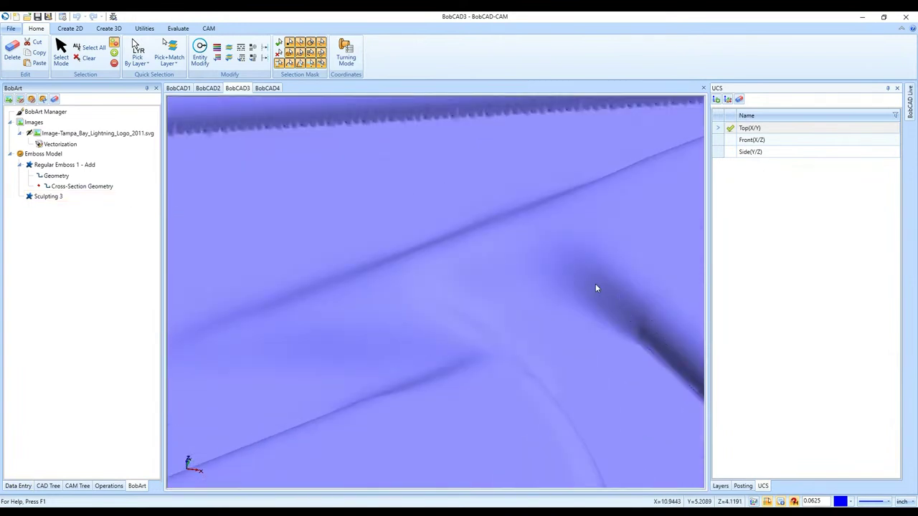
{"action": "scroll", "coordinate": [421, 225], "scroll_direction": "down", "scroll_amount": 4}
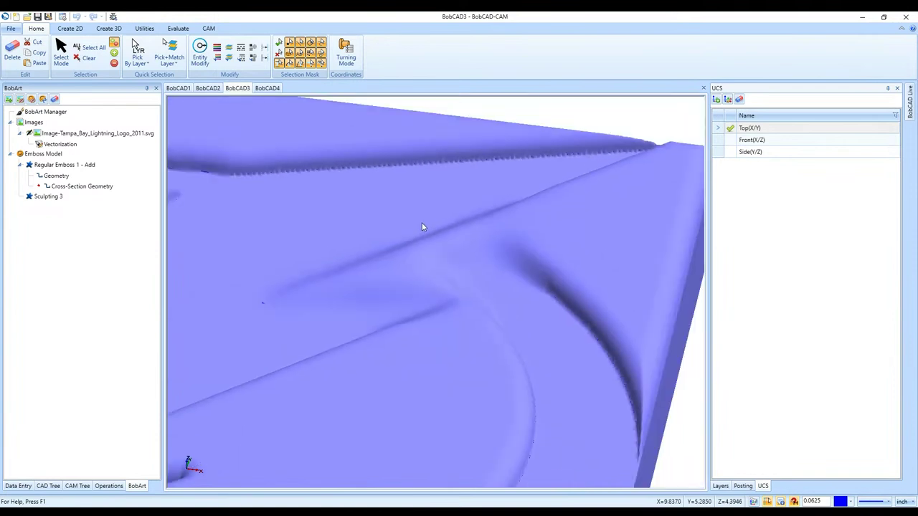
{"action": "scroll", "coordinate": [531, 287], "scroll_direction": "up", "scroll_amount": 6}
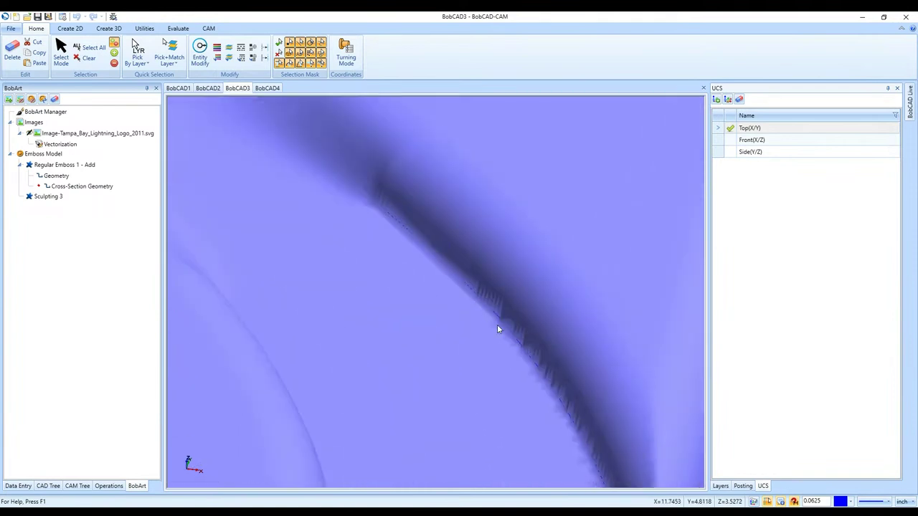
{"action": "scroll", "coordinate": [522, 326], "scroll_direction": "down", "scroll_amount": 4}
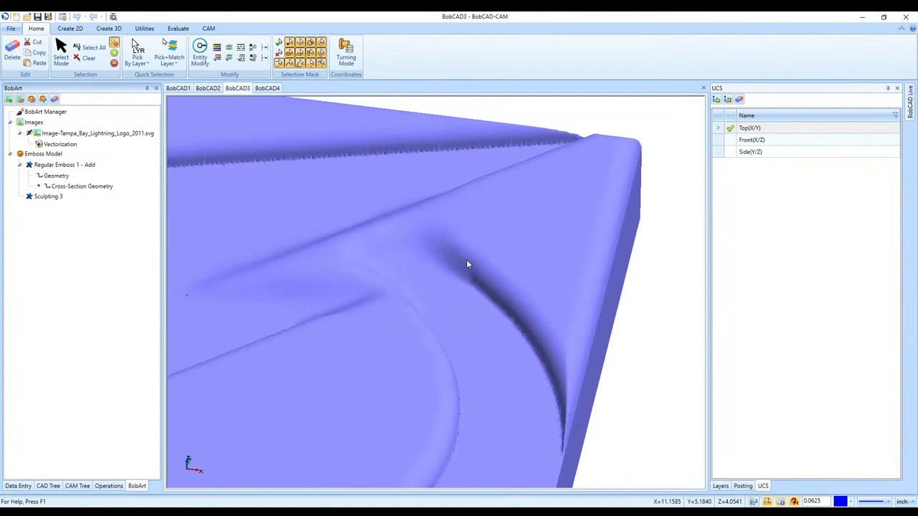
{"action": "scroll", "coordinate": [466, 262], "scroll_direction": "up", "scroll_amount": 5}
{"action": "scroll", "coordinate": [466, 264], "scroll_direction": "up", "scroll_amount": 2}
{"action": "middle_click_drag", "start_coordinate": [466, 264], "coordinate": [424, 344]}
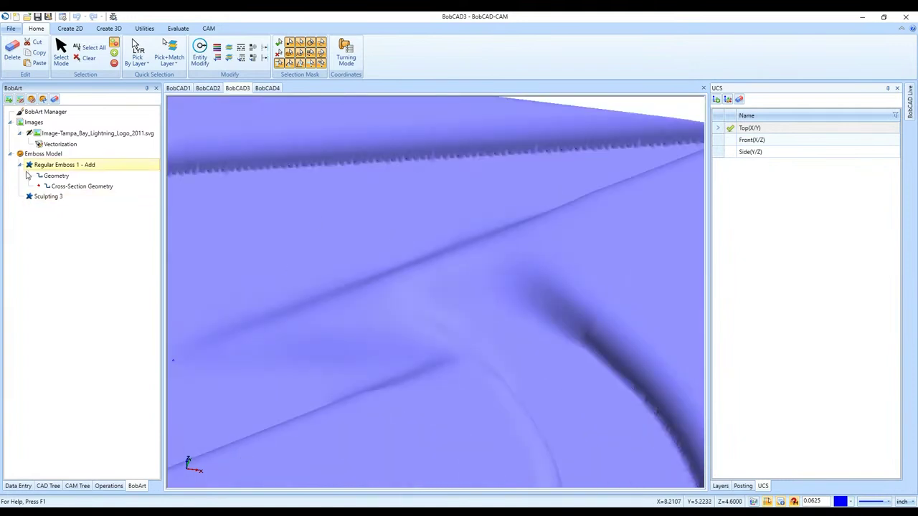
{"action": "right_click", "coordinate": [86, 155]}
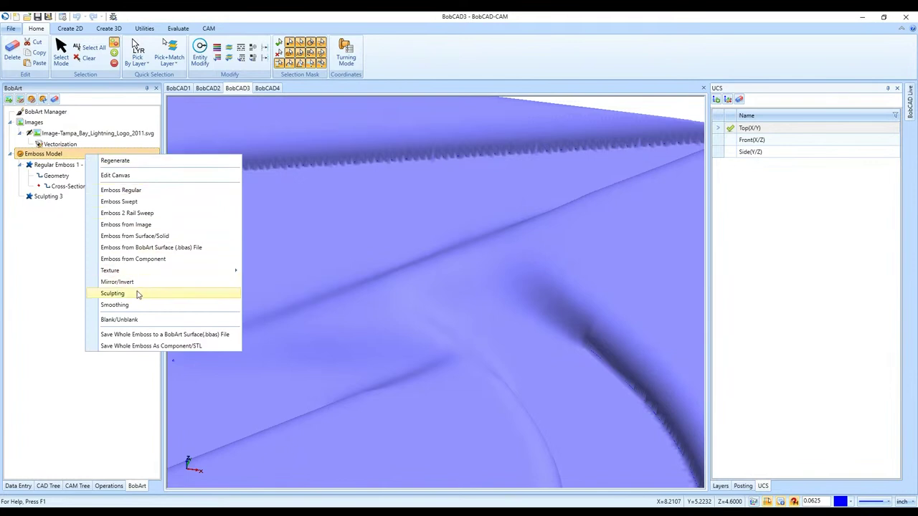
{"action": "left_click", "coordinate": [71, 283]}
{"action": "scroll", "coordinate": [495, 297], "scroll_direction": "down", "scroll_amount": 5}
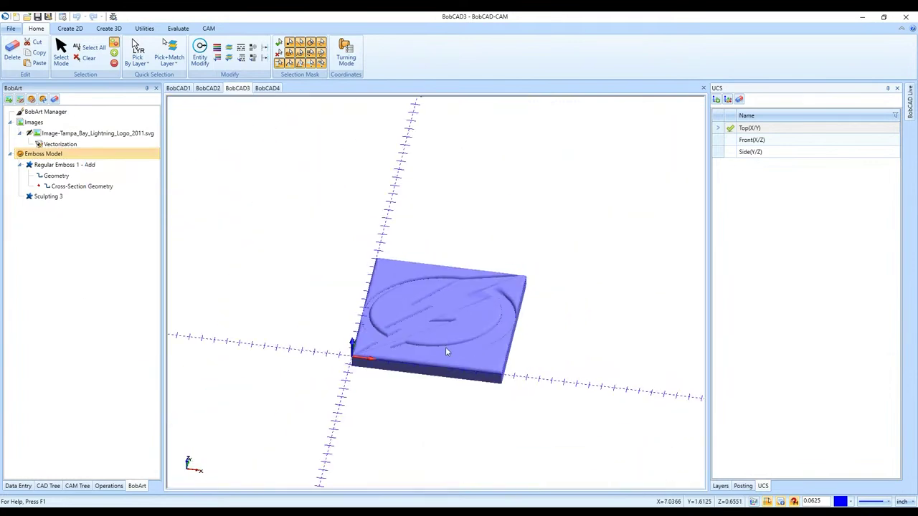
{"action": "right_click", "coordinate": [114, 158]}
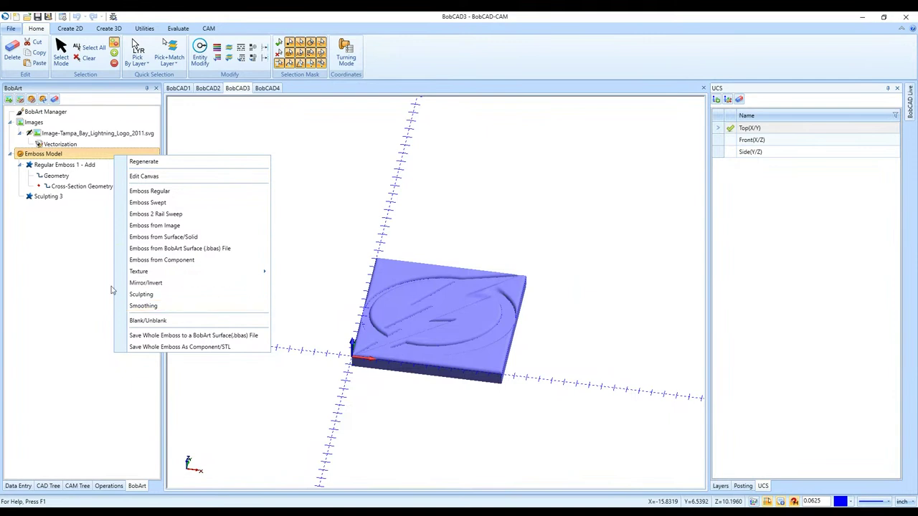
{"action": "left_click", "coordinate": [64, 262]}
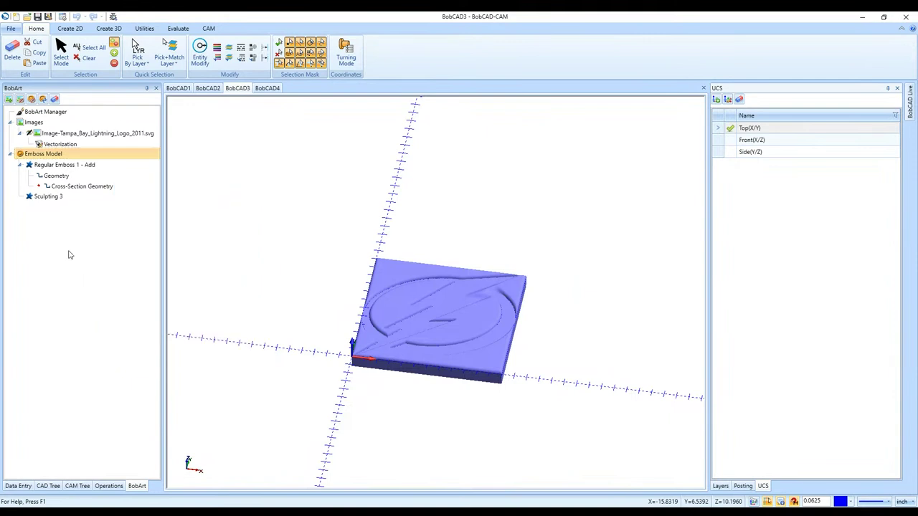
- Edit the Regular Emboss 1 feature to use a Concave ARC cross-section with 0.25 radius and apply the change
{"action": "double_click", "coordinate": [112, 166]}
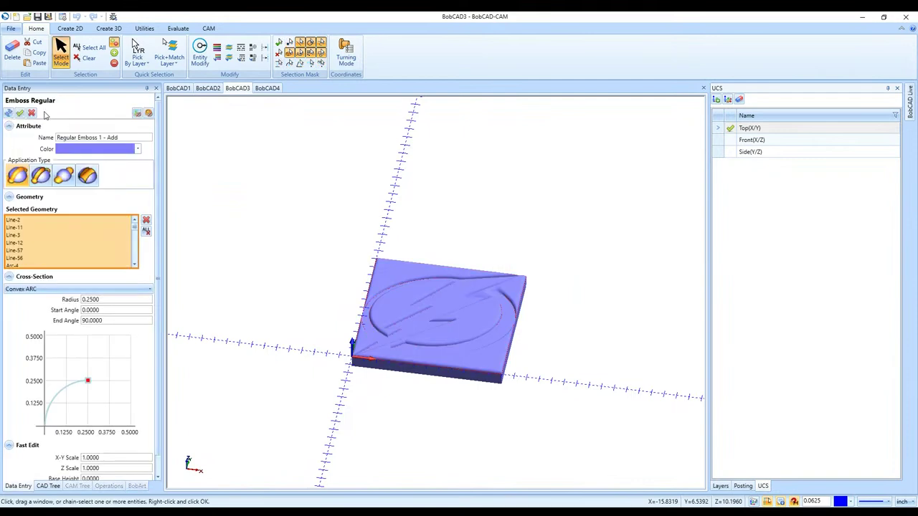
{"action": "middle_click_drag", "start_coordinate": [301, 215], "coordinate": [358, 272]}
{"action": "middle_click_drag", "start_coordinate": [447, 373], "coordinate": [478, 338]}
{"action": "scroll", "coordinate": [362, 357], "scroll_direction": "up", "scroll_amount": 4}
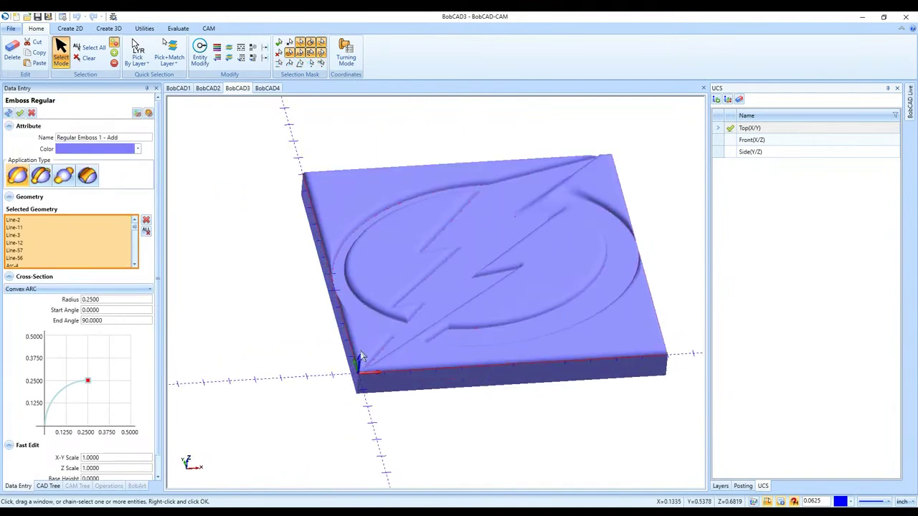
{"action": "middle_click_drag", "start_coordinate": [362, 356], "coordinate": [549, 337]}
{"action": "scroll", "coordinate": [359, 352], "scroll_direction": "up", "scroll_amount": 3}
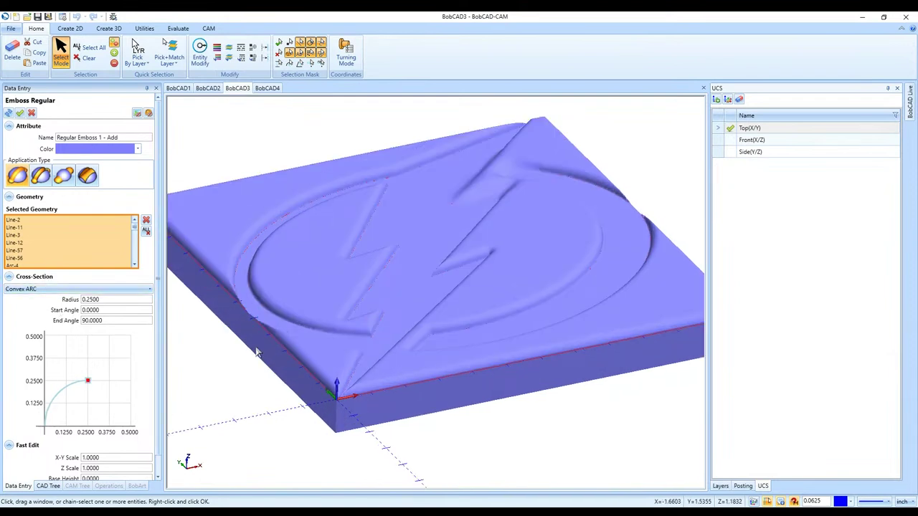
{"action": "left_click", "coordinate": [81, 290]}
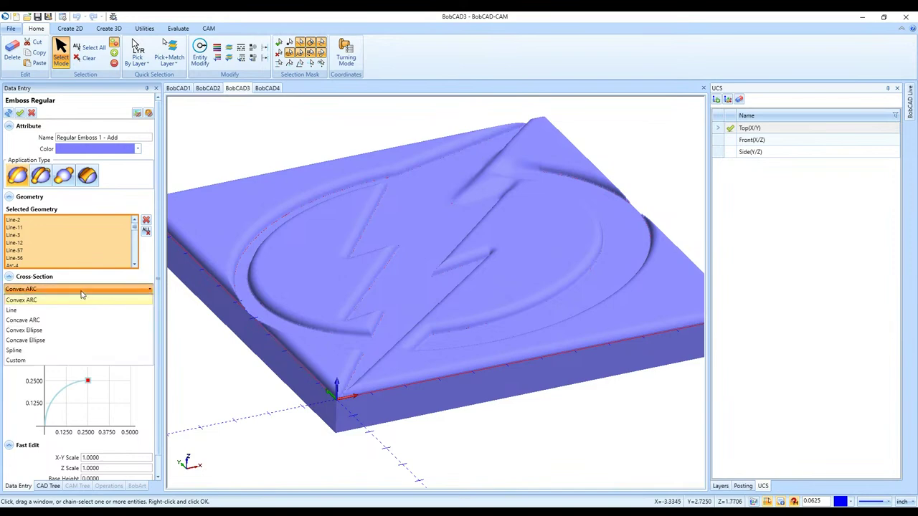
{"action": "left_click", "coordinate": [77, 320]}
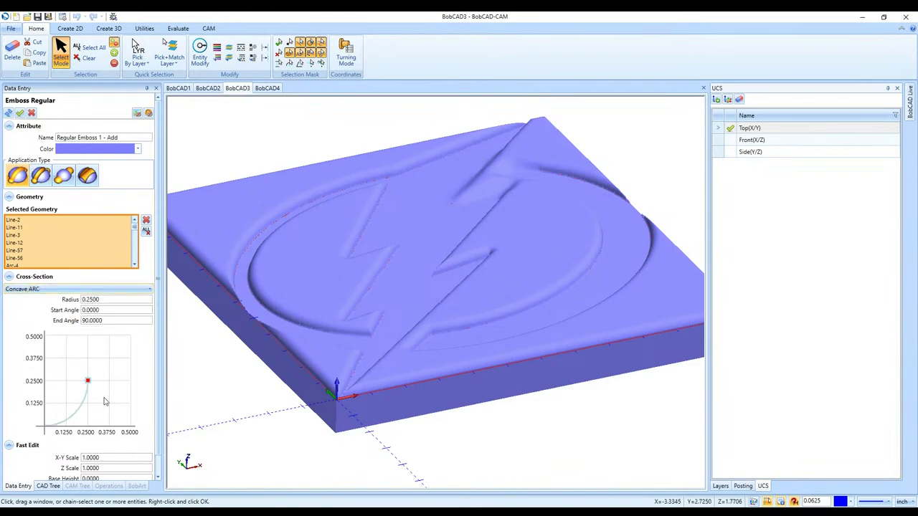
{"action": "scroll", "coordinate": [140, 446], "scroll_direction": "down", "scroll_amount": 1}
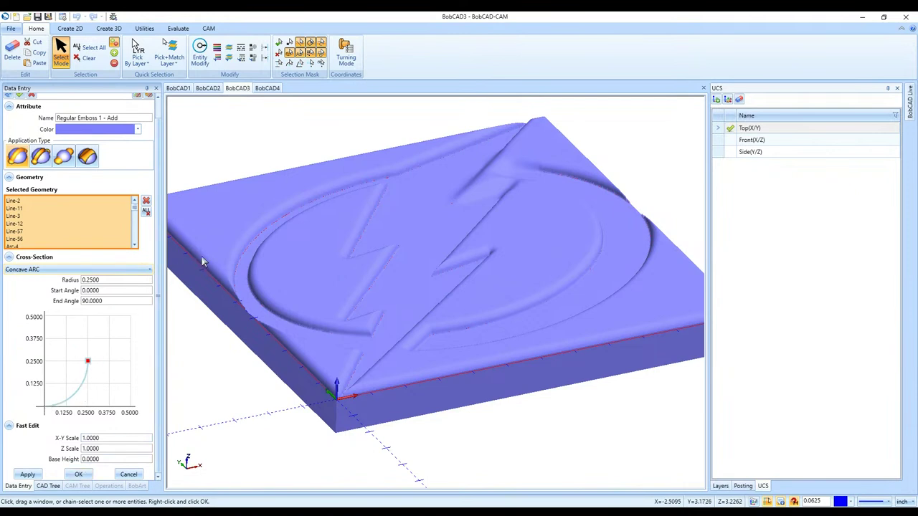
{"action": "left_click", "coordinate": [80, 473]}
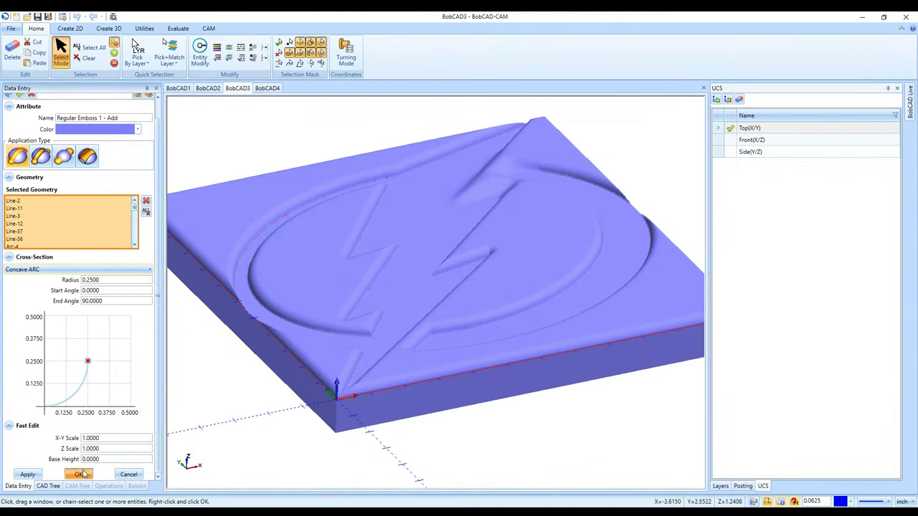
- Examine the concave arc profile along the plate's edge and around the ring from a close, tilted view
{"action": "scroll", "coordinate": [208, 273], "scroll_direction": "down", "scroll_amount": 3}
{"action": "scroll", "coordinate": [211, 263], "scroll_direction": "up", "scroll_amount": 5}
{"action": "scroll", "coordinate": [210, 263], "scroll_direction": "up", "scroll_amount": 3}
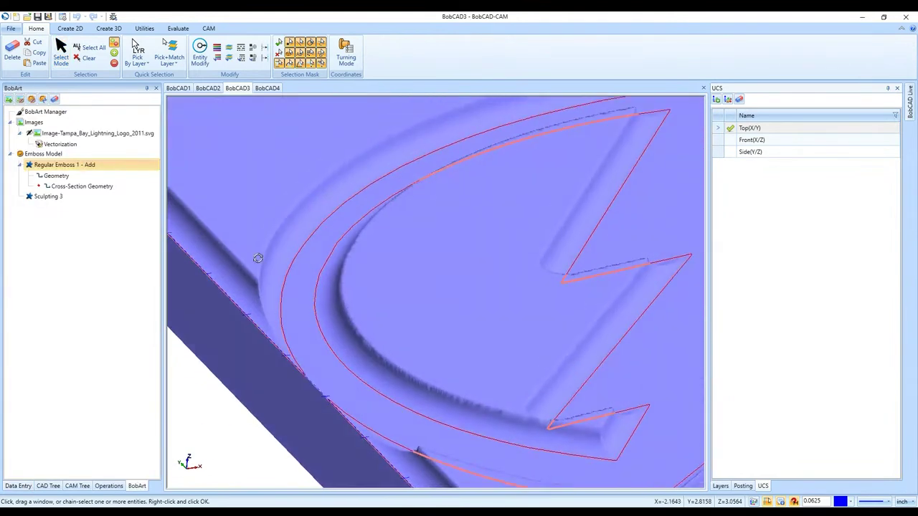
{"action": "middle_click_drag", "start_coordinate": [258, 255], "coordinate": [374, 159]}
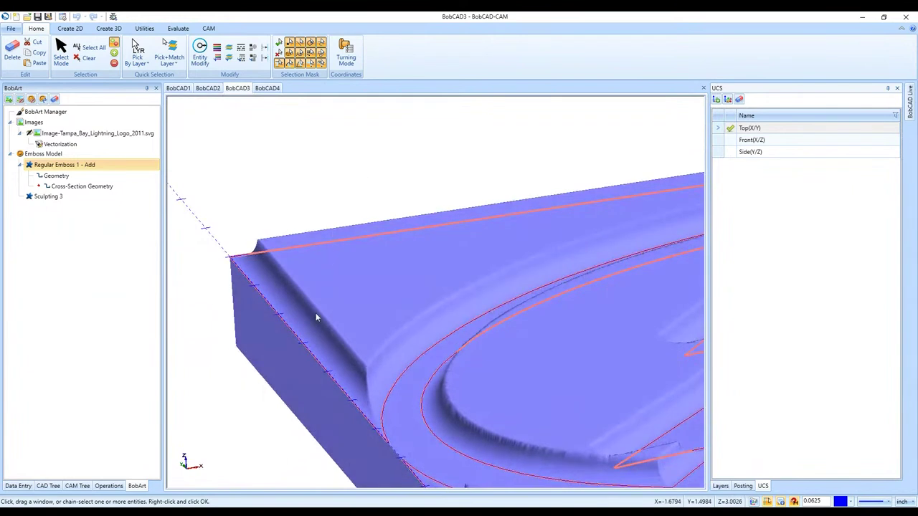
{"action": "middle_click_drag", "start_coordinate": [318, 313], "coordinate": [317, 323]}
{"action": "double_click", "coordinate": [42, 111]}
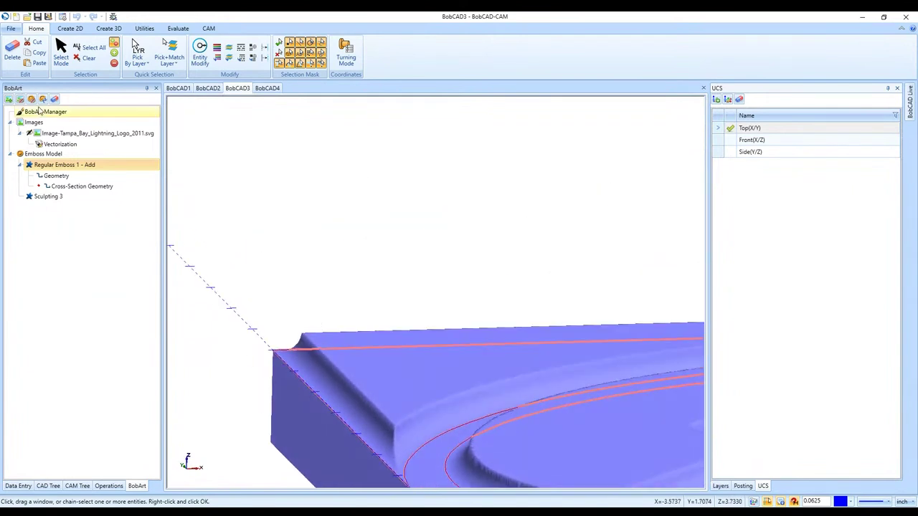
{"action": "left_click", "coordinate": [592, 353]}
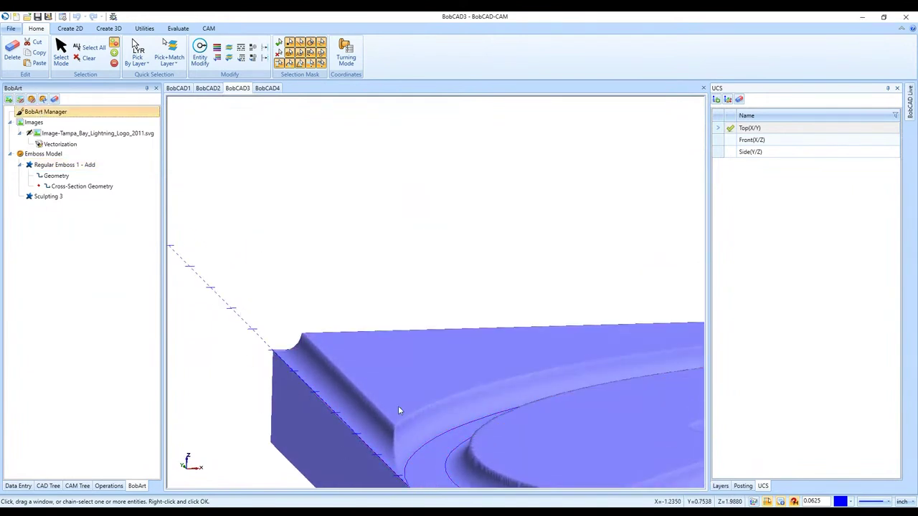
{"action": "scroll", "coordinate": [398, 406], "scroll_direction": "up", "scroll_amount": 5}
{"action": "scroll", "coordinate": [398, 360], "scroll_direction": "up", "scroll_amount": 1}
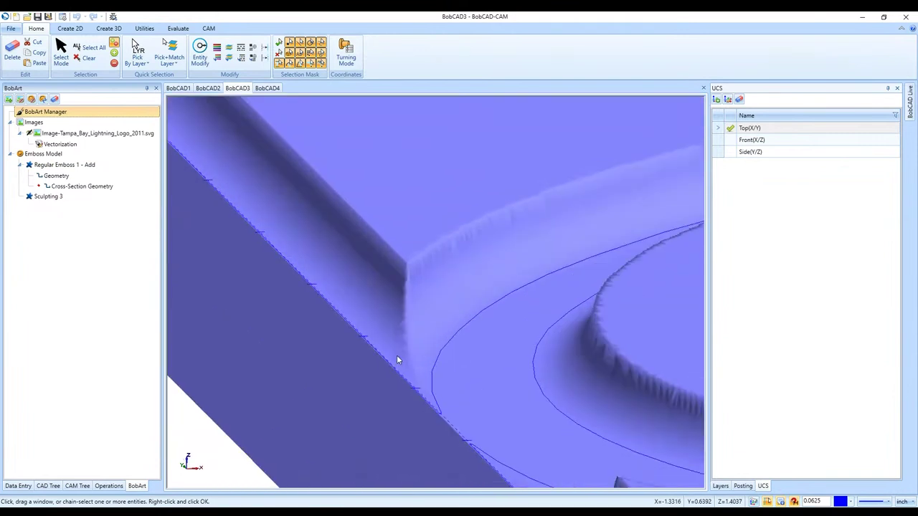
{"action": "scroll", "coordinate": [397, 358], "scroll_direction": "down", "scroll_amount": 2}
- Change the regular emboss cross-section to Line, extend its end point on the profile graph, and apply it to the model
{"action": "double_click", "coordinate": [121, 166]}
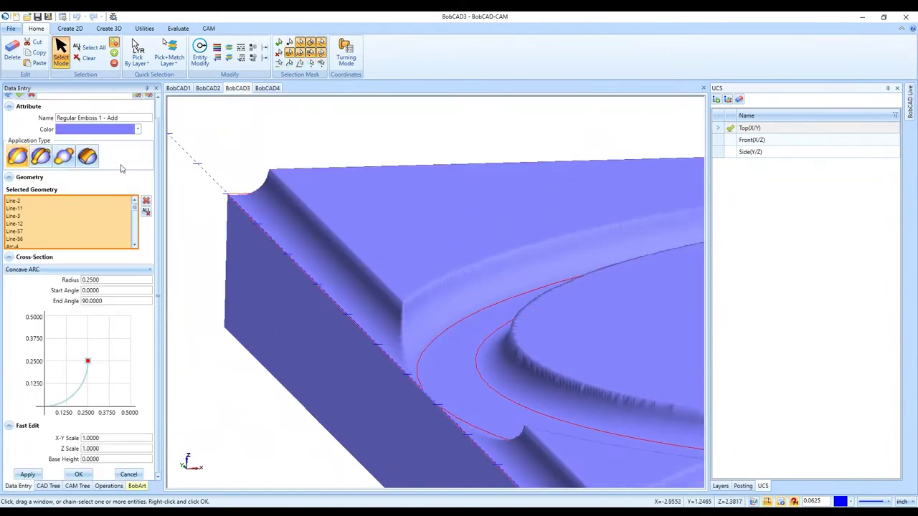
{"action": "left_click", "coordinate": [112, 269]}
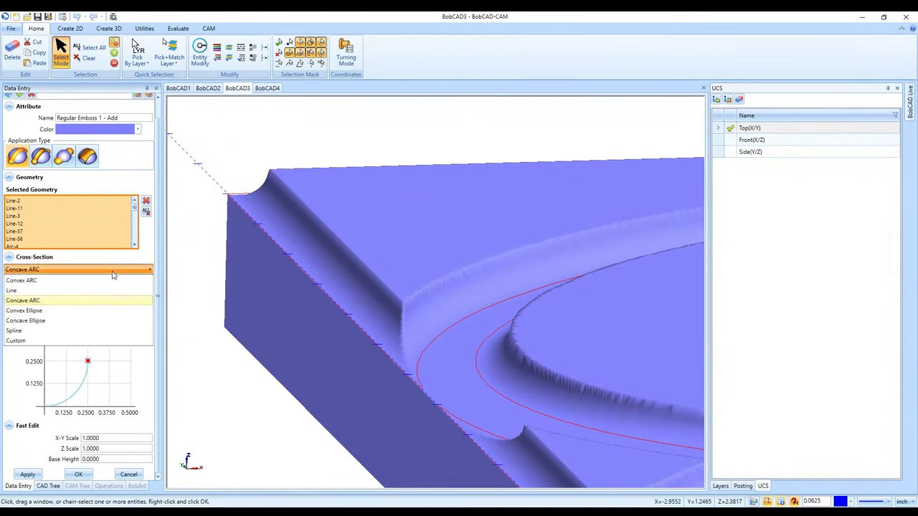
{"action": "left_click", "coordinate": [62, 291]}
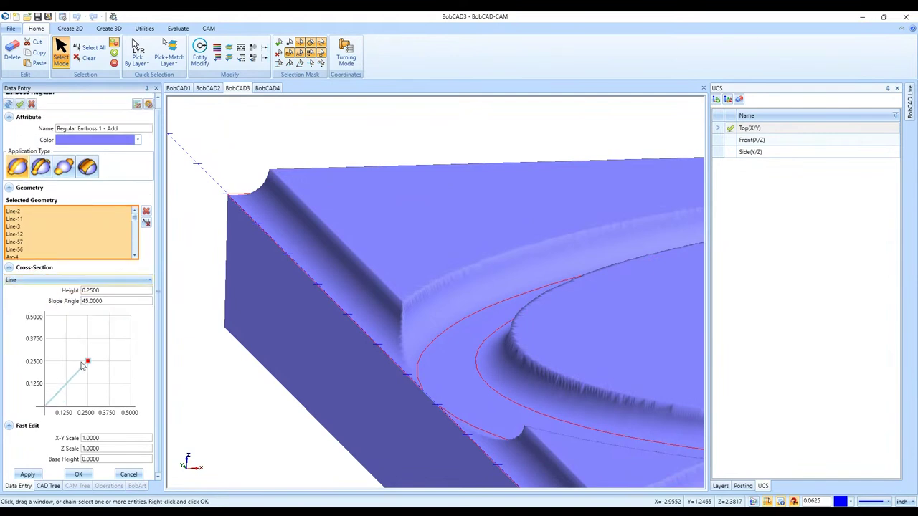
{"action": "left_click_drag", "start_coordinate": [83, 365], "coordinate": [117, 342]}
{"action": "left_click", "coordinate": [79, 474]}
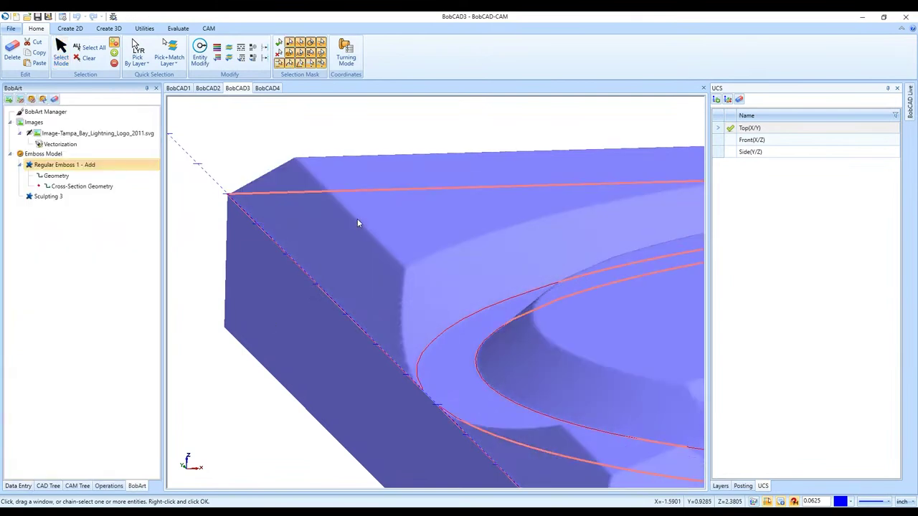
{"action": "left_click", "coordinate": [121, 158]}
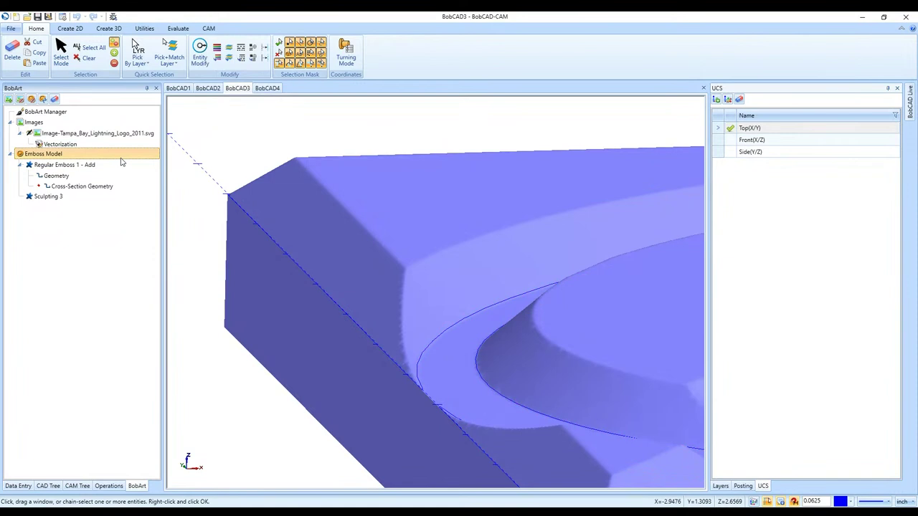
- Change the regular emboss cross-section to Convex Ellipse with radii of about 0.82 in X and 0.44 in Y, and apply it
{"action": "left_click", "coordinate": [121, 164]}
{"action": "right_click", "coordinate": [122, 165]}
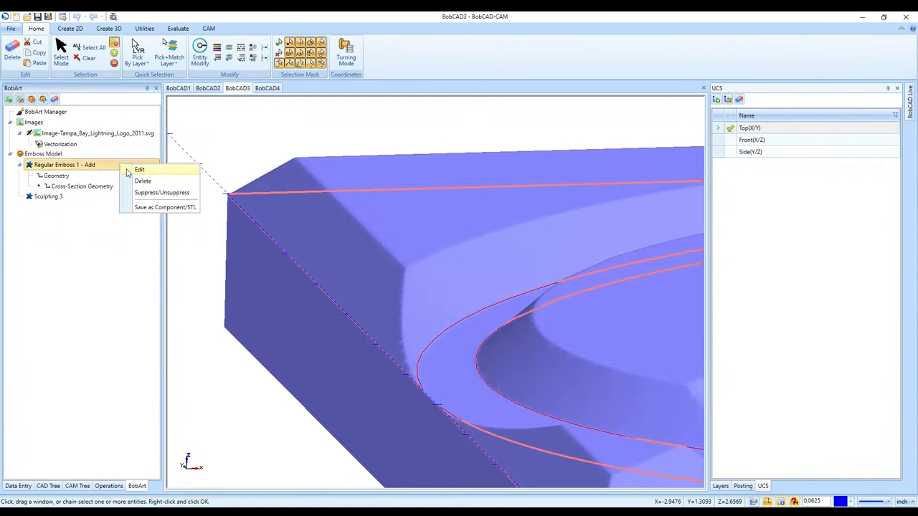
{"action": "left_click", "coordinate": [130, 171]}
{"action": "left_click", "coordinate": [112, 280]}
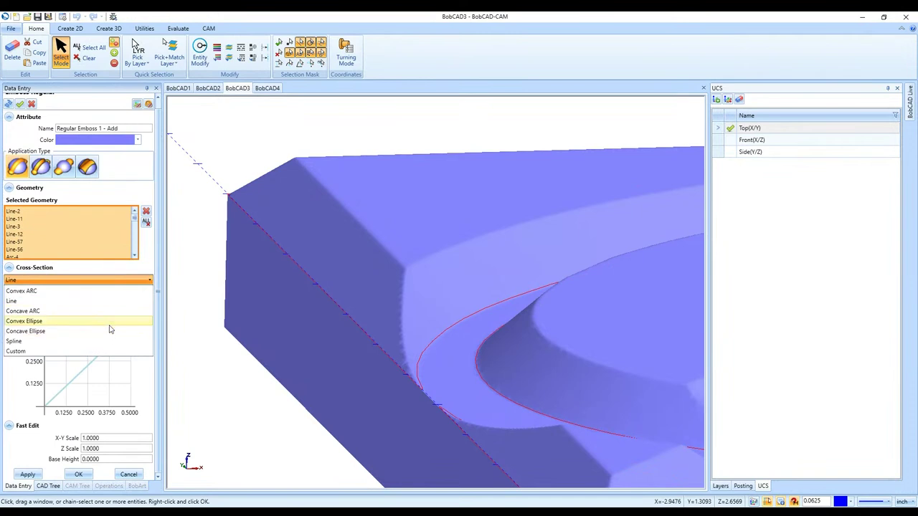
{"action": "left_click", "coordinate": [110, 322]}
{"action": "left_click_drag", "start_coordinate": [87, 398], "coordinate": [115, 366]}
{"action": "left_click", "coordinate": [78, 474]}
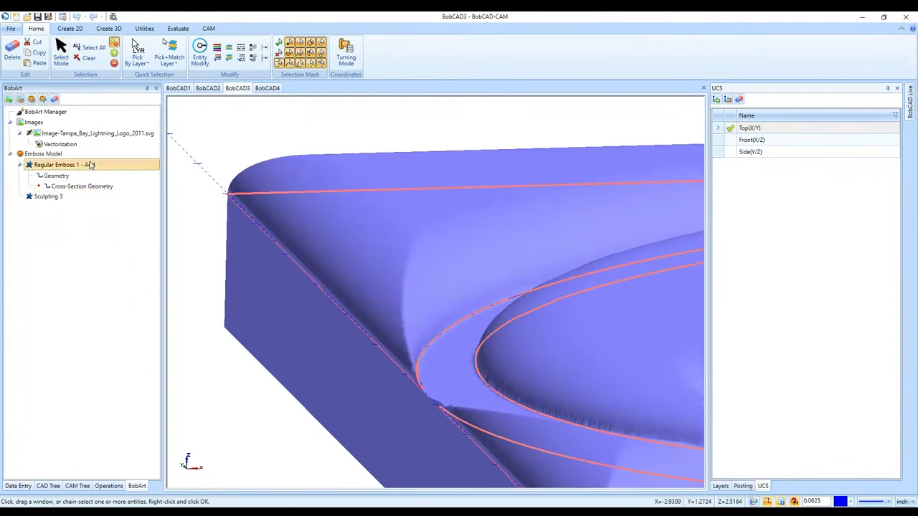
{"action": "left_click", "coordinate": [113, 155]}
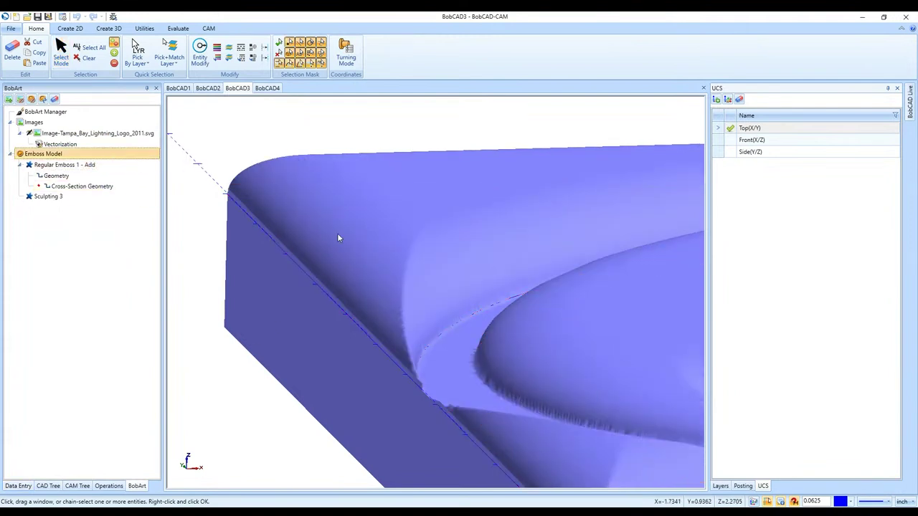
- Change the regular emboss cross-section to Concave Ellipse and apply it to the model
{"action": "double_click", "coordinate": [99, 176]}
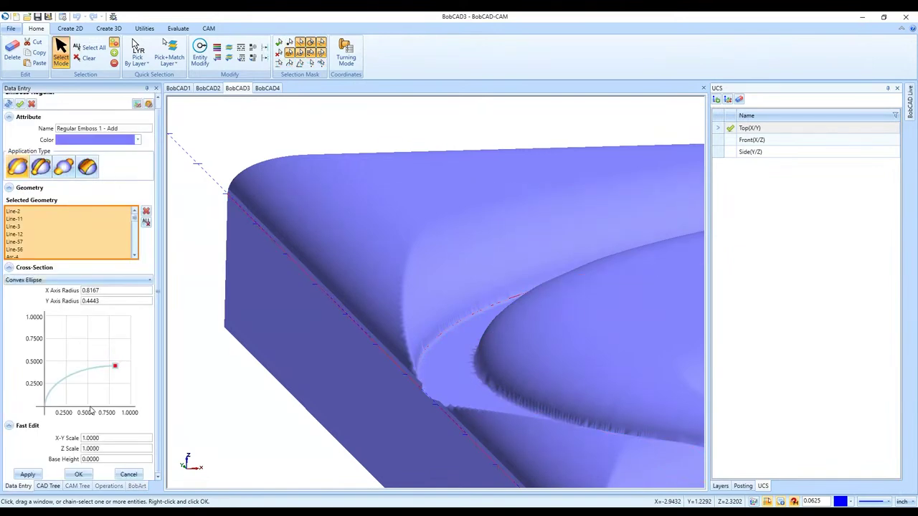
{"action": "left_click", "coordinate": [120, 280]}
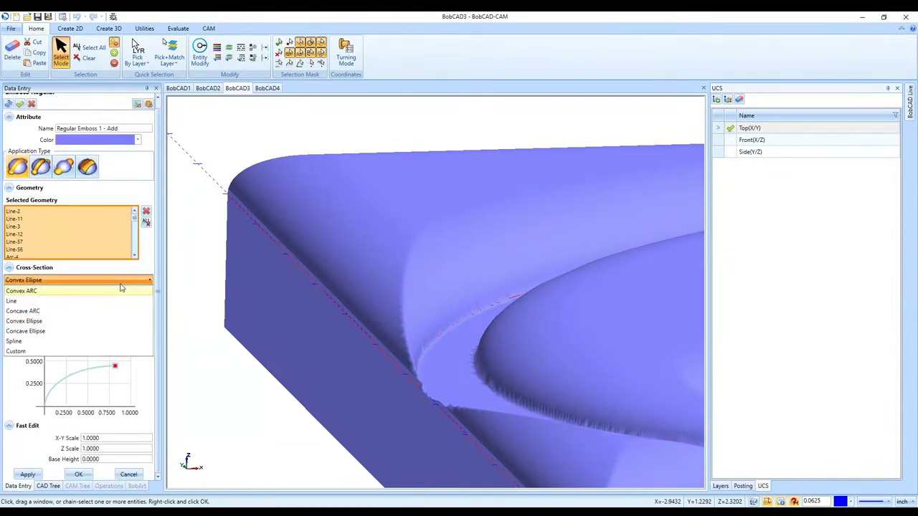
{"action": "left_click", "coordinate": [32, 333]}
{"action": "left_click", "coordinate": [77, 475]}
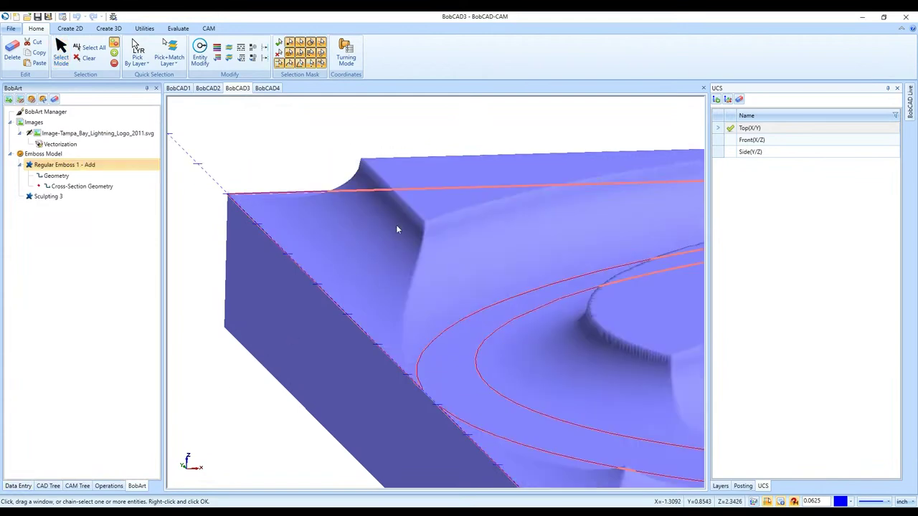
- Switch the regular emboss cross-section to Spline and move its control points to about (0.09, 0.20), (0.69, 0.10) and (0.82, 0.63)
{"action": "double_click", "coordinate": [131, 170]}
{"action": "left_click", "coordinate": [108, 281]}
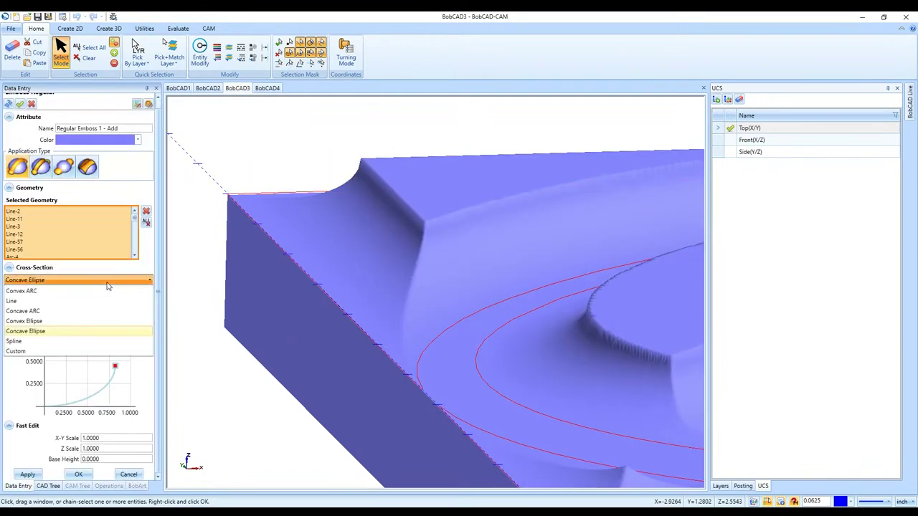
{"action": "left_click", "coordinate": [105, 342]}
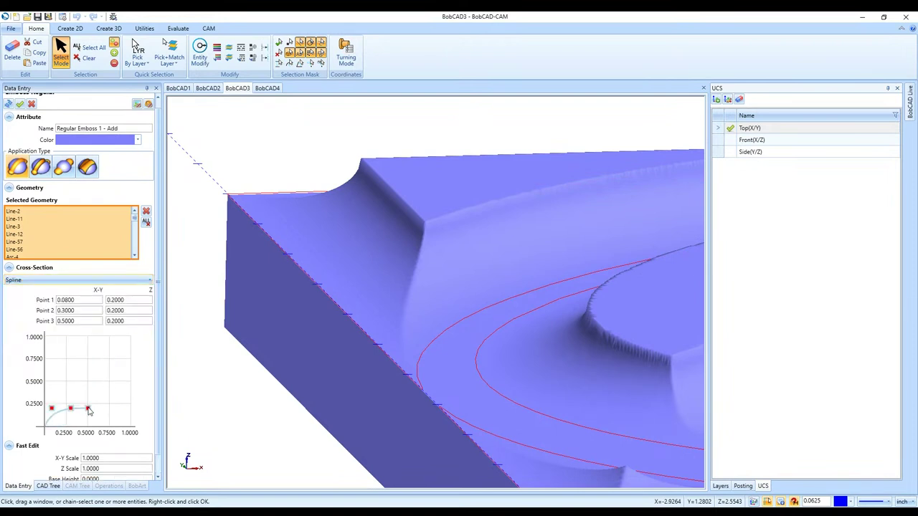
{"action": "left_click_drag", "start_coordinate": [88, 409], "coordinate": [114, 370]}
{"action": "mouse_move", "coordinate": [56, 410]}
{"action": "left_mouse_down"}
{"action": "mouse_move", "coordinate": [58, 395]}
{"action": "mouse_move", "coordinate": [54, 413]}
{"action": "left_mouse_up"}
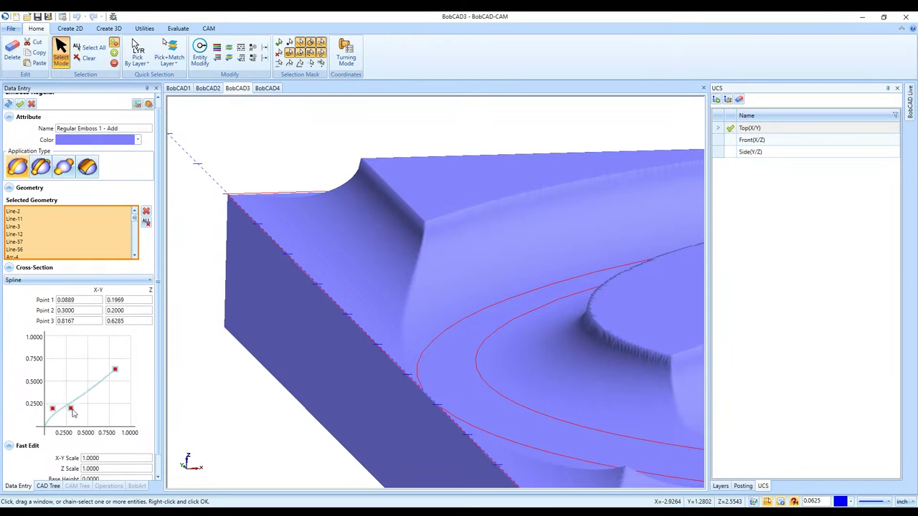
{"action": "left_click_drag", "start_coordinate": [71, 409], "coordinate": [106, 421]}
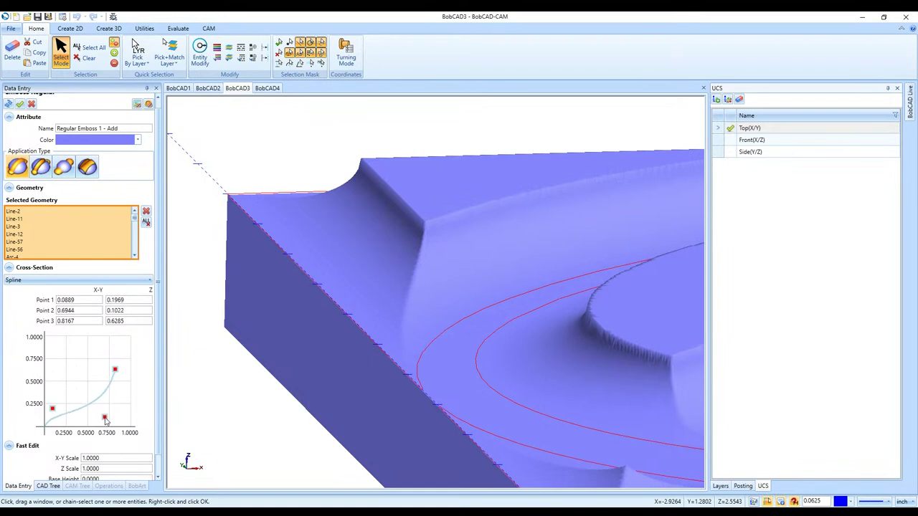
- Reshape the spline into an S-curve with points at about (0.19, 0.72), (0.71, 0.09) and (0.95, 0.73), and apply it to the emboss
{"action": "left_click_drag", "start_coordinate": [117, 372], "coordinate": [128, 363]}
{"action": "mouse_move", "coordinate": [105, 421]}
{"action": "left_mouse_down"}
{"action": "mouse_move", "coordinate": [119, 422]}
{"action": "mouse_move", "coordinate": [108, 423]}
{"action": "left_mouse_up"}
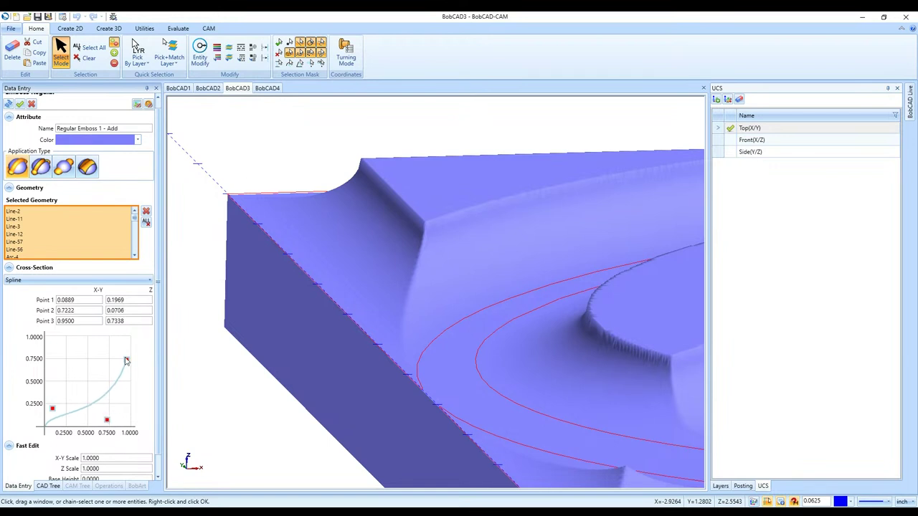
{"action": "left_click_drag", "start_coordinate": [53, 409], "coordinate": [62, 369]}
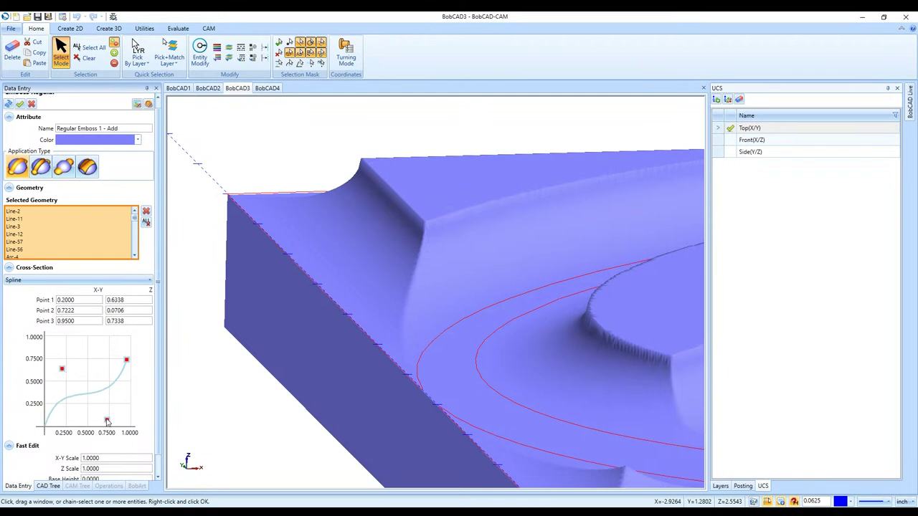
{"action": "left_click_drag", "start_coordinate": [107, 421], "coordinate": [106, 421]}
{"action": "left_click_drag", "start_coordinate": [62, 370], "coordinate": [62, 365]}
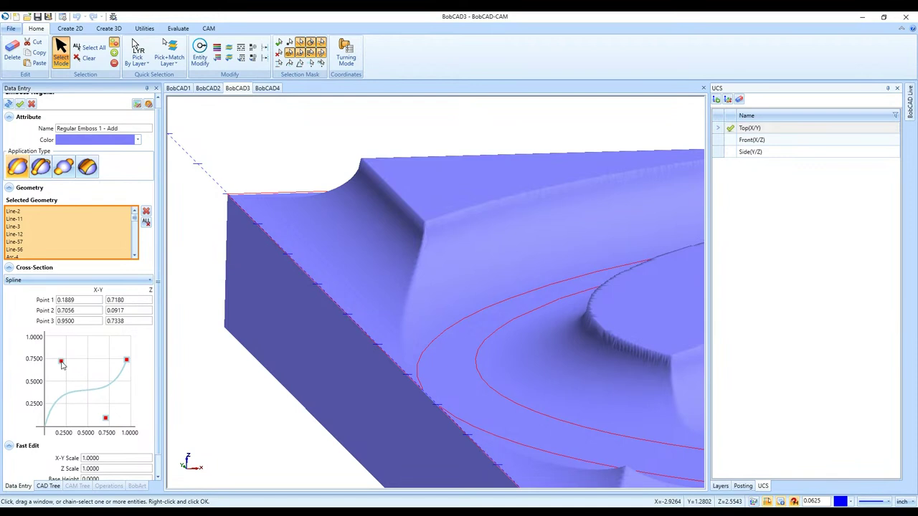
{"action": "scroll", "coordinate": [78, 445], "scroll_direction": "down", "scroll_amount": 1}
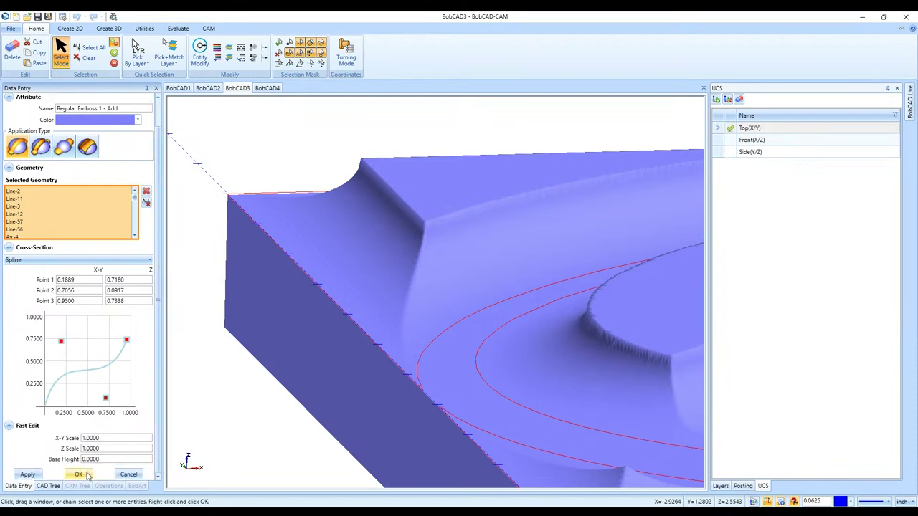
{"action": "left_click", "coordinate": [79, 475]}
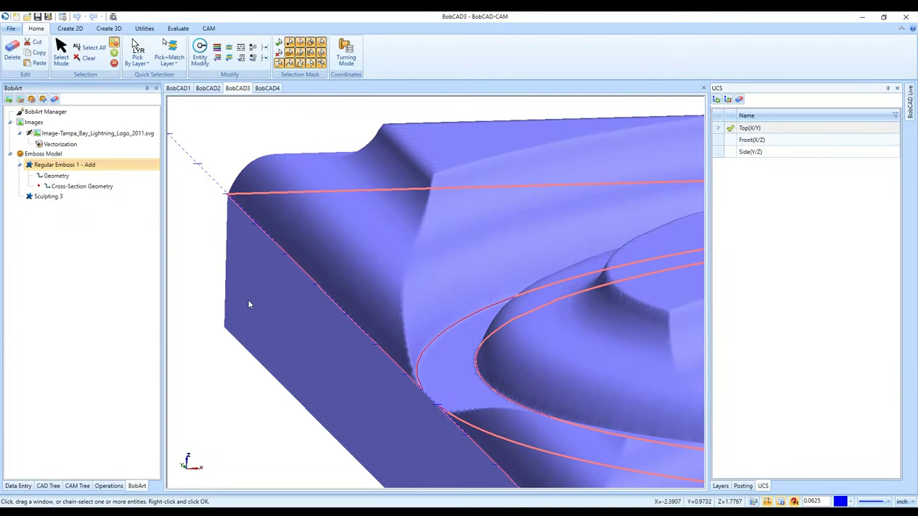
- Suppress the Sculpting 3 feature in the emboss model
{"action": "middle_click_drag", "start_coordinate": [245, 294], "coordinate": [326, 310]}
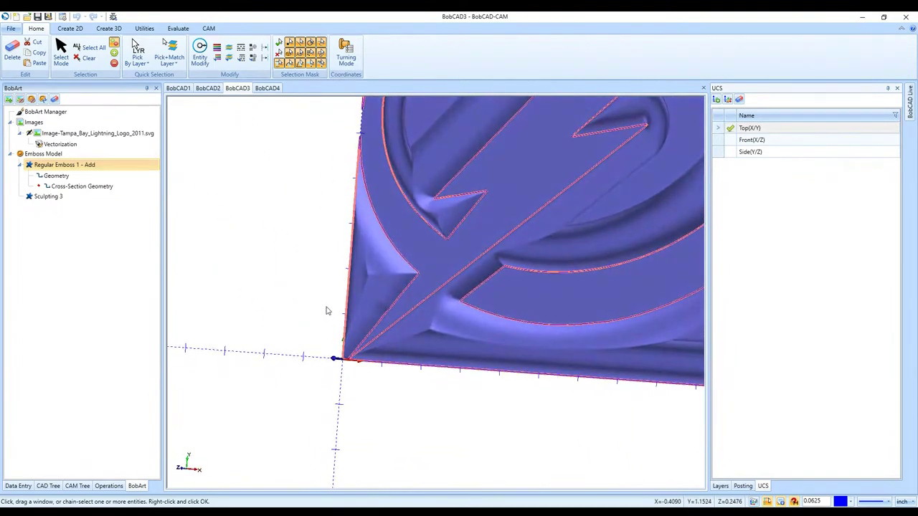
{"action": "scroll", "coordinate": [363, 288], "scroll_direction": "up", "scroll_amount": 6}
{"action": "scroll", "coordinate": [397, 217], "scroll_direction": "up", "scroll_amount": 3}
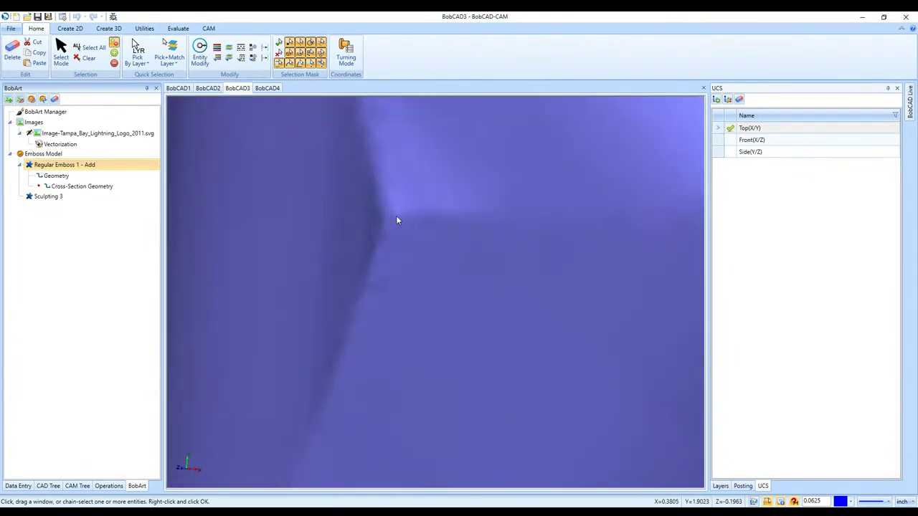
{"action": "scroll", "coordinate": [397, 219], "scroll_direction": "down", "scroll_amount": 10}
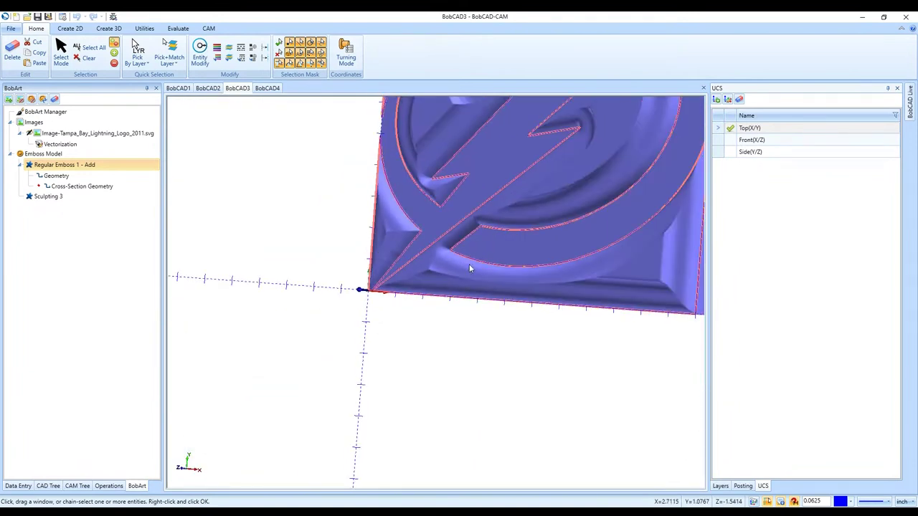
{"action": "right_click", "coordinate": [104, 201]}
{"action": "left_click", "coordinate": [117, 220]}
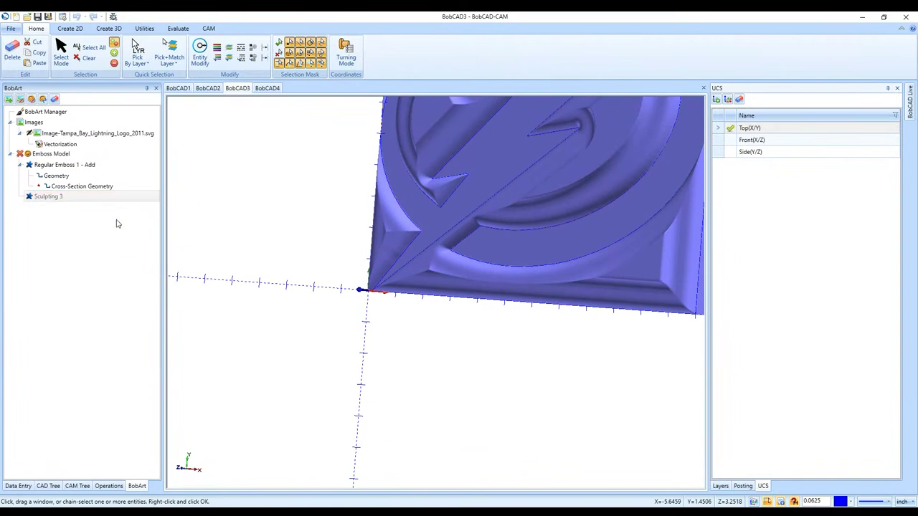
- Add a smoothing feature to the emboss model with a window size of 0.2000, smoothing the whole model
{"action": "right_click", "coordinate": [119, 155]}
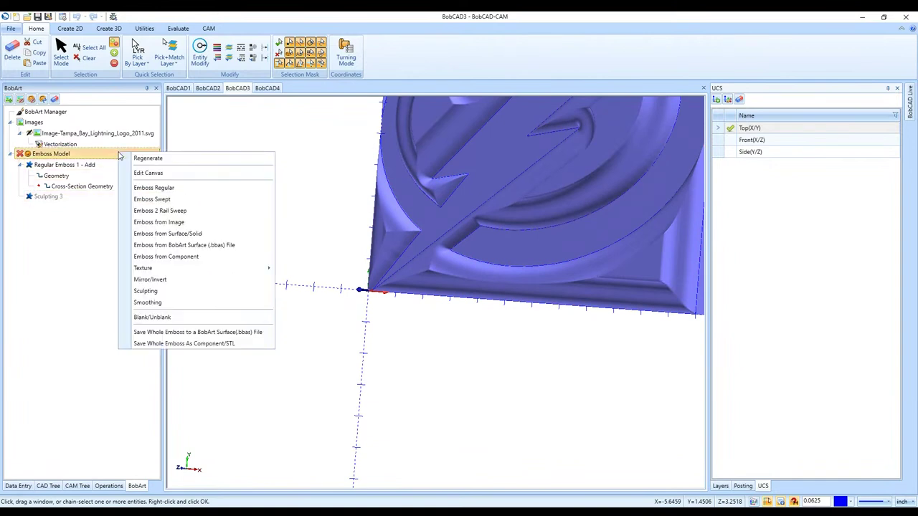
{"action": "left_click", "coordinate": [174, 303]}
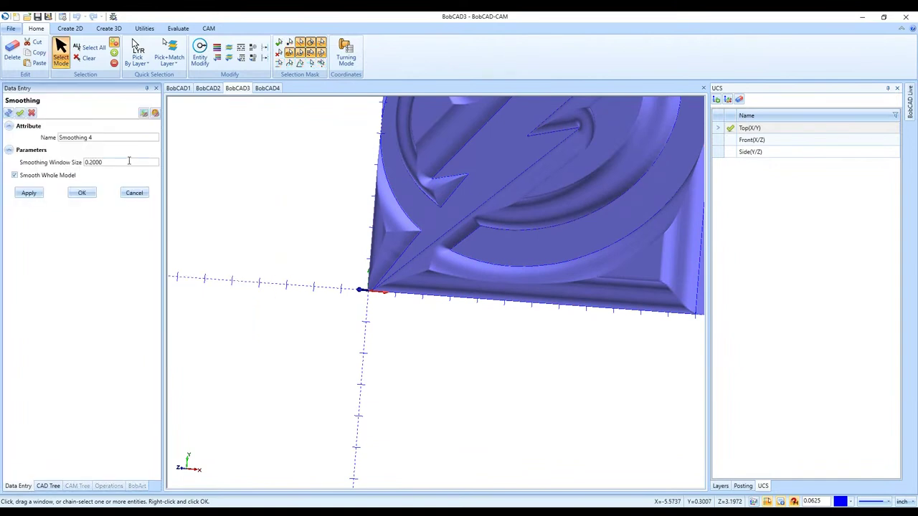
{"action": "left_click", "coordinate": [73, 194]}
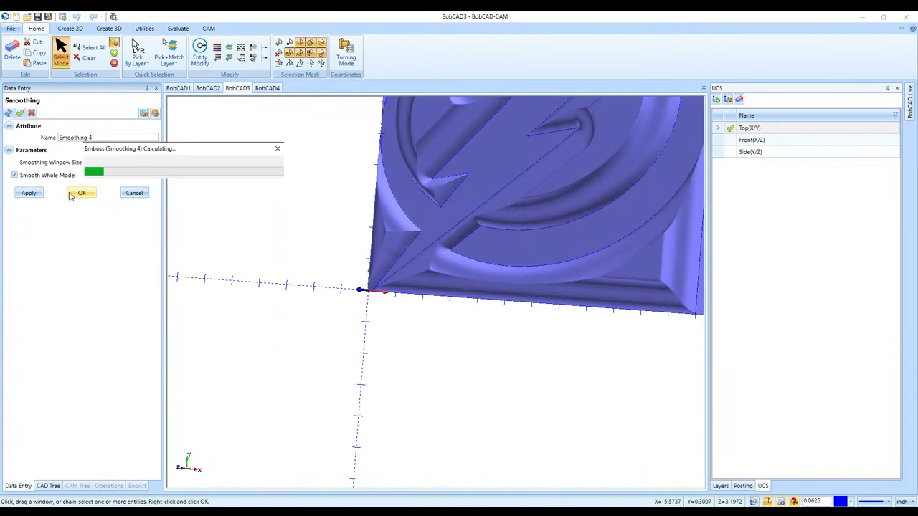
- Examine the smoothed emboss surfaces and corners up close and from several angles
{"action": "scroll", "coordinate": [442, 286], "scroll_direction": "up", "scroll_amount": 4}
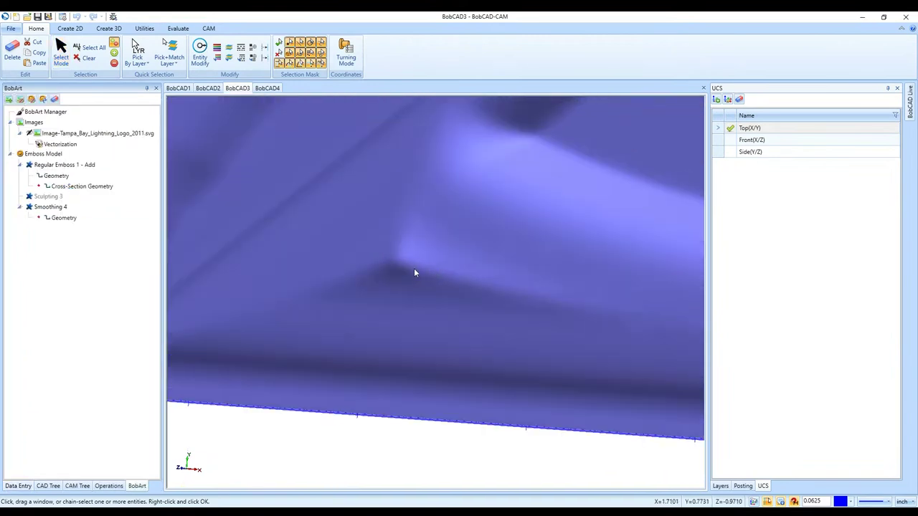
{"action": "scroll", "coordinate": [409, 268], "scroll_direction": "down", "scroll_amount": 5}
{"action": "middle_click_drag", "start_coordinate": [409, 268], "coordinate": [487, 268]}
{"action": "scroll", "coordinate": [286, 262], "scroll_direction": "up", "scroll_amount": 3}
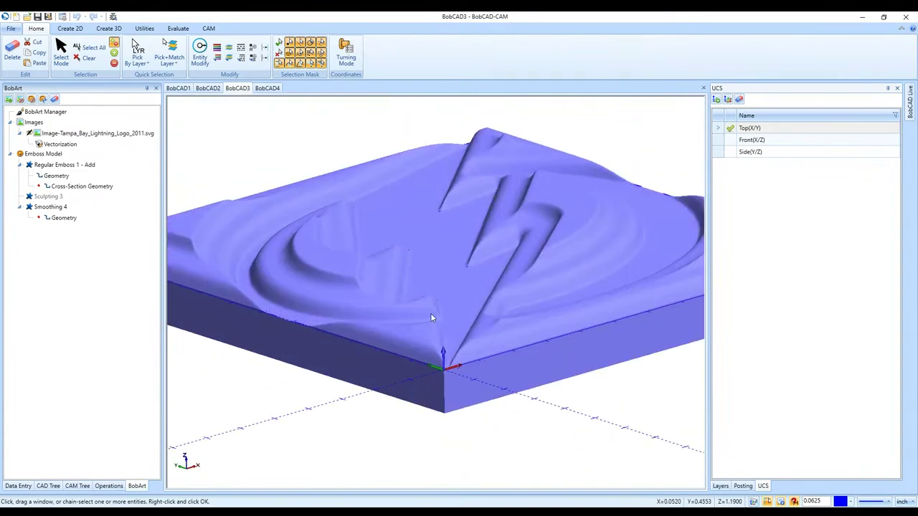
{"action": "middle_click_drag", "start_coordinate": [431, 313], "coordinate": [382, 373]}
{"action": "scroll", "coordinate": [659, 426], "scroll_direction": "down", "scroll_amount": 3}
{"action": "scroll", "coordinate": [610, 350], "scroll_direction": "up", "scroll_amount": 4}
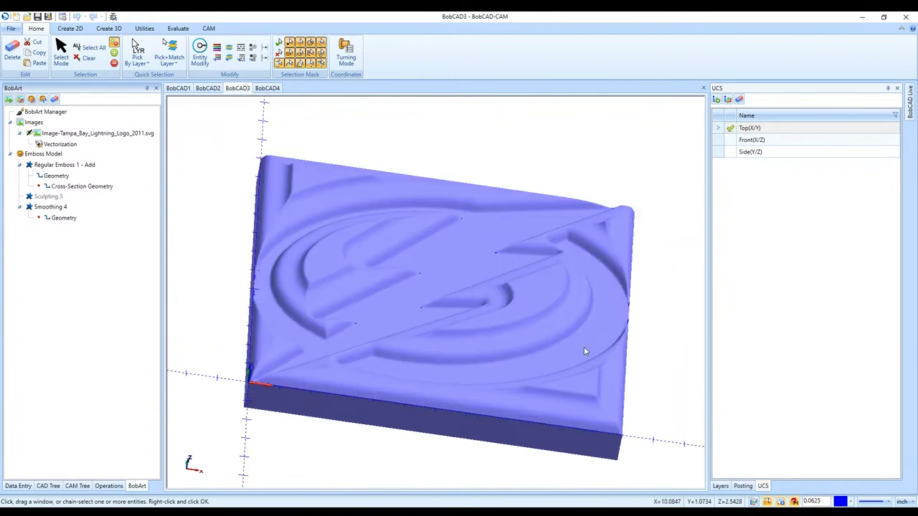
{"action": "middle_click_drag", "start_coordinate": [365, 340], "coordinate": [358, 360]}
{"action": "scroll", "coordinate": [380, 336], "scroll_direction": "down", "scroll_amount": 3}
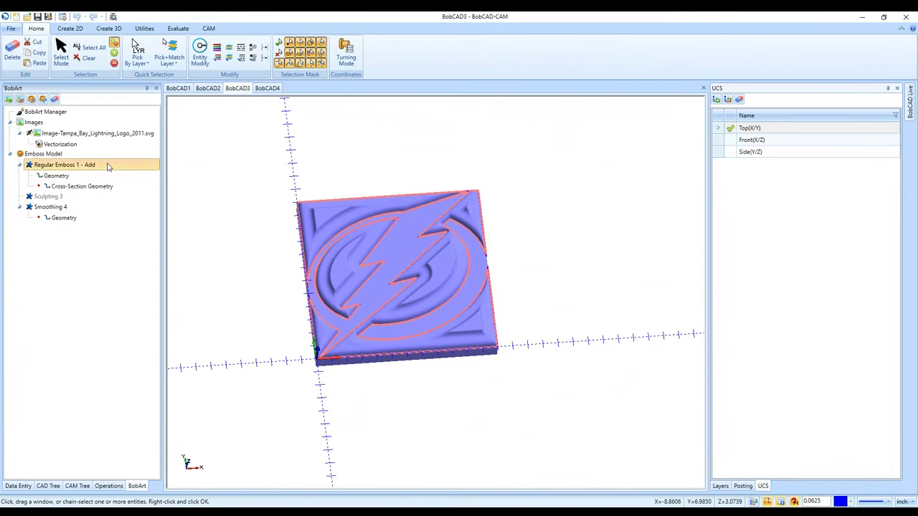
- Change the regular emboss cross-section to Convex ARC with radius 0.2500 and angles from 0 to 90, and apply it
{"action": "double_click", "coordinate": [65, 165]}
{"action": "left_click", "coordinate": [114, 290]}
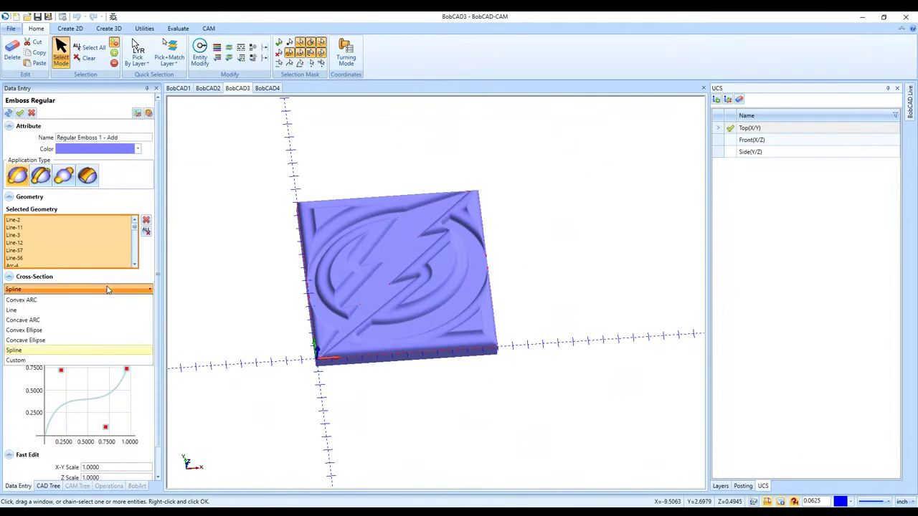
{"action": "left_click", "coordinate": [106, 299]}
{"action": "scroll", "coordinate": [110, 440], "scroll_direction": "down", "scroll_amount": 1}
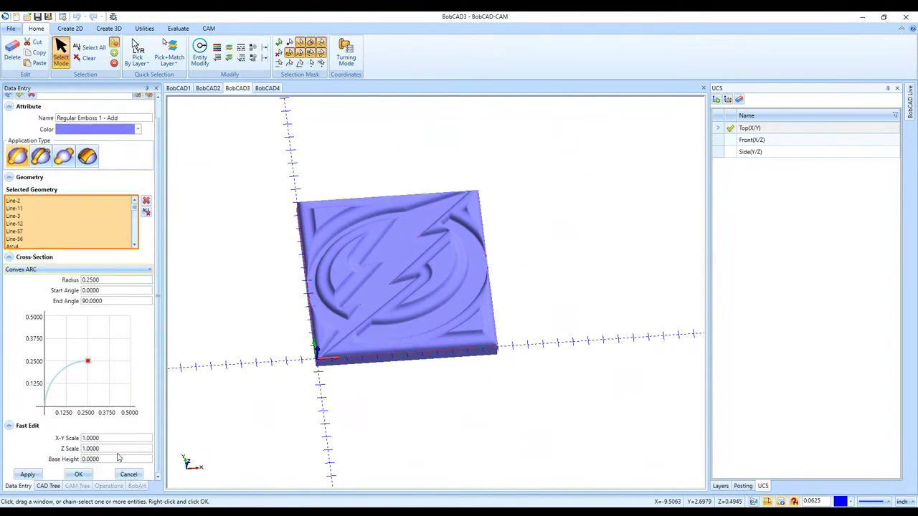
{"action": "key", "text": "Return"}
{"action": "scroll", "coordinate": [328, 318], "scroll_direction": "up", "scroll_amount": 5}
{"action": "middle_click_drag", "start_coordinate": [328, 318], "coordinate": [261, 354]}
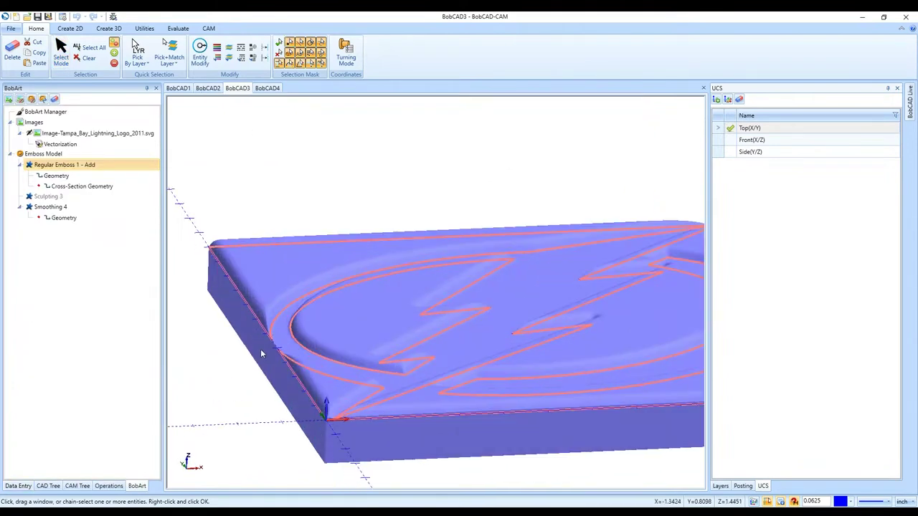
- Change the regular emboss application type to Subtract and apply it to the model
{"action": "double_click", "coordinate": [107, 167]}
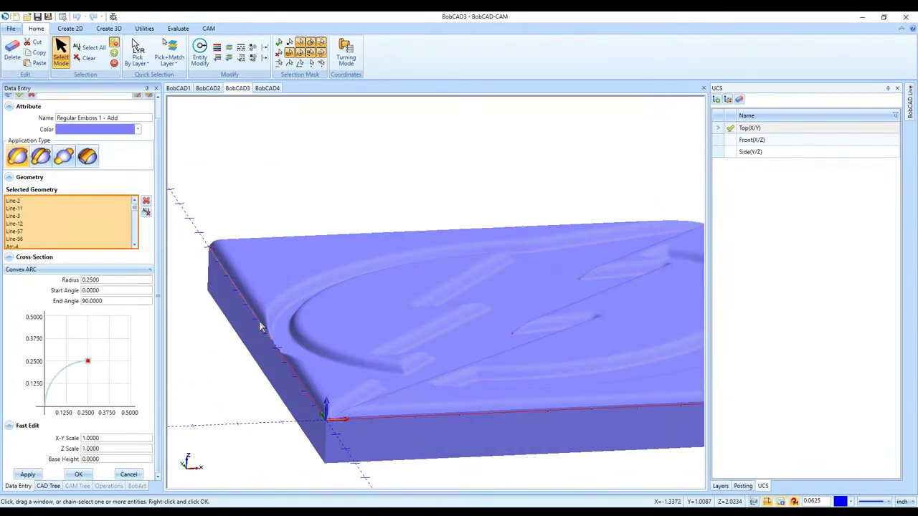
{"action": "left_click", "coordinate": [99, 270]}
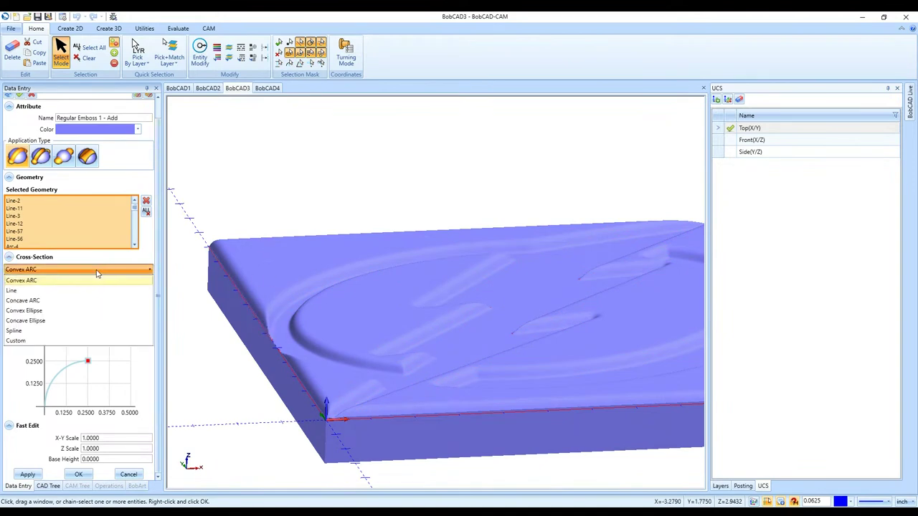
{"action": "left_click", "coordinate": [83, 182]}
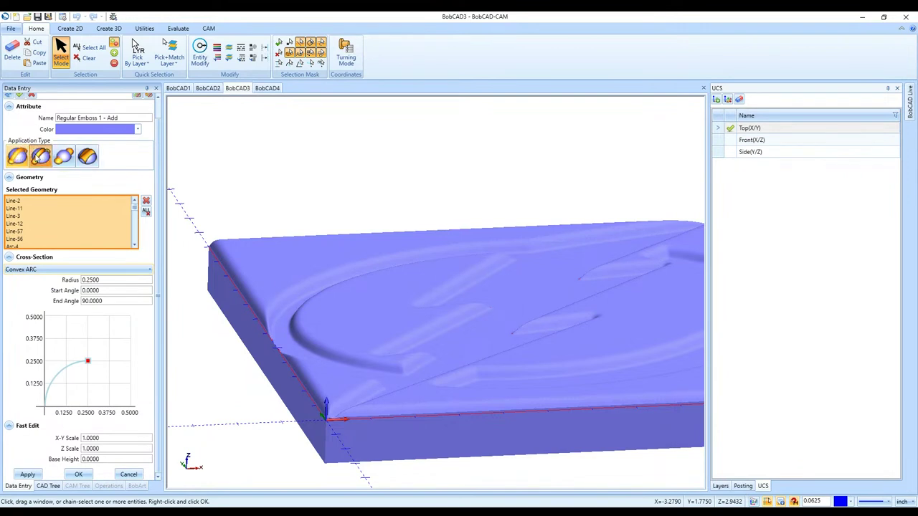
{"action": "left_click", "coordinate": [41, 156]}
{"action": "left_click", "coordinate": [87, 475]}
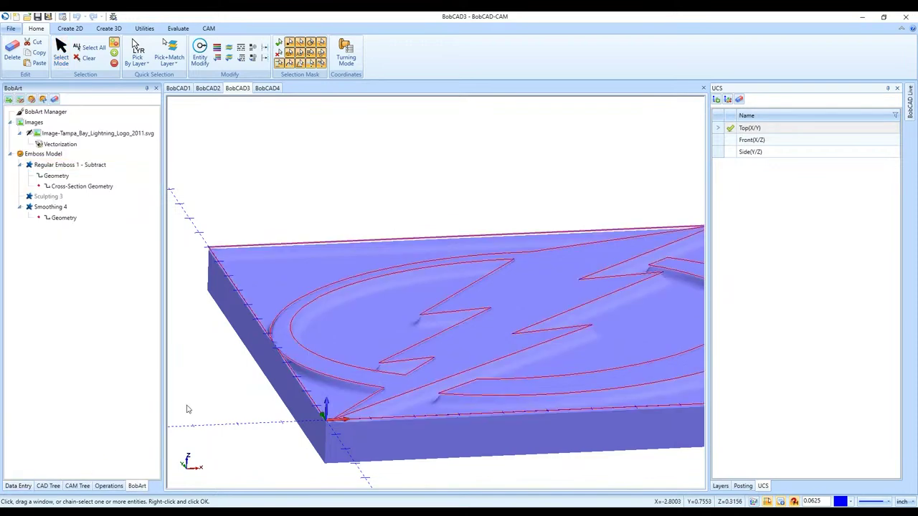
{"action": "scroll", "coordinate": [380, 319], "scroll_direction": "down", "scroll_amount": 2}
{"action": "middle_click_drag", "start_coordinate": [390, 330], "coordinate": [549, 420]}
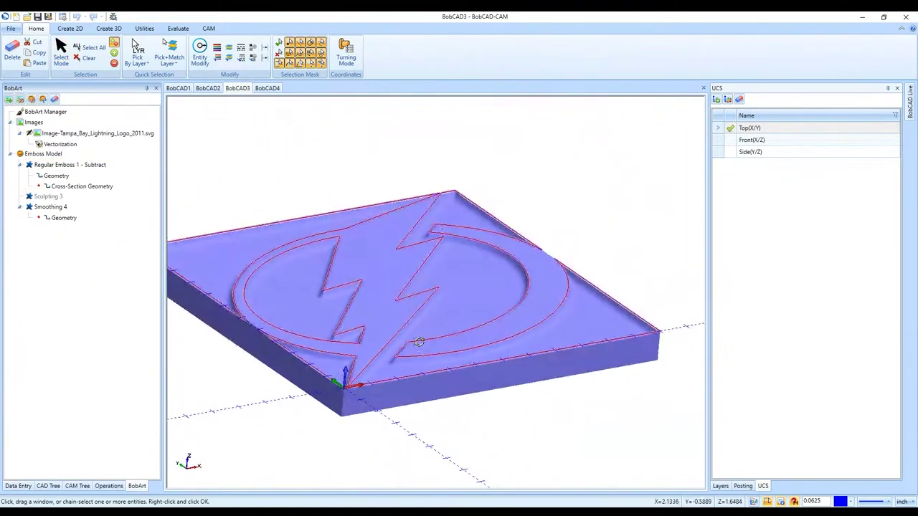
- Review the parameters of the subtractive regular emboss and close them without changes
{"action": "left_click", "coordinate": [118, 155]}
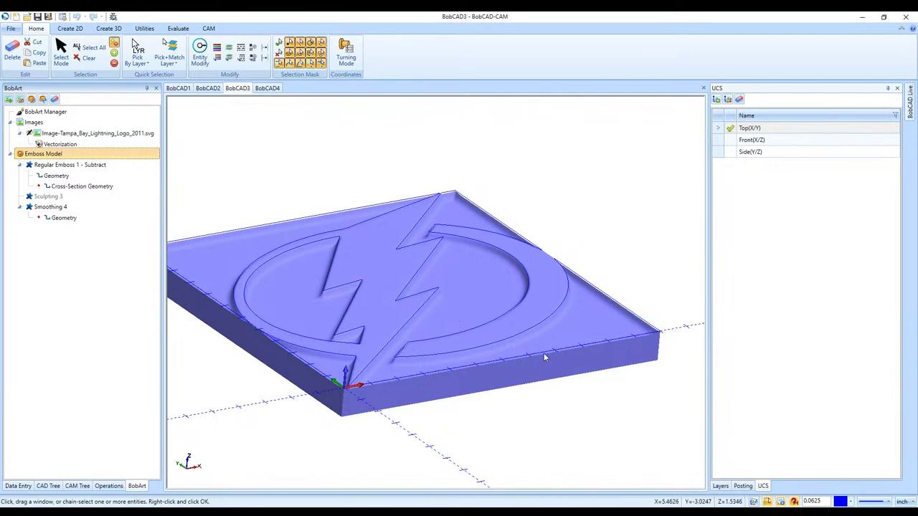
{"action": "left_click", "coordinate": [107, 165]}
{"action": "double_click", "coordinate": [111, 170]}
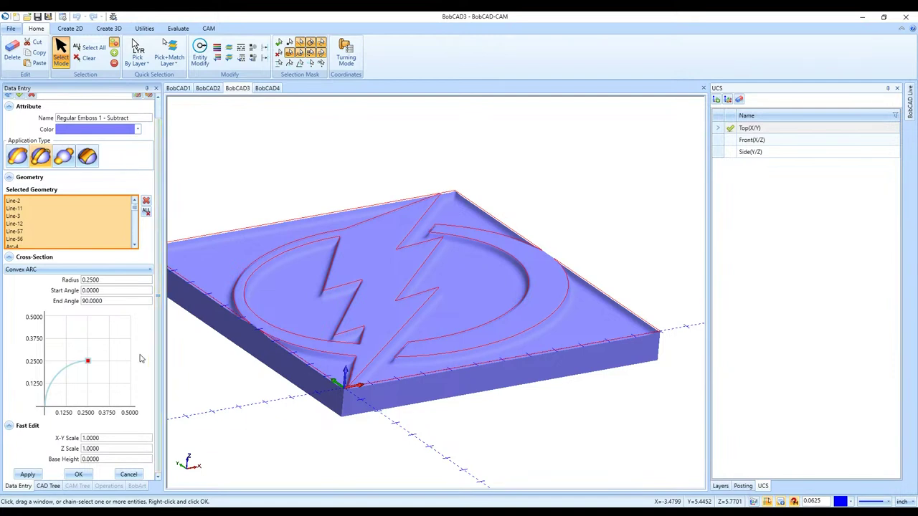
{"action": "left_click", "coordinate": [128, 475]}
- Collapse the Regular Emboss 1 and Smoothing 4 features in the emboss model tree
{"action": "left_click", "coordinate": [63, 179]}
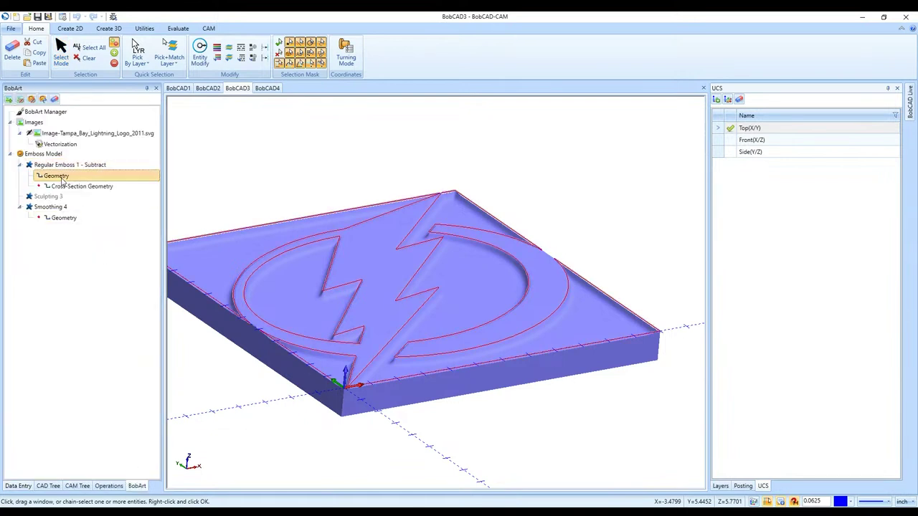
{"action": "left_click", "coordinate": [20, 165]}
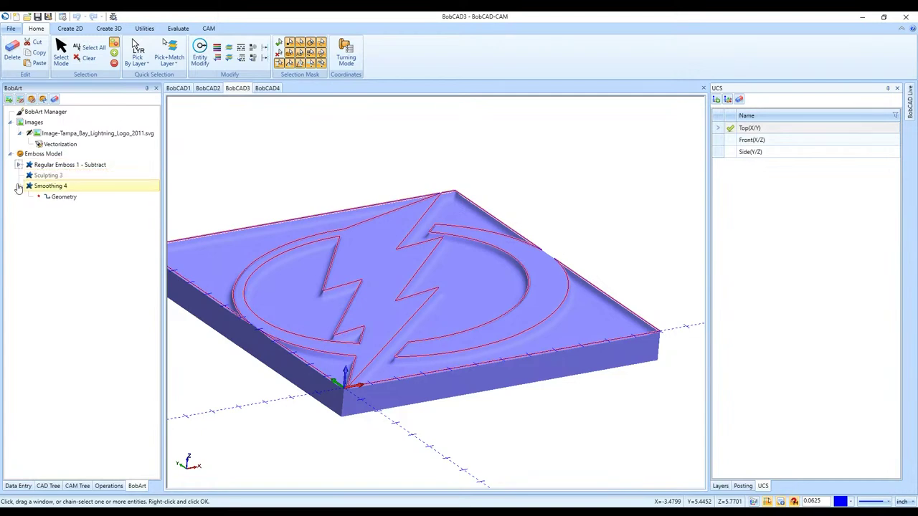
{"action": "left_click", "coordinate": [18, 186]}
{"action": "scroll", "coordinate": [481, 326], "scroll_direction": "down", "scroll_amount": 3}
{"action": "scroll", "coordinate": [482, 327], "scroll_direction": "up", "scroll_amount": 5}
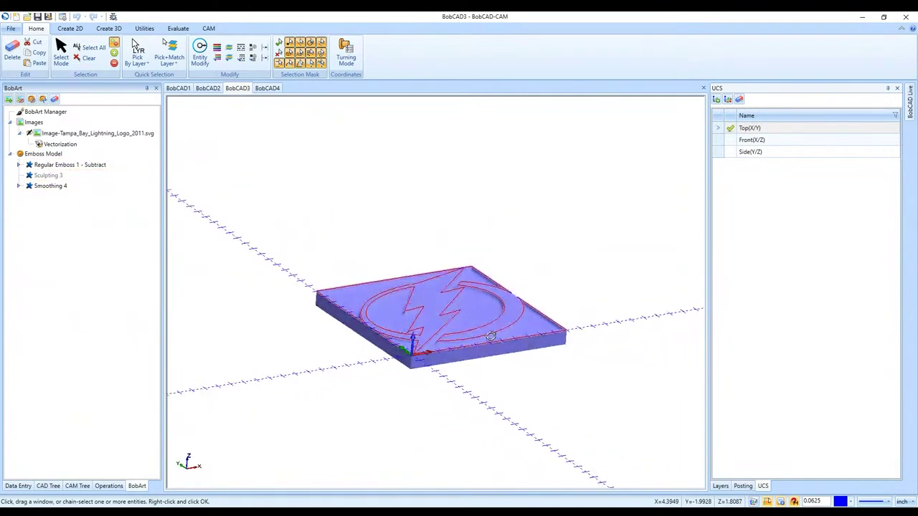
{"action": "left_click", "coordinate": [47, 124]}
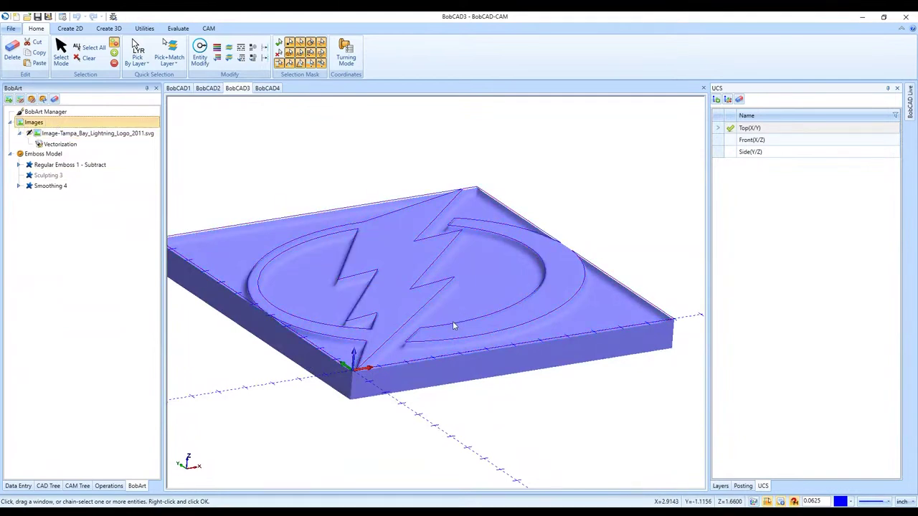
- Check the regular emboss's application type, Convex ARC cross-section and Fast Edit settings, and close them without changes
{"action": "right_click", "coordinate": [122, 165]}
{"action": "left_click", "coordinate": [137, 166]}
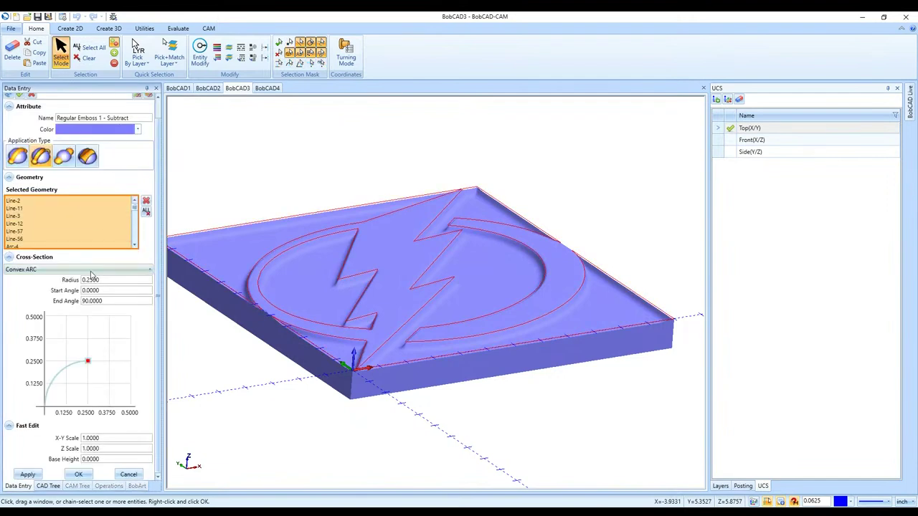
{"action": "scroll", "coordinate": [129, 328], "scroll_direction": "up", "scroll_amount": 1}
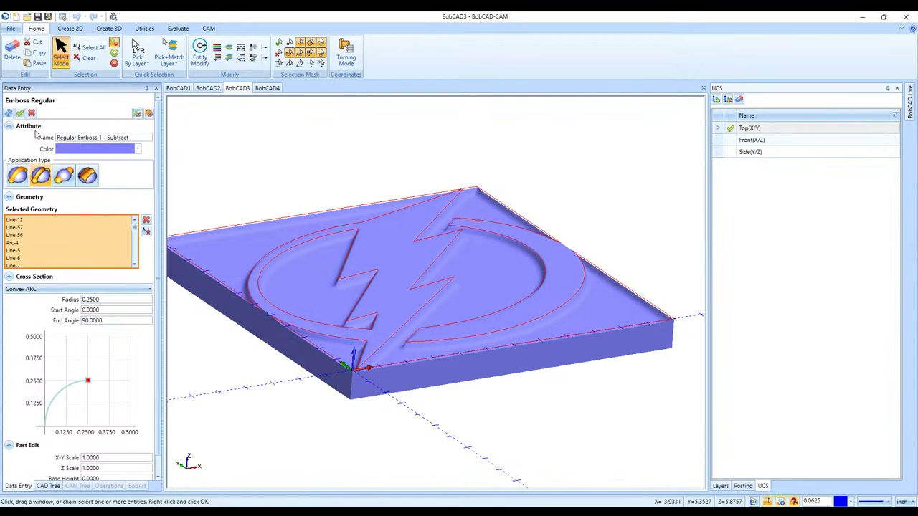
{"action": "scroll", "coordinate": [141, 408], "scroll_direction": "down", "scroll_amount": 1}
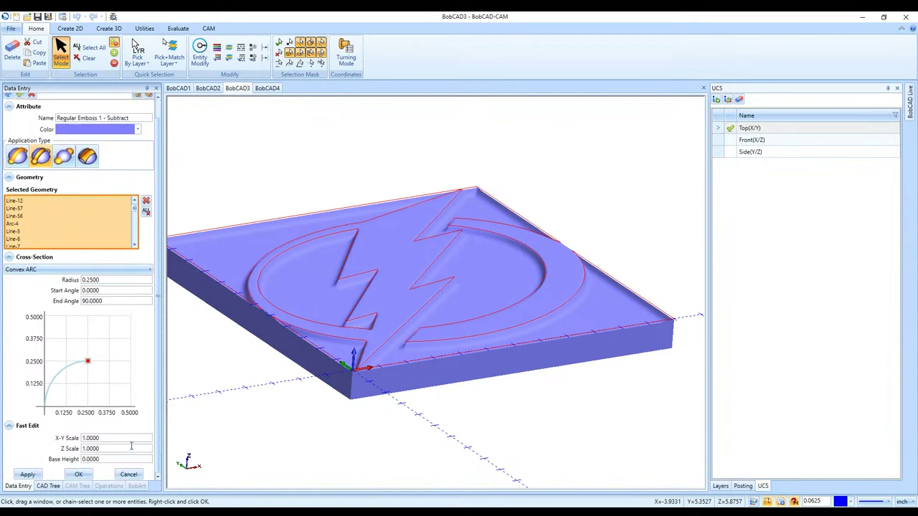
{"action": "left_click", "coordinate": [129, 473]}
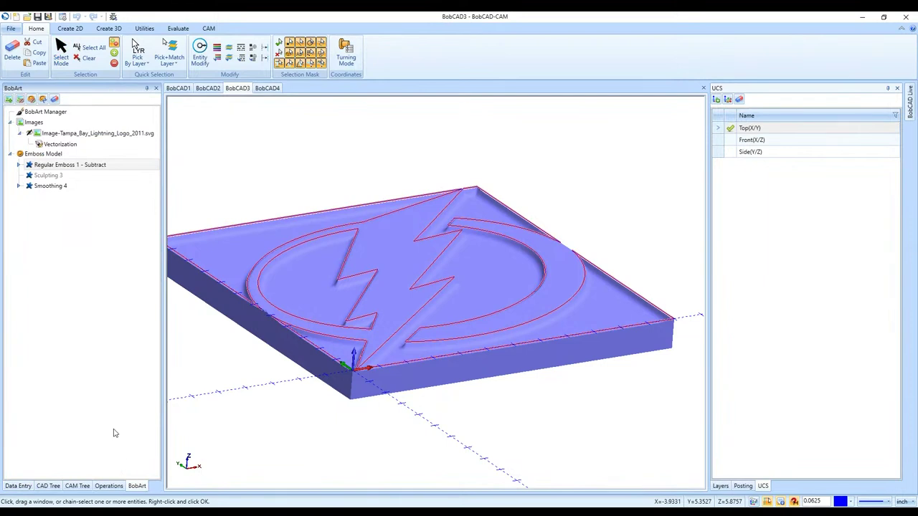
- Try to save the whole emboss model as a component/STL file on the Desktop
{"action": "left_click", "coordinate": [81, 152]}
{"action": "right_click", "coordinate": [81, 152]}
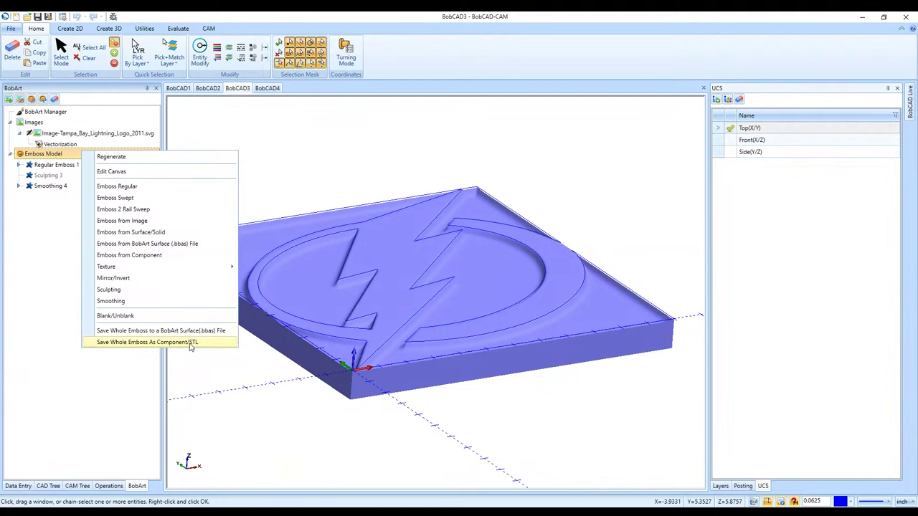
{"action": "left_click", "coordinate": [171, 366]}
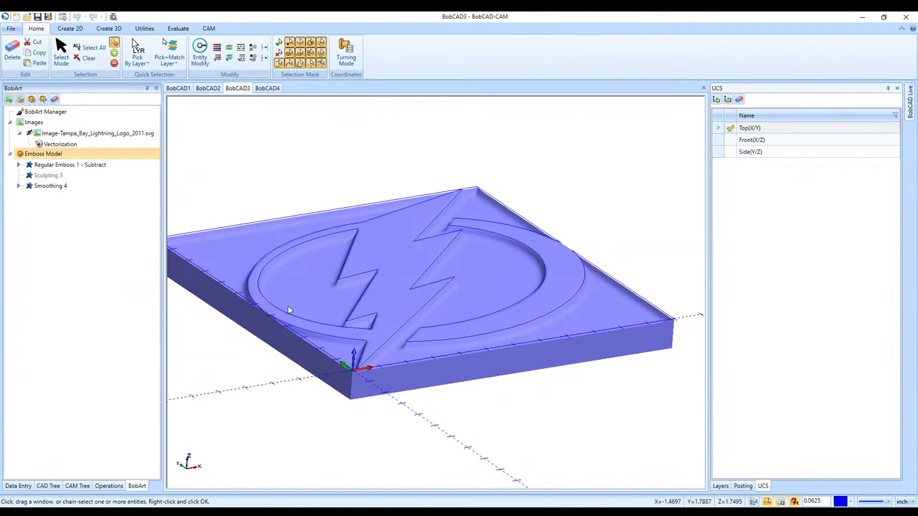
{"action": "right_click", "coordinate": [73, 155]}
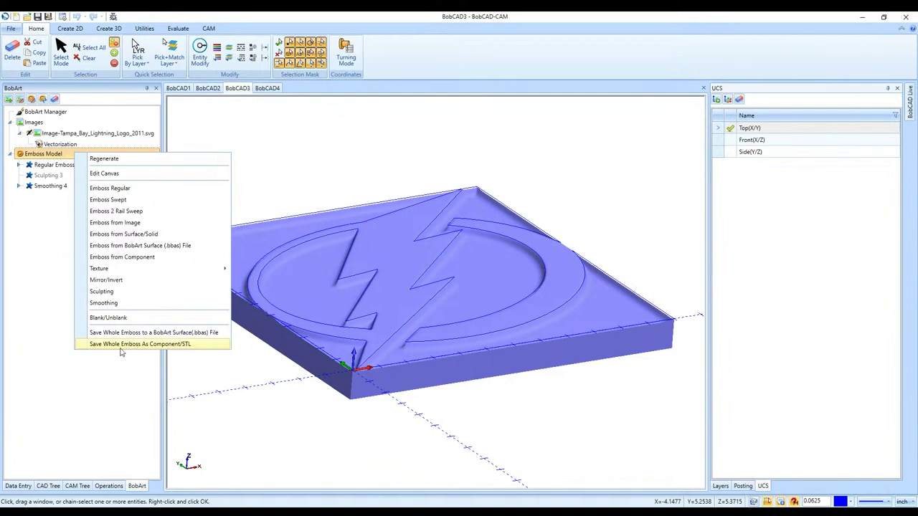
{"action": "left_click", "coordinate": [197, 348]}
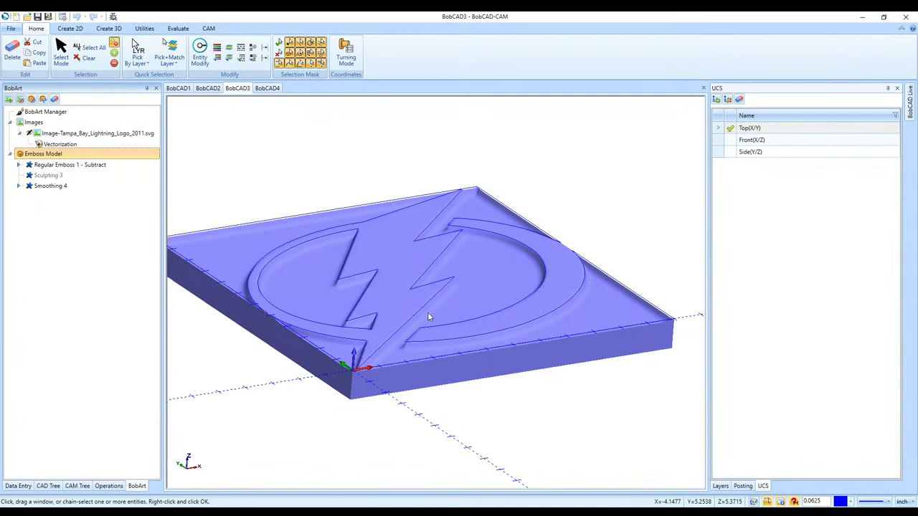
{"action": "left_click", "coordinate": [411, 456]}
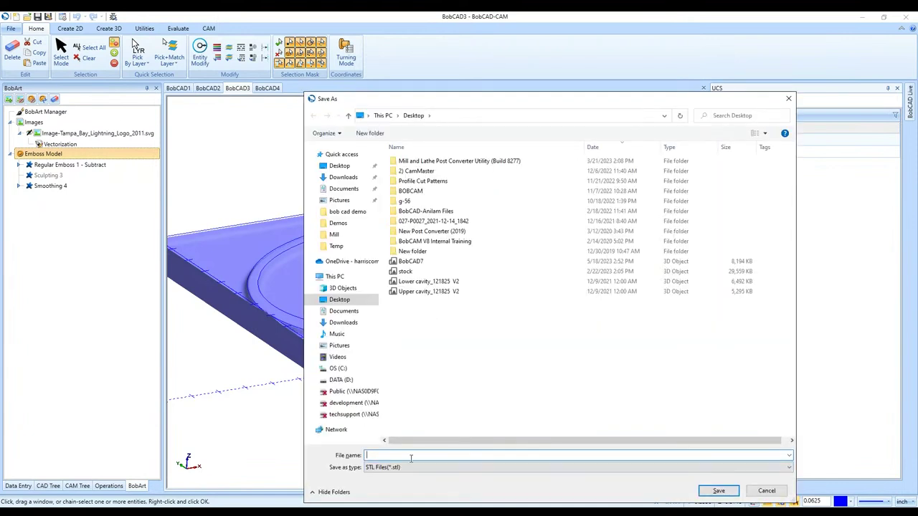
{"action": "left_click", "coordinate": [765, 492]}
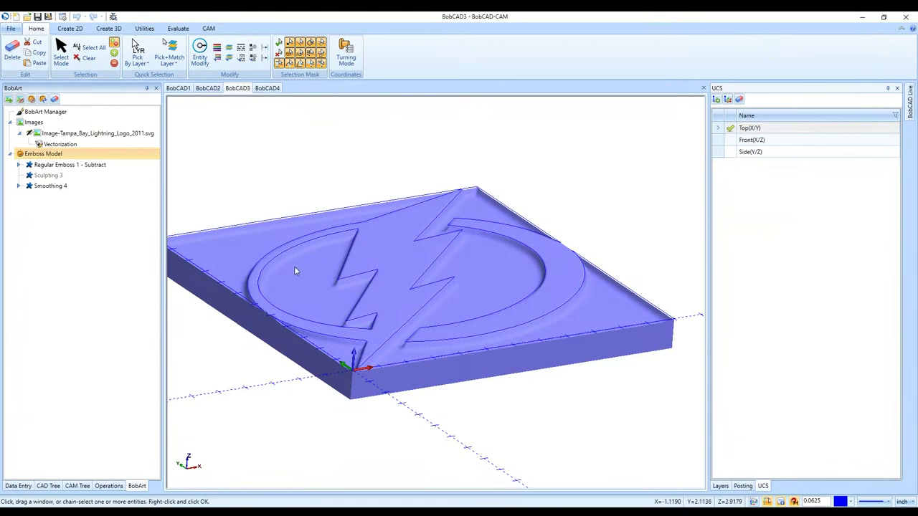
- Review the emboss model's canvas definition and close it without changes
{"action": "right_click", "coordinate": [112, 156]}
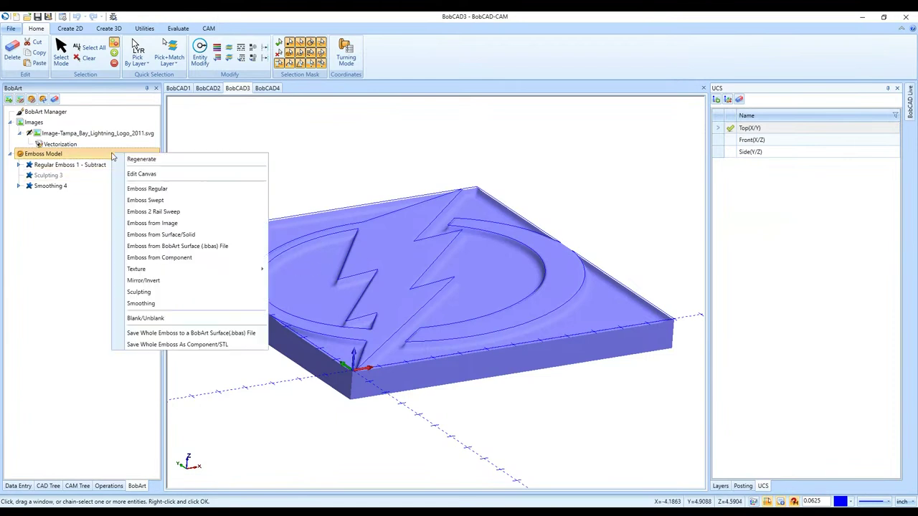
{"action": "mouse_move", "coordinate": [172, 269]}
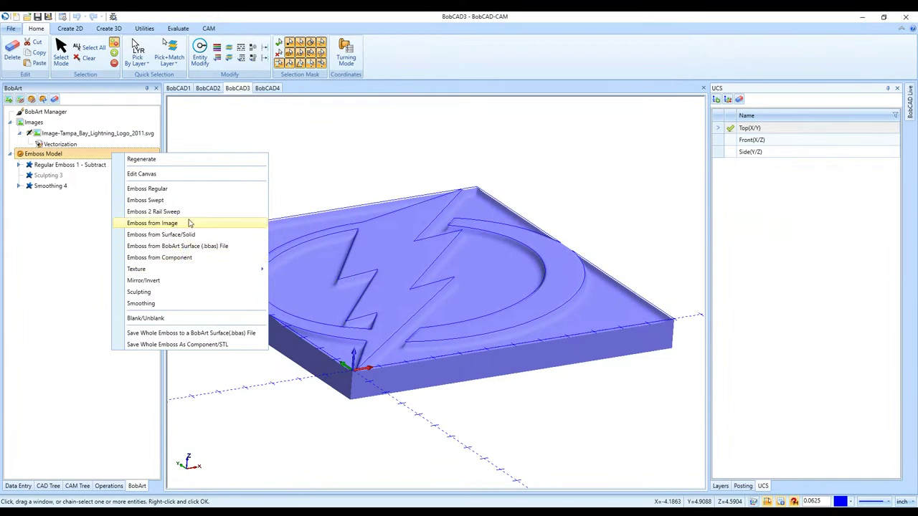
{"action": "left_click", "coordinate": [121, 175]}
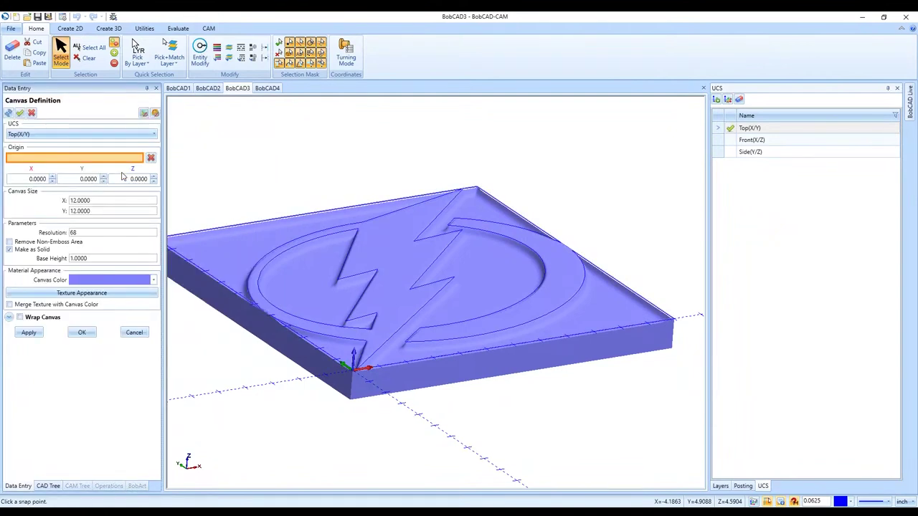
{"action": "left_click", "coordinate": [130, 336]}
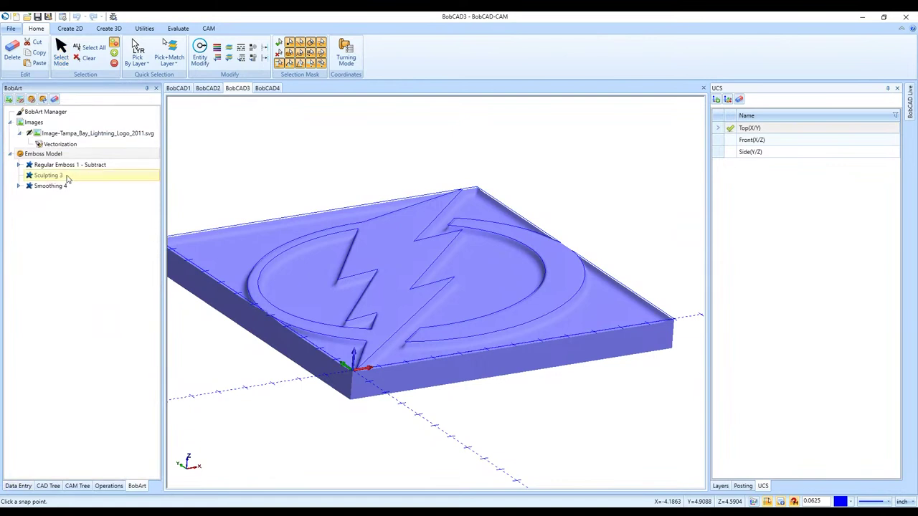
- Enable canvas wrapping for the emboss model and apply a full cylindrical wrap about the X axis
{"action": "right_click", "coordinate": [75, 153]}
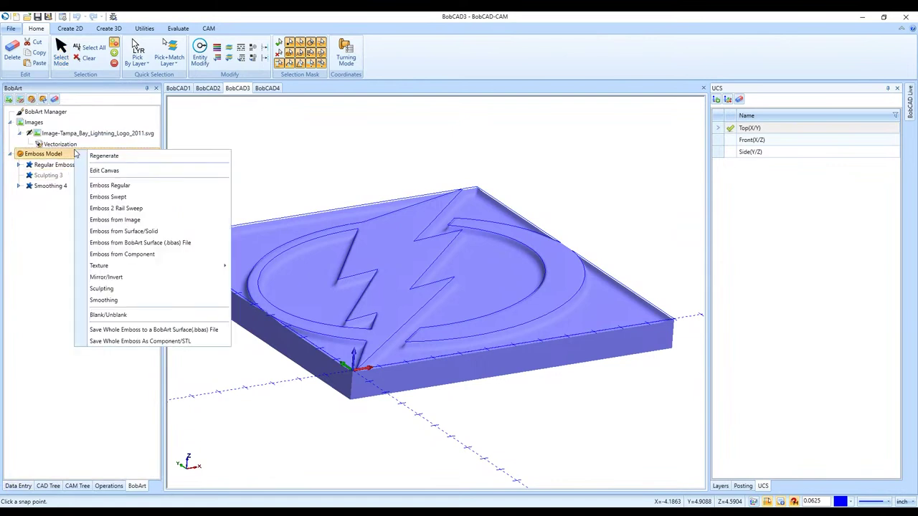
{"action": "left_click", "coordinate": [147, 172]}
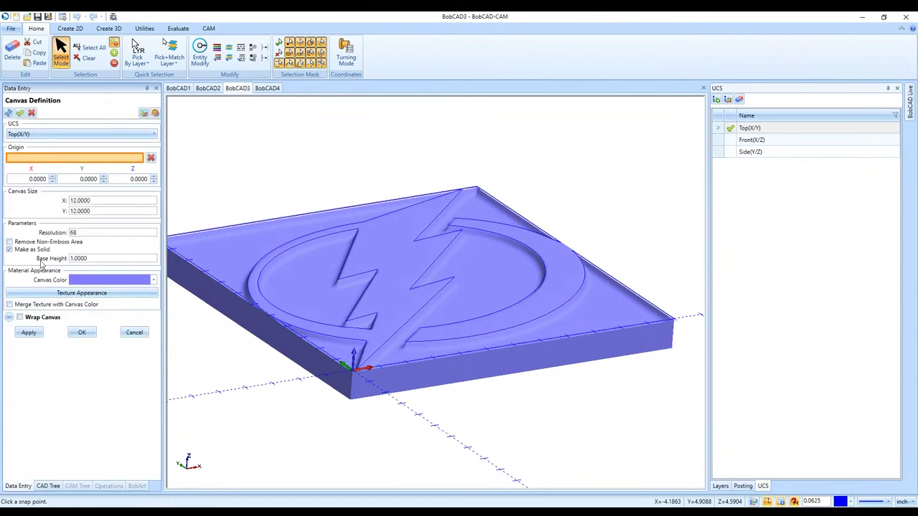
{"action": "left_click", "coordinate": [20, 319]}
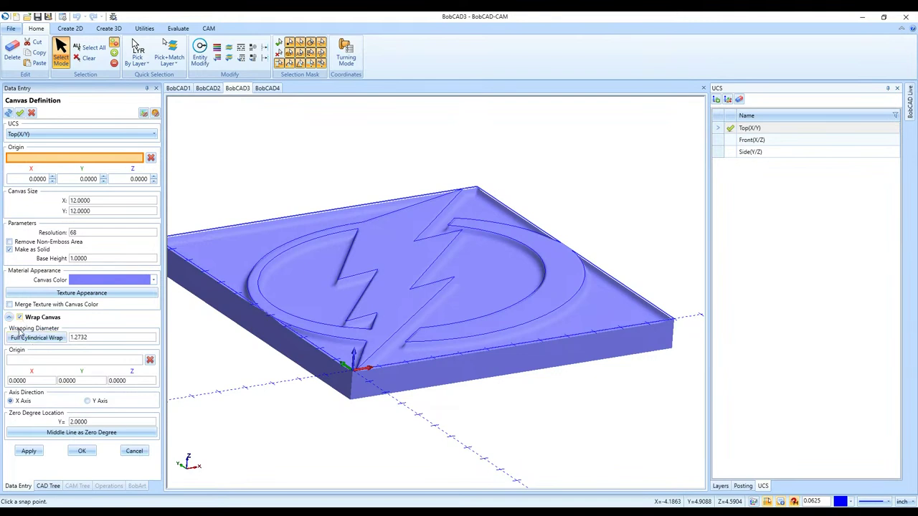
{"action": "double_click", "coordinate": [95, 337]}
{"action": "left_click", "coordinate": [32, 343]}
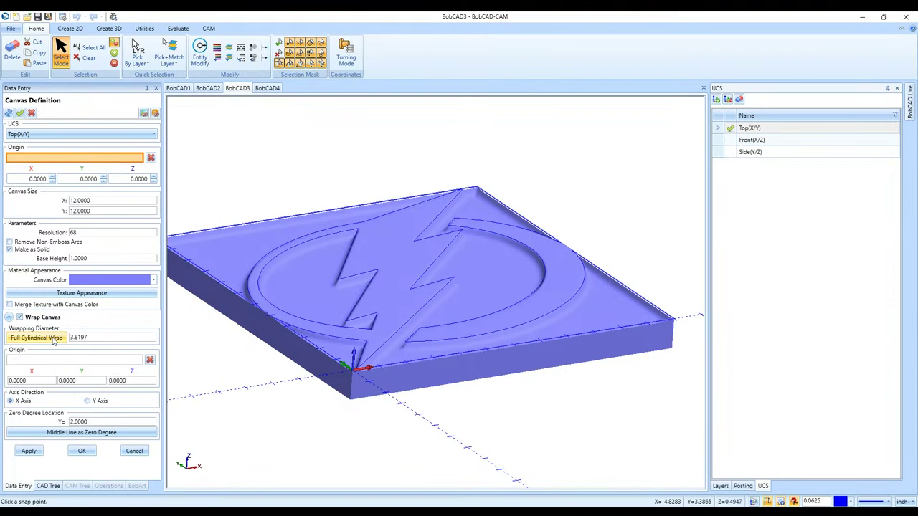
{"action": "left_click", "coordinate": [124, 339]}
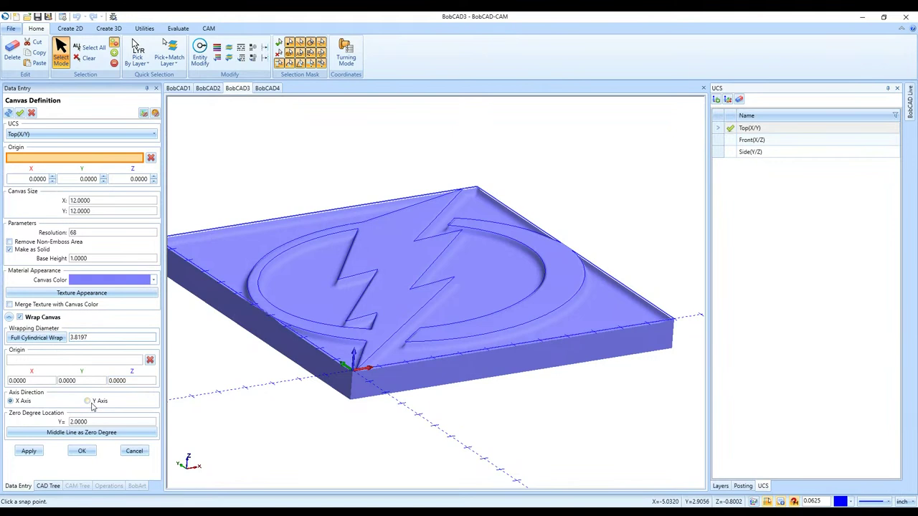
{"action": "left_click", "coordinate": [82, 452]}
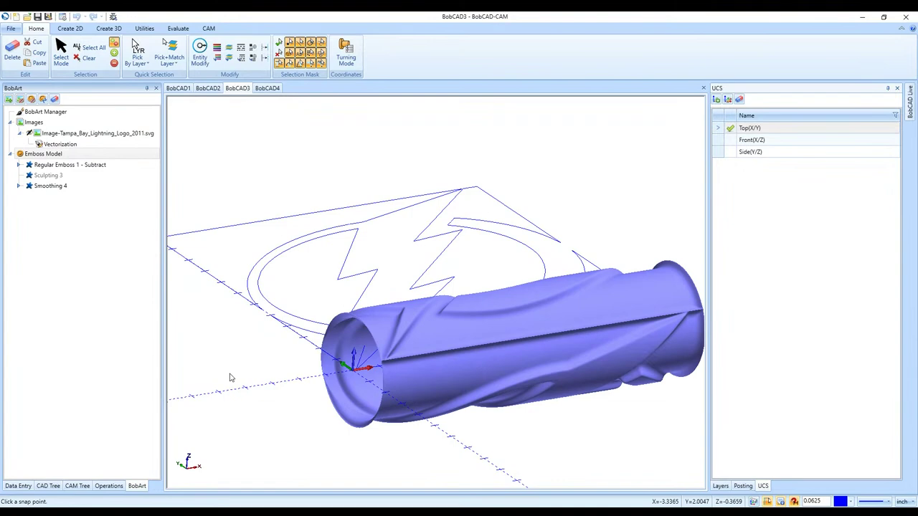
- Inspect the cylindrical emboss model's open end and seam, and check its canvas wrap settings without changing them
{"action": "scroll", "coordinate": [244, 358], "scroll_direction": "down", "scroll_amount": 2}
{"action": "middle_click_drag", "start_coordinate": [262, 338], "coordinate": [393, 351]}
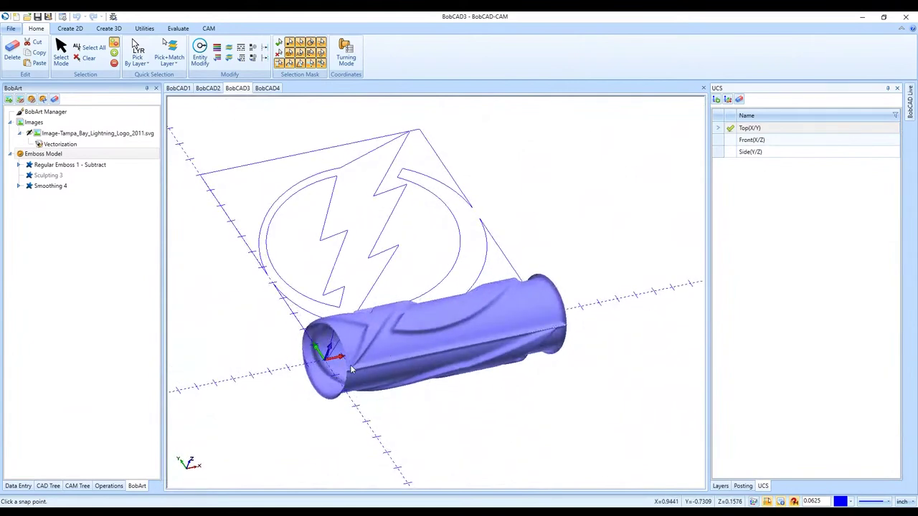
{"action": "middle_click_drag", "start_coordinate": [567, 373], "coordinate": [298, 365]}
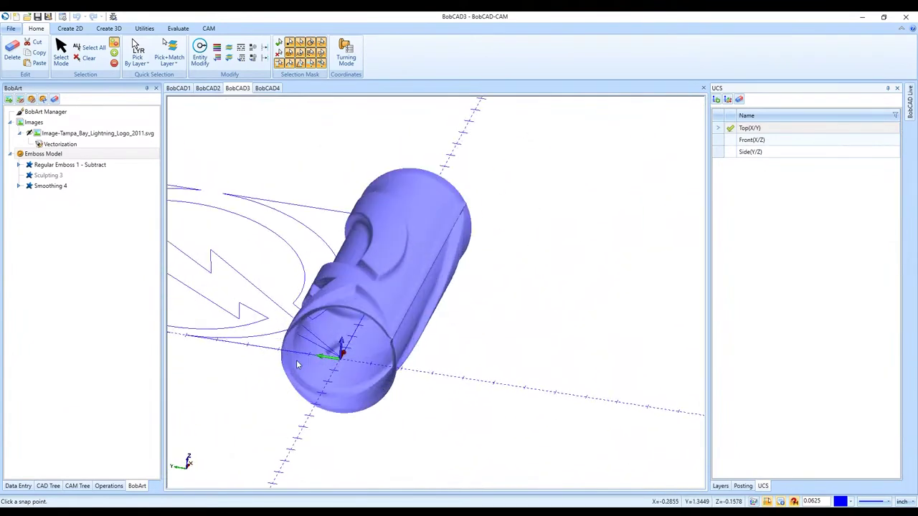
{"action": "scroll", "coordinate": [297, 365], "scroll_direction": "up", "scroll_amount": 3}
{"action": "scroll", "coordinate": [297, 365], "scroll_direction": "down", "scroll_amount": 2}
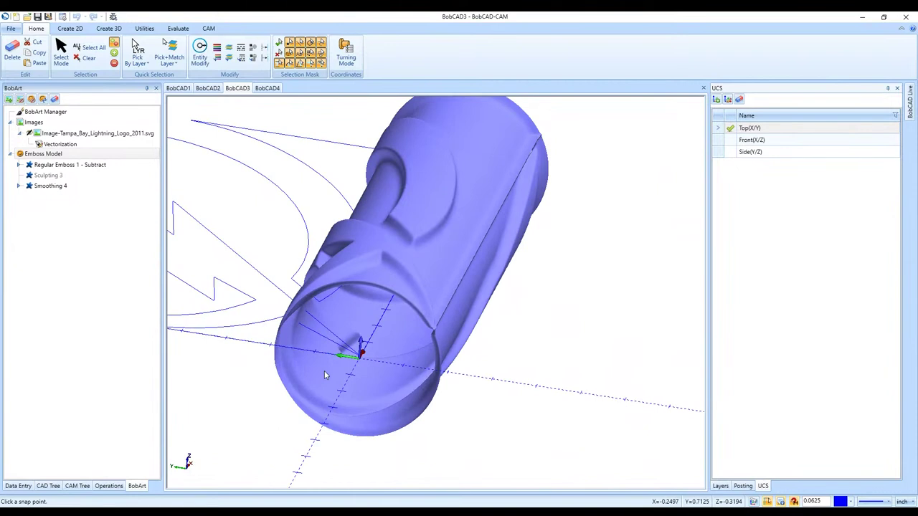
{"action": "right_click", "coordinate": [116, 154]}
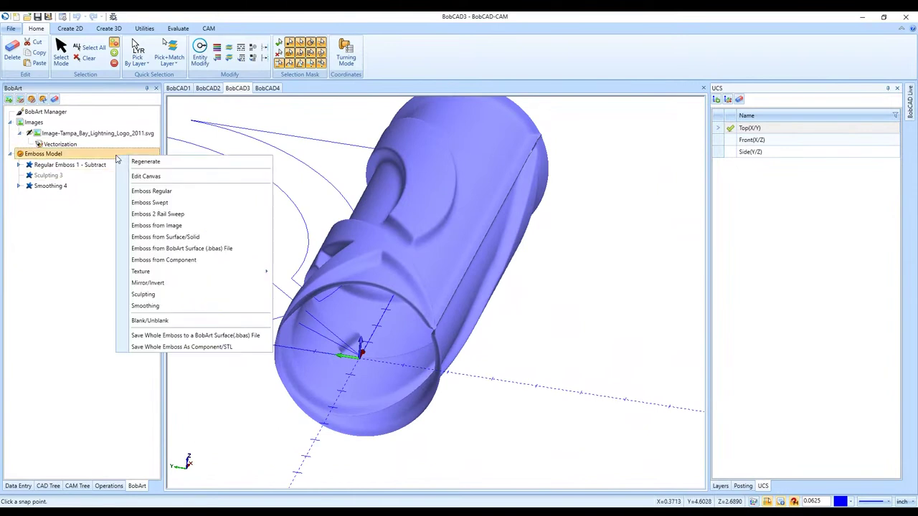
{"action": "left_click", "coordinate": [132, 174]}
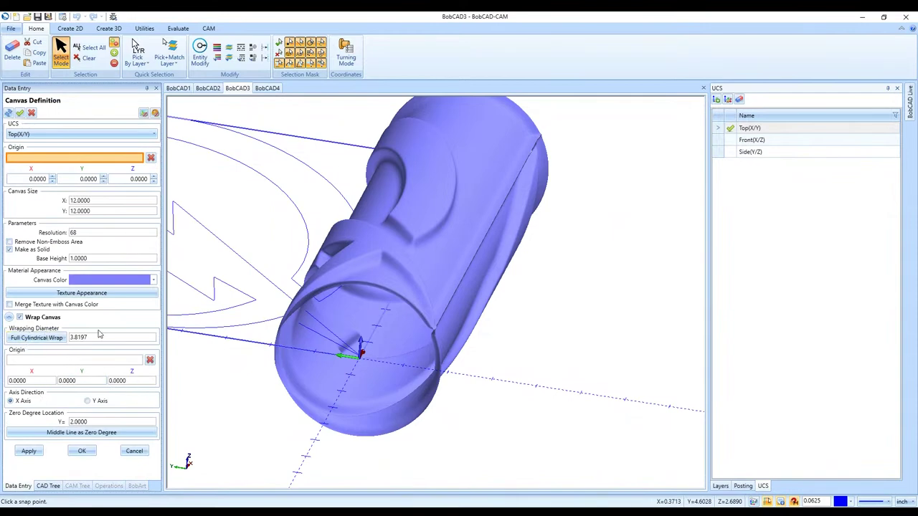
{"action": "left_click", "coordinate": [134, 450]}
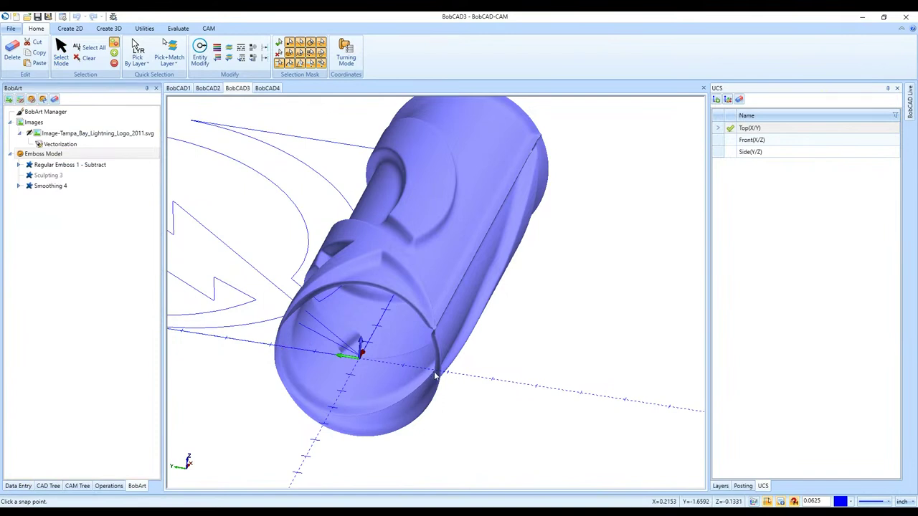
- Set the emboss model canvas's wrapping diameter to 6.0000 and apply it
{"action": "scroll", "coordinate": [440, 381], "scroll_direction": "down", "scroll_amount": 2}
{"action": "middle_click_drag", "start_coordinate": [442, 382], "coordinate": [153, 229]}
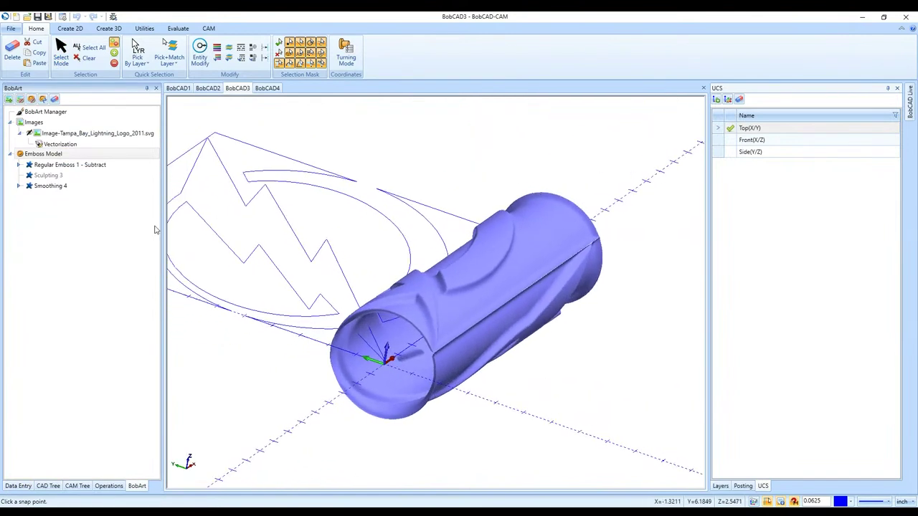
{"action": "right_click", "coordinate": [104, 165]}
{"action": "left_click", "coordinate": [105, 155]}
{"action": "right_click", "coordinate": [105, 154]}
{"action": "left_click", "coordinate": [112, 175]}
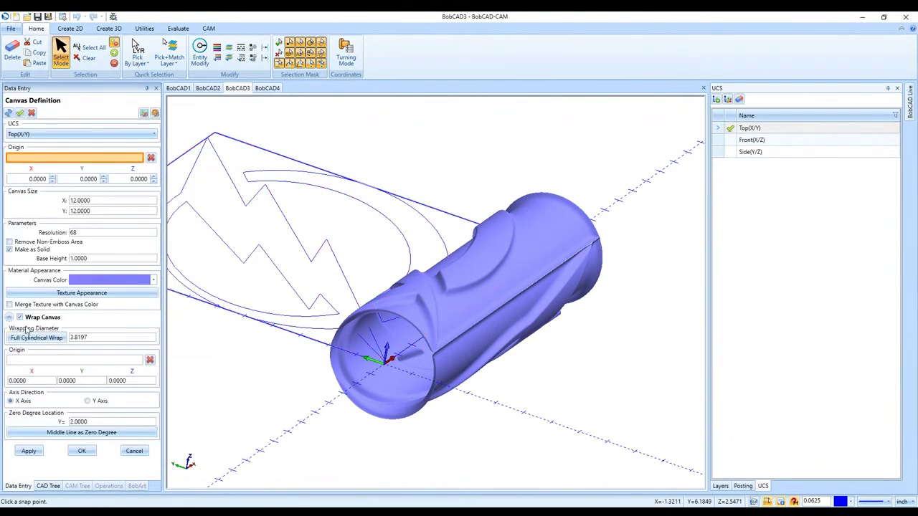
{"action": "double_click", "coordinate": [101, 337]}
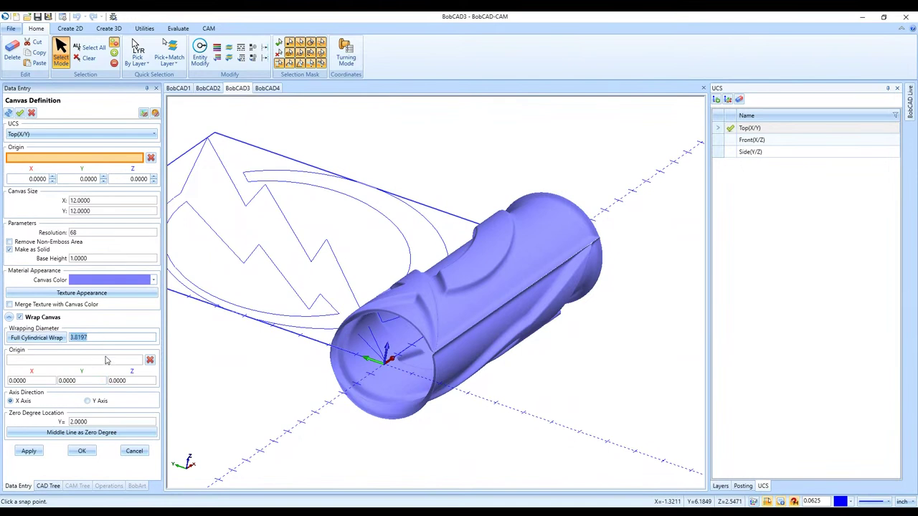
{"action": "type", "text": "6.0000"}
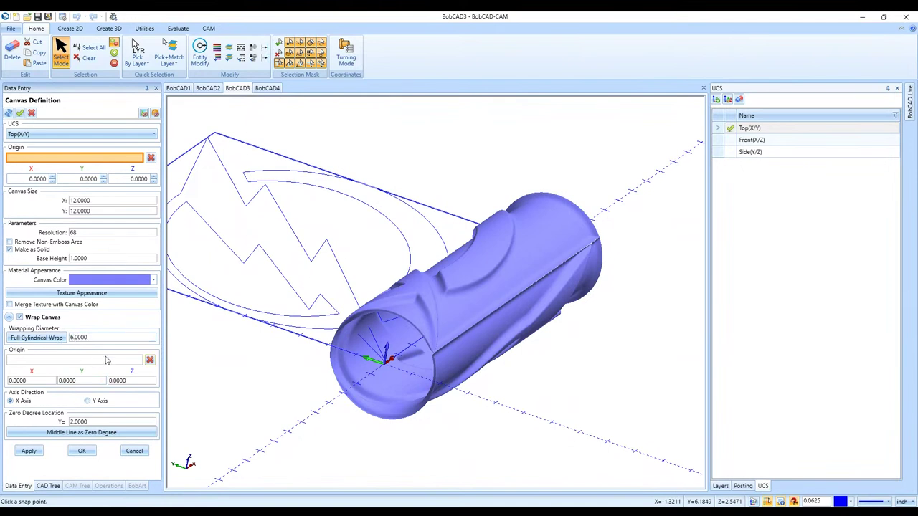
{"action": "left_click", "coordinate": [85, 452]}
- Examine the partially wrapped emboss model from its end and outer sides, and bring up the emboss model's commands
{"action": "middle_click_drag", "start_coordinate": [630, 362], "coordinate": [443, 365]}
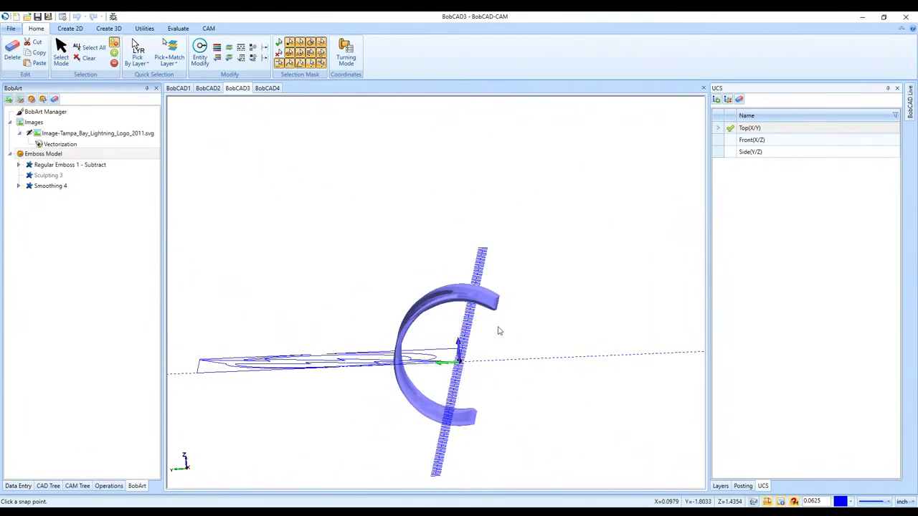
{"action": "middle_click_drag", "start_coordinate": [500, 332], "coordinate": [508, 398]}
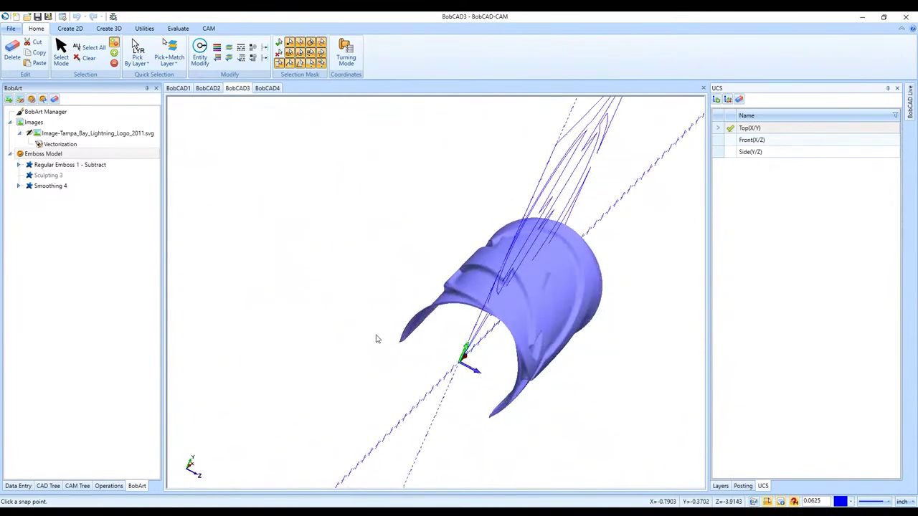
{"action": "middle_click_drag", "start_coordinate": [548, 344], "coordinate": [395, 376]}
{"action": "middle_click_drag", "start_coordinate": [530, 210], "coordinate": [399, 230]}
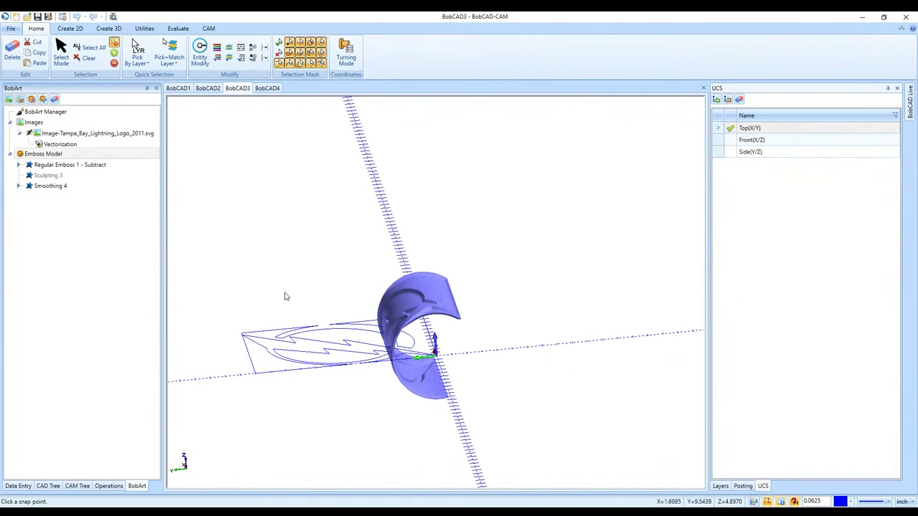
{"action": "right_click", "coordinate": [122, 159]}
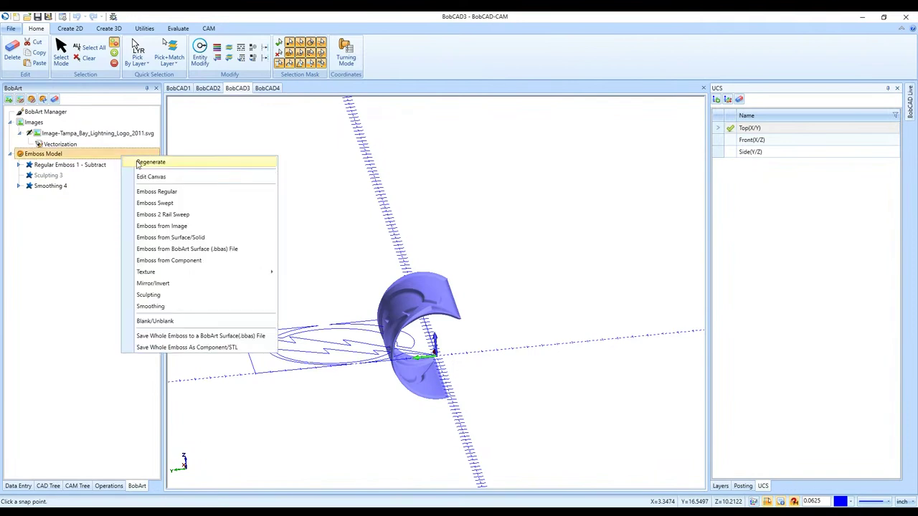
- Edit the emboss model's canvas so its wrapping diameter is twice the full cylindrical wrap value, 7.6394
{"action": "left_click", "coordinate": [185, 179]}
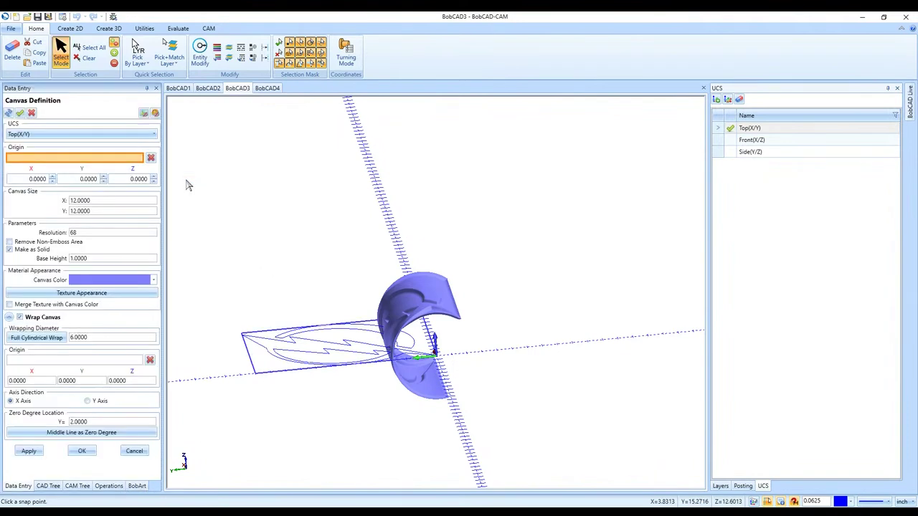
{"action": "left_click", "coordinate": [51, 341]}
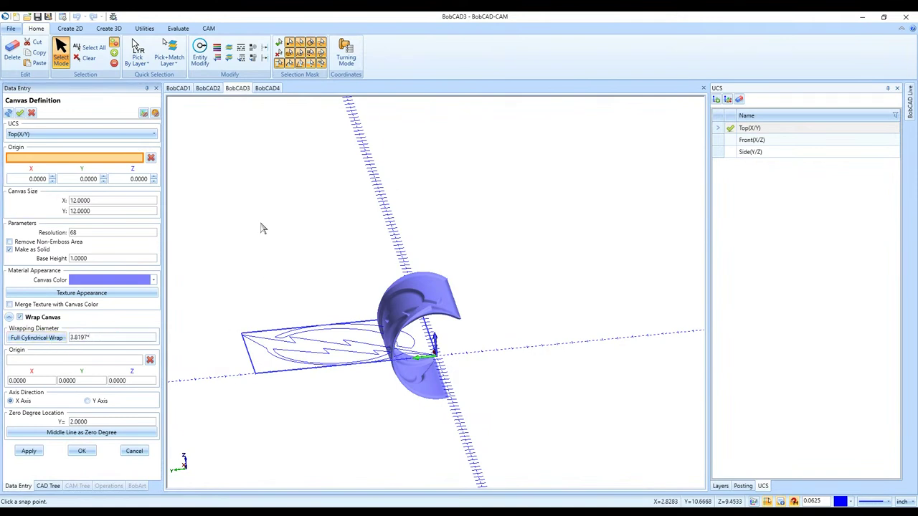
{"action": "key", "text": "Return"}
{"action": "left_click", "coordinate": [77, 452]}
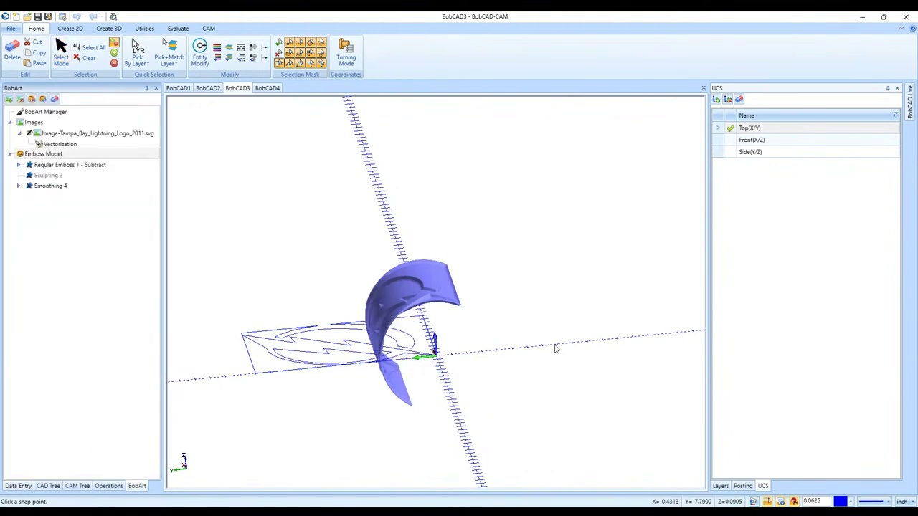
- In the side view, sketch a check line about 17.49 inches long across both ends of the wrapped emboss, and undo it
{"action": "key", "text": "ctrl+r"}
{"action": "key", "text": "ctrl+f"}
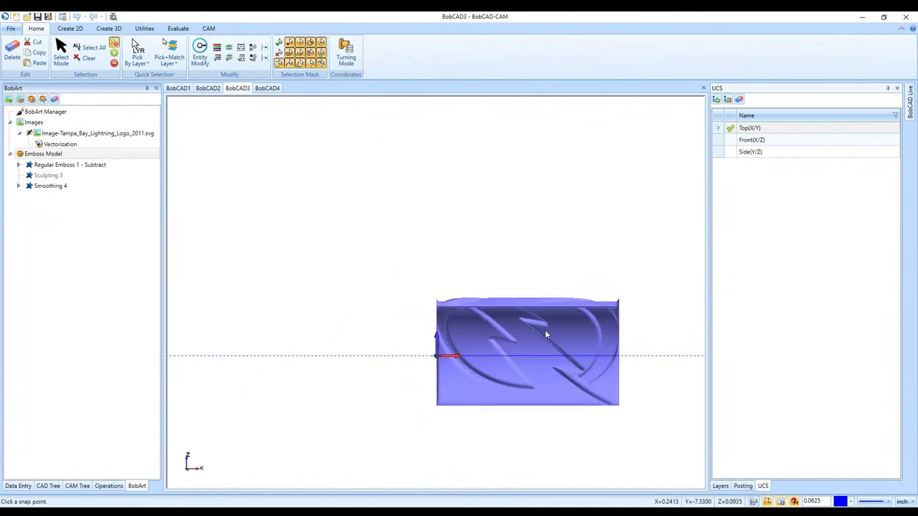
{"action": "key", "text": "ctrl+r"}
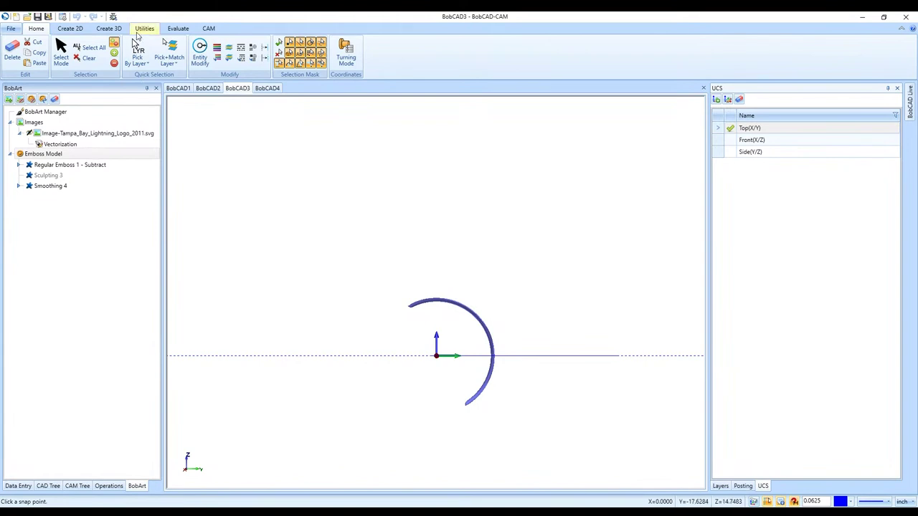
{"action": "left_click", "coordinate": [70, 28]}
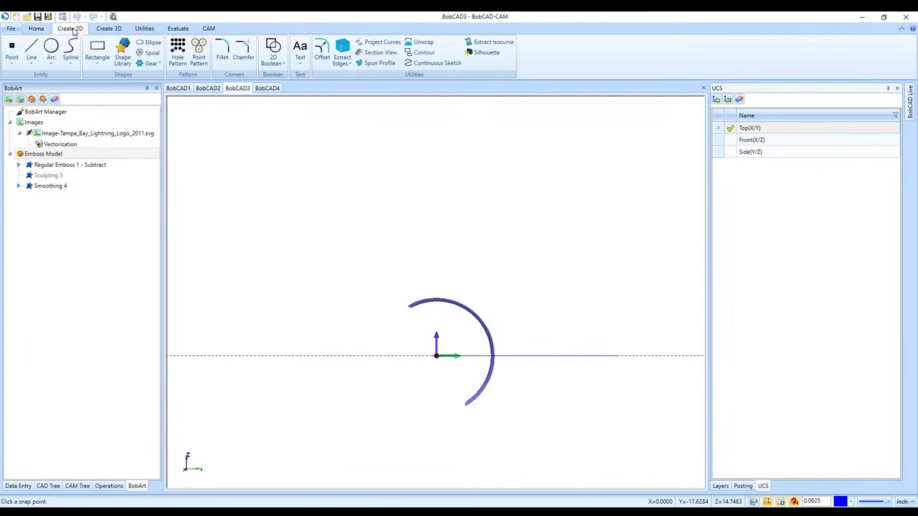
{"action": "left_click", "coordinate": [32, 50]}
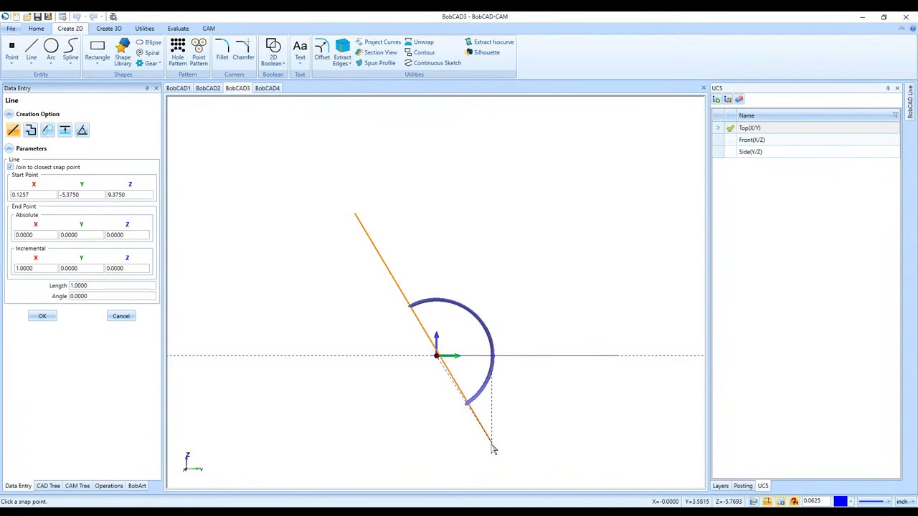
{"action": "left_click", "coordinate": [492, 449]}
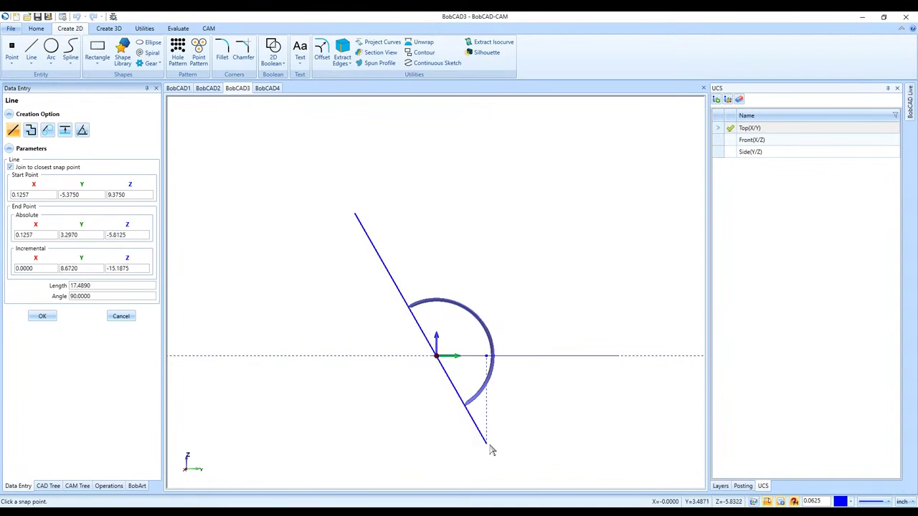
{"action": "left_click", "coordinate": [121, 316]}
{"action": "scroll", "coordinate": [475, 399], "scroll_direction": "up", "scroll_amount": 3}
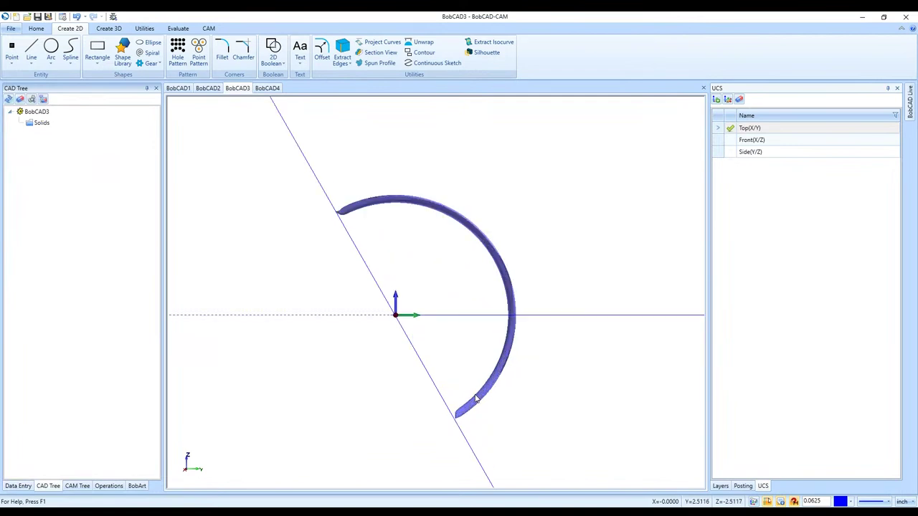
{"action": "scroll", "coordinate": [475, 399], "scroll_direction": "down", "scroll_amount": 3}
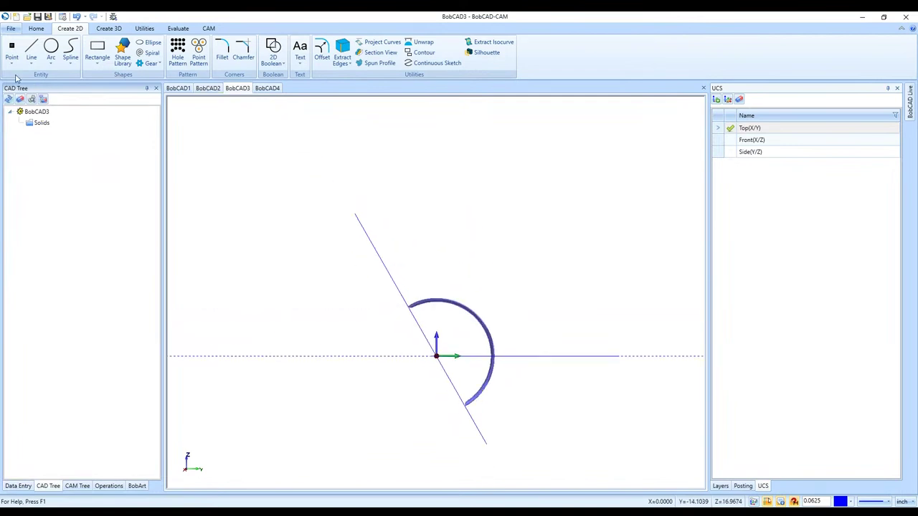
{"action": "left_click", "coordinate": [76, 20]}
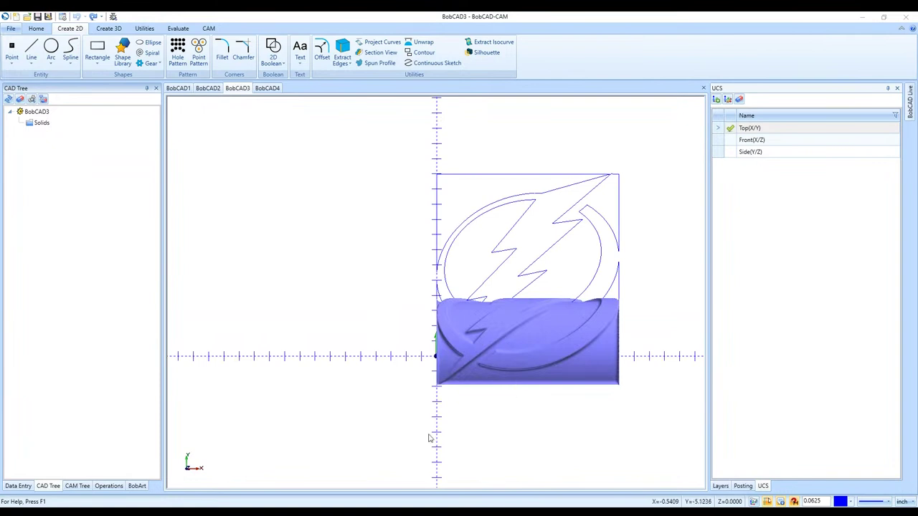
- Edit the emboss model's canvas so its wrapping diameter is four times the full cylindrical wrap value, 15.2788
{"action": "middle_click_drag", "start_coordinate": [429, 438], "coordinate": [350, 378]}
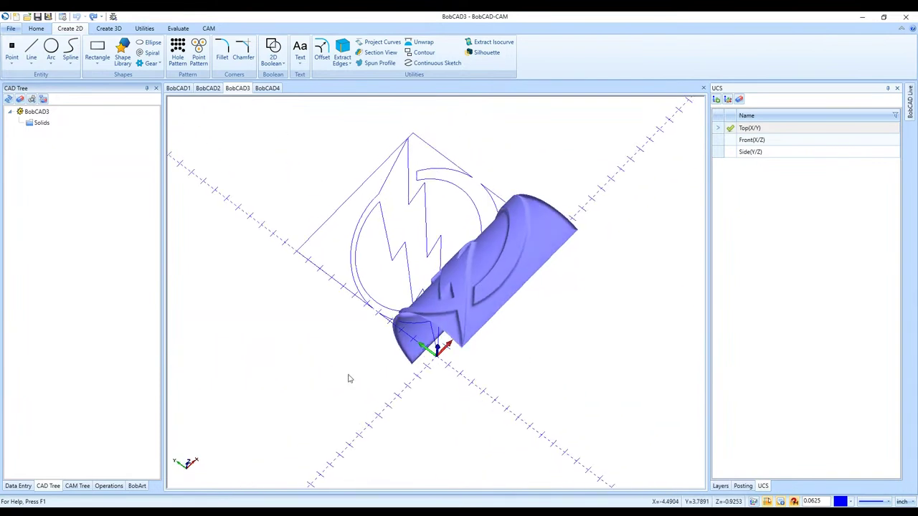
{"action": "left_click", "coordinate": [130, 488]}
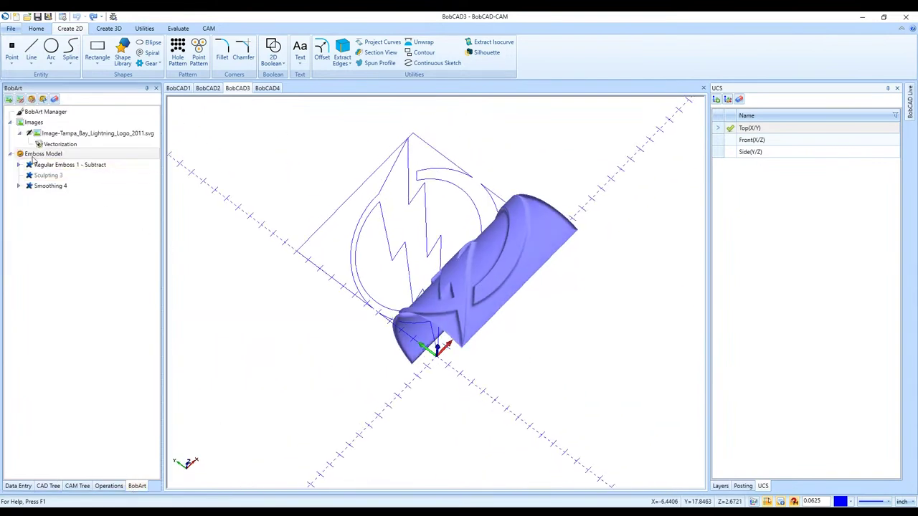
{"action": "right_click", "coordinate": [72, 153]}
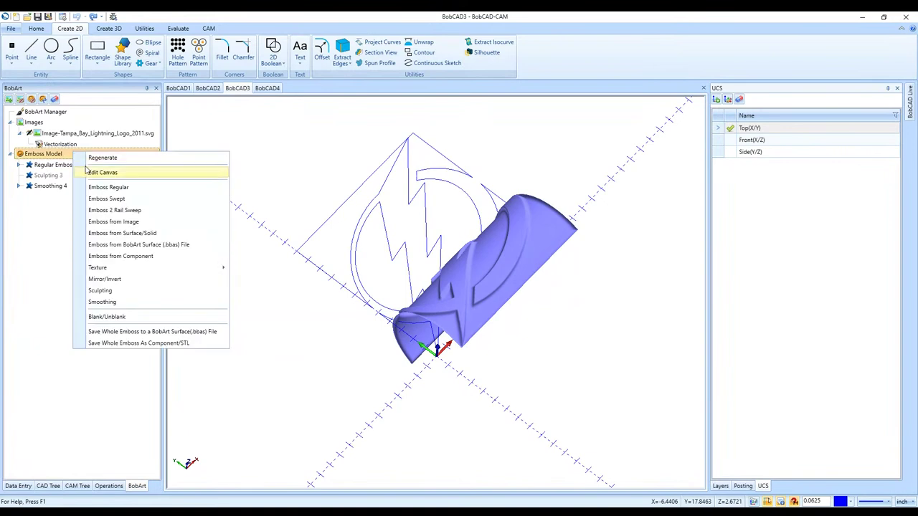
{"action": "left_click", "coordinate": [145, 178]}
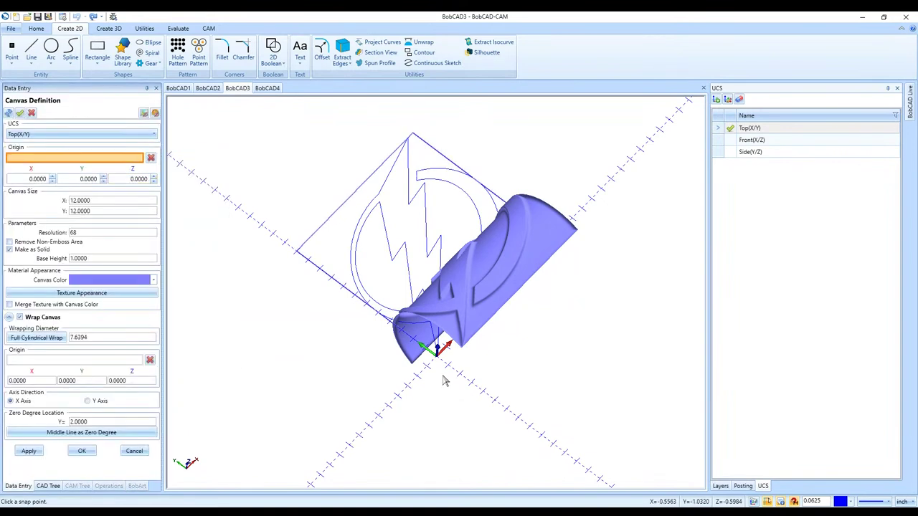
{"action": "middle_click_drag", "start_coordinate": [458, 337], "coordinate": [540, 363]}
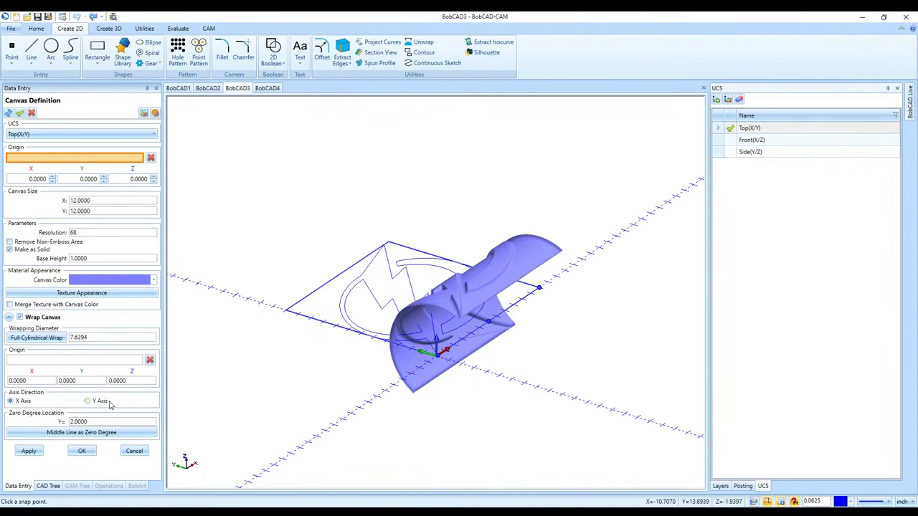
{"action": "left_click", "coordinate": [30, 320]}
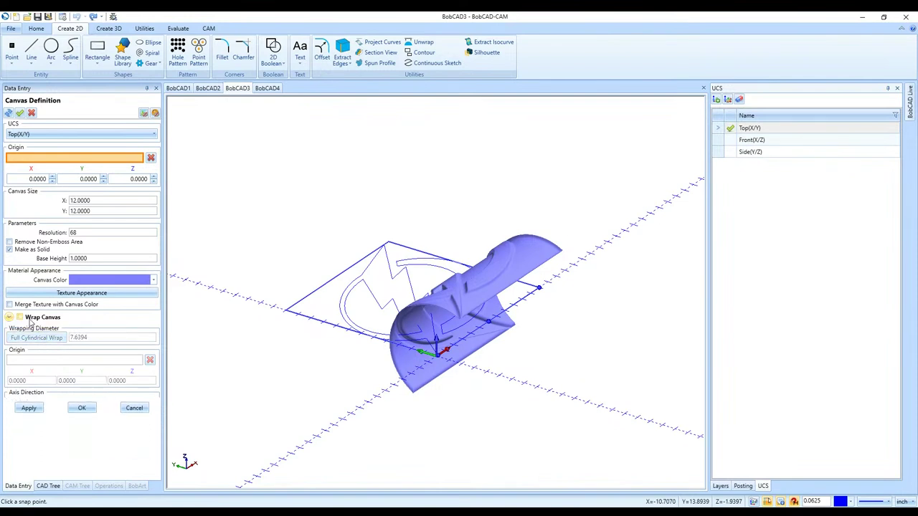
{"action": "left_click", "coordinate": [30, 320]}
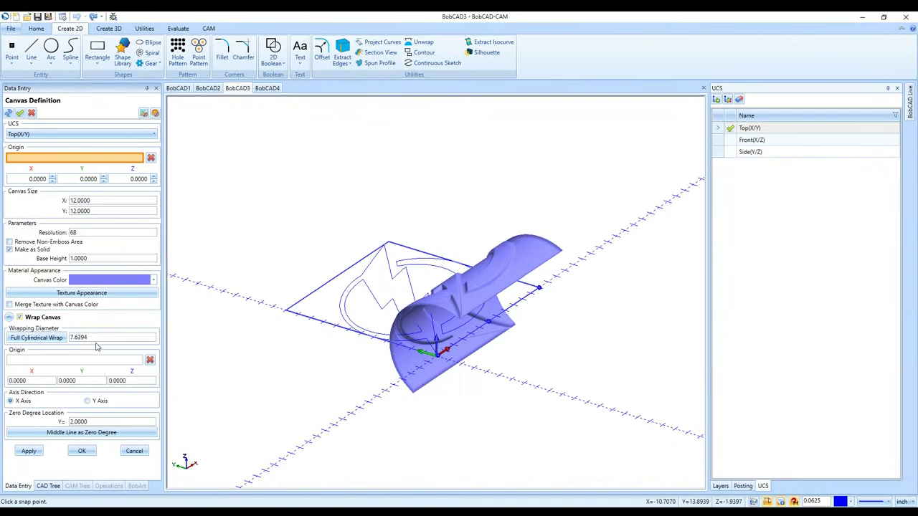
{"action": "left_click", "coordinate": [30, 339]}
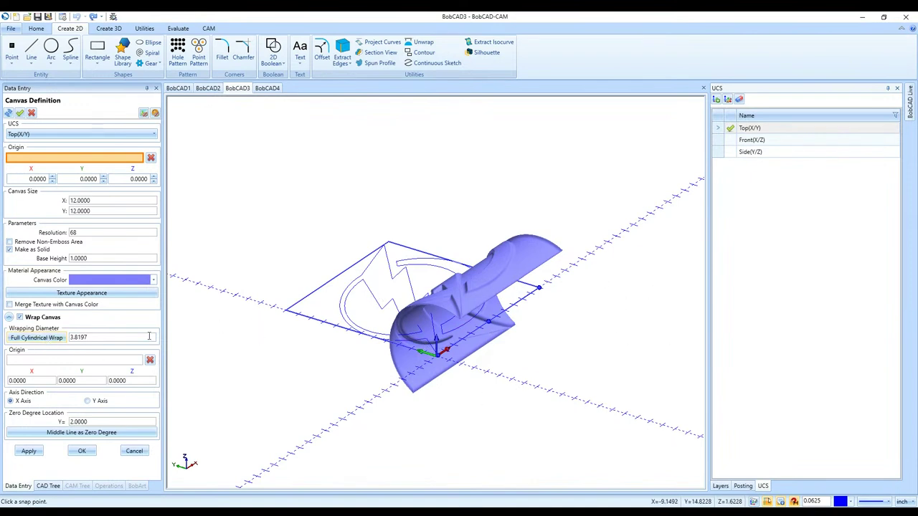
{"action": "right_click", "coordinate": [105, 337]}
{"action": "left_click", "coordinate": [94, 337]}
{"action": "type", "text": "*4"}
{"action": "key", "text": "Return"}
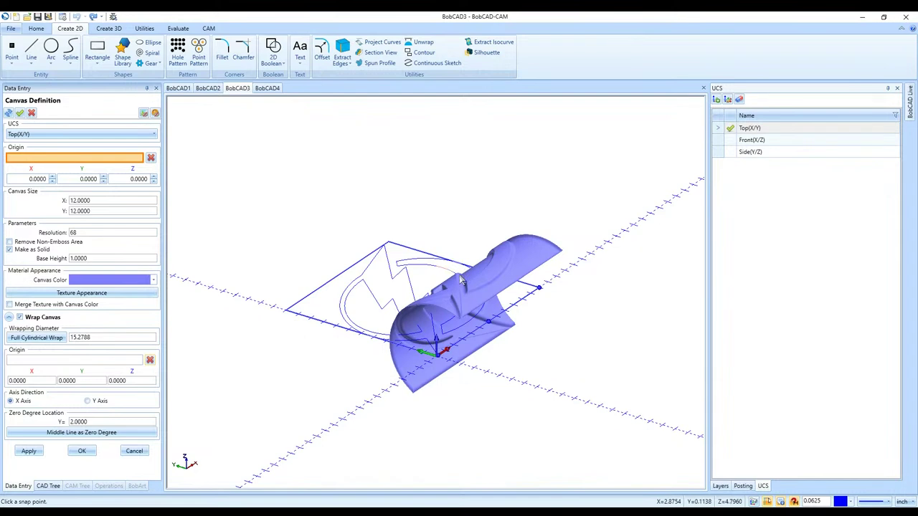
{"action": "left_click", "coordinate": [83, 451]}
- Examine the curvature of the rewrapped emboss model from the side and at an angle
{"action": "middle_click_drag", "start_coordinate": [416, 281], "coordinate": [508, 338]}
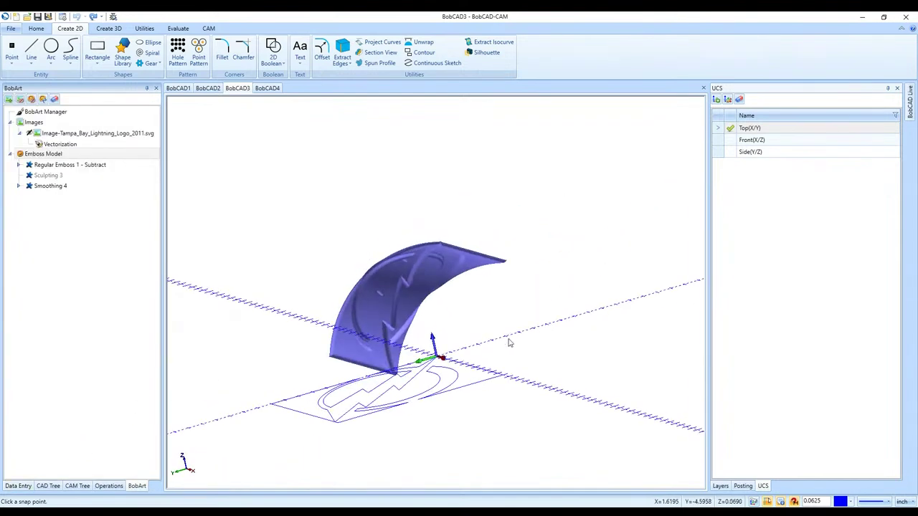
{"action": "key", "text": "ctrl+t"}
{"action": "key", "text": "ctrl+r"}
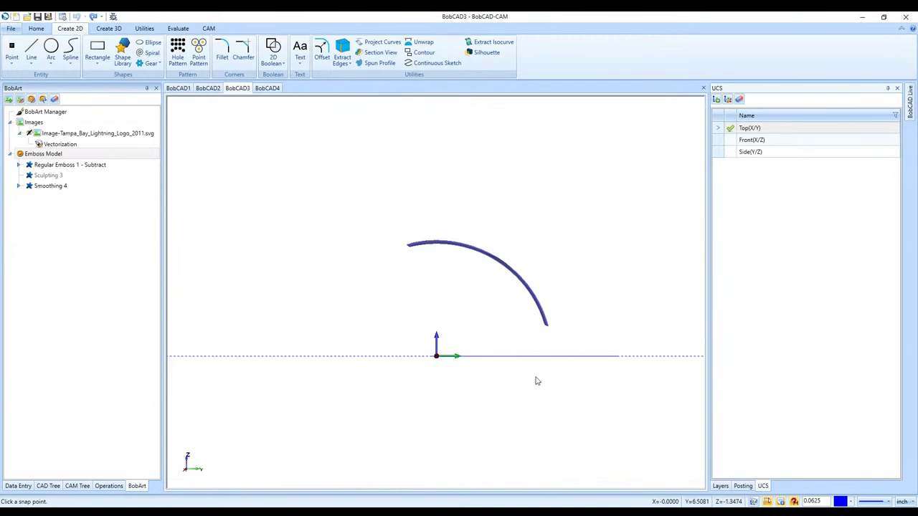
{"action": "middle_click_drag", "start_coordinate": [537, 381], "coordinate": [519, 365]}
{"action": "scroll", "coordinate": [590, 354], "scroll_direction": "up", "scroll_amount": 4}
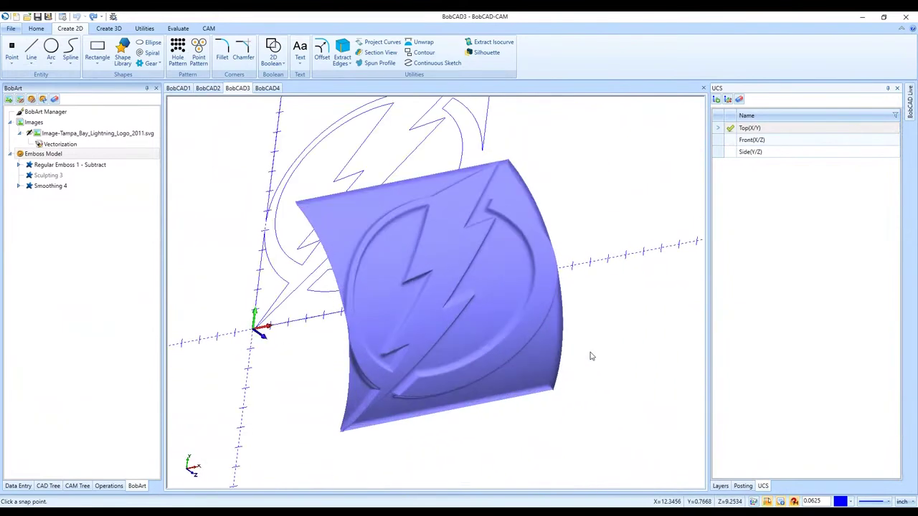
{"action": "left_click", "coordinate": [79, 486]}
{"action": "middle_click_drag", "start_coordinate": [576, 368], "coordinate": [524, 389]}
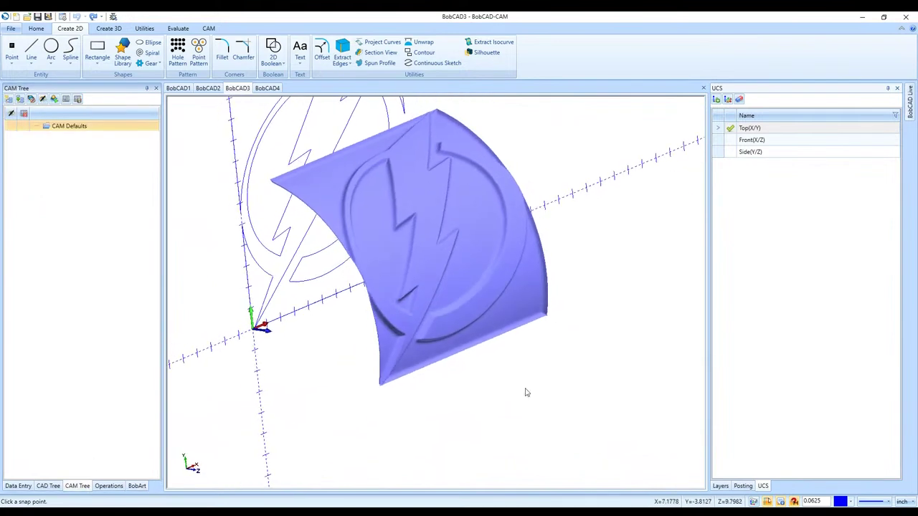
{"action": "left_click", "coordinate": [112, 486]}
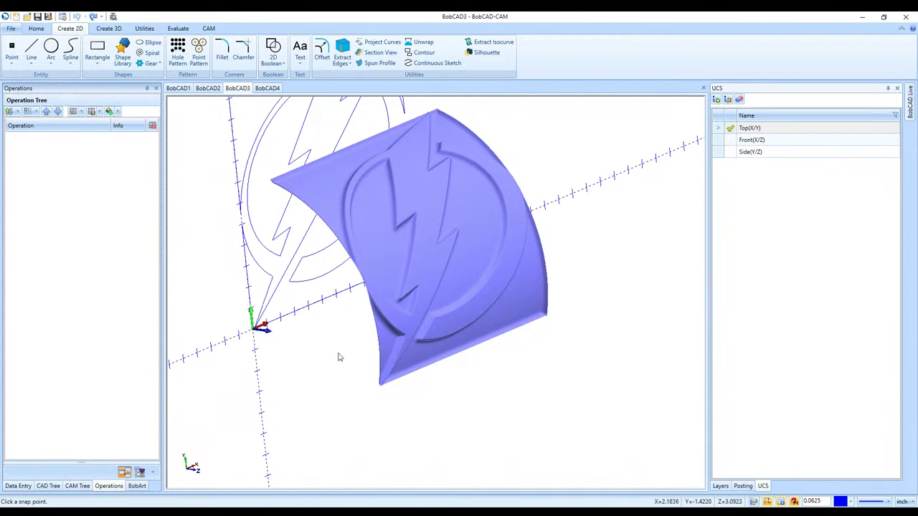
{"action": "left_click", "coordinate": [139, 488]}
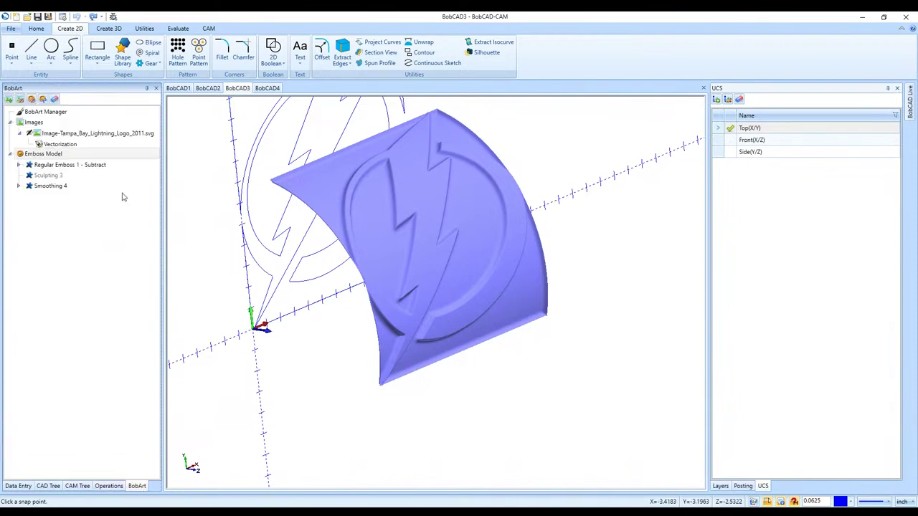
- Edit the emboss model's canvas to reset its wrapping diameter to double the full cylindrical wrap value, 7.6394
{"action": "right_click", "coordinate": [137, 152]}
{"action": "left_click", "coordinate": [149, 158]}
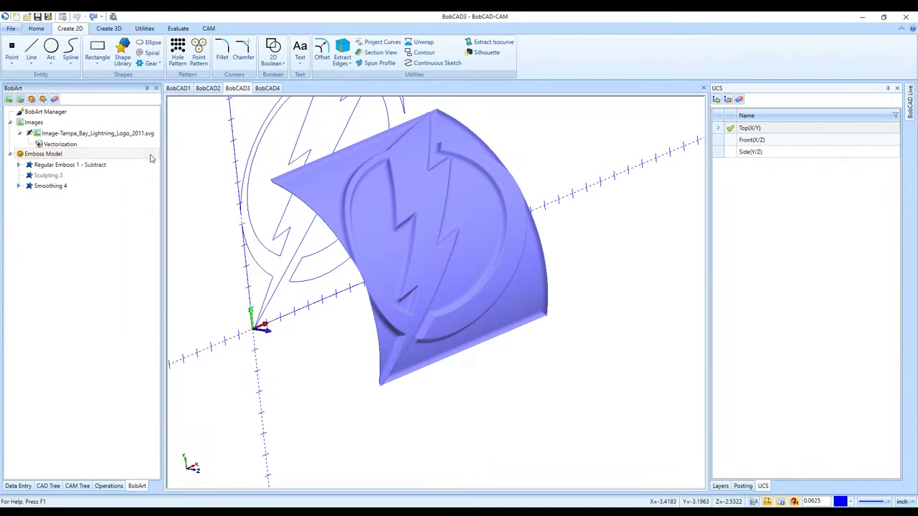
{"action": "right_click", "coordinate": [148, 154]}
{"action": "left_click", "coordinate": [165, 175]}
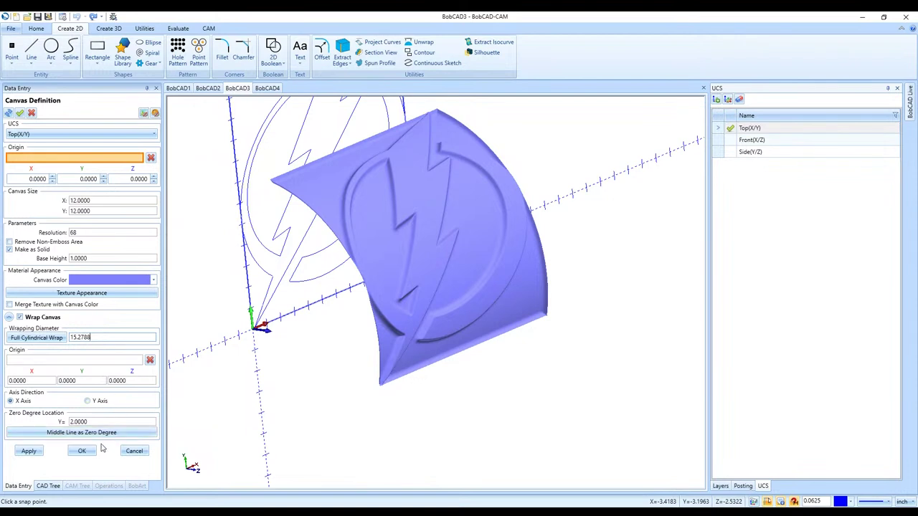
{"action": "left_click", "coordinate": [36, 337]}
{"action": "key", "text": "Return"}
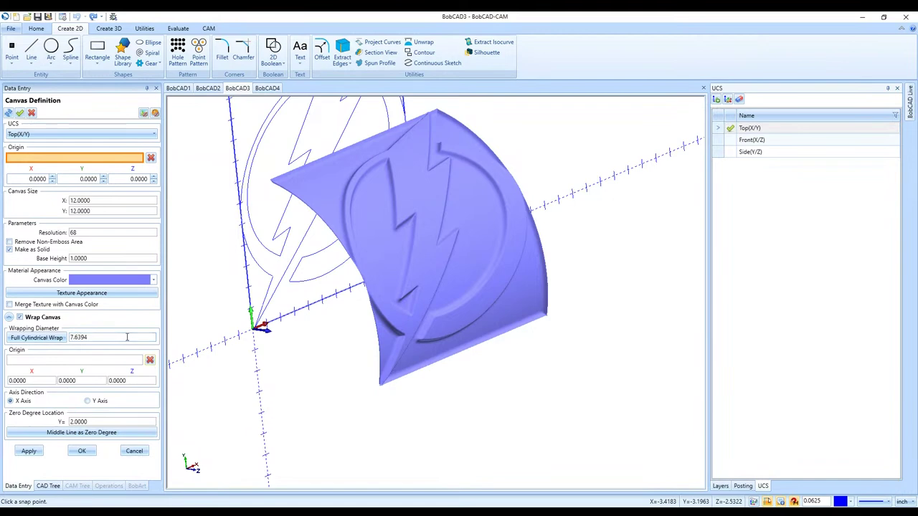
{"action": "left_click", "coordinate": [85, 450]}
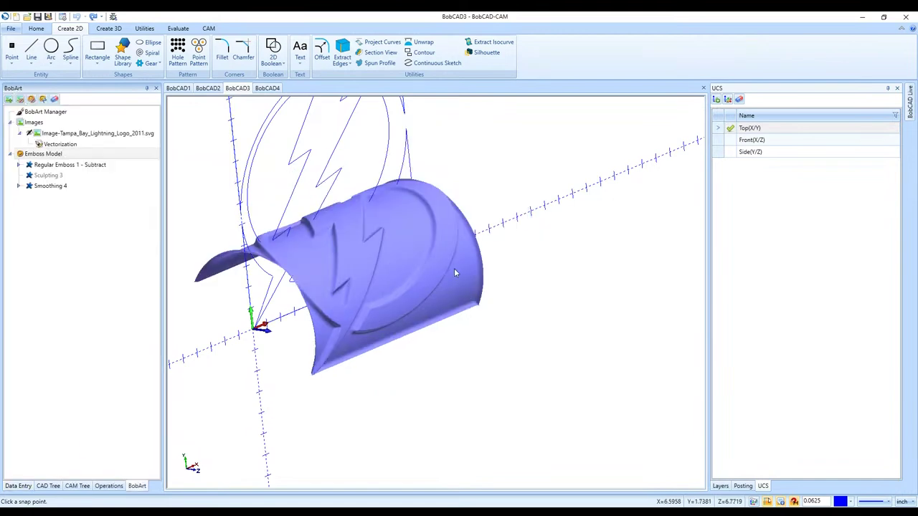
{"action": "middle_click_drag", "start_coordinate": [454, 270], "coordinate": [545, 256]}
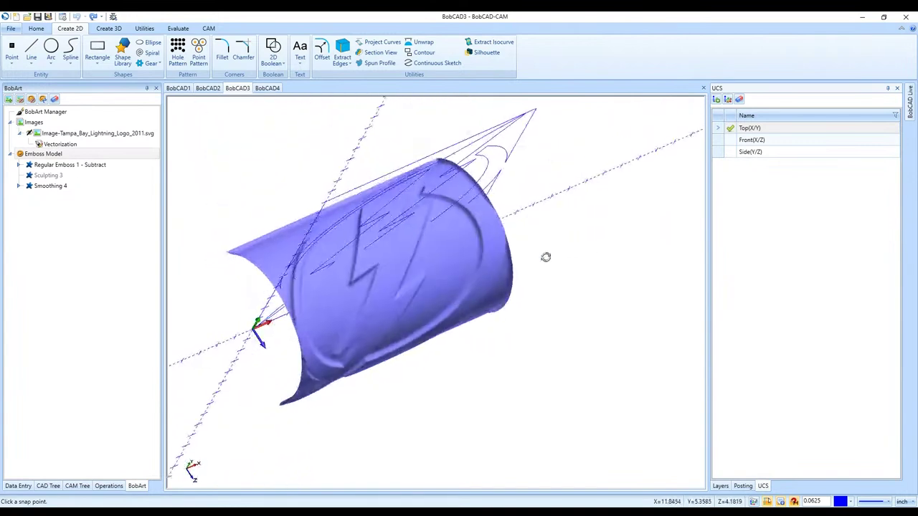
- Save the whole emboss as an STL file named test1demo on the Desktop, without overwriting the existing test1 file
{"action": "right_click", "coordinate": [96, 155]}
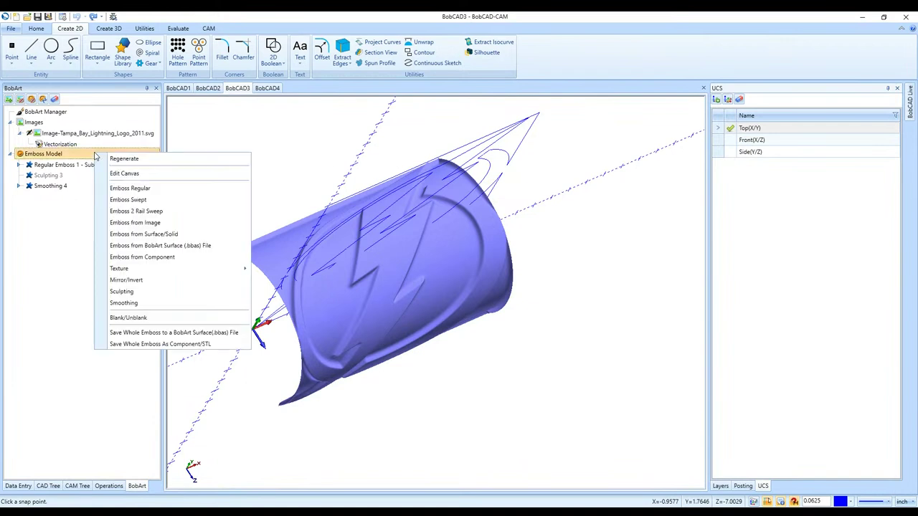
{"action": "left_click", "coordinate": [123, 346]}
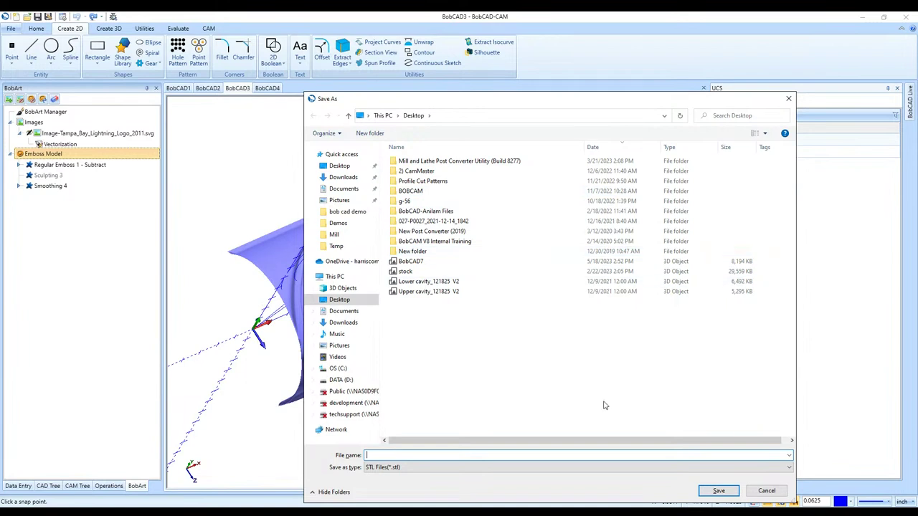
{"action": "type", "text": "test1"}
{"action": "key", "text": "Return"}
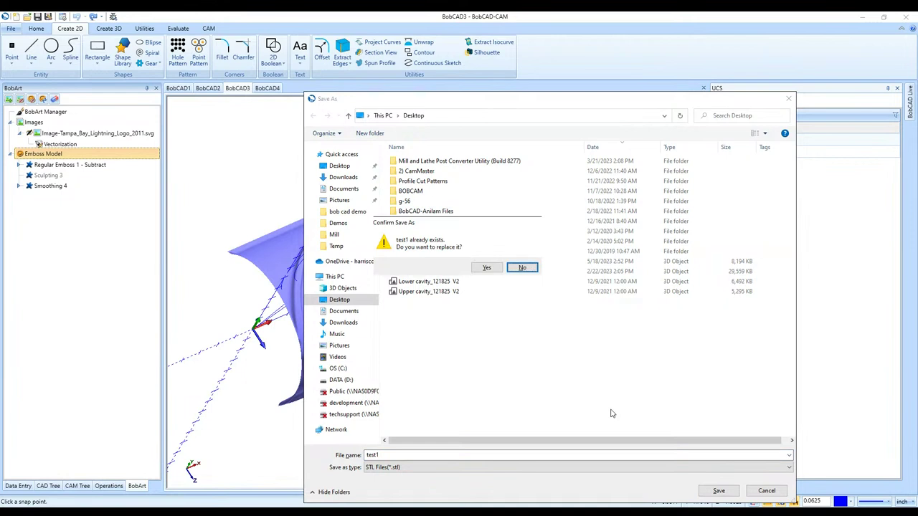
{"action": "left_click", "coordinate": [522, 266]}
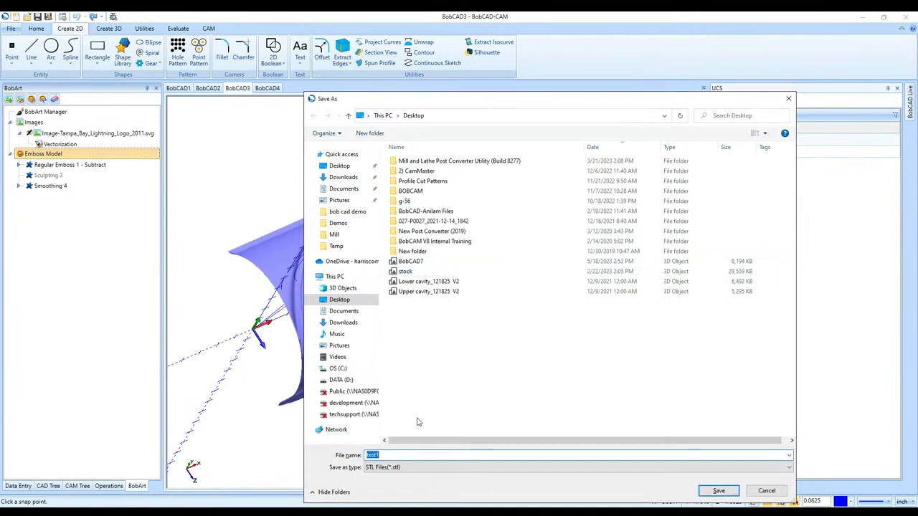
{"action": "left_click", "coordinate": [397, 455]}
{"action": "type", "text": "demo"}
{"action": "key", "text": "Return"}
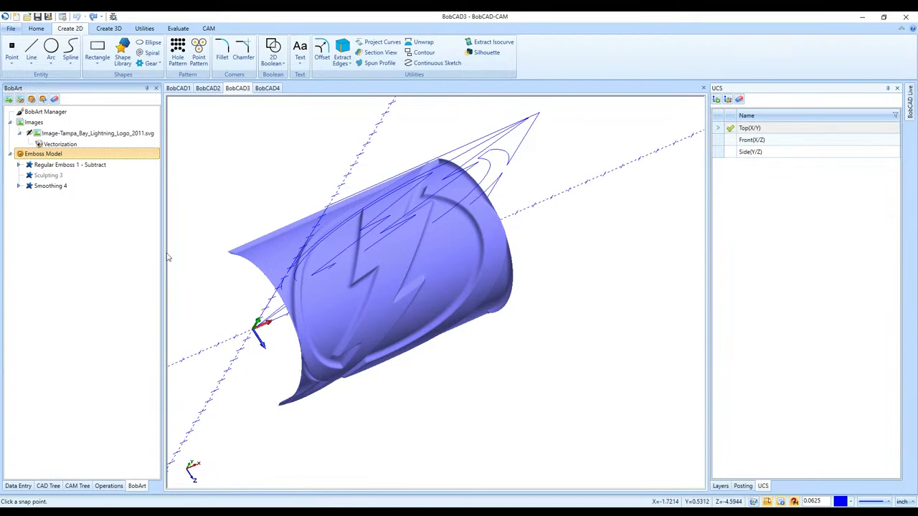
- Edit the emboss model's canvas to use the full cylindrical wrap diameter of 3.8197, and inspect the closed cylinder
{"action": "right_click", "coordinate": [52, 156]}
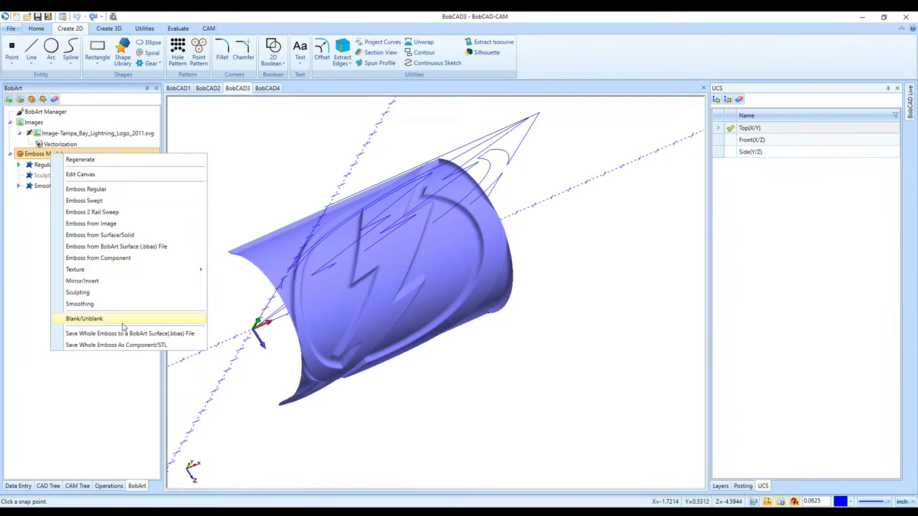
{"action": "left_click", "coordinate": [130, 180]}
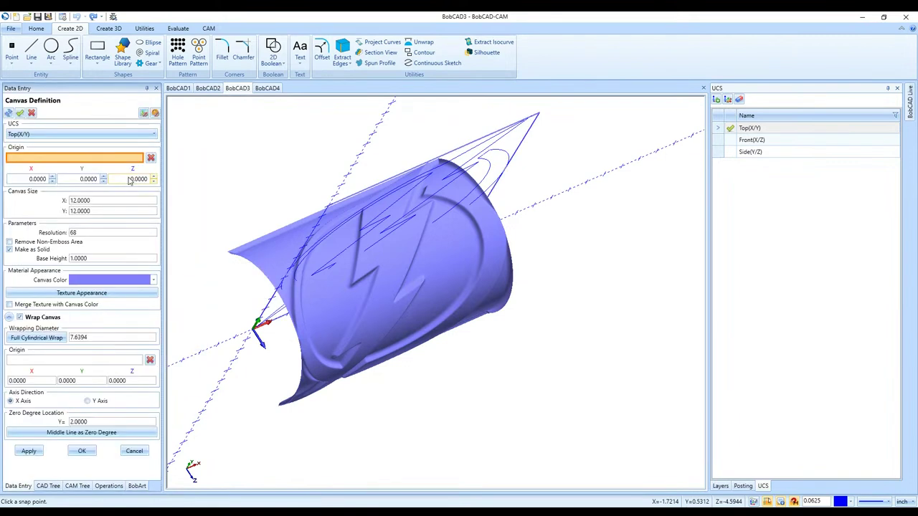
{"action": "left_click", "coordinate": [39, 337]}
{"action": "left_click", "coordinate": [76, 453]}
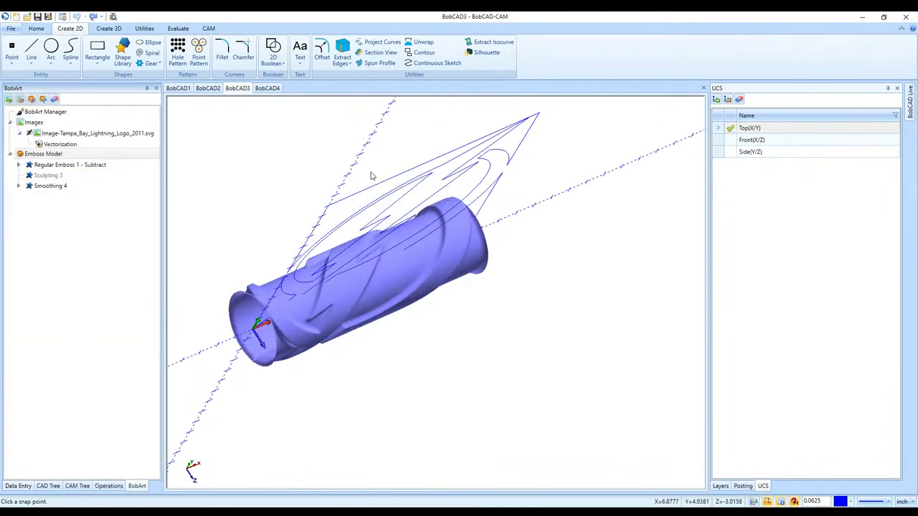
{"action": "mouse_move", "coordinate": [371, 176]}
{"action": "middle_mouse_down"}
{"action": "mouse_move", "coordinate": [453, 209]}
{"action": "mouse_move", "coordinate": [490, 258]}
{"action": "mouse_move", "coordinate": [494, 342]}
{"action": "mouse_move", "coordinate": [489, 218]}
{"action": "middle_mouse_up"}
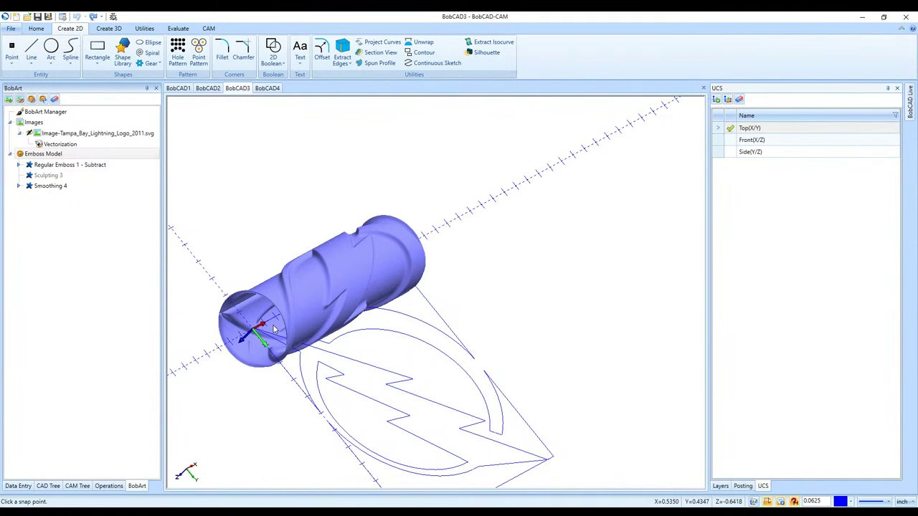
{"action": "left_click", "coordinate": [117, 451]}
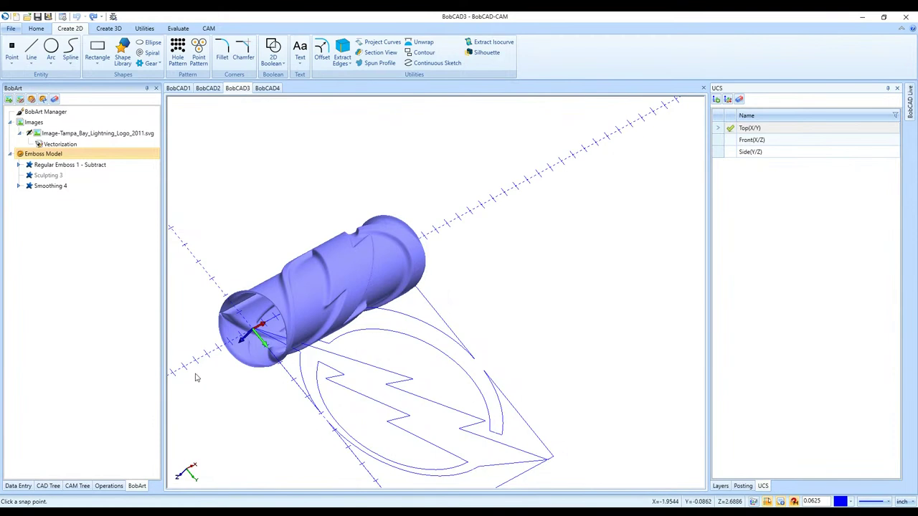
- Open the STL file test1demo from the Desktop and inspect the wrapped mesh at an angle
{"action": "left_click", "coordinate": [27, 16]}
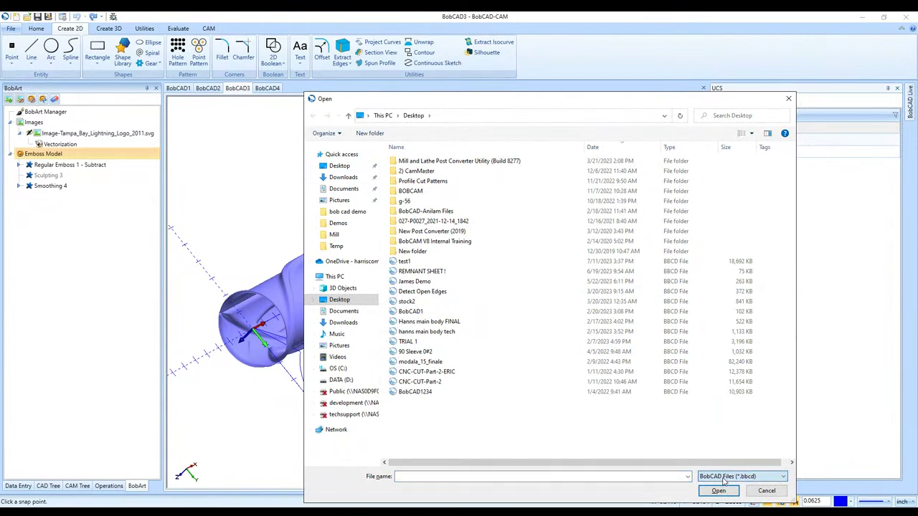
{"action": "scroll", "coordinate": [741, 476], "scroll_direction": "down", "scroll_amount": 1}
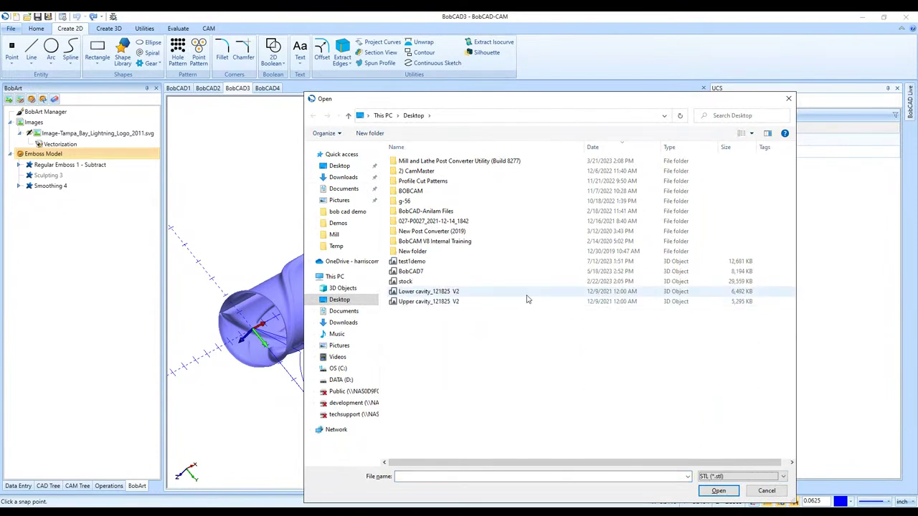
{"action": "double_click", "coordinate": [465, 262]}
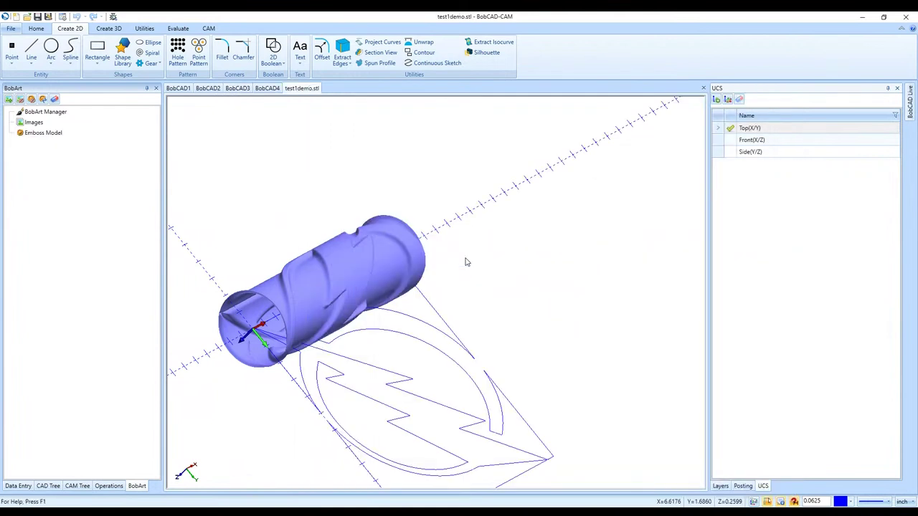
{"action": "scroll", "coordinate": [465, 262], "scroll_direction": "down", "scroll_amount": 2}
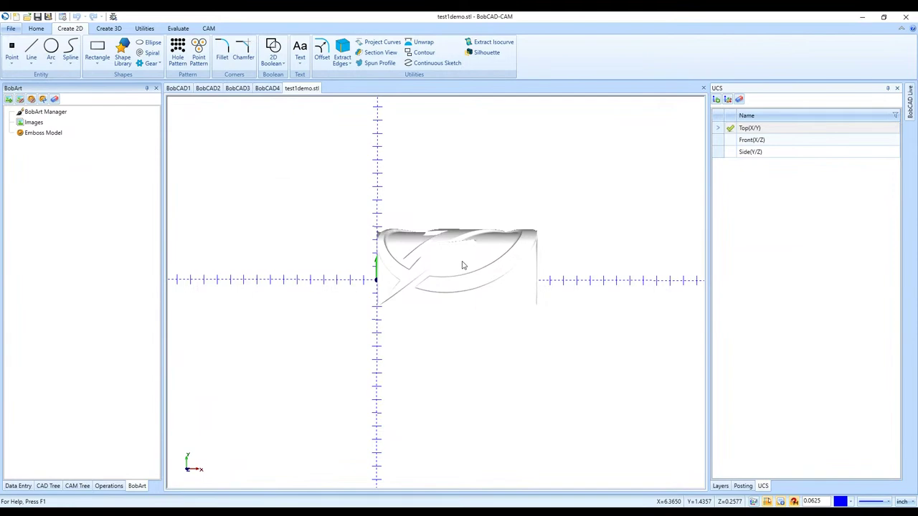
{"action": "middle_click_drag", "start_coordinate": [444, 308], "coordinate": [537, 328]}
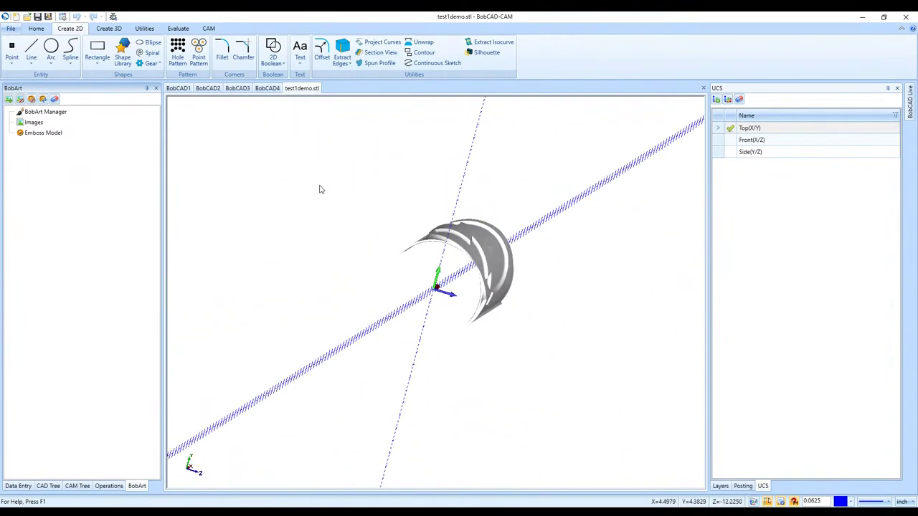
- Look up the full cylindrical wrap diameter in the BobCAD3 emboss model's canvas definition and leave it unedited
{"action": "left_click", "coordinate": [264, 89]}
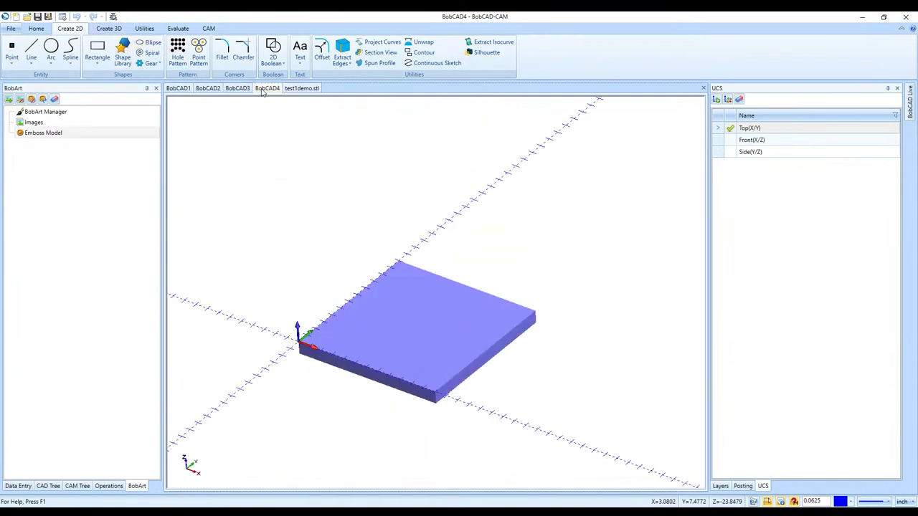
{"action": "left_click", "coordinate": [238, 88]}
{"action": "double_click", "coordinate": [102, 159]}
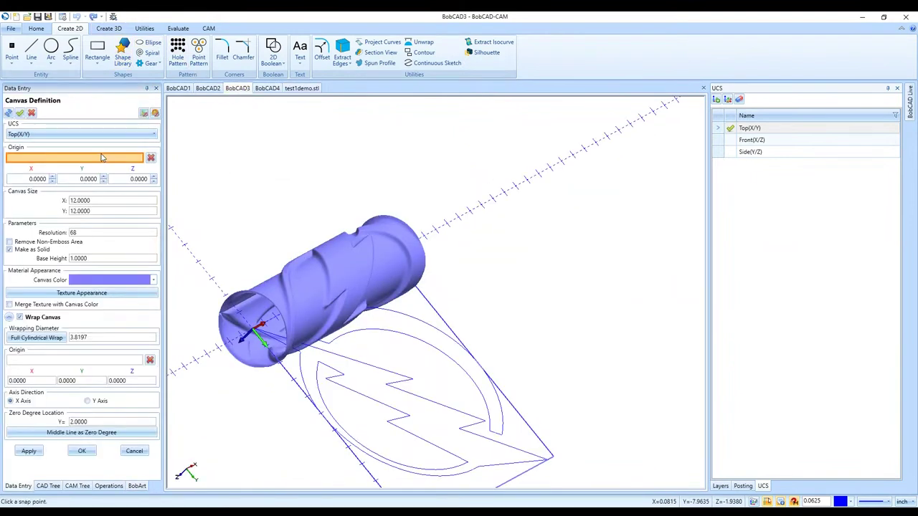
{"action": "left_click", "coordinate": [98, 336]}
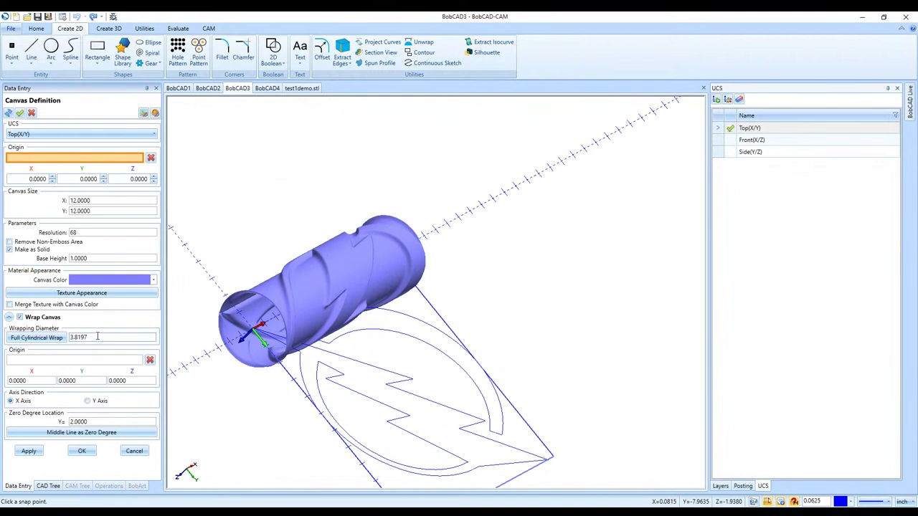
{"action": "left_click_drag", "start_coordinate": [98, 337], "coordinate": [74, 337]}
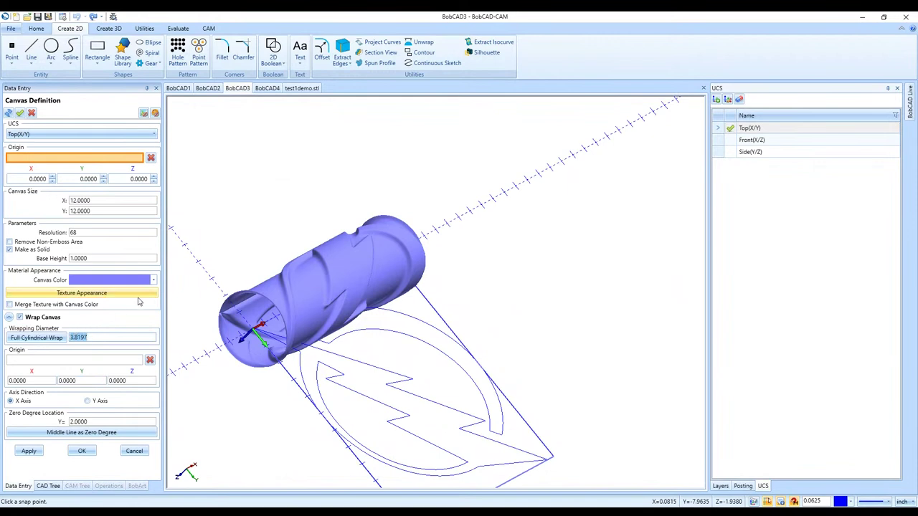
{"action": "left_click", "coordinate": [134, 450]}
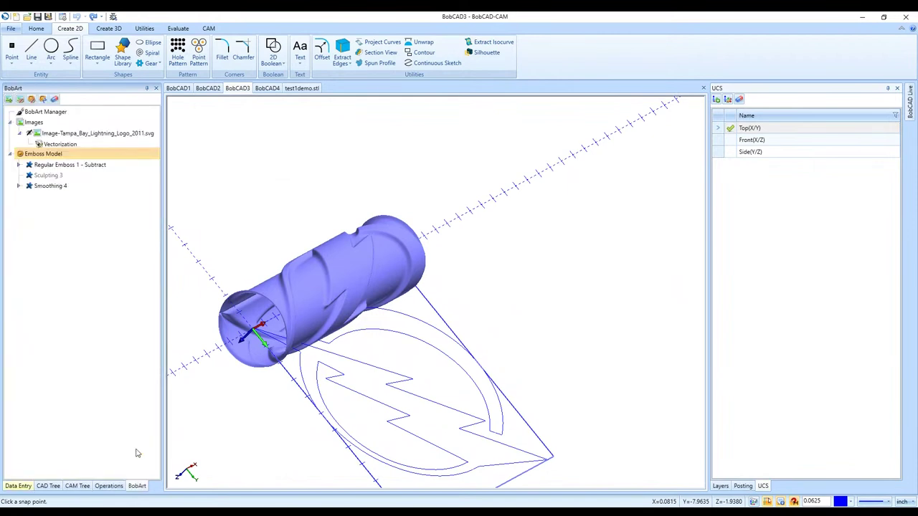
- Return to the test1demo.stl document and make Side(Y/Z) the active coordinate system
{"action": "left_click", "coordinate": [294, 87]}
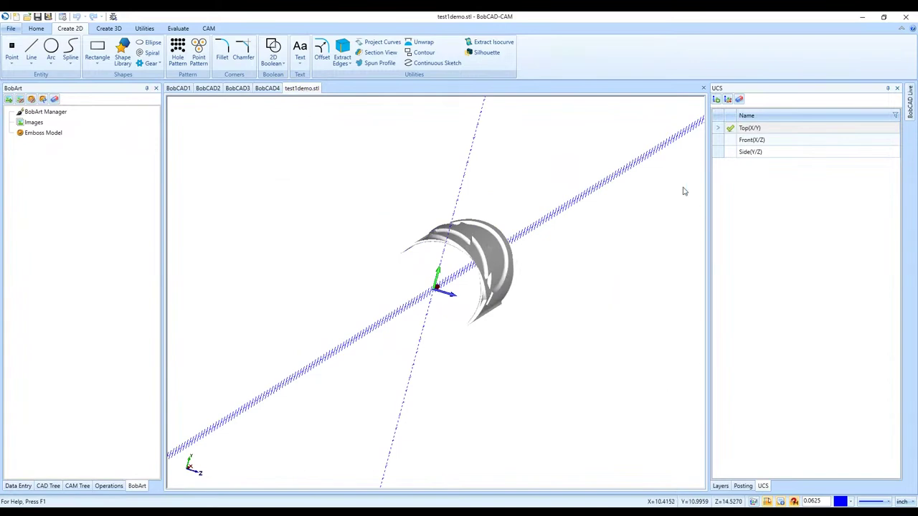
{"action": "left_click", "coordinate": [728, 152]}
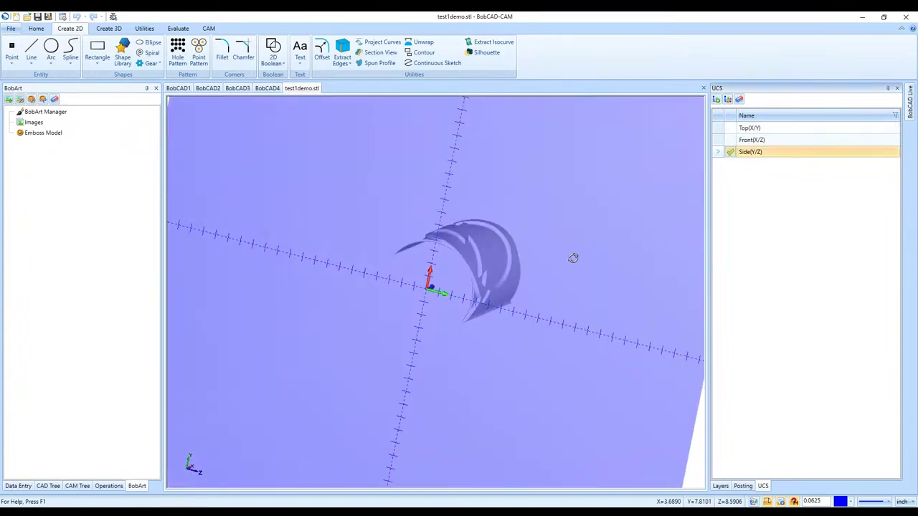
{"action": "middle_click_drag", "start_coordinate": [572, 258], "coordinate": [361, 178]}
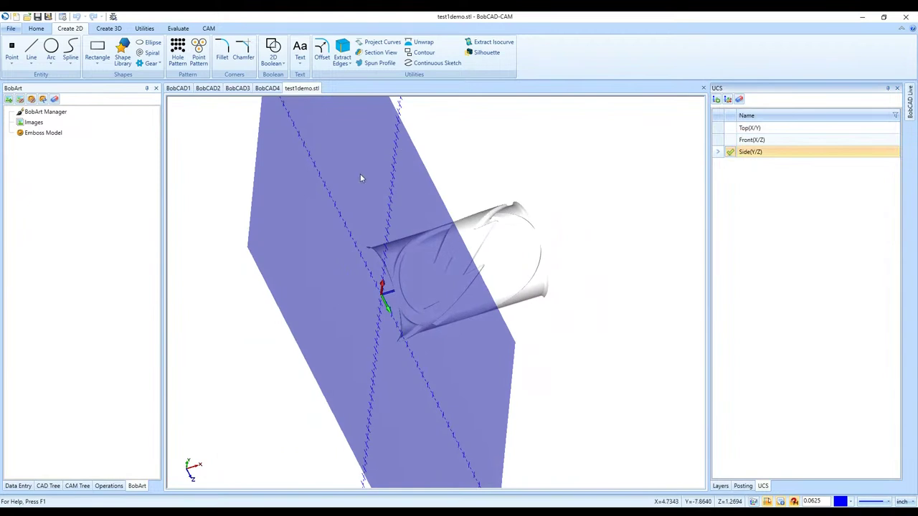
- Draw a full circle centred on the origin with a diameter of 7.6394 inches, twice the full cylindrical wrap value 3.8197
{"action": "left_click", "coordinate": [51, 50]}
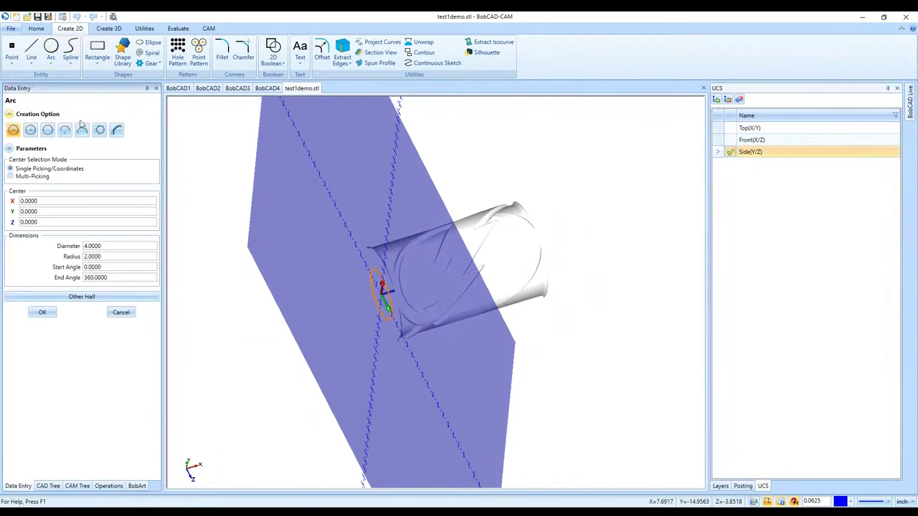
{"action": "double_click", "coordinate": [99, 246]}
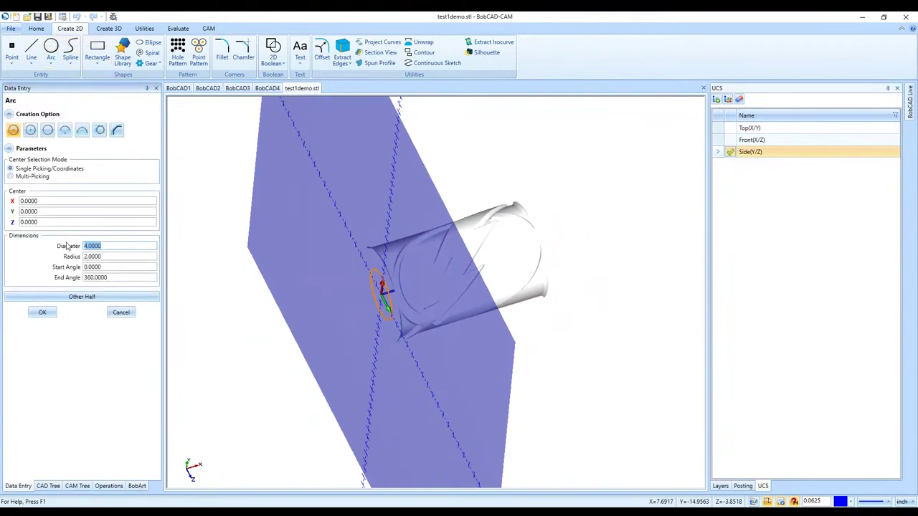
{"action": "type", "text": "3.8197"}
{"action": "key", "text": "Tab"}
{"action": "left_click", "coordinate": [124, 246]}
{"action": "type", "text": "*2"}
{"action": "key", "text": "Tab"}
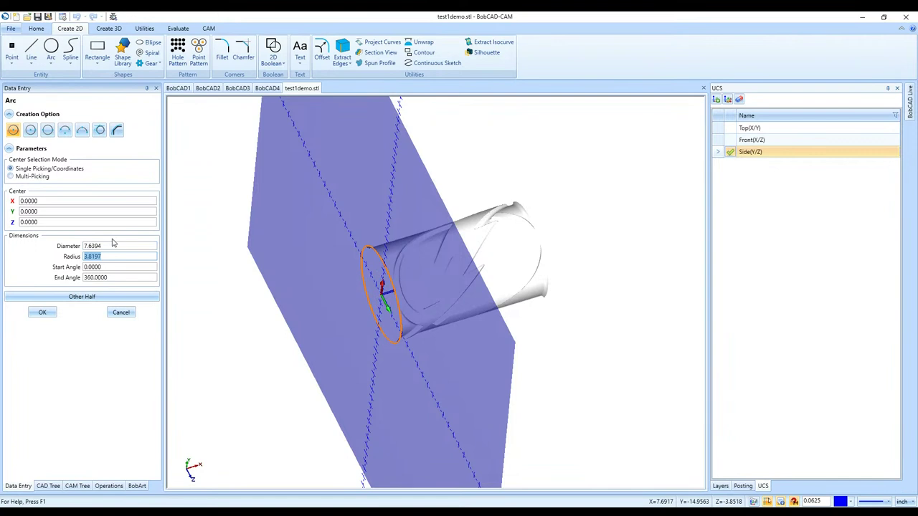
{"action": "key", "text": "Tab"}
{"action": "key", "text": "Tab"}
{"action": "key", "text": "Tab"}
{"action": "key", "text": "Tab"}
- Try extruding the circle as a boss 12 inches along its normal through the wrapped mesh, and undo the extrusion
{"action": "left_click", "coordinate": [98, 30]}
{"action": "left_click", "coordinate": [98, 49]}
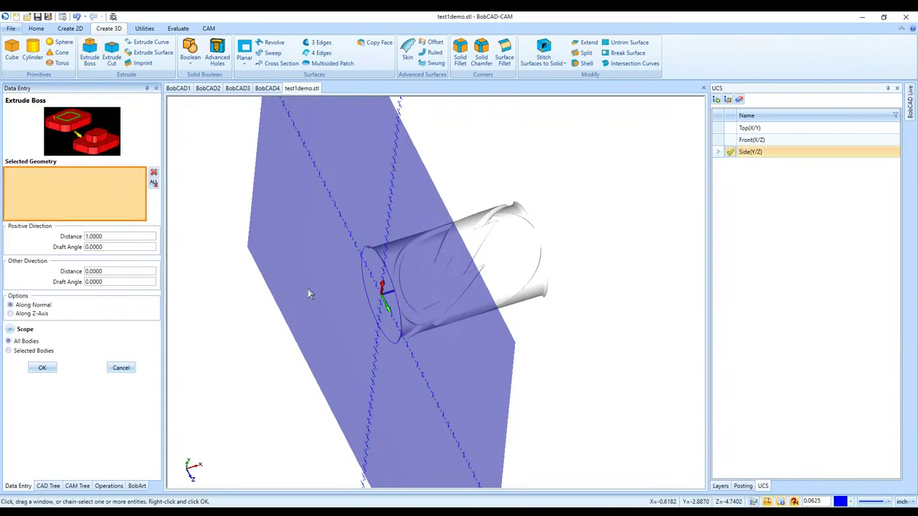
{"action": "left_click", "coordinate": [371, 292]}
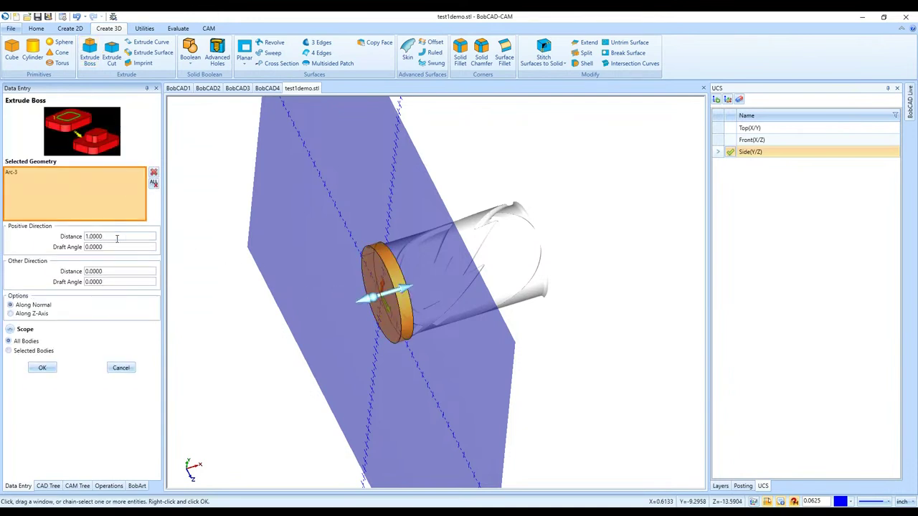
{"action": "left_click_drag", "start_coordinate": [117, 237], "coordinate": [65, 241]}
{"action": "type", "text": "12"}
{"action": "key", "text": "Tab"}
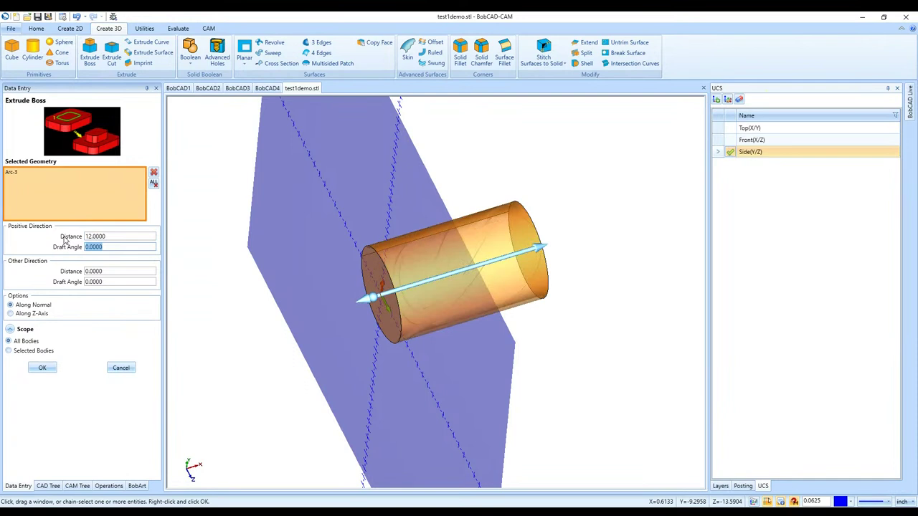
{"action": "left_click", "coordinate": [53, 367]}
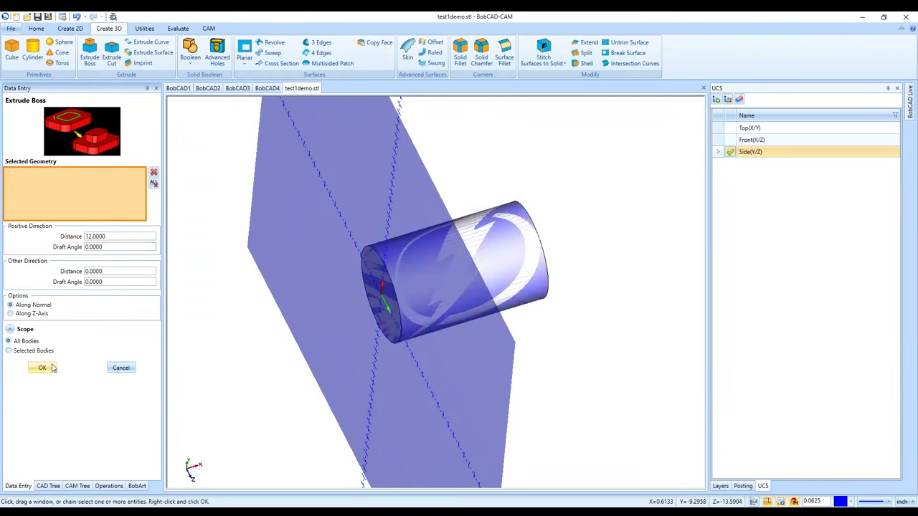
{"action": "left_click", "coordinate": [120, 368]}
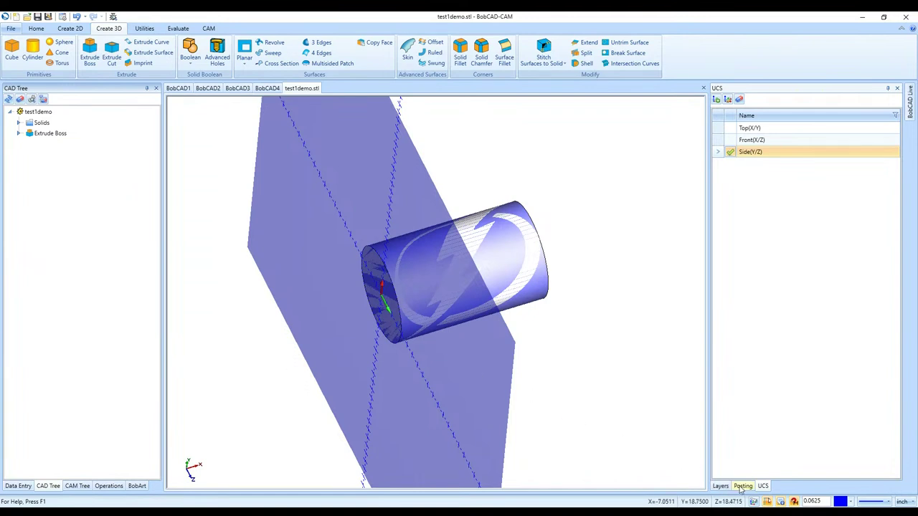
{"action": "middle_click_drag", "start_coordinate": [570, 386], "coordinate": [301, 309]}
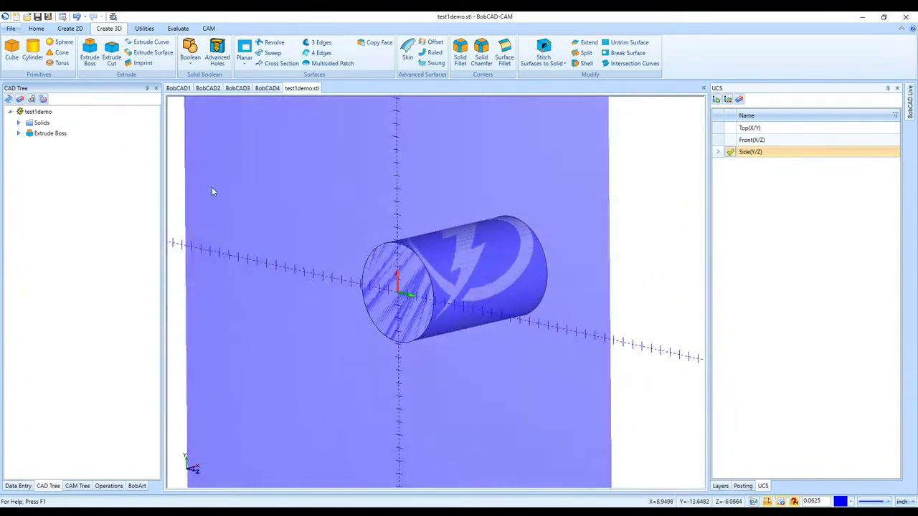
{"action": "left_click", "coordinate": [76, 16]}
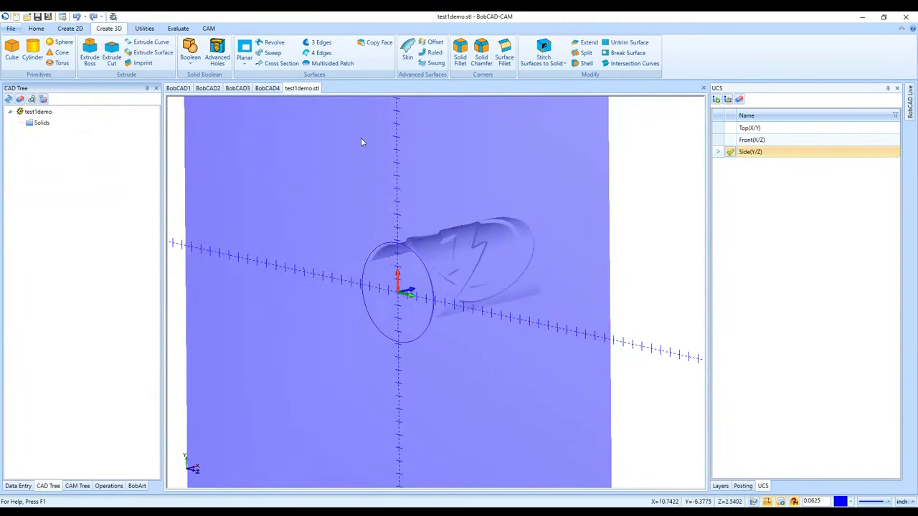
- Set the diameter of the circle centred on the origin to 7.5 inches
{"action": "double_click", "coordinate": [376, 323]}
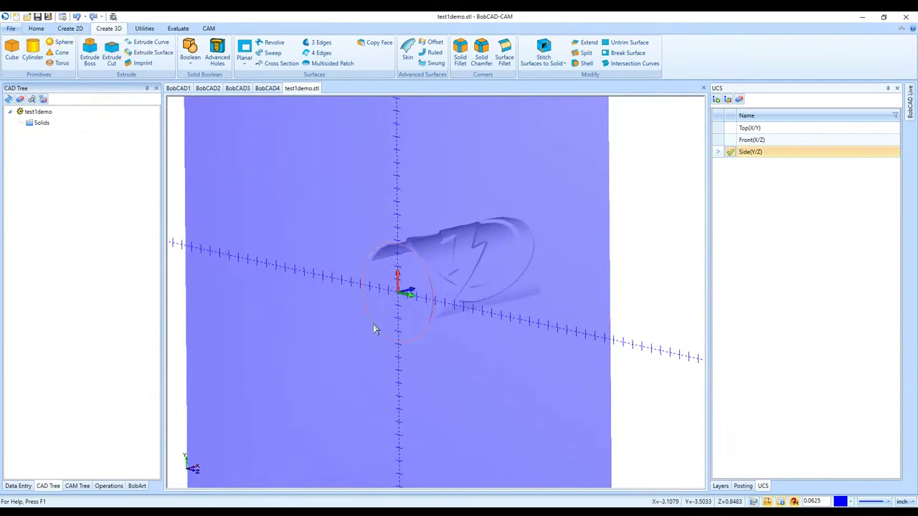
{"action": "double_click", "coordinate": [94, 185]}
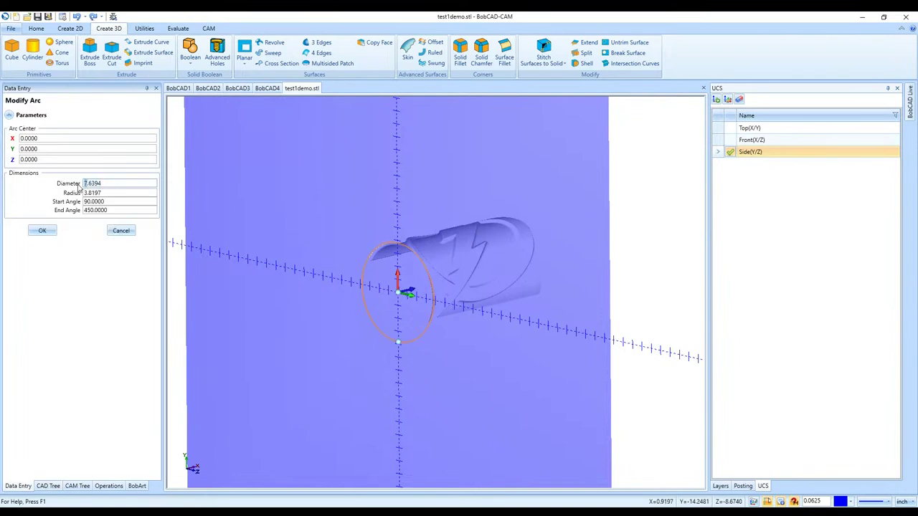
{"action": "type", "text": "7.5"}
{"action": "key", "text": "Tab"}
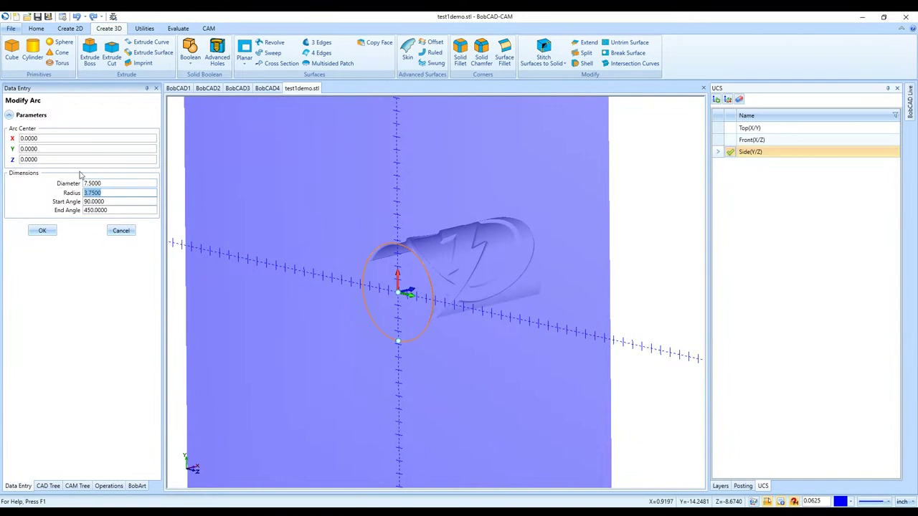
{"action": "left_click", "coordinate": [44, 229]}
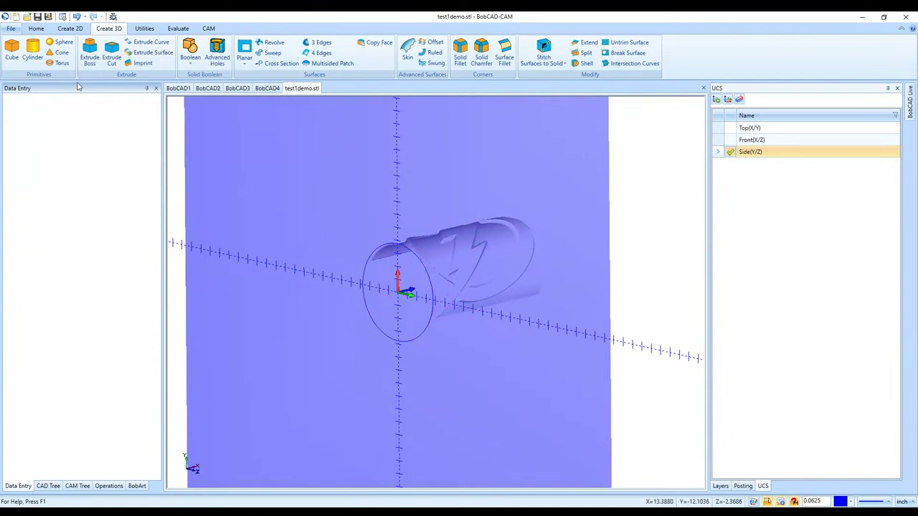
- Extrude the circle as a boss 12 inches along its normal through the wrapped mesh, and make Top(X/Y) the active coordinate system
{"action": "left_click", "coordinate": [90, 55]}
{"action": "left_click", "coordinate": [416, 332]}
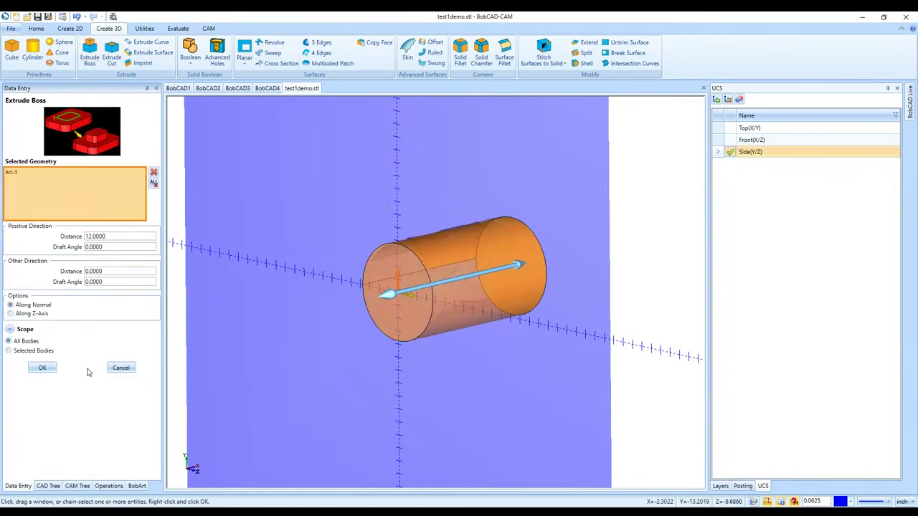
{"action": "left_click", "coordinate": [42, 368]}
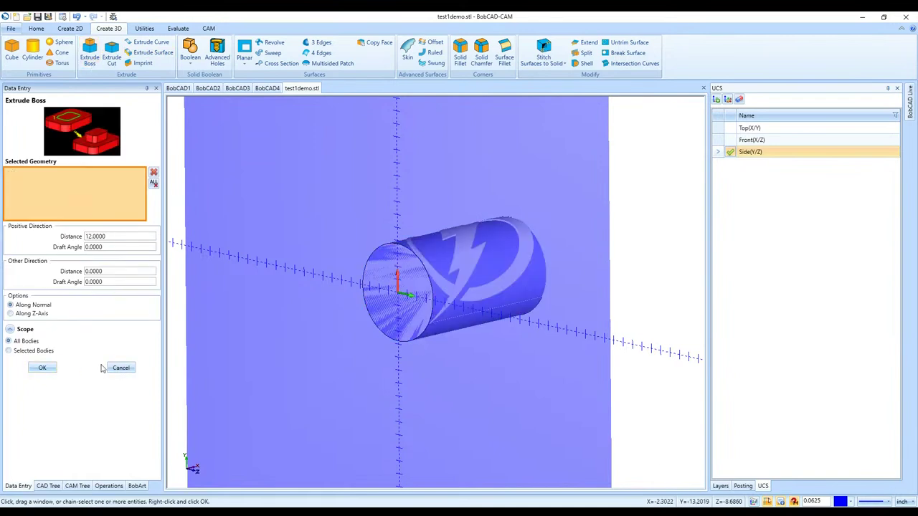
{"action": "left_click", "coordinate": [120, 368]}
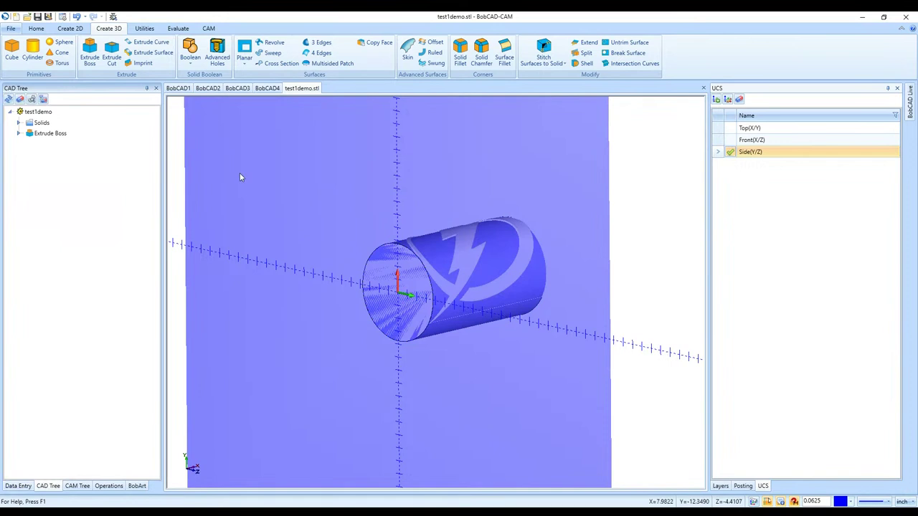
{"action": "double_click", "coordinate": [750, 127]}
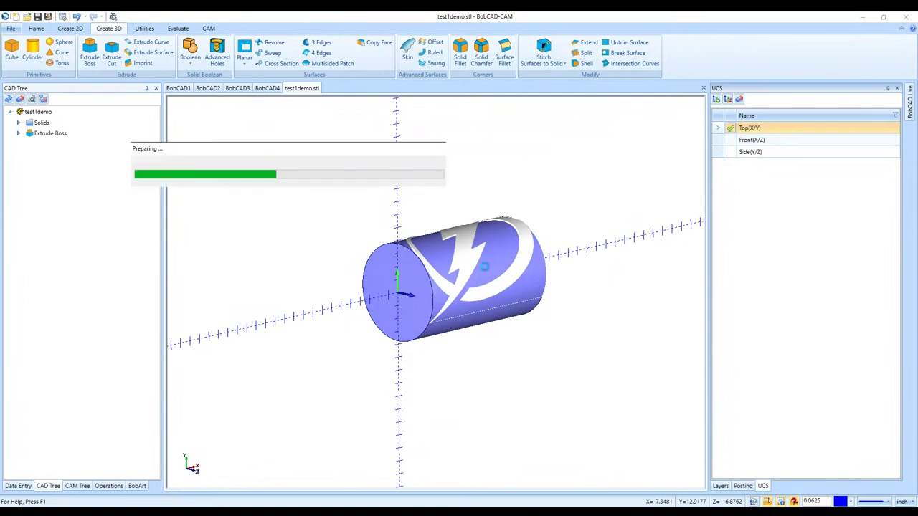
- Close the test1demo.stl document and reopen the test1demo STL file from the Desktop
{"action": "left_click", "coordinate": [702, 88]}
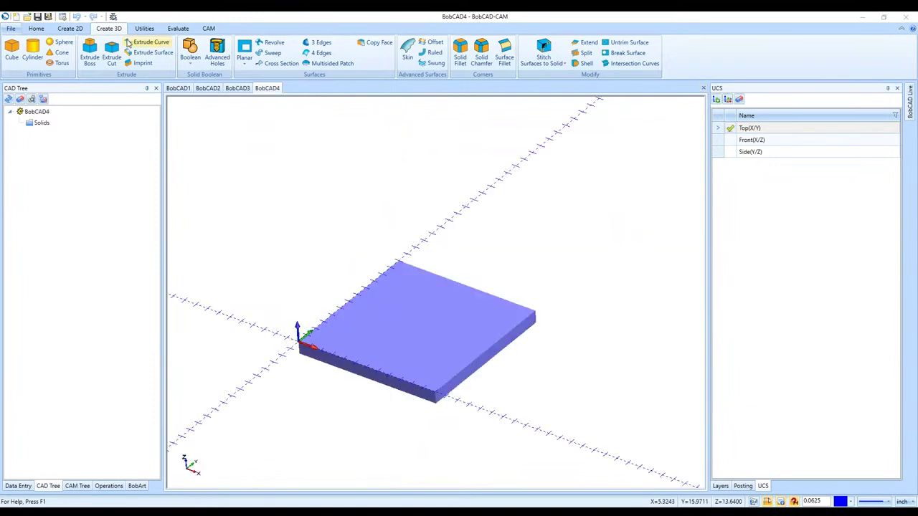
{"action": "left_click", "coordinate": [26, 15]}
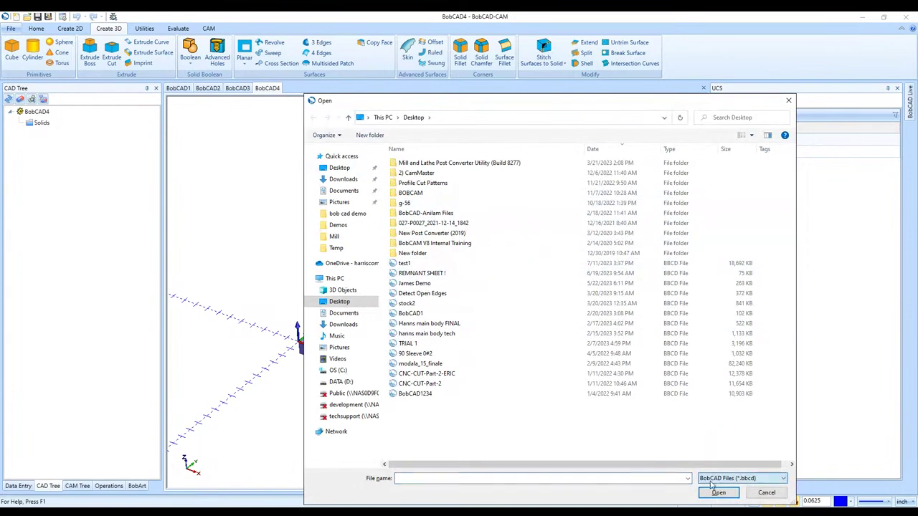
{"action": "left_click", "coordinate": [742, 478]}
{"action": "left_click", "coordinate": [689, 449]}
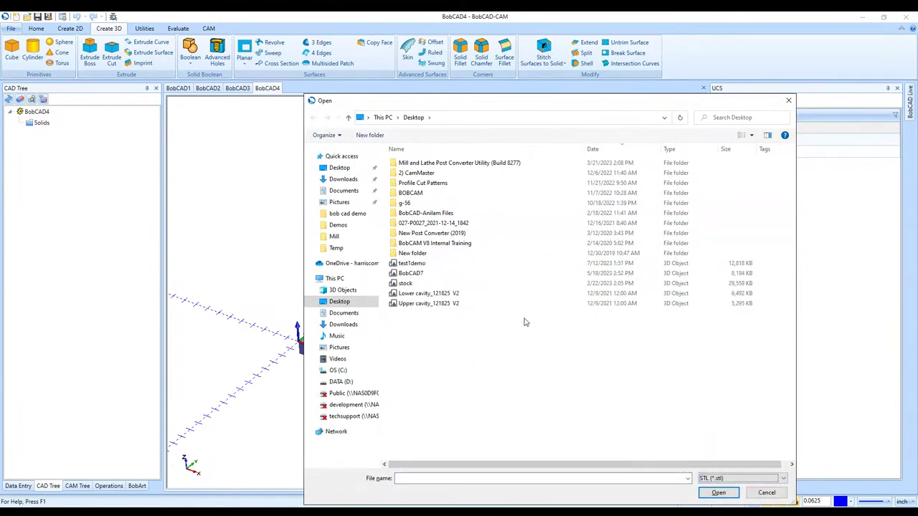
{"action": "double_click", "coordinate": [495, 267]}
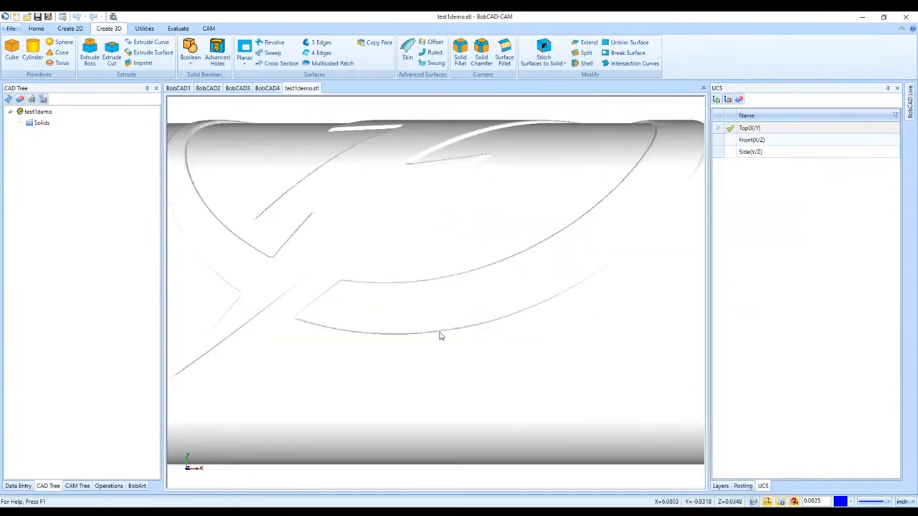
{"action": "middle_click_drag", "start_coordinate": [497, 330], "coordinate": [518, 268]}
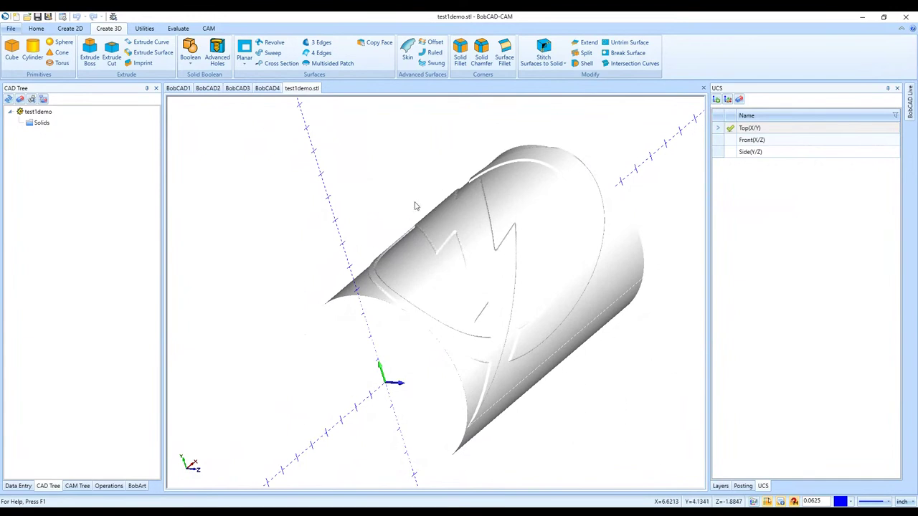
- Measure the reopened cylinder as a single entity with Pick Solid enabled to read its STL model properties
{"action": "left_click", "coordinate": [172, 30]}
{"action": "left_click", "coordinate": [209, 52]}
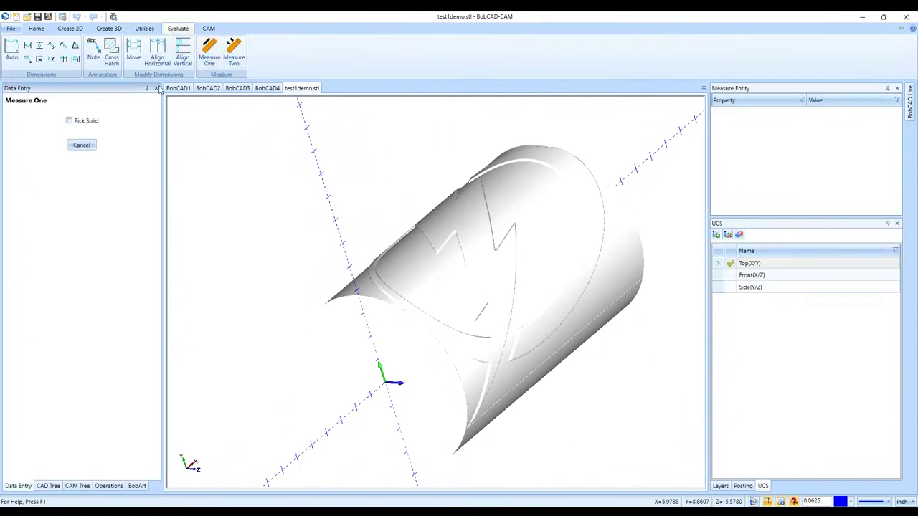
{"action": "left_click", "coordinate": [434, 356]}
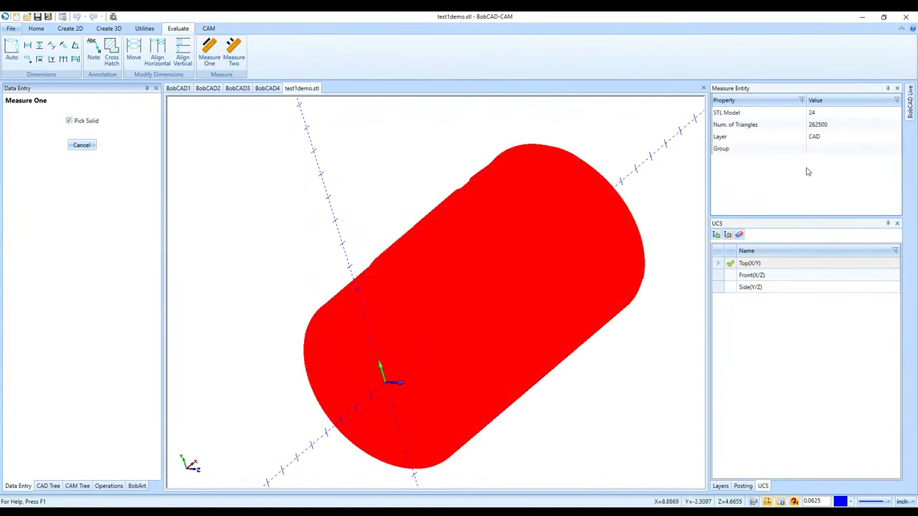
{"action": "left_click", "coordinate": [835, 114]}
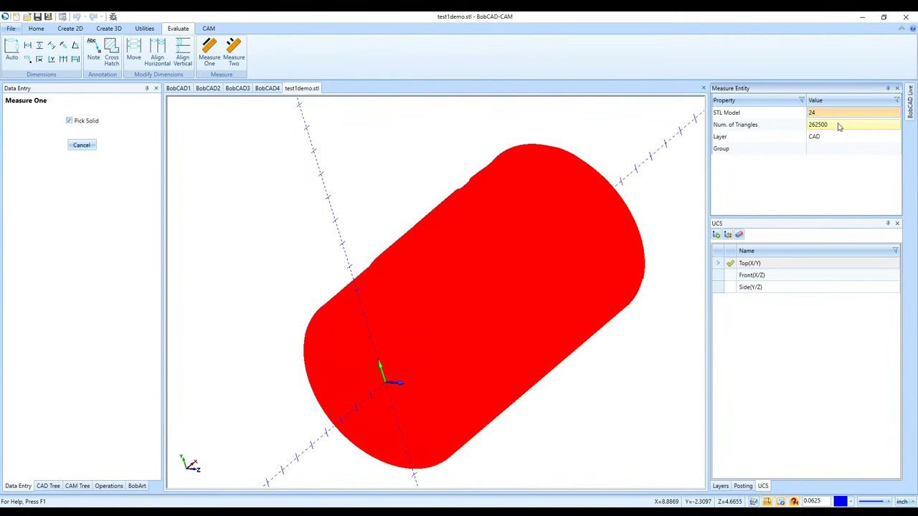
{"action": "left_click", "coordinate": [839, 126]}
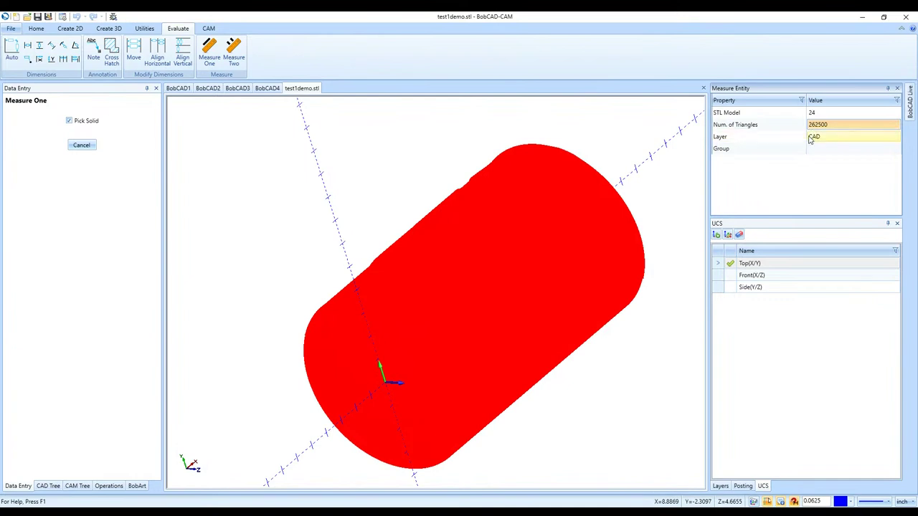
{"action": "left_click", "coordinate": [81, 144]}
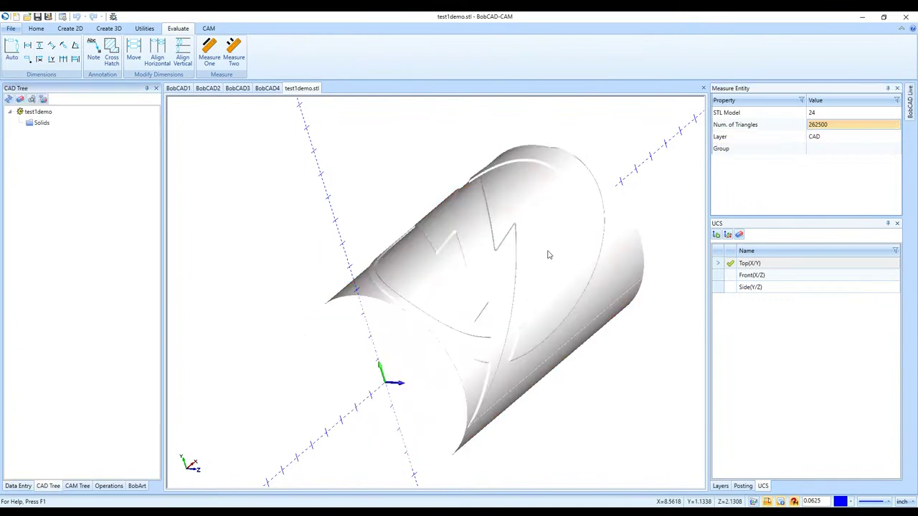
- Examine the mesh facets closely at the corner of the lightning bolt on the STL cylinder
{"action": "scroll", "coordinate": [391, 227], "scroll_direction": "up", "scroll_amount": 5}
{"action": "scroll", "coordinate": [448, 240], "scroll_direction": "up", "scroll_amount": 8}
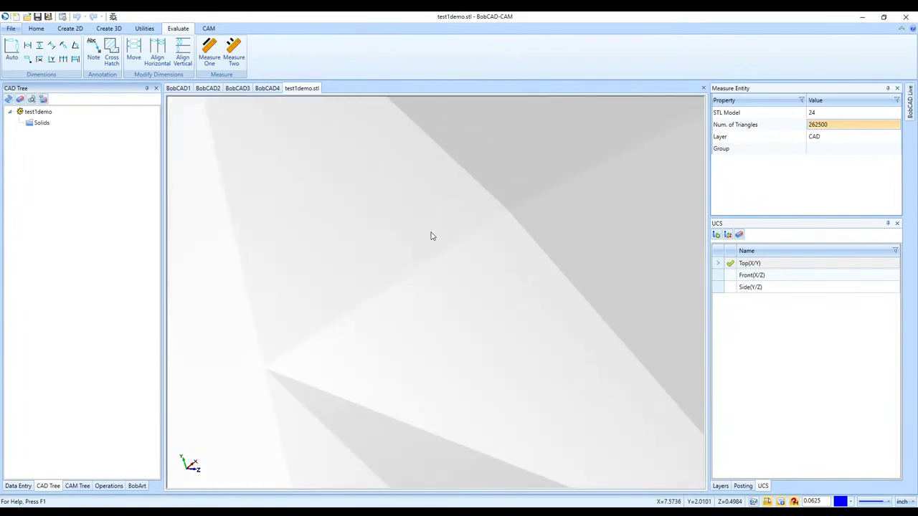
{"action": "scroll", "coordinate": [431, 236], "scroll_direction": "down", "scroll_amount": 8}
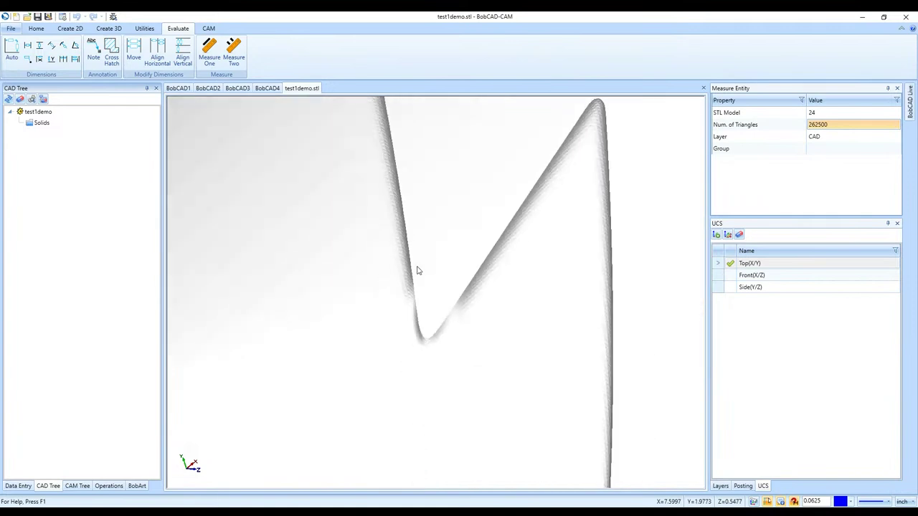
{"action": "scroll", "coordinate": [418, 271], "scroll_direction": "down", "scroll_amount": 5}
{"action": "scroll", "coordinate": [431, 264], "scroll_direction": "down", "scroll_amount": 2}
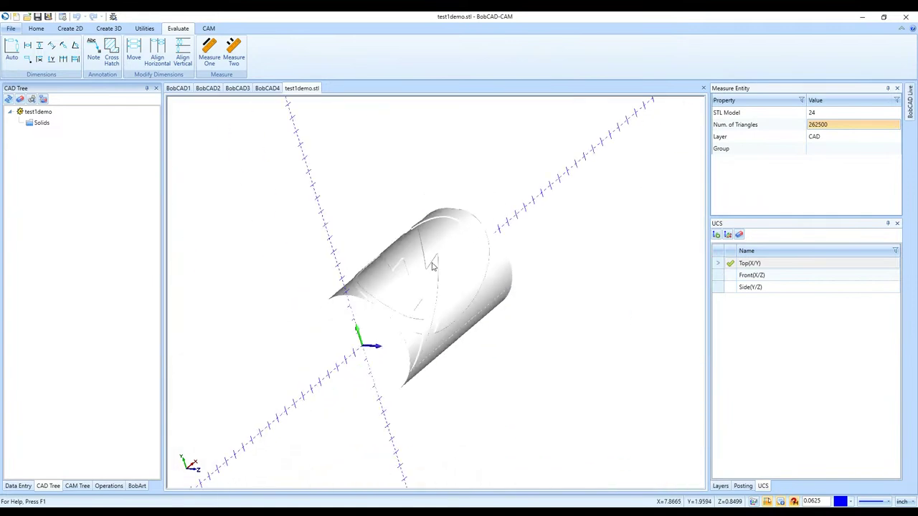
{"action": "scroll", "coordinate": [375, 362], "scroll_direction": "up", "scroll_amount": 3}
{"action": "scroll", "coordinate": [381, 358], "scroll_direction": "down", "scroll_amount": 1}
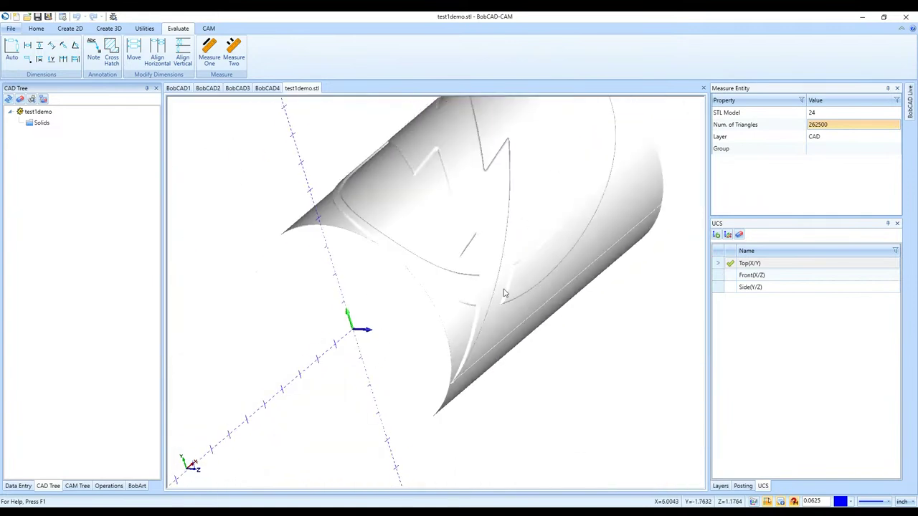
- Inspect the STL cylinder all around, checking its end face, seam line and the embossed logo edges
{"action": "middle_click_drag", "start_coordinate": [444, 316], "coordinate": [554, 315]}
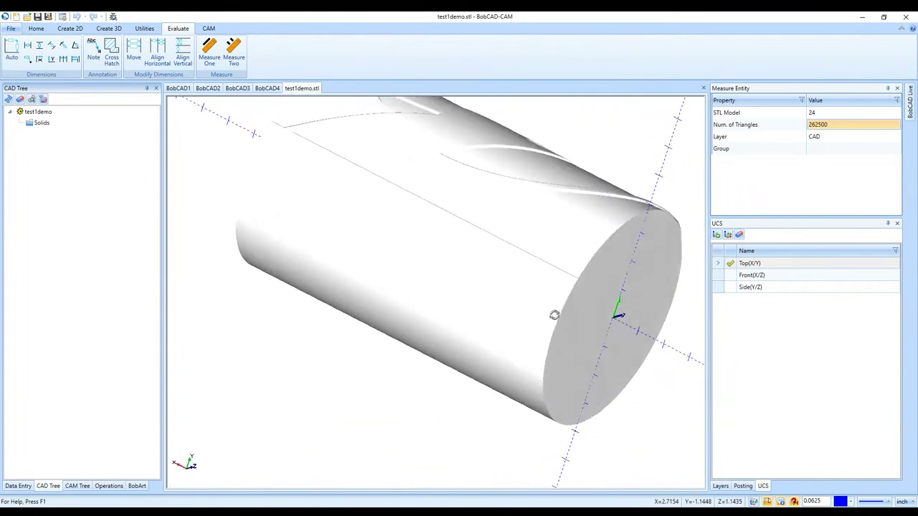
{"action": "middle_click_drag", "start_coordinate": [236, 274], "coordinate": [309, 287]}
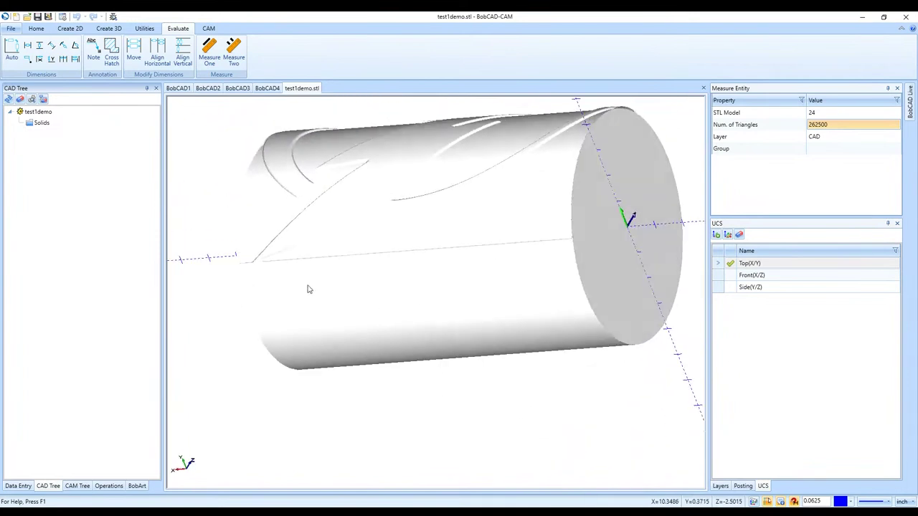
{"action": "middle_click_drag", "start_coordinate": [626, 291], "coordinate": [609, 321]}
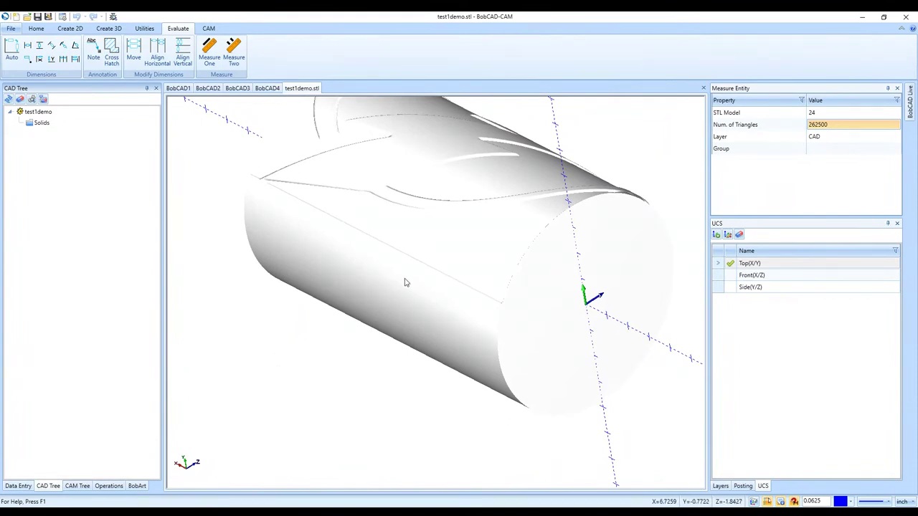
{"action": "scroll", "coordinate": [405, 282], "scroll_direction": "down", "scroll_amount": 4}
{"action": "scroll", "coordinate": [470, 215], "scroll_direction": "up", "scroll_amount": 3}
{"action": "scroll", "coordinate": [459, 281], "scroll_direction": "down", "scroll_amount": 2}
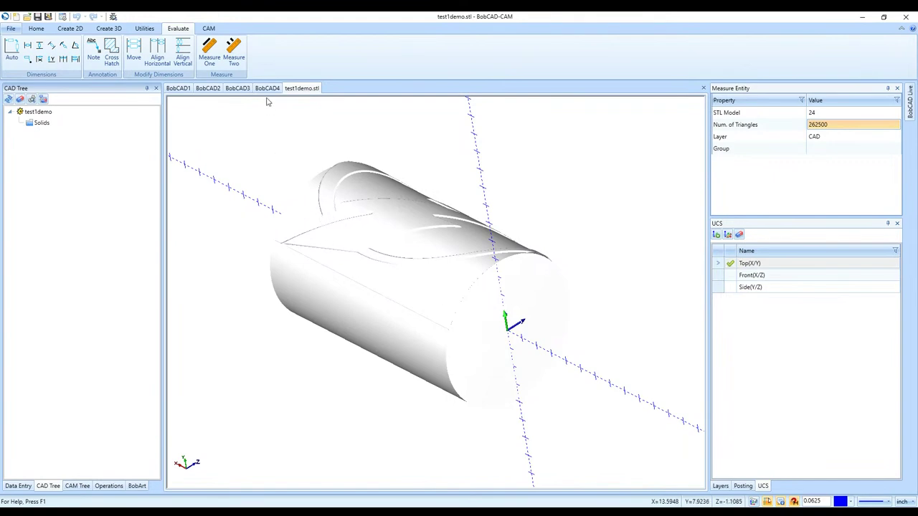
{"action": "middle_click_drag", "start_coordinate": [373, 229], "coordinate": [463, 376]}
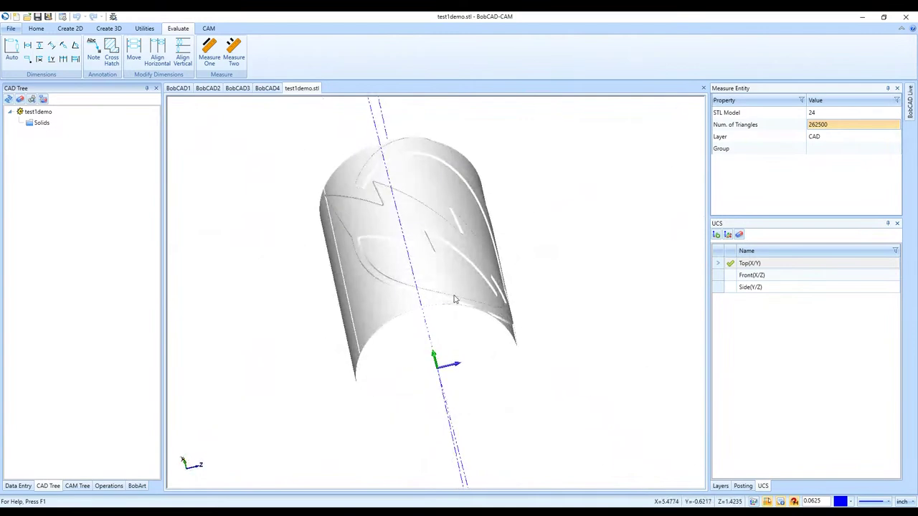
{"action": "middle_click_drag", "start_coordinate": [454, 299], "coordinate": [489, 407]}
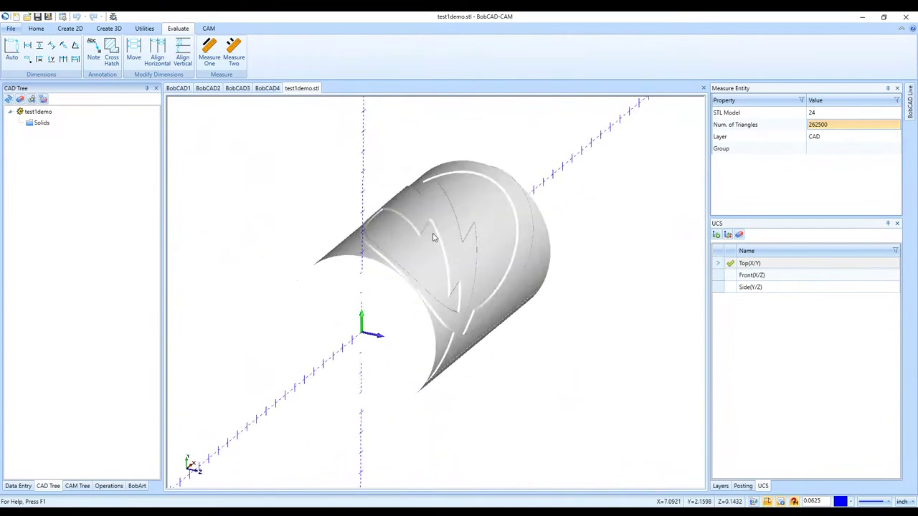
{"action": "scroll", "coordinate": [433, 238], "scroll_direction": "up", "scroll_amount": 5}
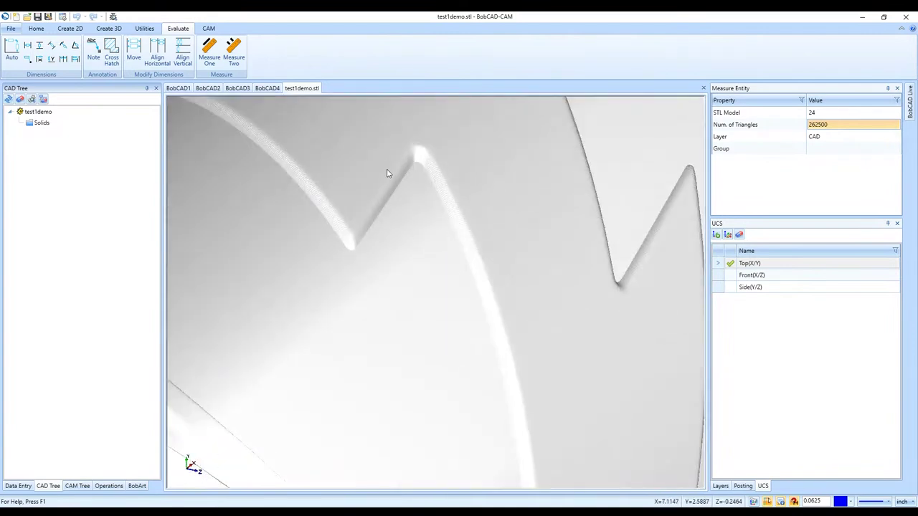
{"action": "key", "text": "F8"}
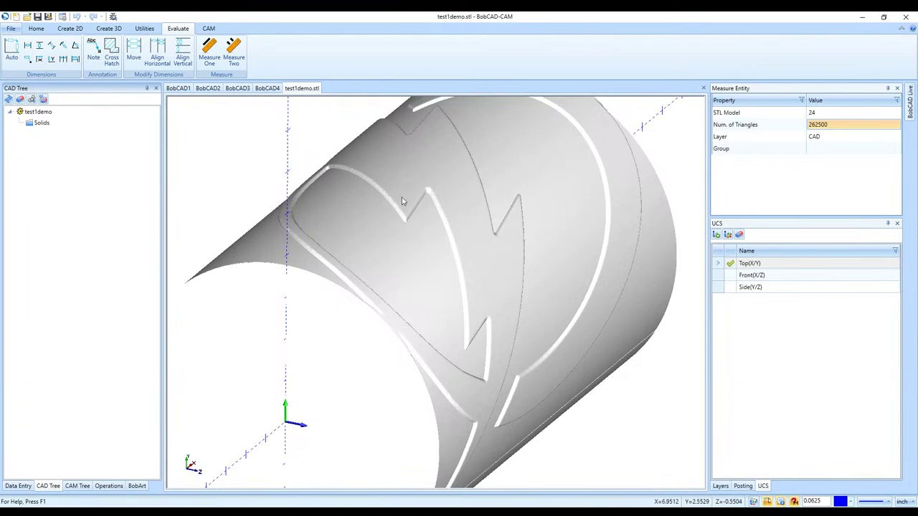
{"action": "scroll", "coordinate": [401, 327], "scroll_direction": "down", "scroll_amount": 2}
{"action": "scroll", "coordinate": [527, 341], "scroll_direction": "down", "scroll_amount": 2}
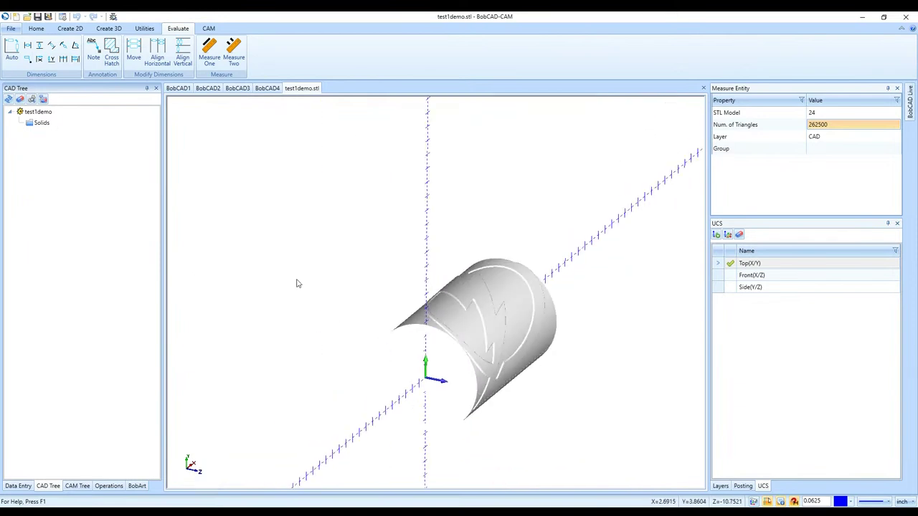
- Return to the BobCAD3 document and choose to save its whole emboss model as a component/STL
{"action": "left_click", "coordinate": [265, 88]}
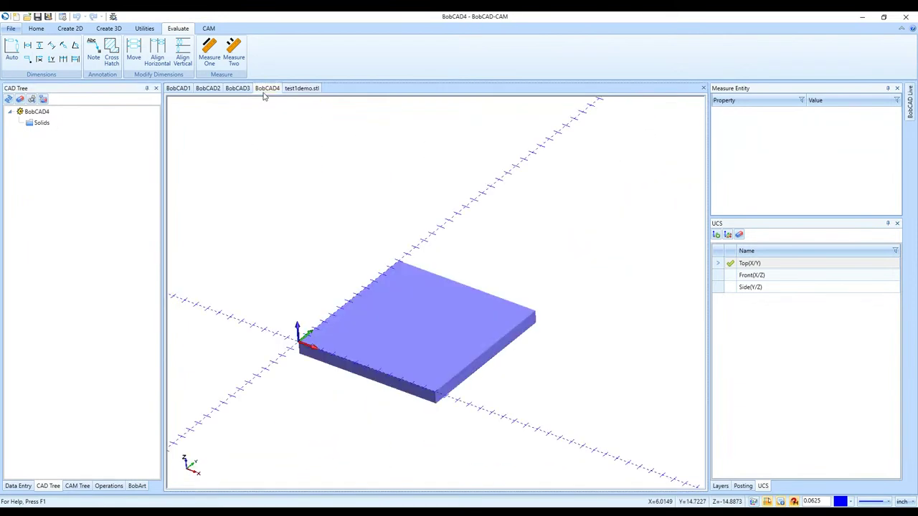
{"action": "left_click", "coordinate": [241, 90]}
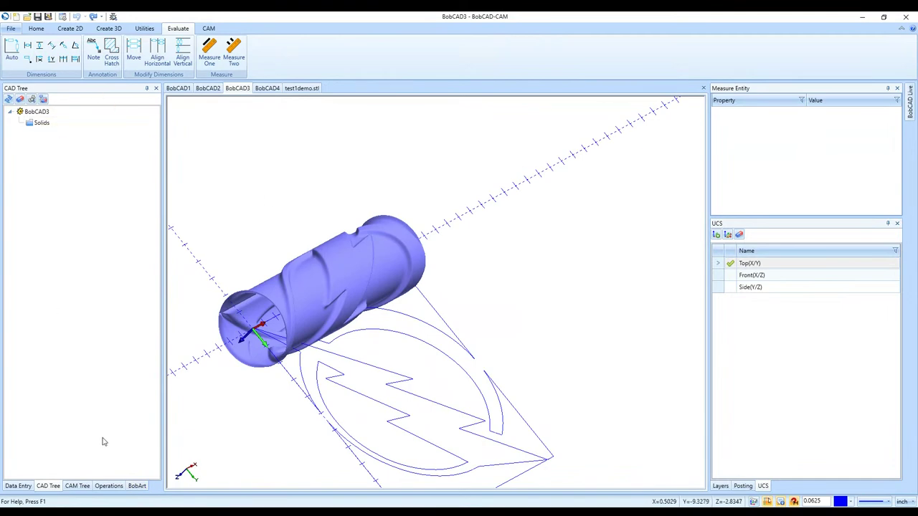
{"action": "mouse_move", "coordinate": [246, 378]}
{"action": "middle_mouse_down"}
{"action": "mouse_move", "coordinate": [416, 389]}
{"action": "mouse_move", "coordinate": [284, 361]}
{"action": "middle_mouse_up"}
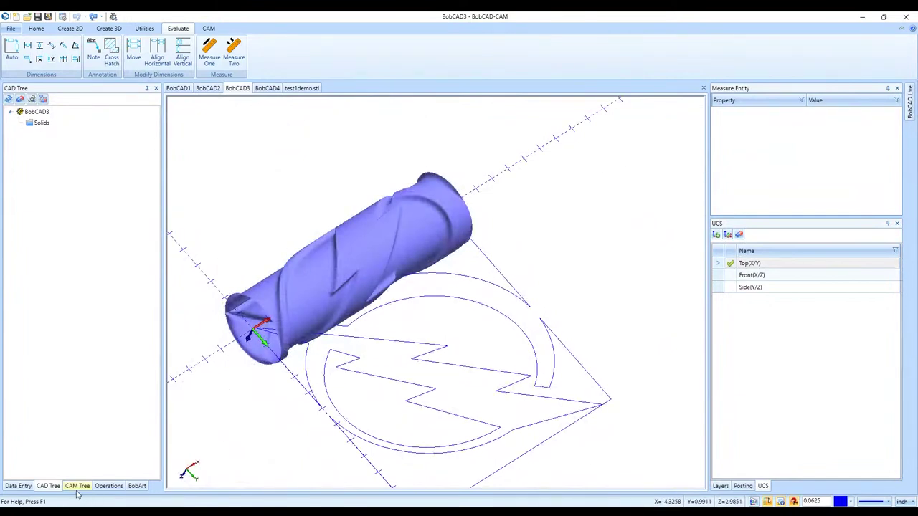
{"action": "left_click", "coordinate": [134, 487]}
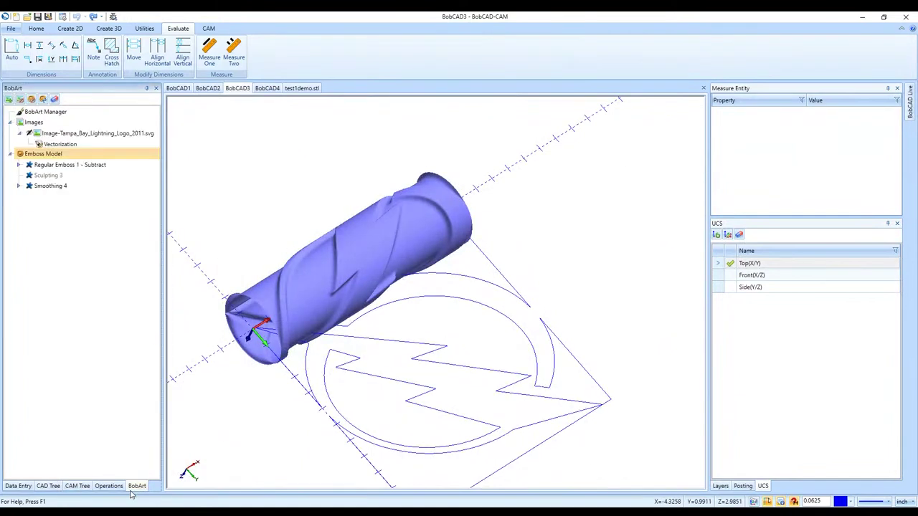
{"action": "right_click", "coordinate": [118, 154]}
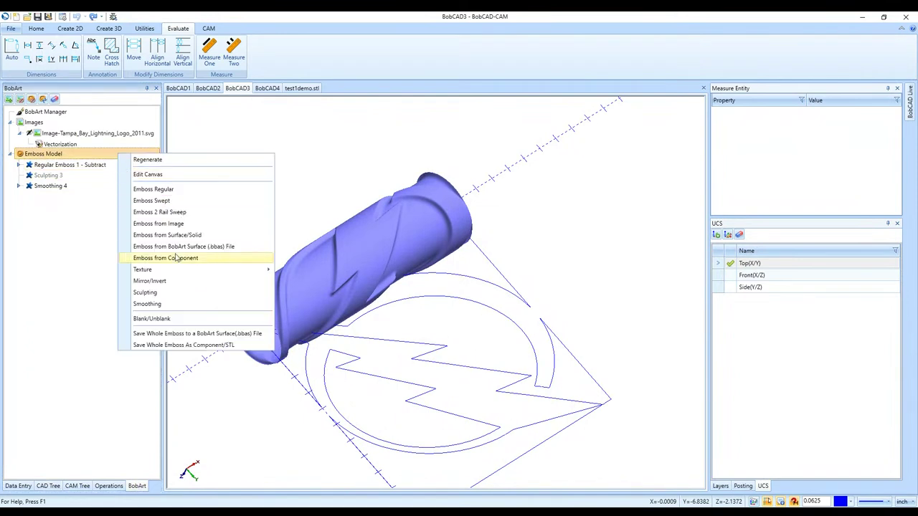
{"action": "left_click", "coordinate": [232, 344]}
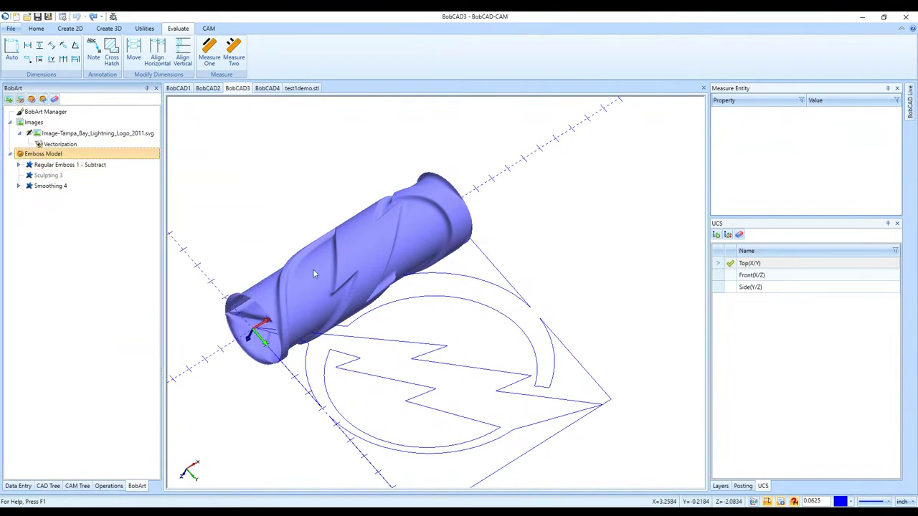
- Look at the test1demo.stl document again and compare it with the wrapped emboss cylinder in BobCAD3, viewed from several sides
{"action": "left_click", "coordinate": [307, 90]}
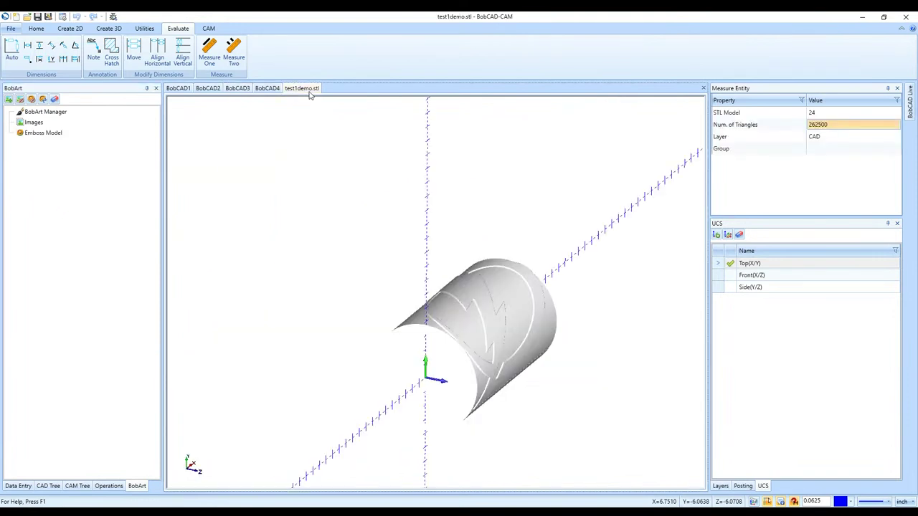
{"action": "left_click", "coordinate": [212, 90]}
{"action": "left_click", "coordinate": [239, 91]}
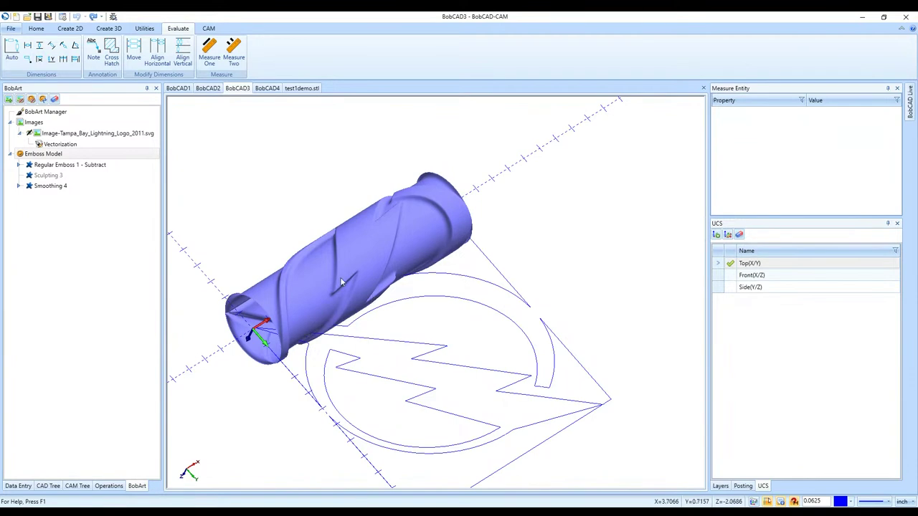
{"action": "mouse_move", "coordinate": [506, 285]}
{"action": "middle_mouse_down"}
{"action": "mouse_move", "coordinate": [555, 274]}
{"action": "mouse_move", "coordinate": [412, 319]}
{"action": "middle_mouse_up"}
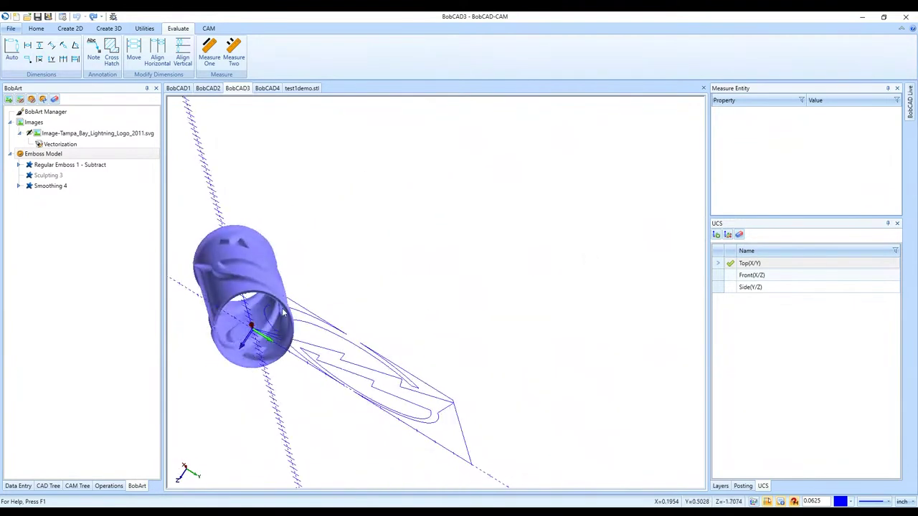
{"action": "mouse_move", "coordinate": [231, 322]}
{"action": "middle_mouse_down"}
{"action": "mouse_move", "coordinate": [302, 321]}
{"action": "mouse_move", "coordinate": [204, 339]}
{"action": "mouse_move", "coordinate": [378, 318]}
{"action": "mouse_move", "coordinate": [362, 350]}
{"action": "middle_mouse_up"}
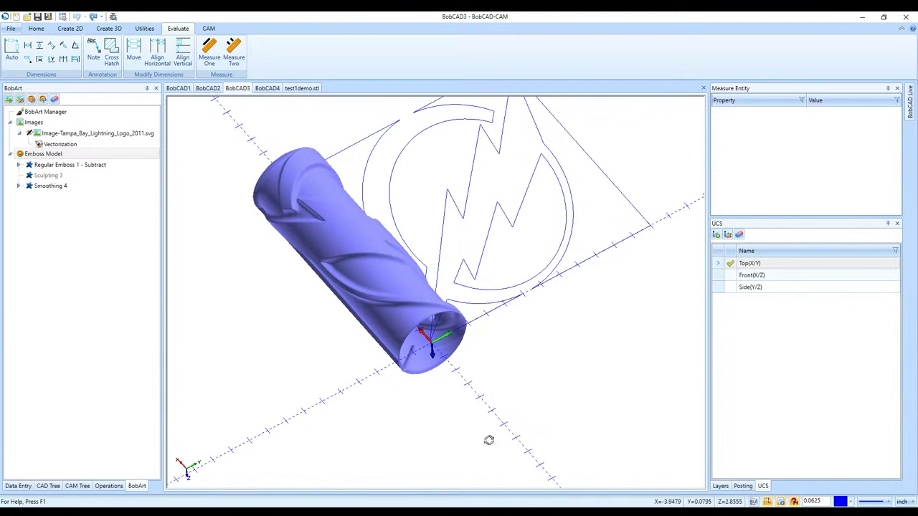
{"action": "mouse_move", "coordinate": [490, 438]}
{"action": "middle_mouse_down"}
{"action": "mouse_move", "coordinate": [366, 412]}
{"action": "mouse_move", "coordinate": [309, 334]}
{"action": "mouse_move", "coordinate": [326, 380]}
{"action": "middle_mouse_up"}
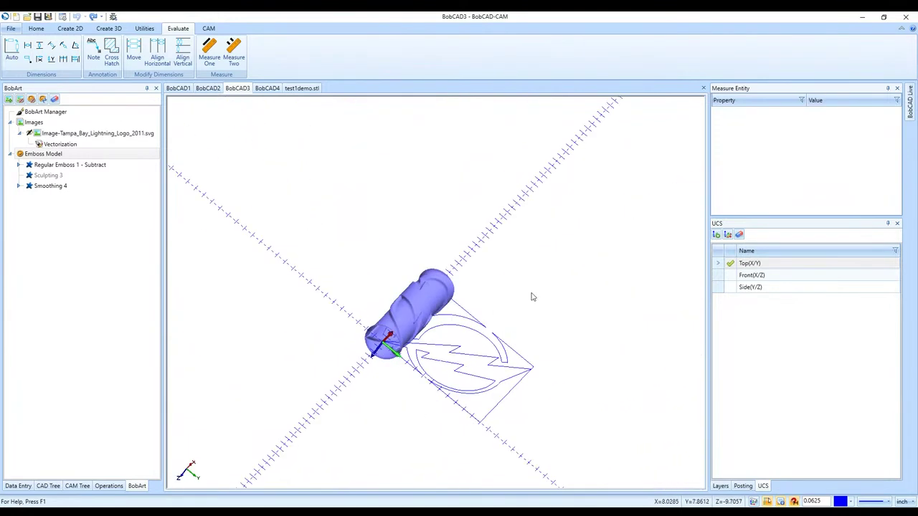
- Disable Wrap Canvas in the emboss model's canvas definition so the logo emboss is flat
{"action": "right_click", "coordinate": [79, 157]}
{"action": "left_click", "coordinate": [106, 177]}
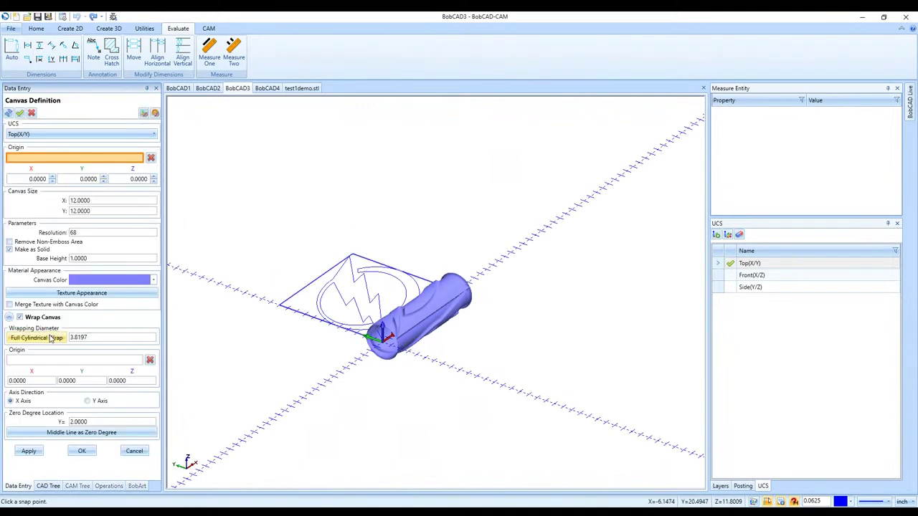
{"action": "left_click", "coordinate": [19, 317]}
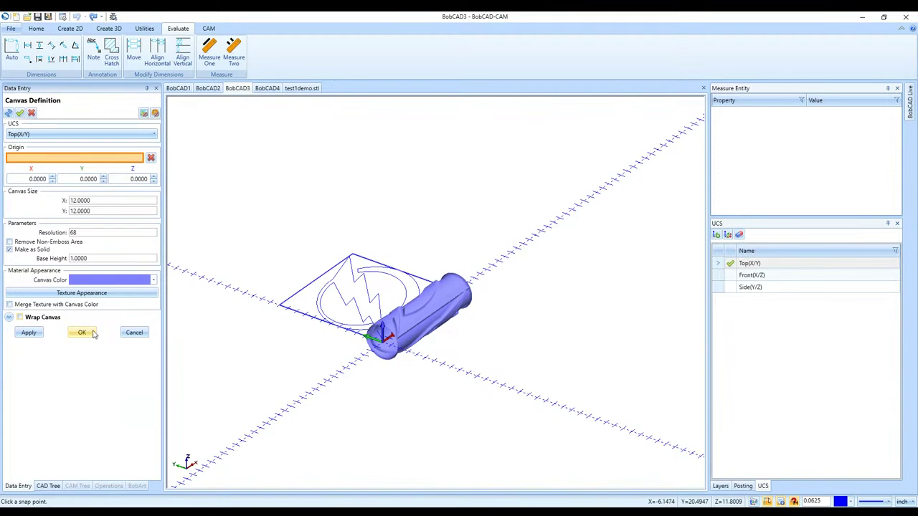
{"action": "left_click", "coordinate": [82, 333]}
{"action": "scroll", "coordinate": [330, 305], "scroll_direction": "up", "scroll_amount": 3}
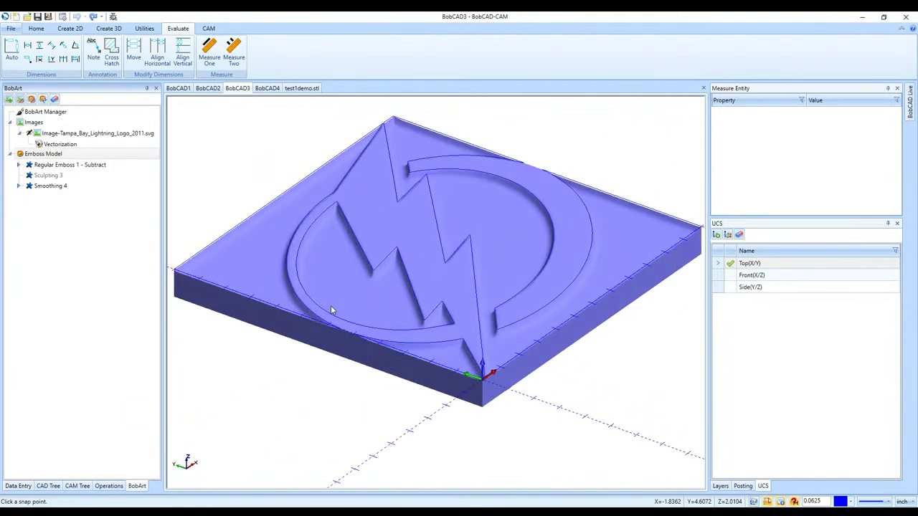
{"action": "scroll", "coordinate": [331, 305], "scroll_direction": "down", "scroll_amount": 2}
{"action": "scroll", "coordinate": [280, 288], "scroll_direction": "up", "scroll_amount": 2}
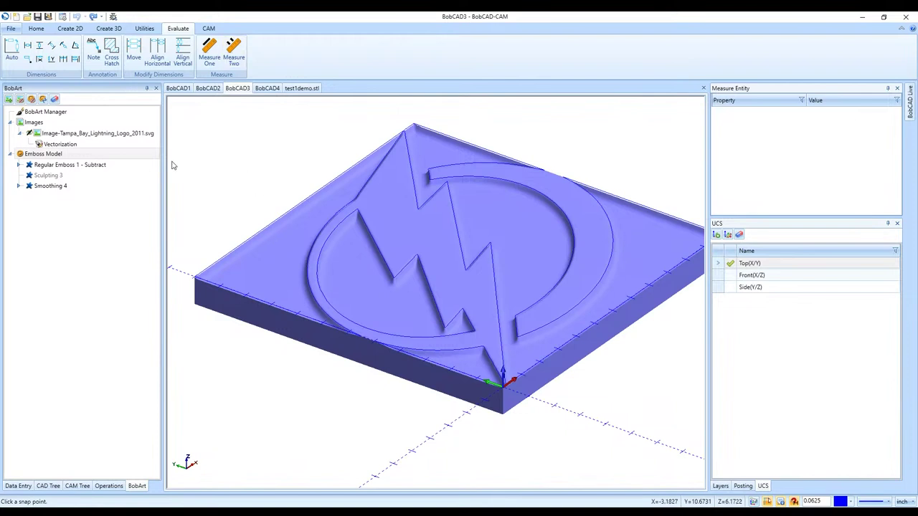
- Start a new milling job for the Siemens_808D_3x_Mill with the Stock Wizard and pick the art model as workpiece
{"action": "left_click", "coordinate": [206, 28]}
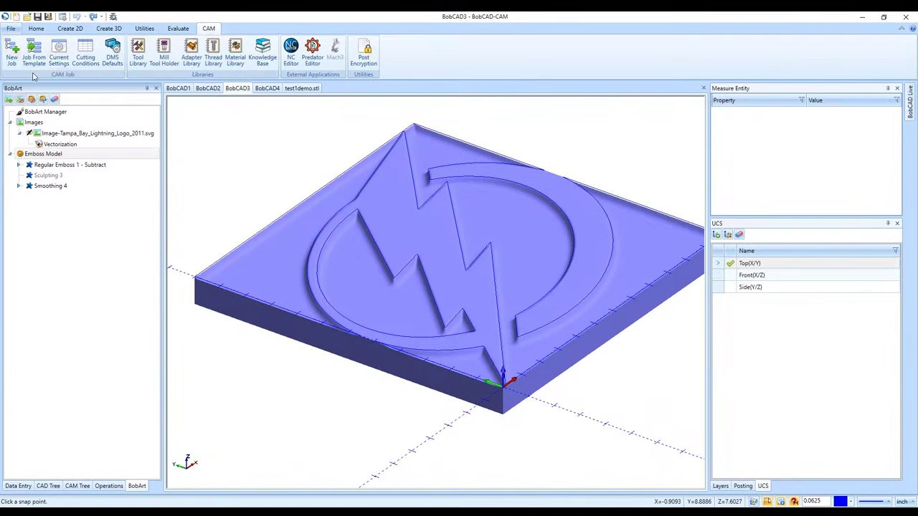
{"action": "left_click", "coordinate": [11, 58]}
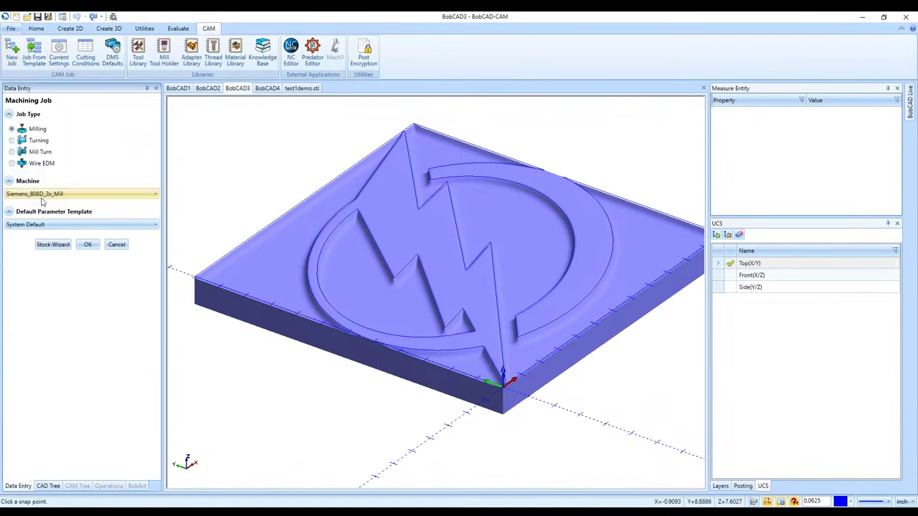
{"action": "left_click", "coordinate": [61, 245]}
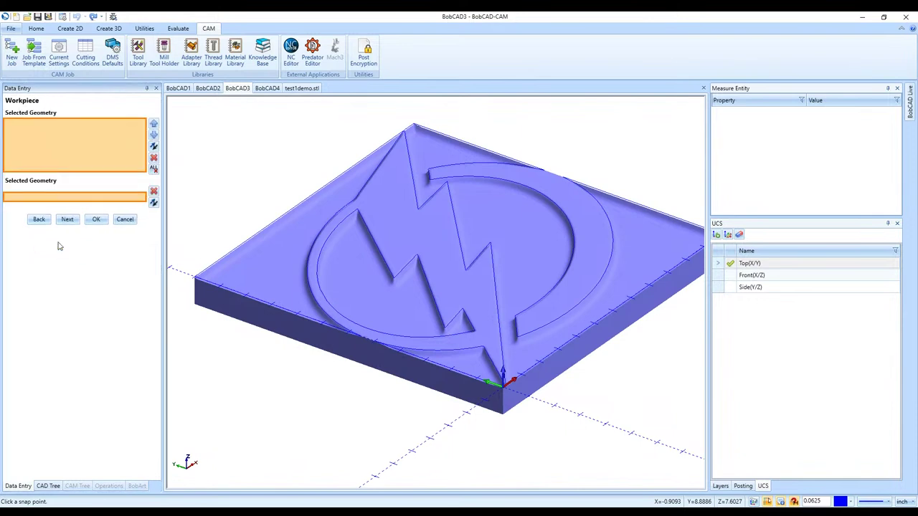
{"action": "left_click", "coordinate": [65, 222]}
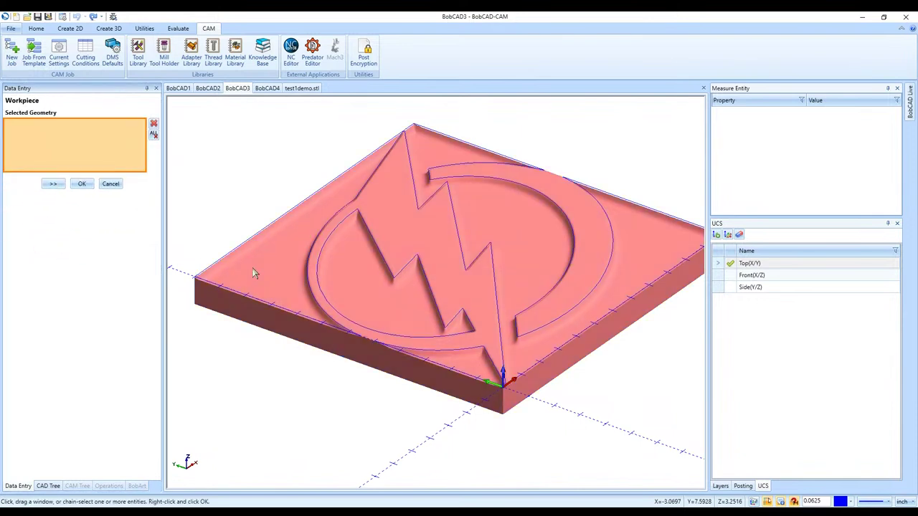
{"action": "left_click", "coordinate": [252, 272]}
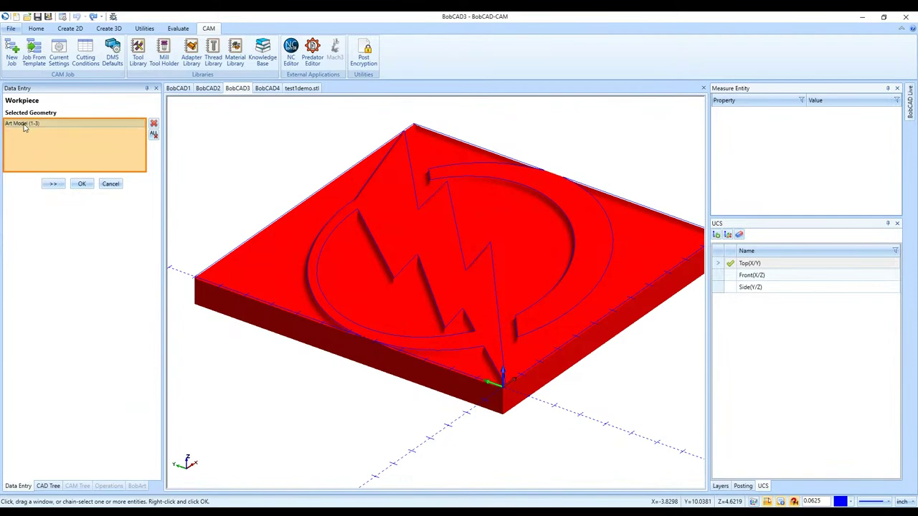
- Accept the 12.0030 x 12.0030 x 1.0000 block stock and finish Machine Setup - 1 on the Top(X/Y) UCS
{"action": "left_click", "coordinate": [54, 185]}
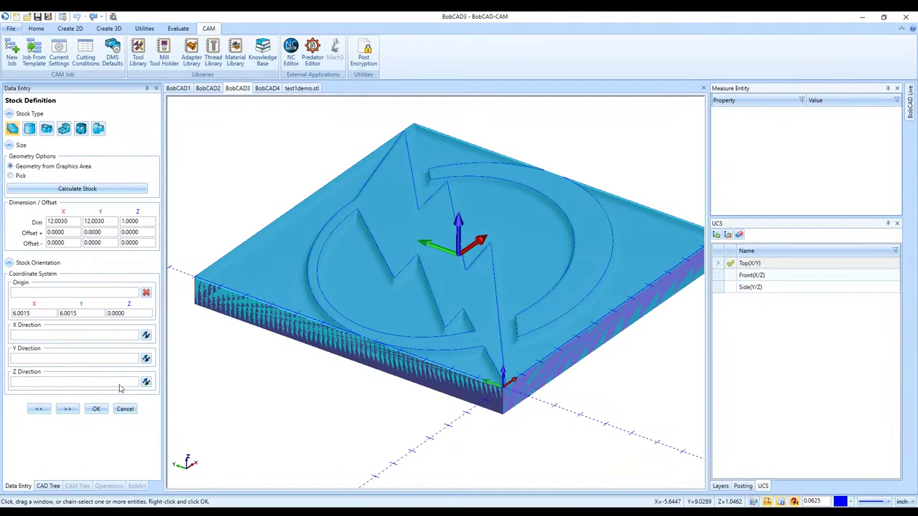
{"action": "left_click", "coordinate": [76, 411]}
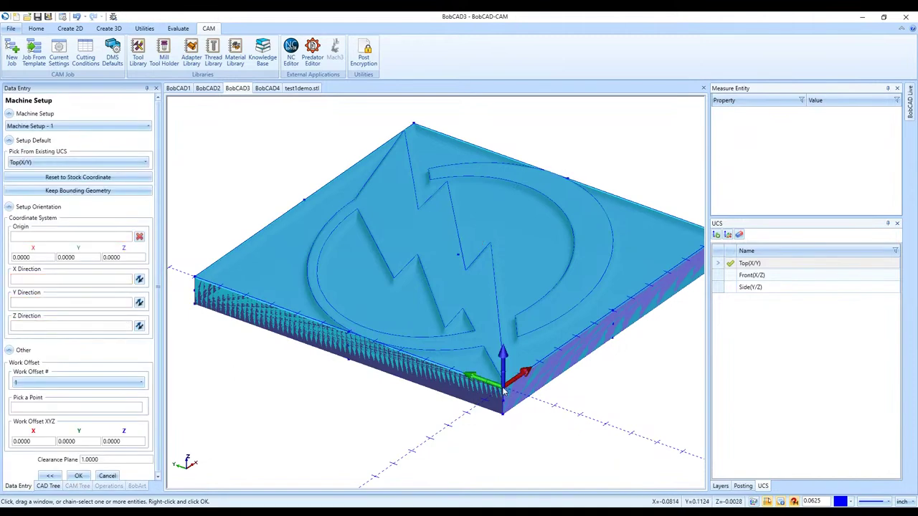
{"action": "left_click", "coordinate": [84, 477]}
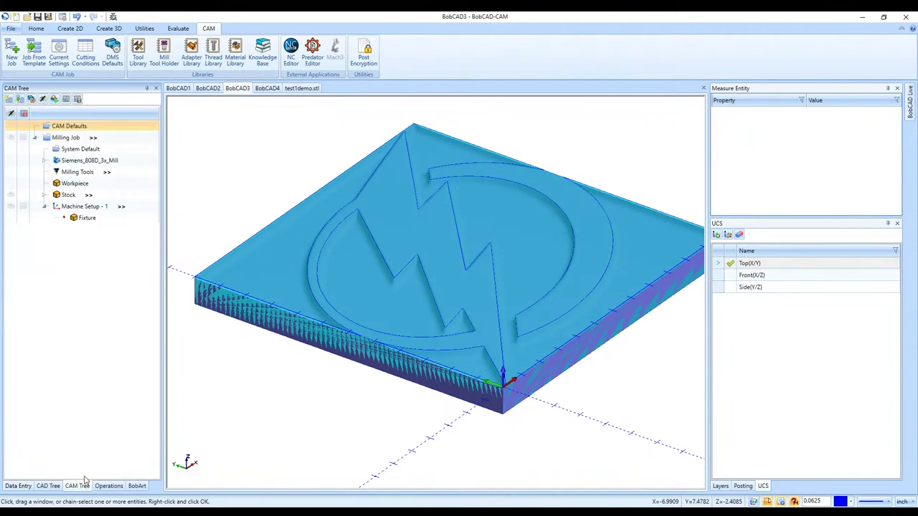
- Add a Mill 3 Axis feature to Machine Setup - 1 with the art model as its geometry
{"action": "right_click", "coordinate": [116, 207]}
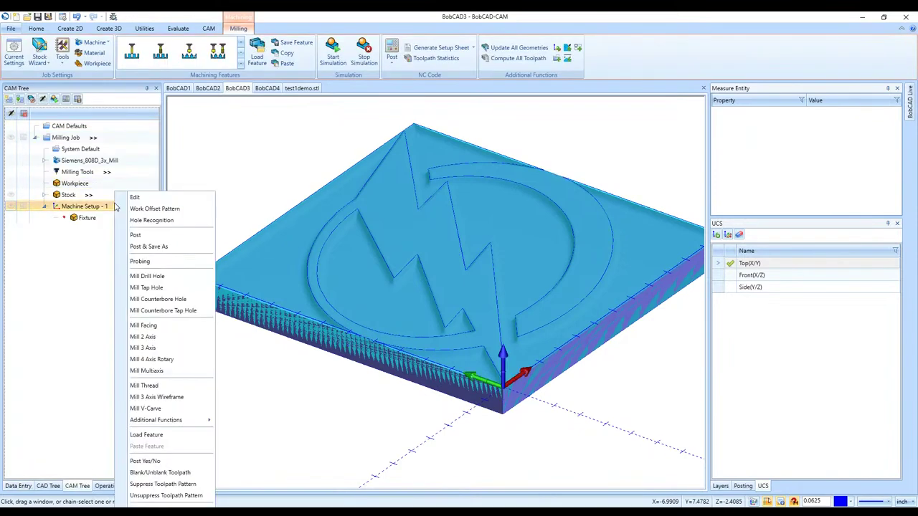
{"action": "left_click", "coordinate": [175, 348]}
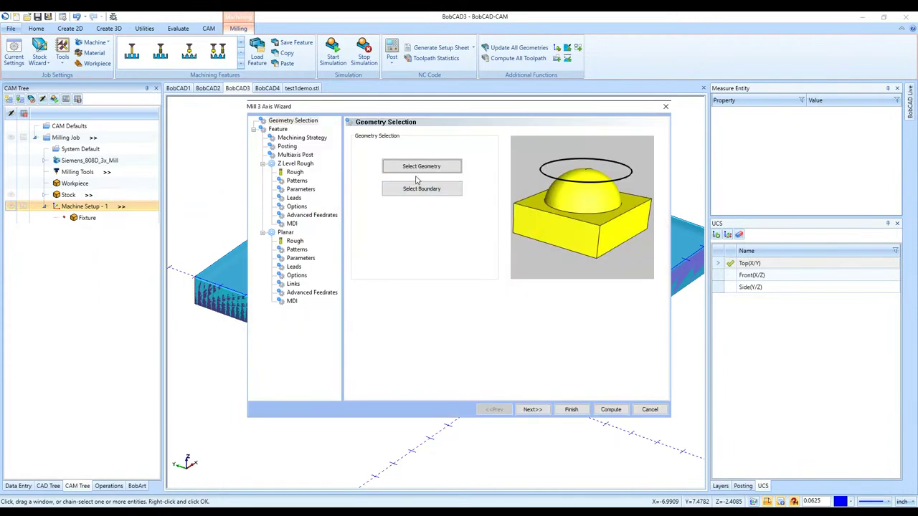
{"action": "left_click", "coordinate": [420, 169]}
{"action": "left_click", "coordinate": [398, 240]}
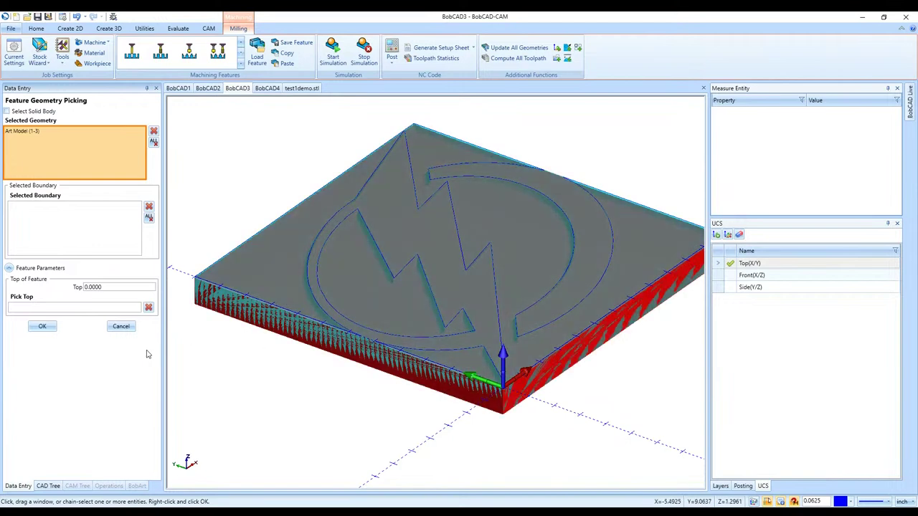
{"action": "left_click", "coordinate": [47, 332]}
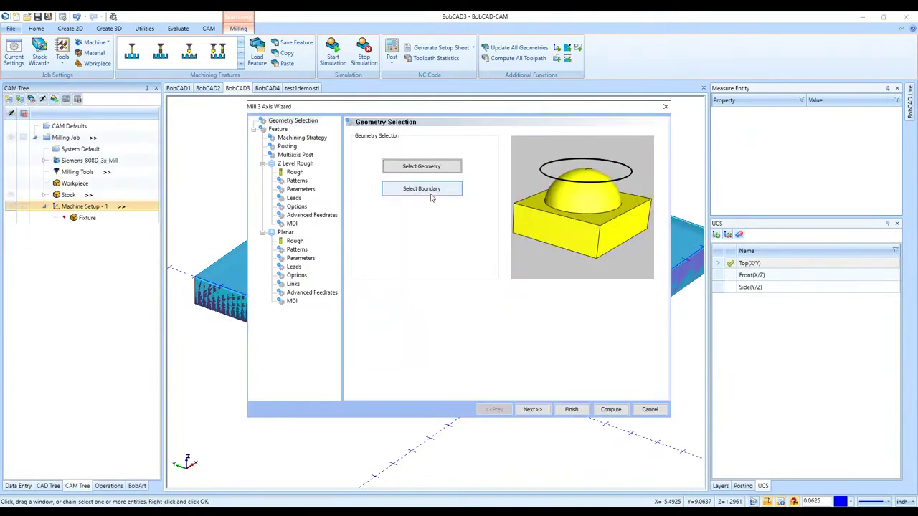
- Set the feature's machining strategy to Advanced Rough
{"action": "left_click", "coordinate": [328, 143]}
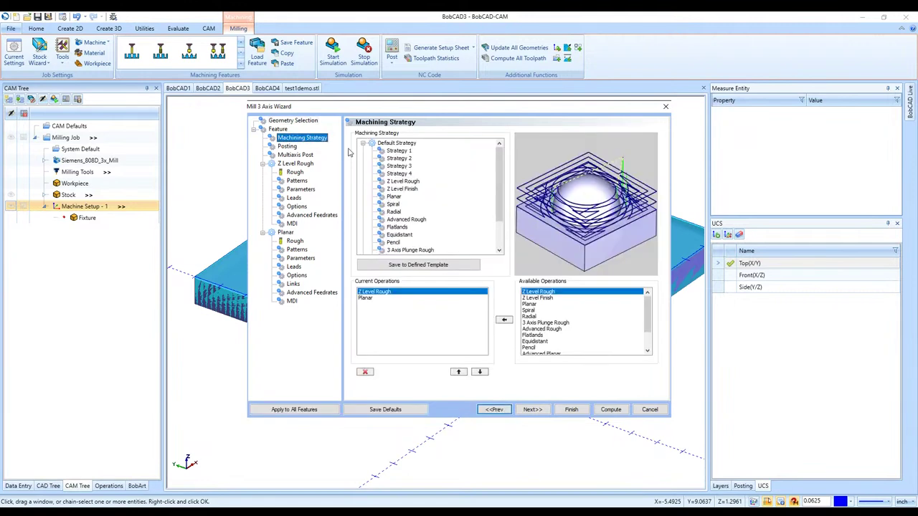
{"action": "scroll", "coordinate": [407, 196], "scroll_direction": "down", "scroll_amount": 2}
{"action": "double_click", "coordinate": [406, 181]}
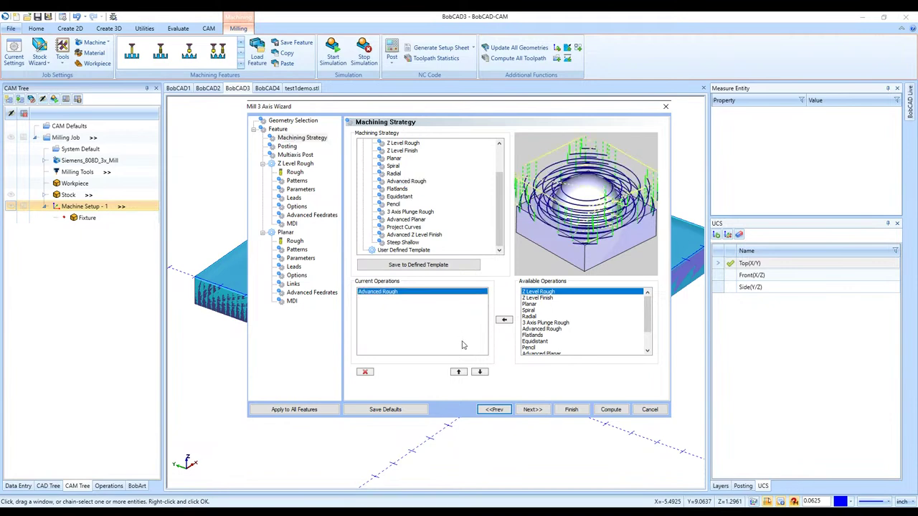
- Set the corner radius of the 0.5000 roughing tool to 0
{"action": "left_click", "coordinate": [523, 409]}
{"action": "left_click", "coordinate": [531, 409]}
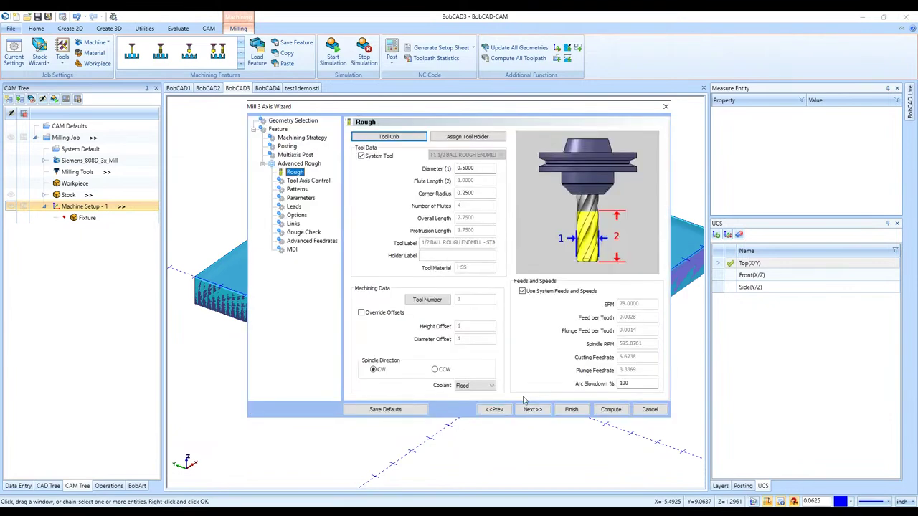
{"action": "double_click", "coordinate": [487, 193]}
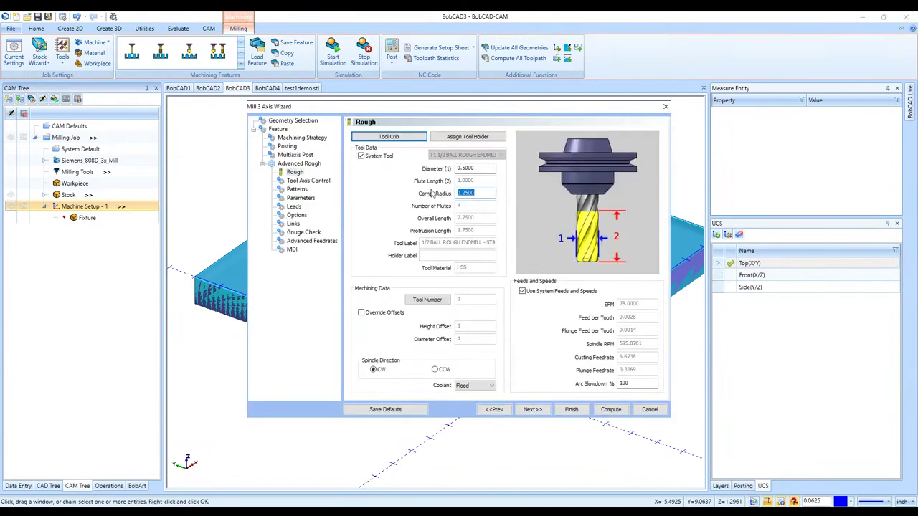
{"action": "type", "text": "0"}
- Choose Adaptive Roughing as the cut pattern for the Advanced Rough operation
{"action": "left_click", "coordinate": [529, 417]}
{"action": "left_click", "coordinate": [529, 417]}
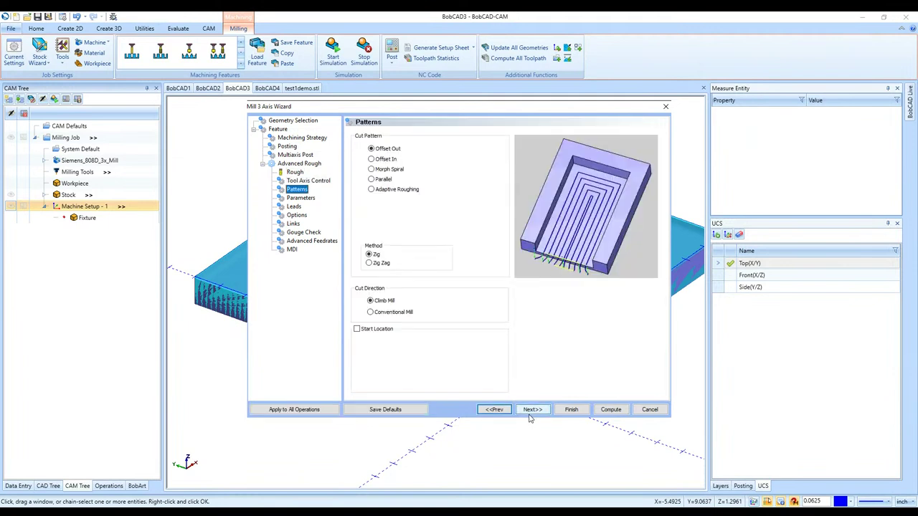
{"action": "left_click", "coordinate": [397, 189]}
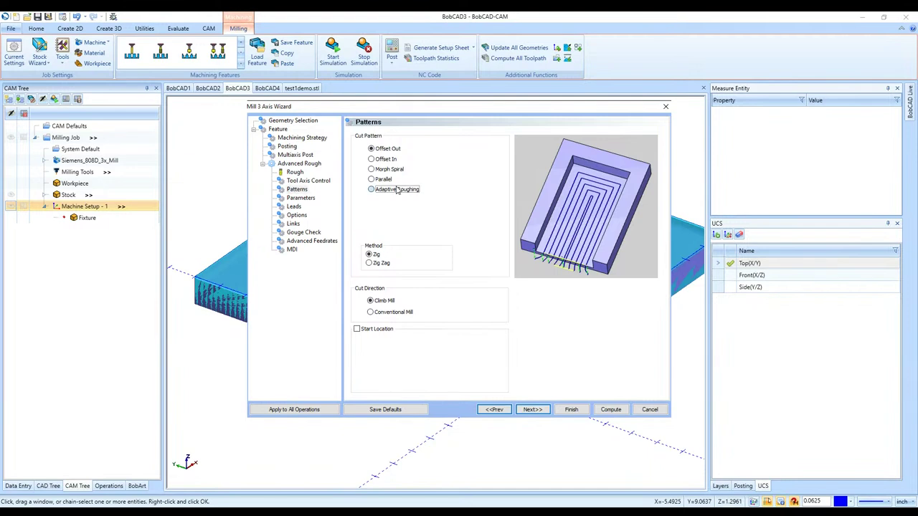
- Set the Advanced Rough depth of cut and stepover both to 0.05 and compute the toolpath
{"action": "left_click", "coordinate": [529, 418]}
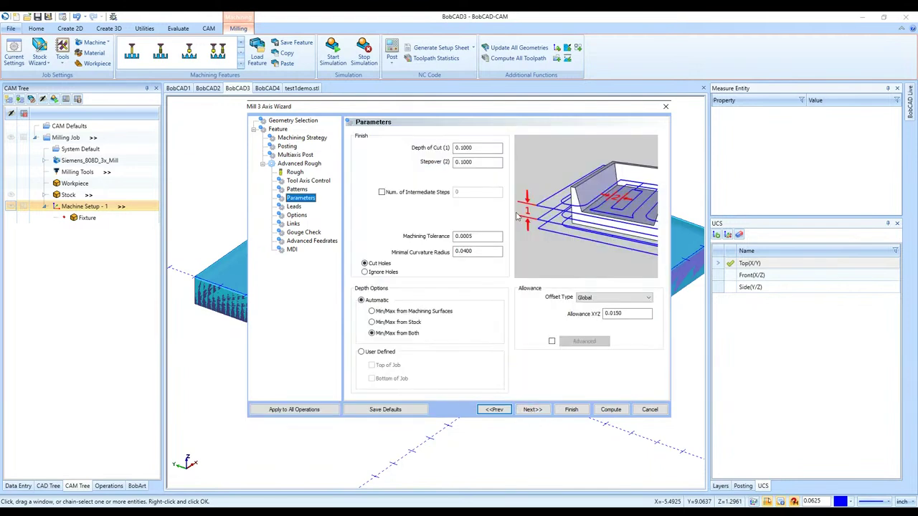
{"action": "left_click_drag", "start_coordinate": [477, 147], "coordinate": [456, 147]}
{"action": "type", "text": "."}
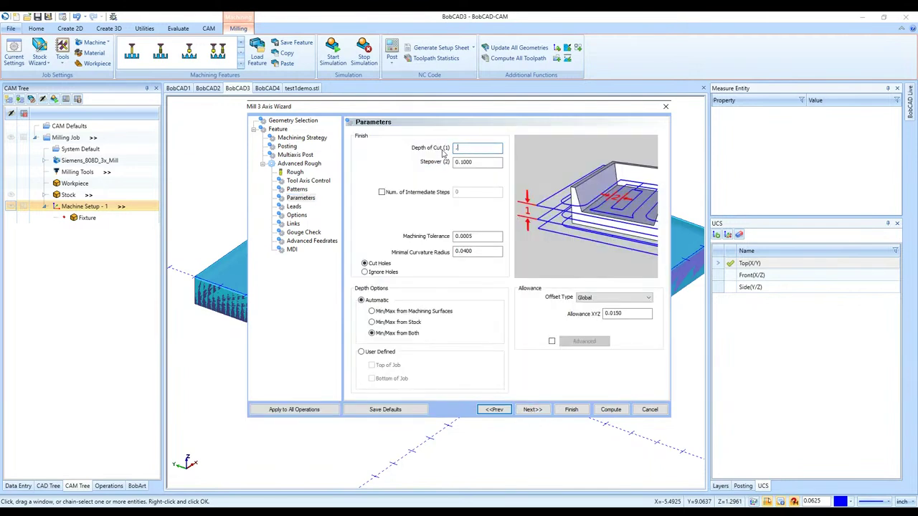
{"action": "type", "text": "05"}
{"action": "key", "text": "Tab"}
{"action": "type", "text": ".05"}
{"action": "key", "text": "Tab"}
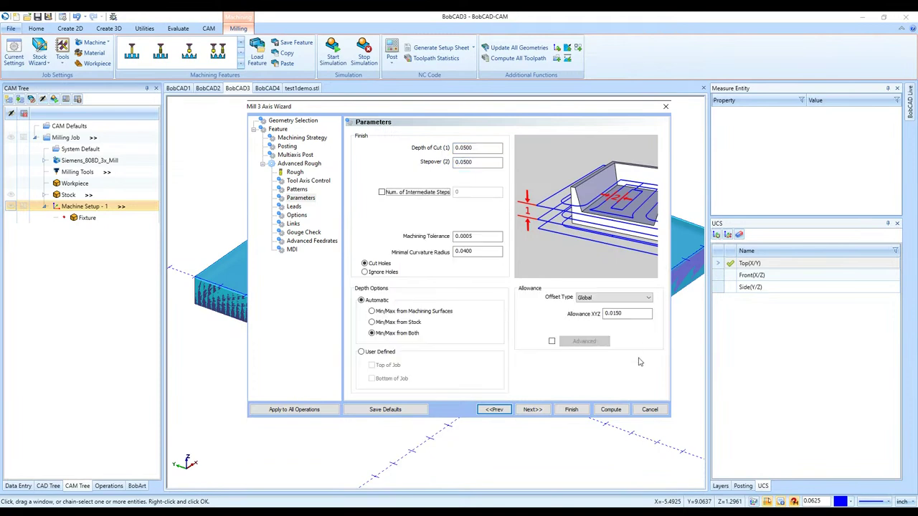
{"action": "left_click", "coordinate": [610, 409]}
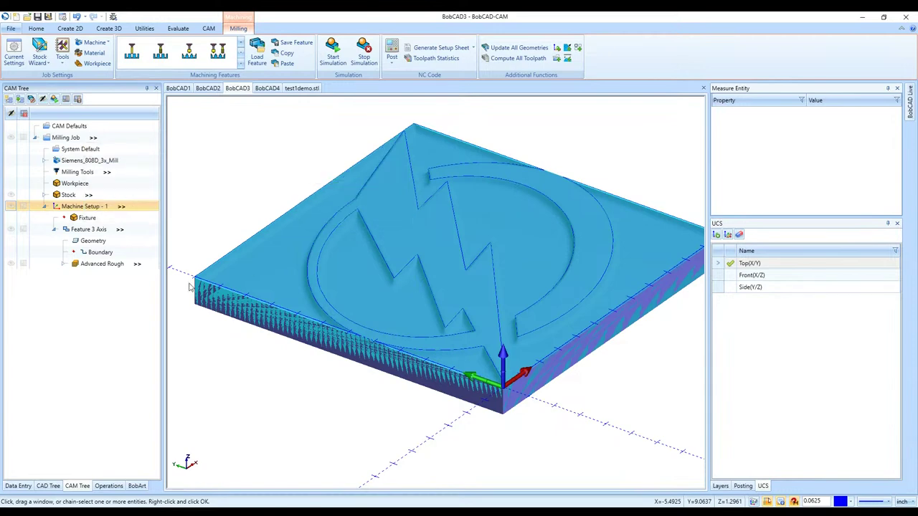
{"action": "left_click", "coordinate": [105, 264]}
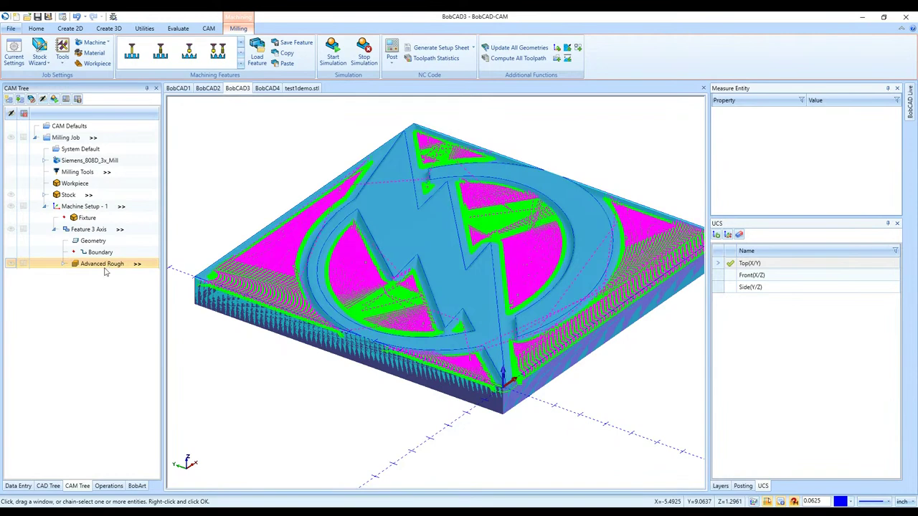
- Add a second Mill 3 Axis feature to Machine Setup - 1 with the art model as geometry and the logo outline curves as boundary
{"action": "right_click", "coordinate": [93, 209]}
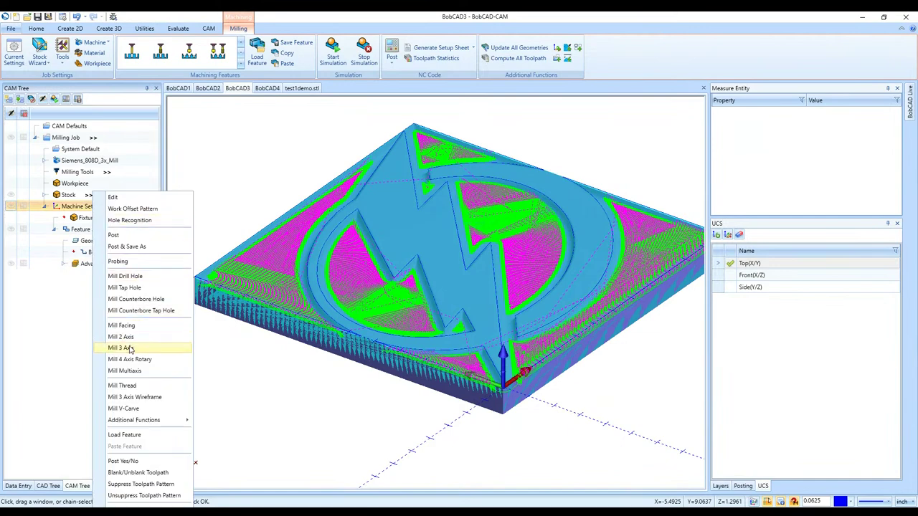
{"action": "left_click", "coordinate": [42, 330]}
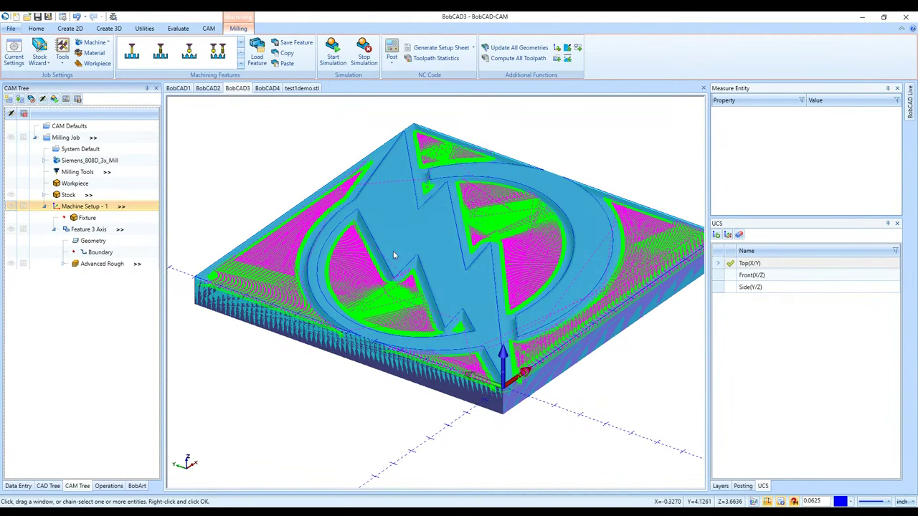
{"action": "middle_click_drag", "start_coordinate": [421, 246], "coordinate": [503, 285]}
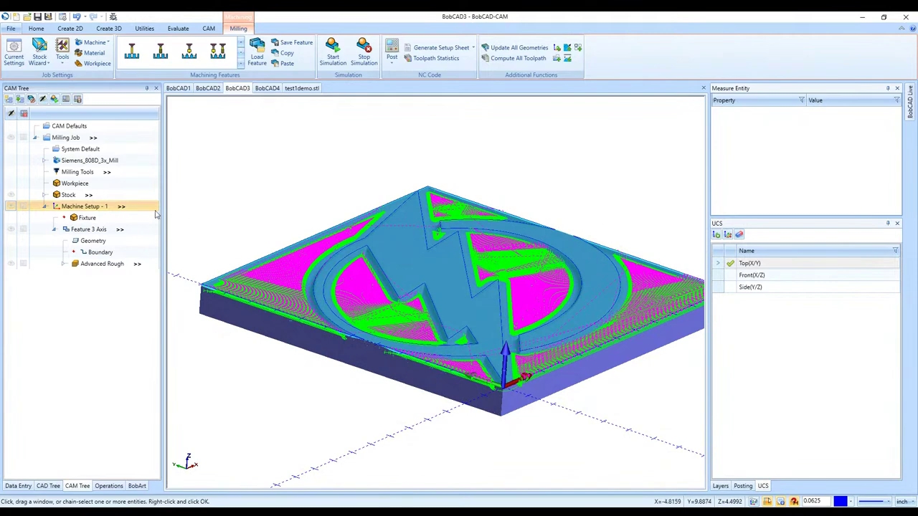
{"action": "right_click", "coordinate": [80, 208]}
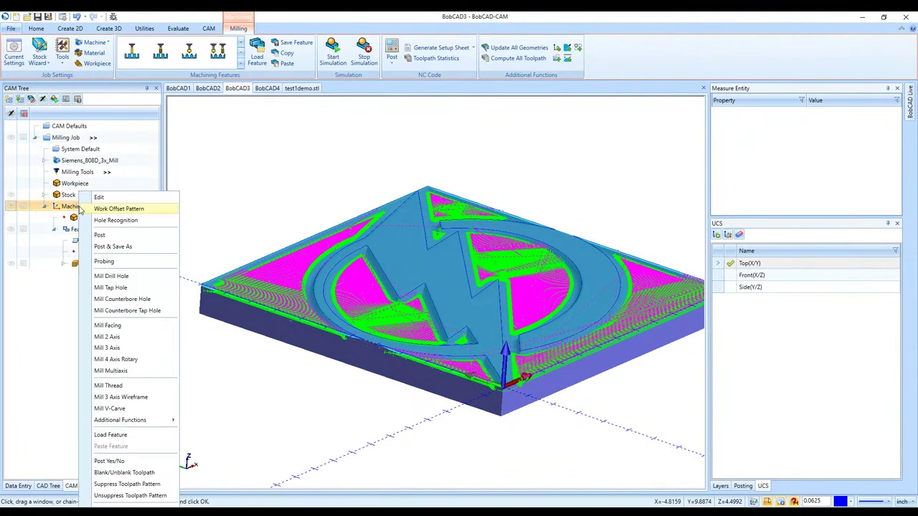
{"action": "left_click", "coordinate": [152, 349]}
{"action": "left_click", "coordinate": [406, 164]}
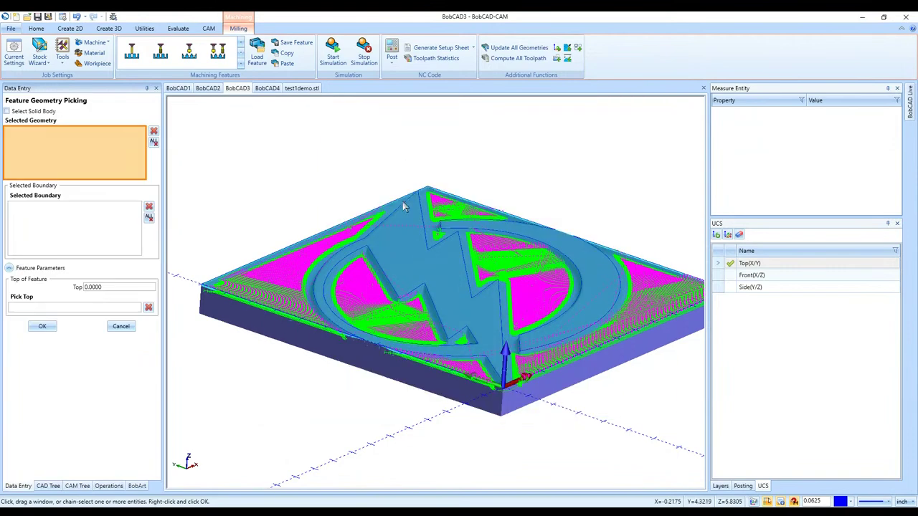
{"action": "left_click", "coordinate": [404, 208]}
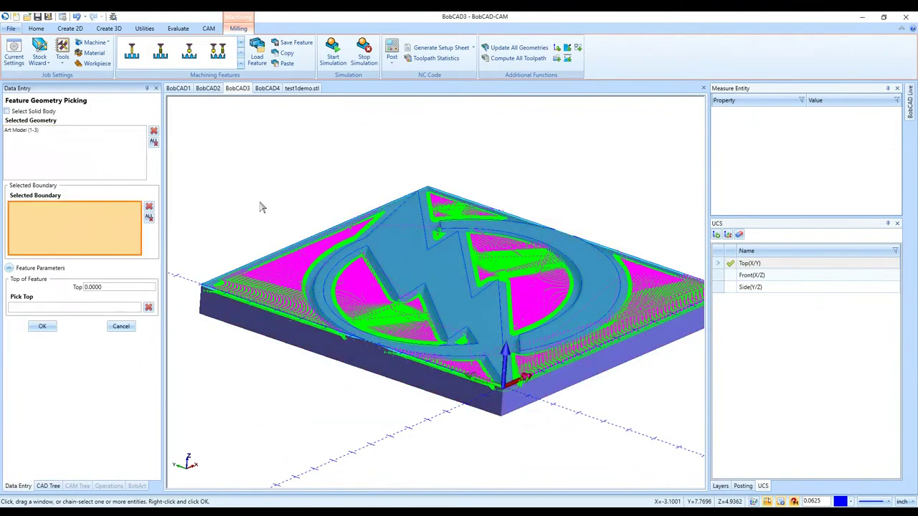
{"action": "left_click", "coordinate": [380, 264]}
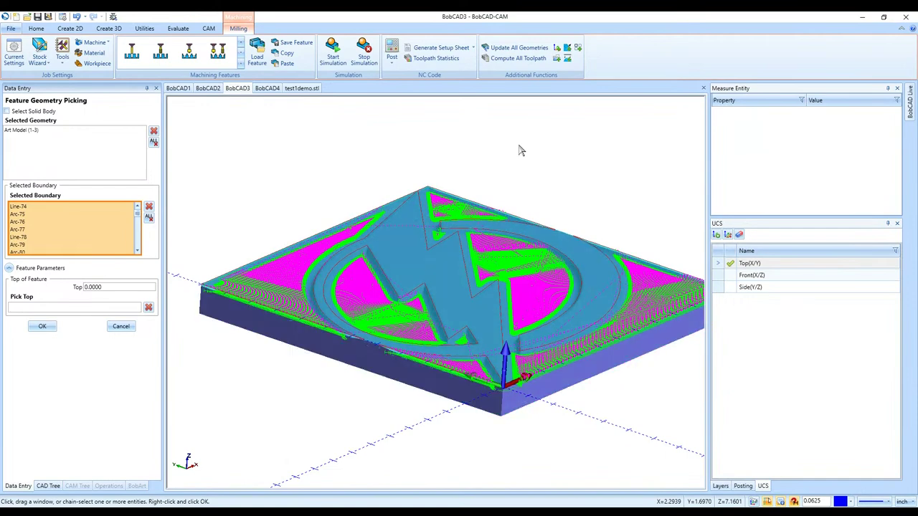
{"action": "left_click", "coordinate": [42, 326]}
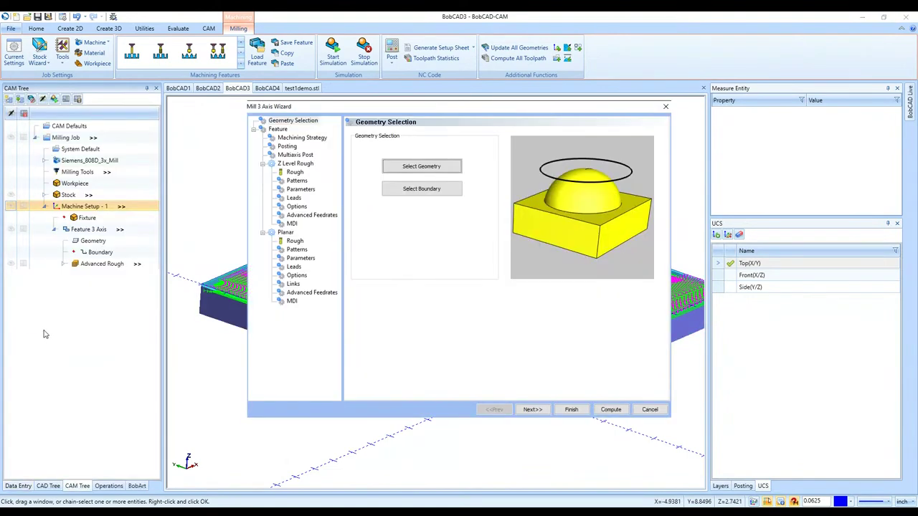
- Set the second feature's machining strategy to Equidistant
{"action": "left_click", "coordinate": [549, 411]}
{"action": "left_click", "coordinate": [541, 411]}
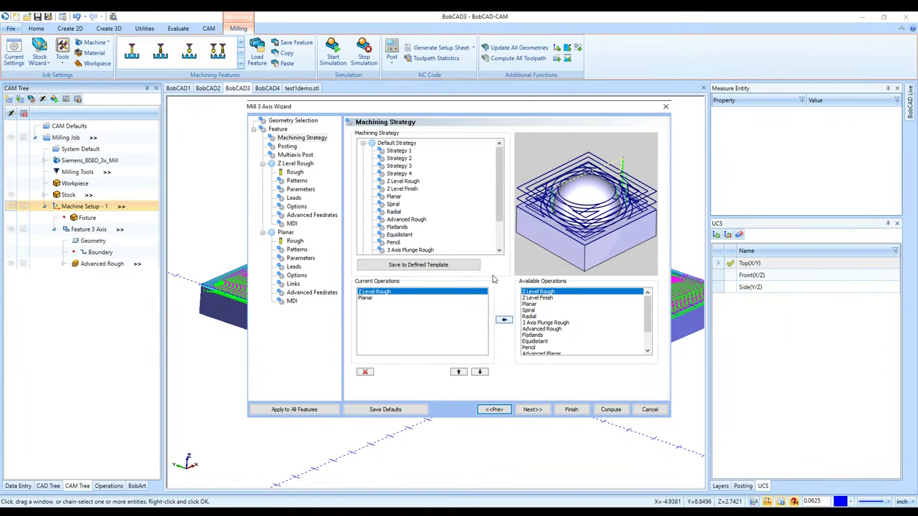
{"action": "left_click", "coordinate": [500, 240]}
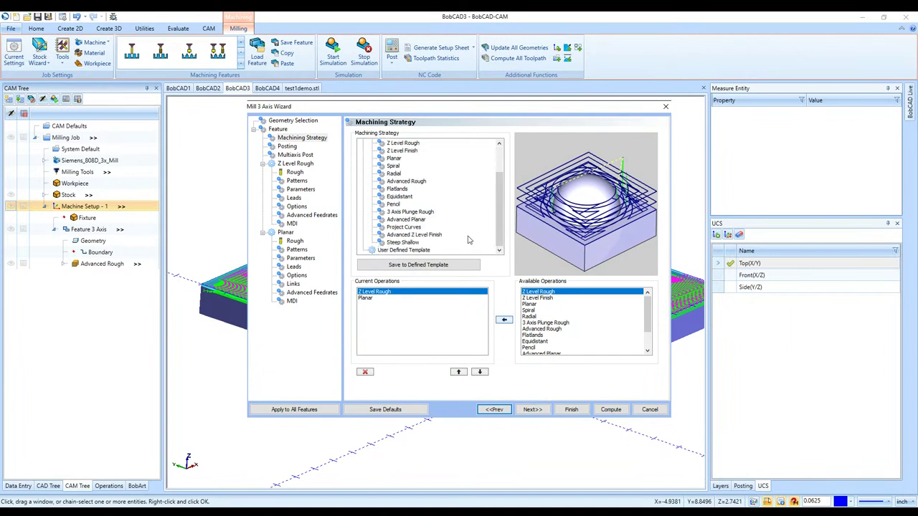
{"action": "left_click", "coordinate": [393, 197]}
{"action": "left_click", "coordinate": [531, 409]}
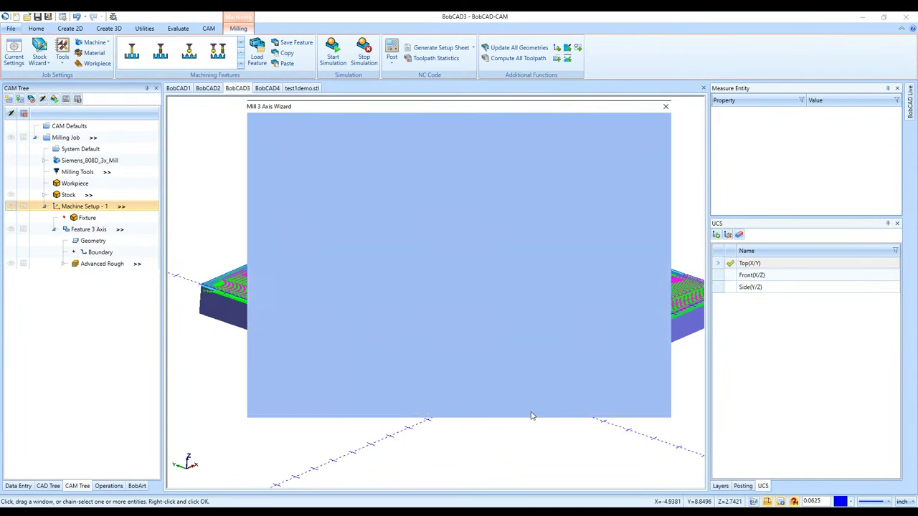
- Set the corner radius of the Equidistant operation's 0.5000 tool to 0.25
{"action": "left_click", "coordinate": [531, 410]}
{"action": "left_click", "coordinate": [531, 410]}
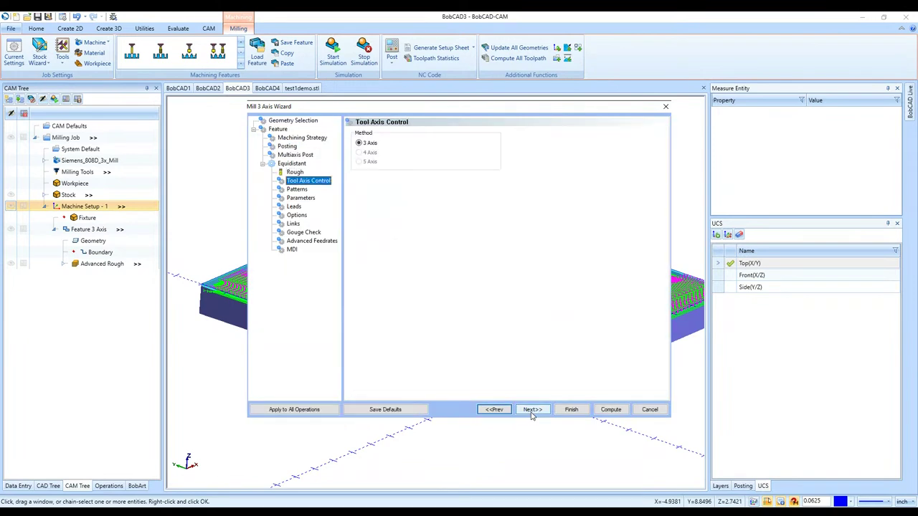
{"action": "left_click", "coordinate": [494, 410]}
{"action": "left_click", "coordinate": [479, 194]}
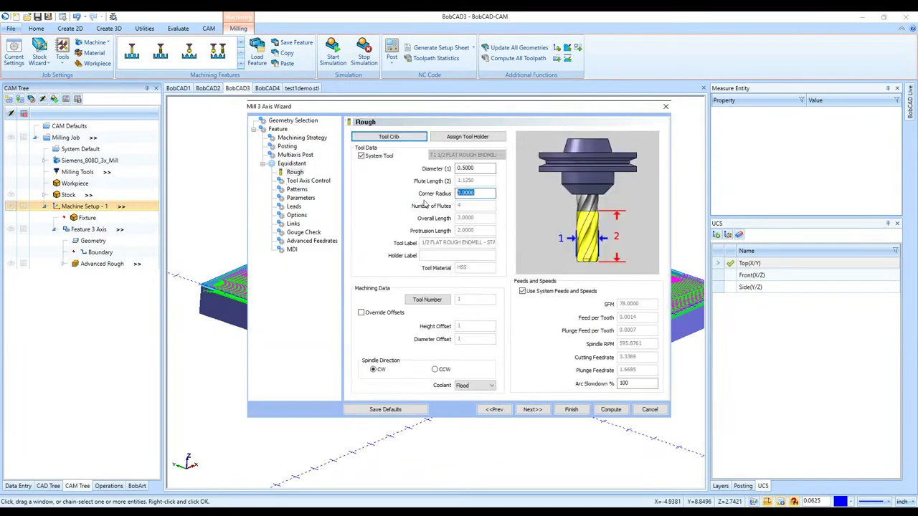
{"action": "type", "text": ".25"}
{"action": "left_click", "coordinate": [531, 409]}
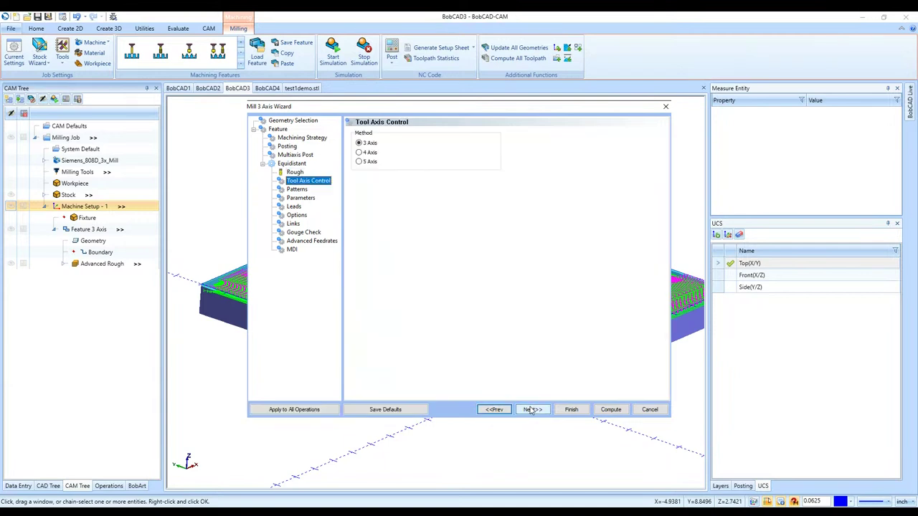
- Compute the Equidistant toolpath with its default pattern and parameters
{"action": "left_click", "coordinate": [531, 410]}
{"action": "left_click", "coordinate": [531, 410]}
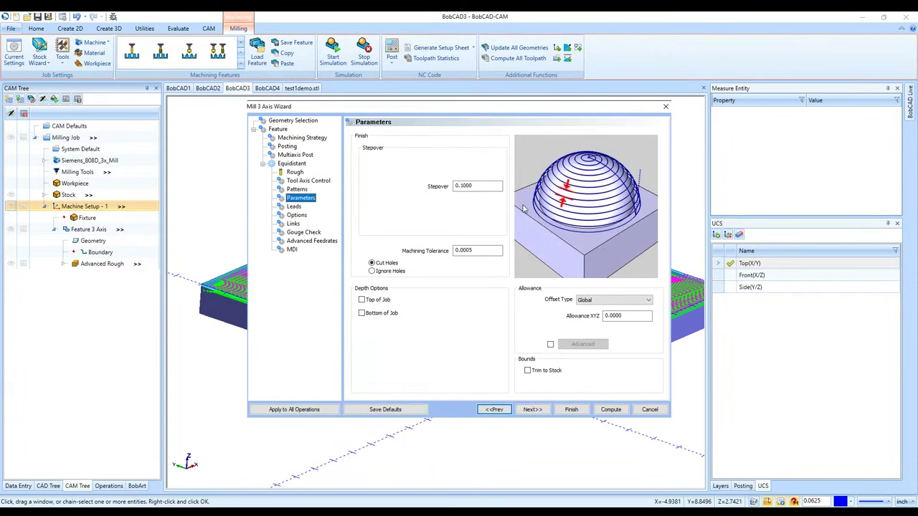
{"action": "left_click", "coordinate": [611, 409]}
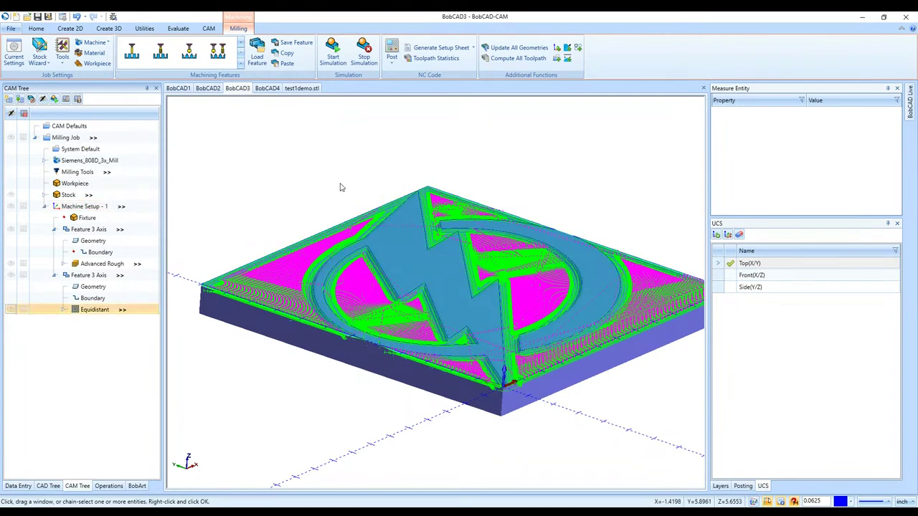
- Start the machining simulation of the milling job and run it with the toolpath display hidden
{"action": "left_click", "coordinate": [334, 55]}
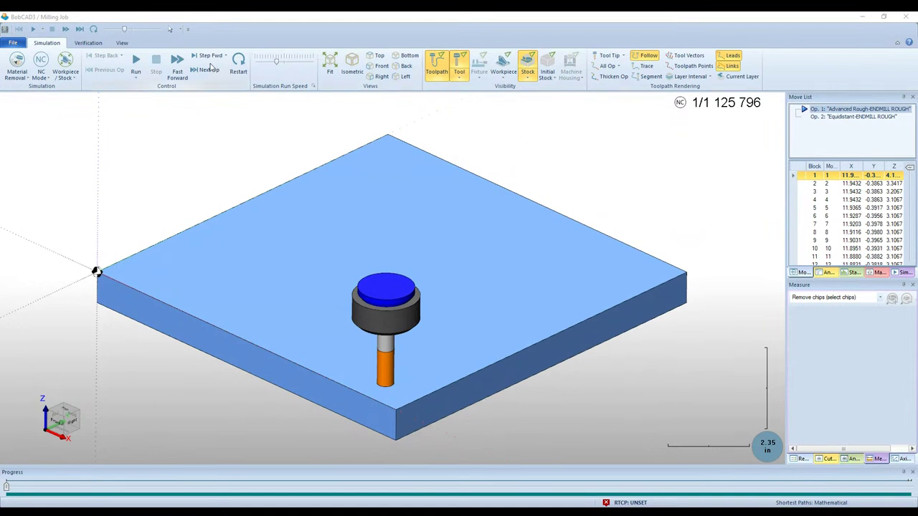
{"action": "left_click", "coordinate": [135, 63]}
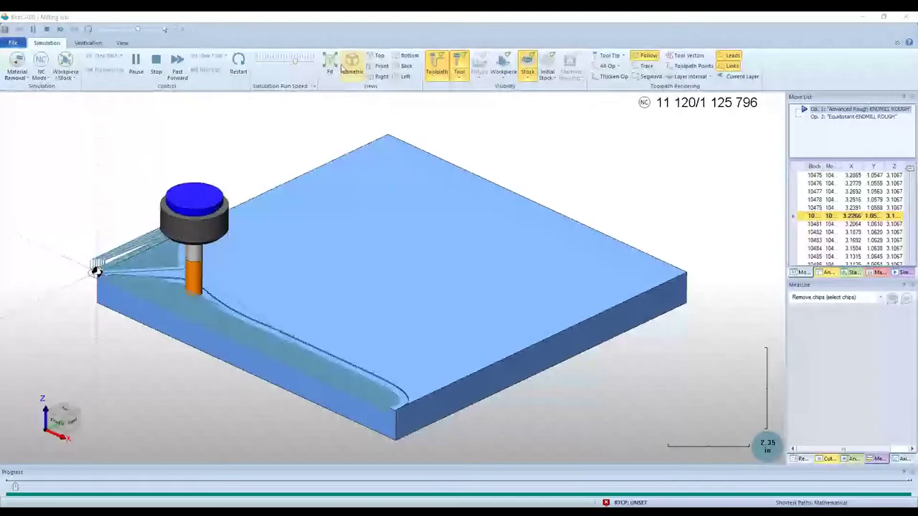
{"action": "left_click", "coordinate": [436, 66]}
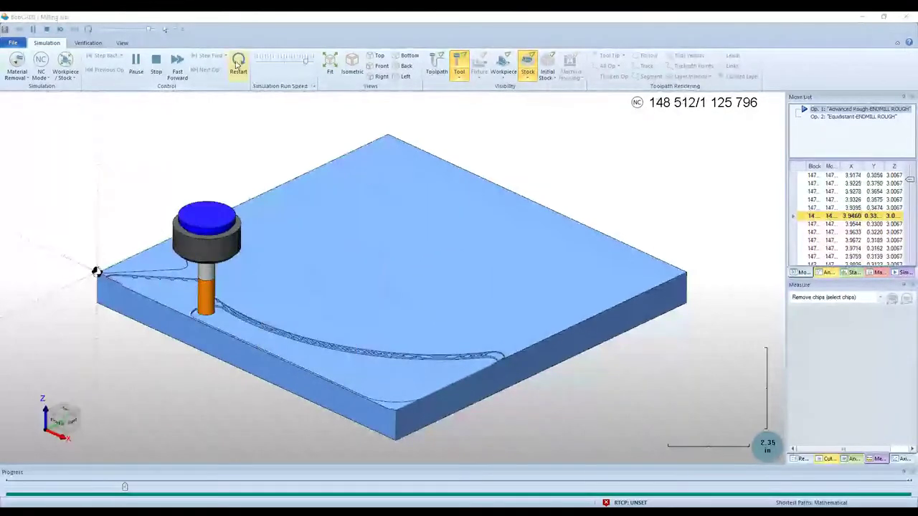
- Stop the simulation, skip ahead to a later stage of the roughing, and run it through to the end of the Equidistant operation
{"action": "left_click", "coordinate": [161, 72]}
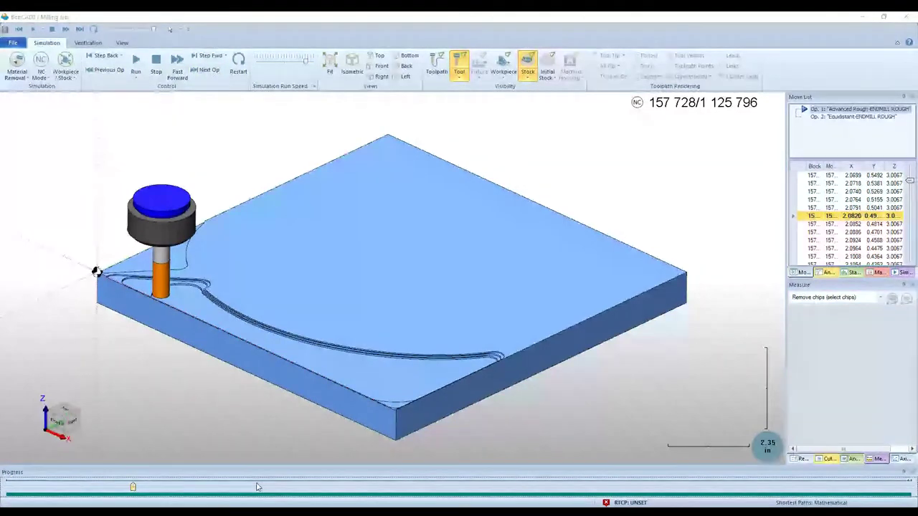
{"action": "left_click_drag", "start_coordinate": [257, 486], "coordinate": [570, 493]}
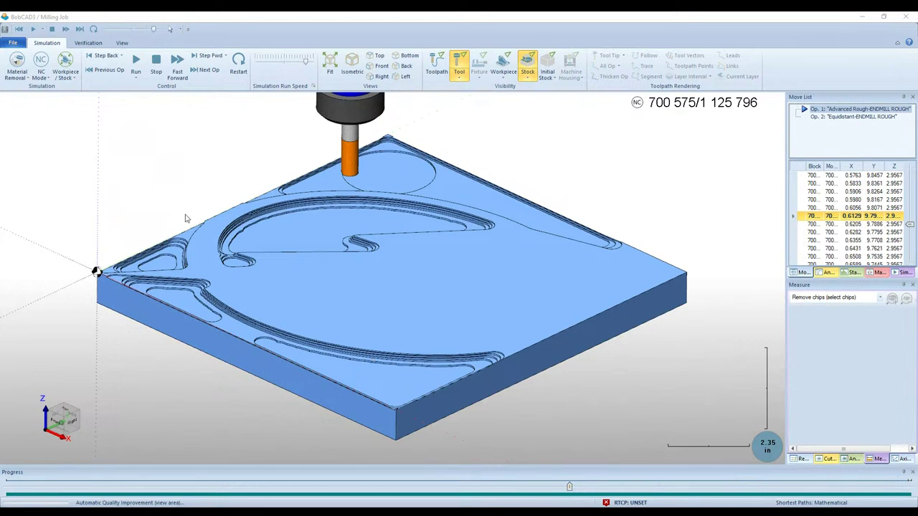
{"action": "left_click", "coordinate": [135, 71]}
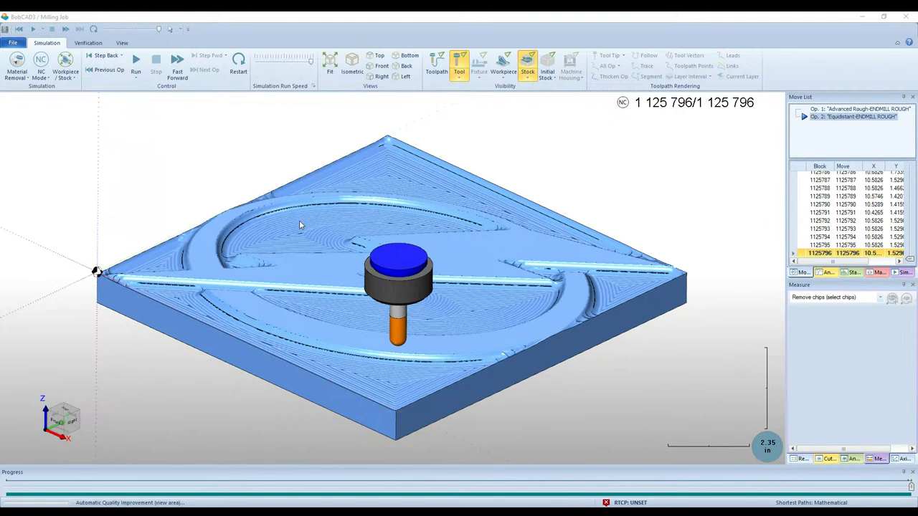
- Return the simulation to the start of the Advanced Rough operation and leave the simulation
{"action": "left_click", "coordinate": [113, 71]}
{"action": "left_click", "coordinate": [135, 63]}
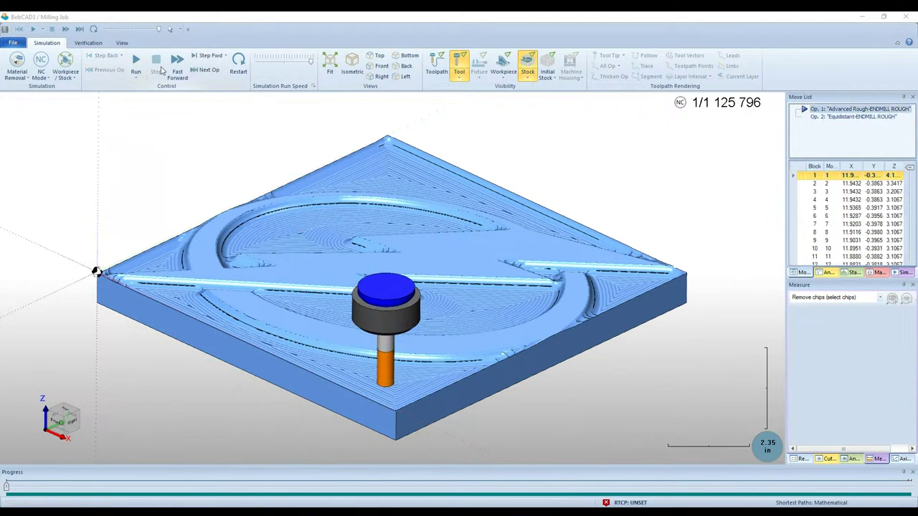
{"action": "left_click", "coordinate": [277, 60]}
{"action": "left_click", "coordinate": [204, 70]}
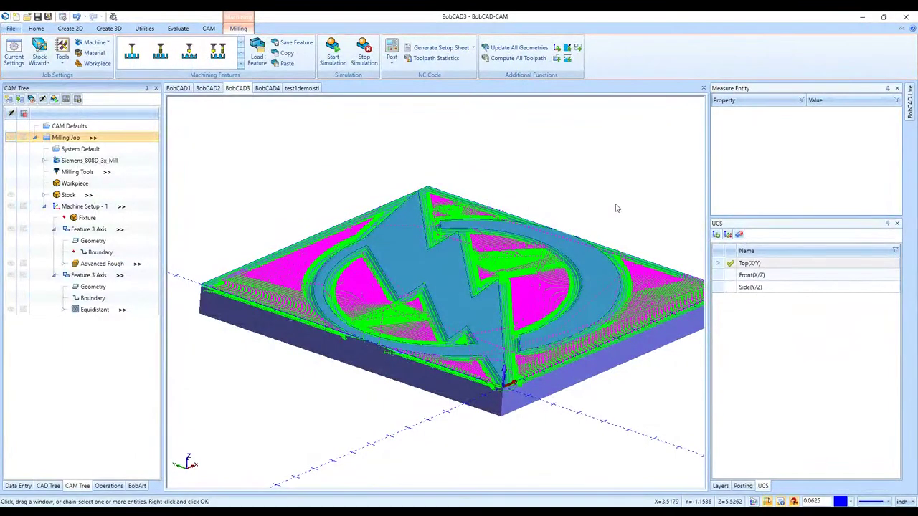
- Post the NC code for the milling job and create a new blank document
{"action": "left_click", "coordinate": [392, 50]}
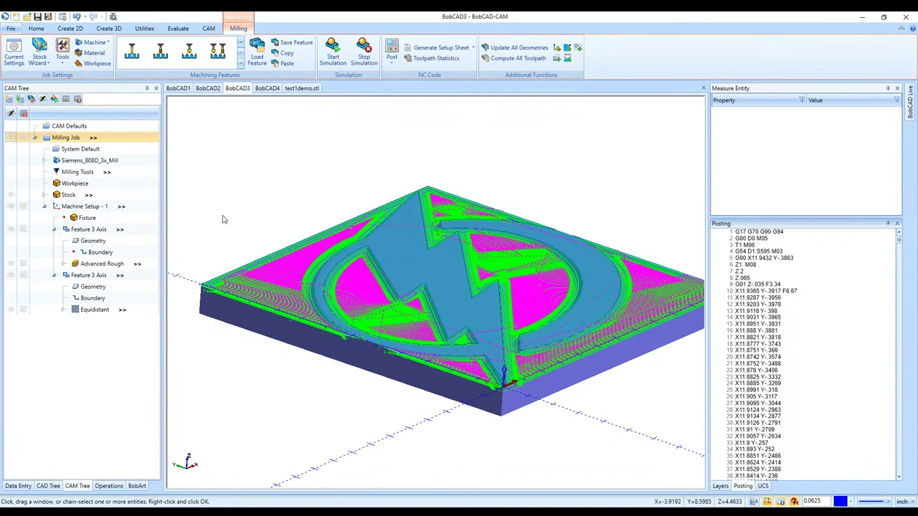
{"action": "left_click", "coordinate": [16, 16]}
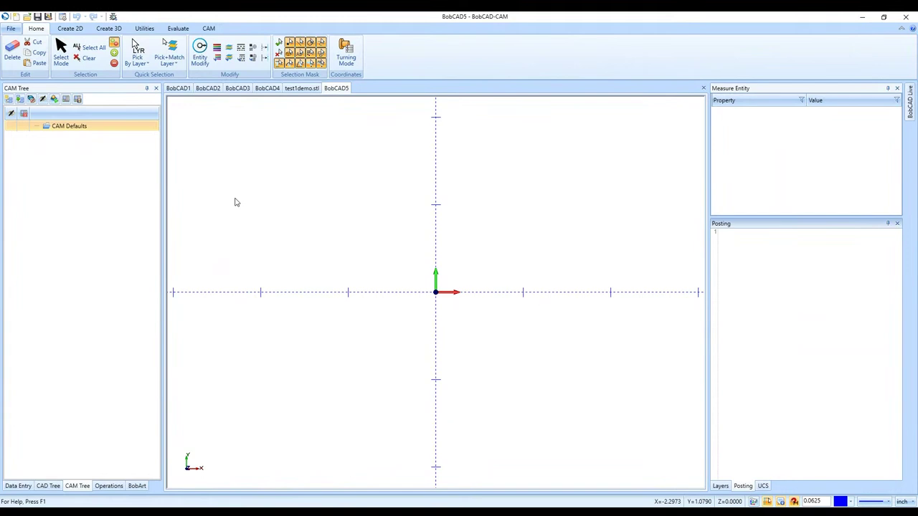
- View the program's help page with its support and licensing options, and return to the blank document
{"action": "left_click", "coordinate": [12, 29]}
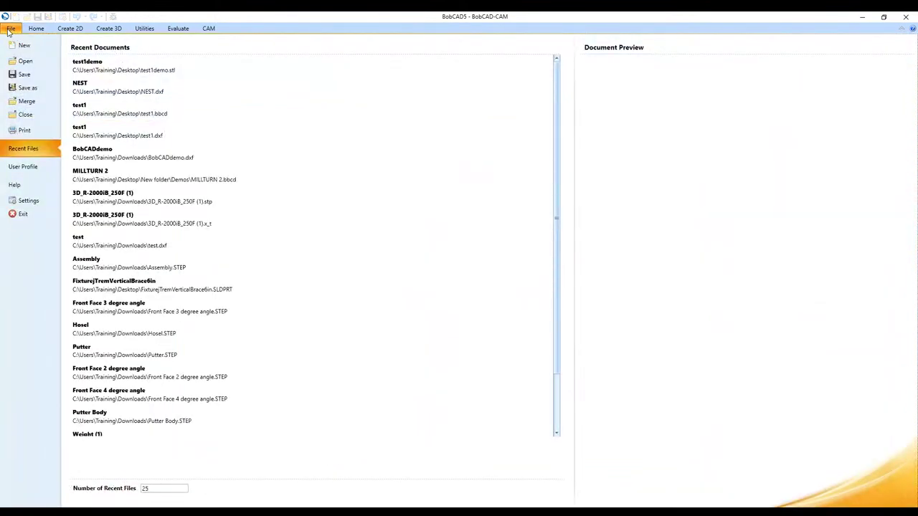
{"action": "left_click", "coordinate": [16, 185]}
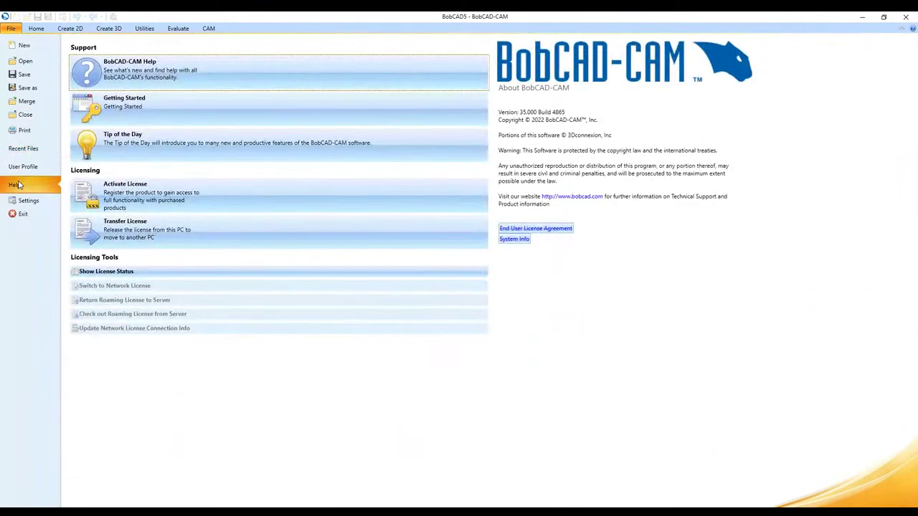
{"action": "left_click", "coordinate": [170, 88]}
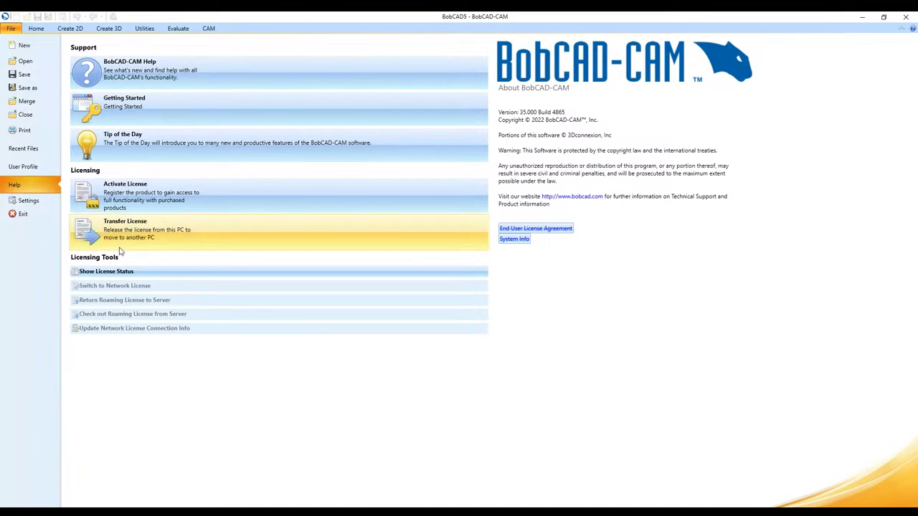
{"action": "left_click", "coordinate": [43, 29]}
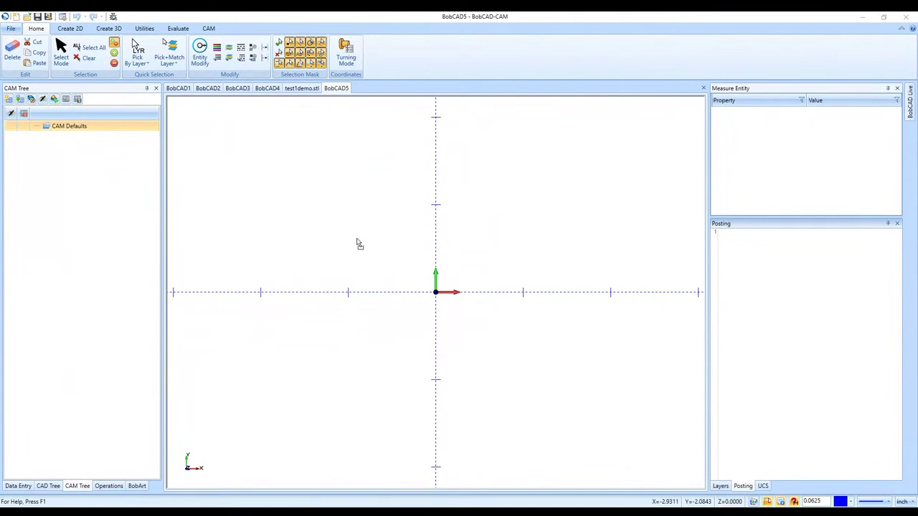
- View the pig line art in the Pig Art Emboss.bbcd drawing
{"action": "scroll", "coordinate": [379, 294], "scroll_direction": "down", "scroll_amount": 5}
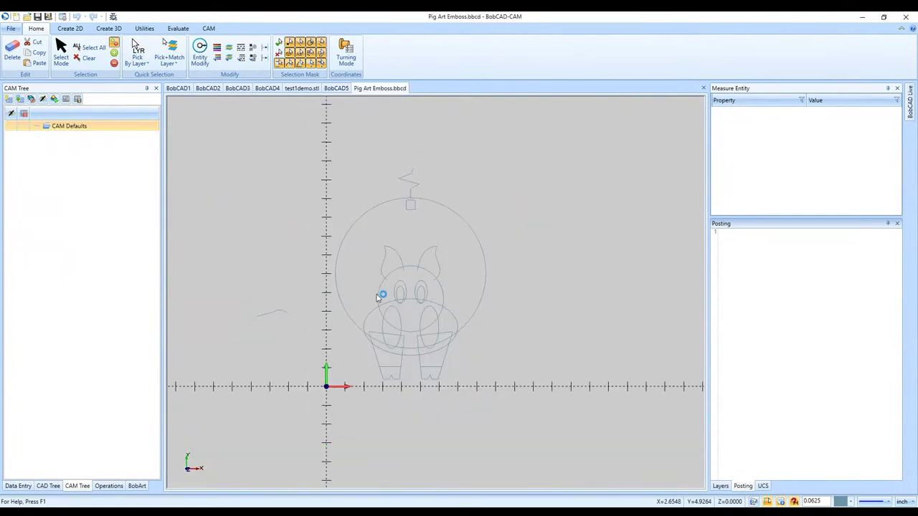
{"action": "scroll", "coordinate": [440, 346], "scroll_direction": "up", "scroll_amount": 5}
{"action": "scroll", "coordinate": [440, 347], "scroll_direction": "up", "scroll_amount": 2}
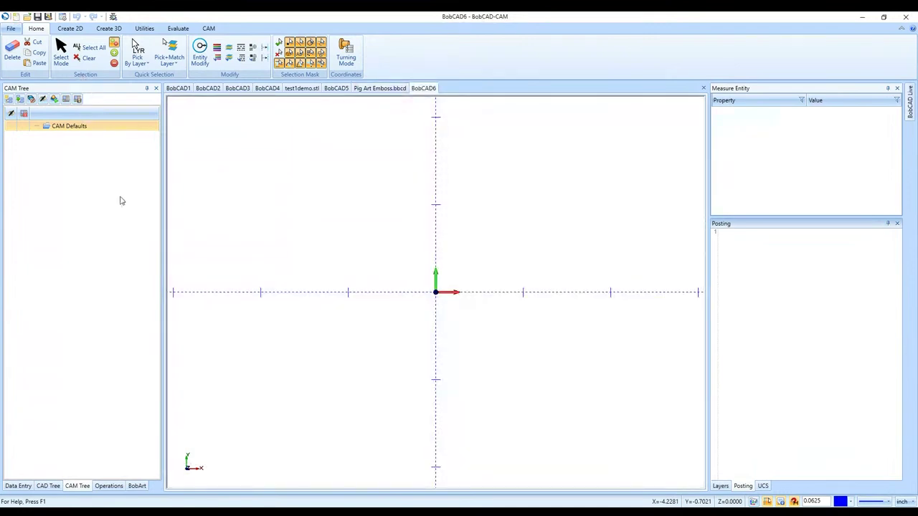
- Start an emboss from image on the BobArt emboss model and define its canvas with X size 24 and Y size 12
{"action": "left_click", "coordinate": [136, 486]}
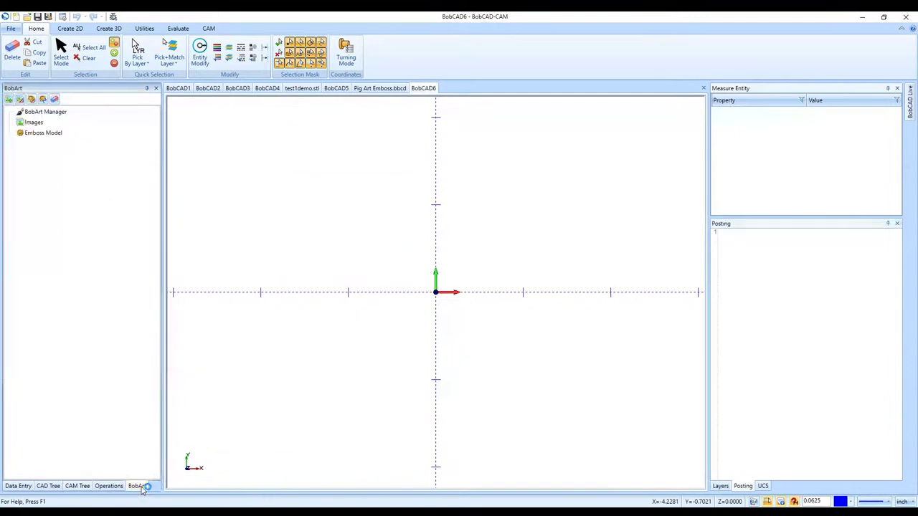
{"action": "right_click", "coordinate": [78, 124]}
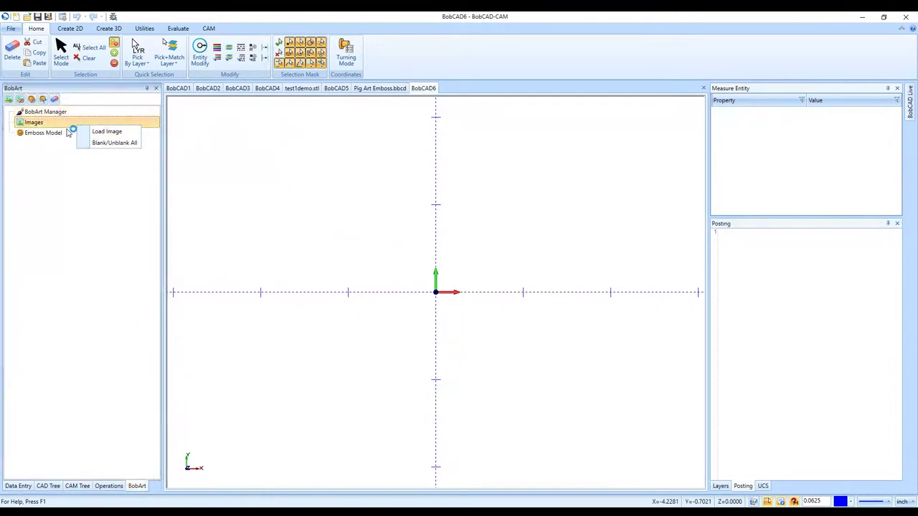
{"action": "left_click", "coordinate": [69, 133]}
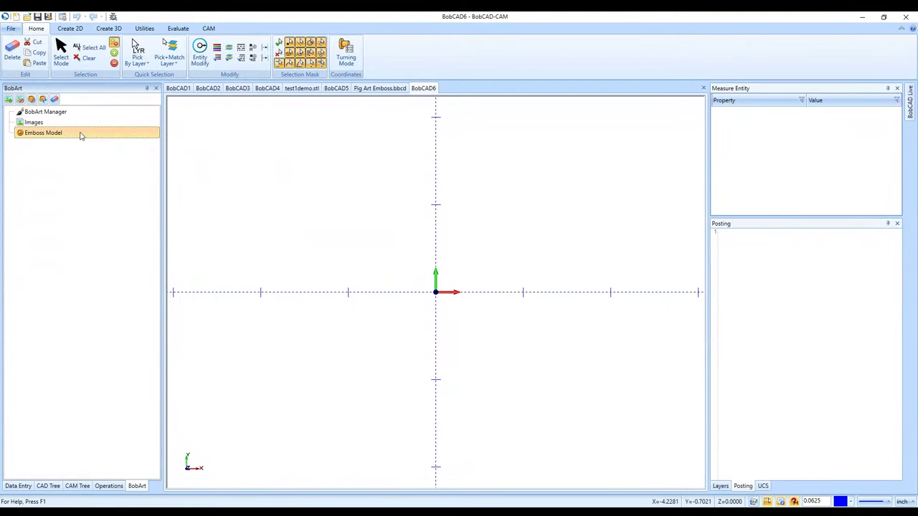
{"action": "right_click", "coordinate": [82, 136]}
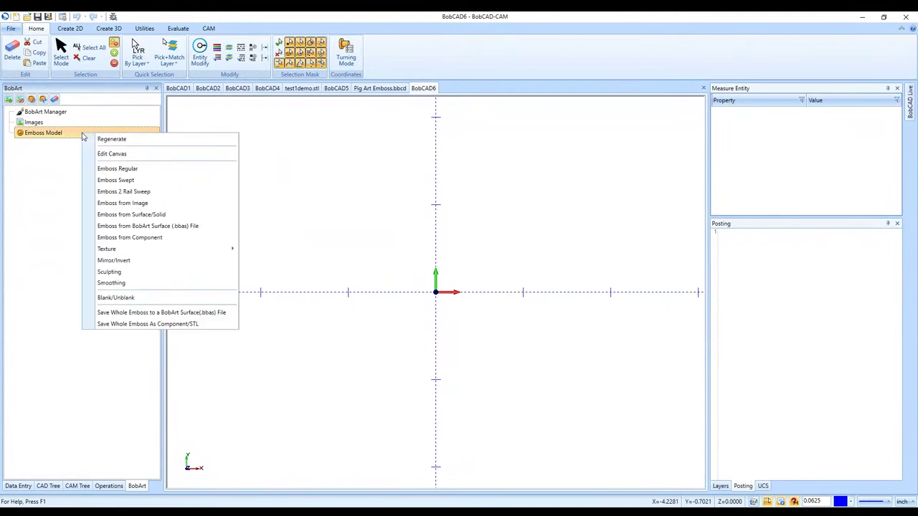
{"action": "left_click", "coordinate": [162, 205]}
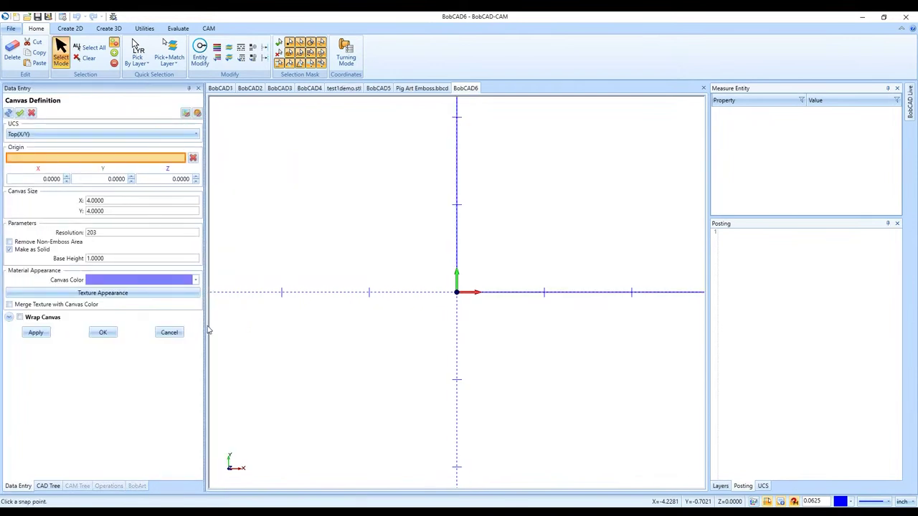
{"action": "scroll", "coordinate": [285, 430], "scroll_direction": "down", "scroll_amount": 5}
{"action": "scroll", "coordinate": [436, 371], "scroll_direction": "up", "scroll_amount": 2}
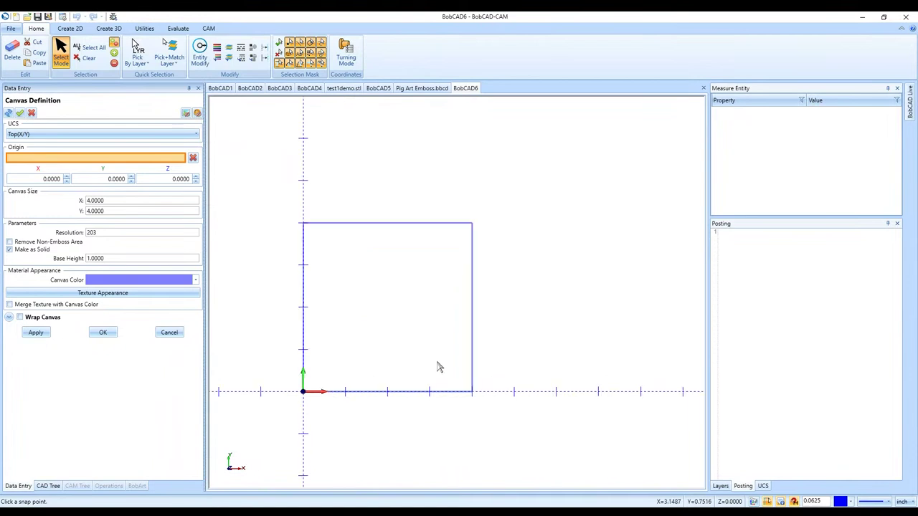
{"action": "left_click", "coordinate": [112, 200]}
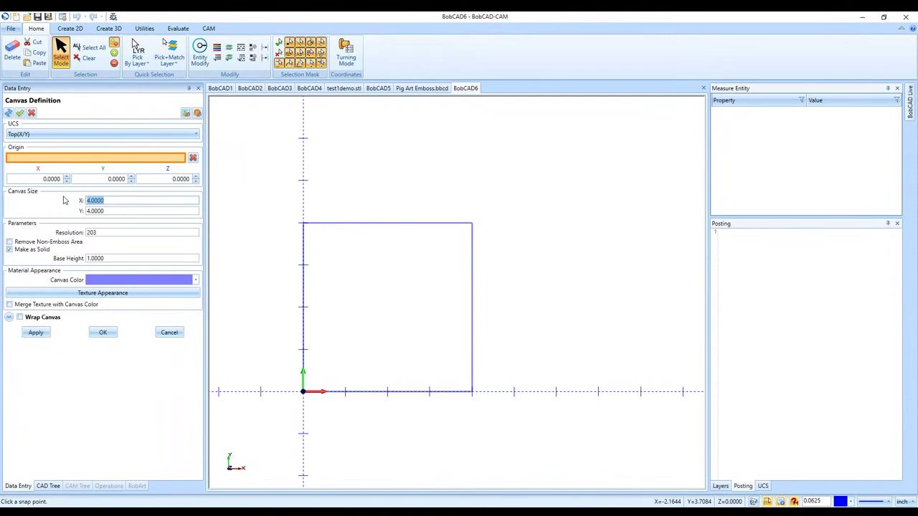
{"action": "type", "text": "24"}
{"action": "key", "text": "Tab"}
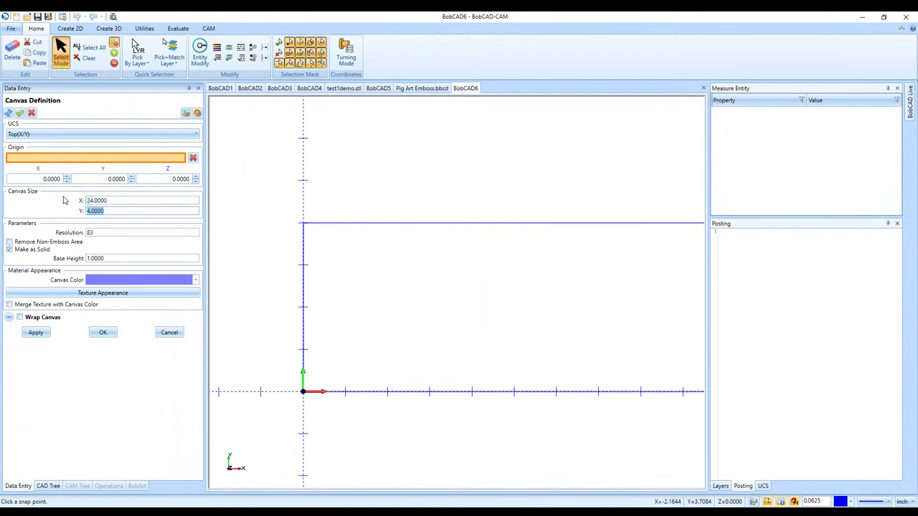
{"action": "type", "text": "12"}
{"action": "key", "text": "Tab"}
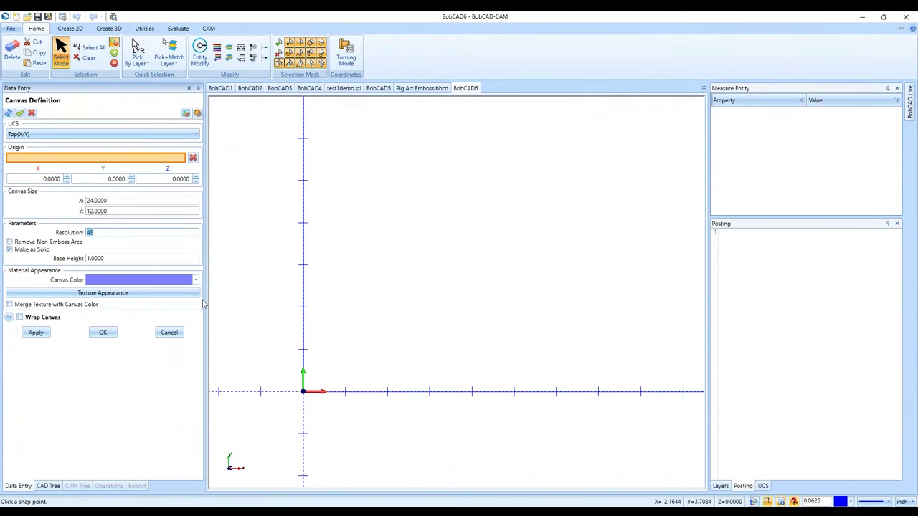
{"action": "scroll", "coordinate": [243, 337], "scroll_direction": "down", "scroll_amount": 3}
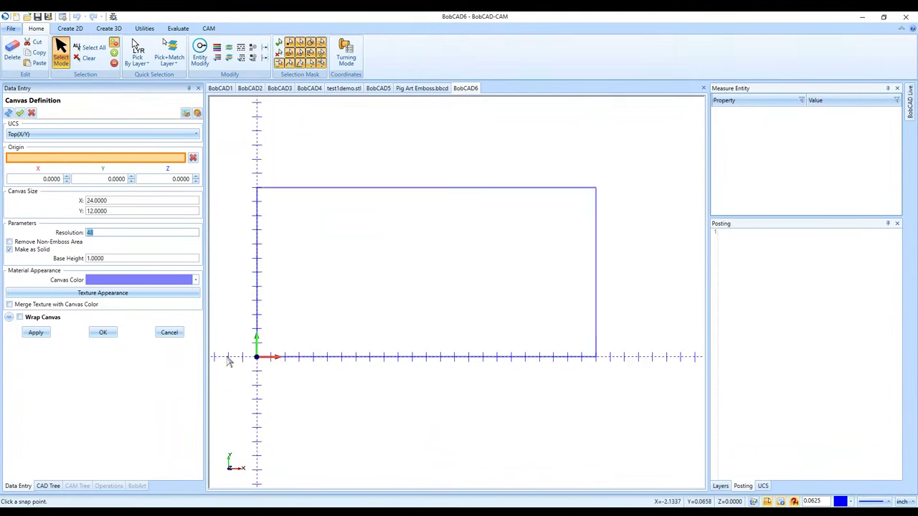
{"action": "left_click", "coordinate": [107, 334]}
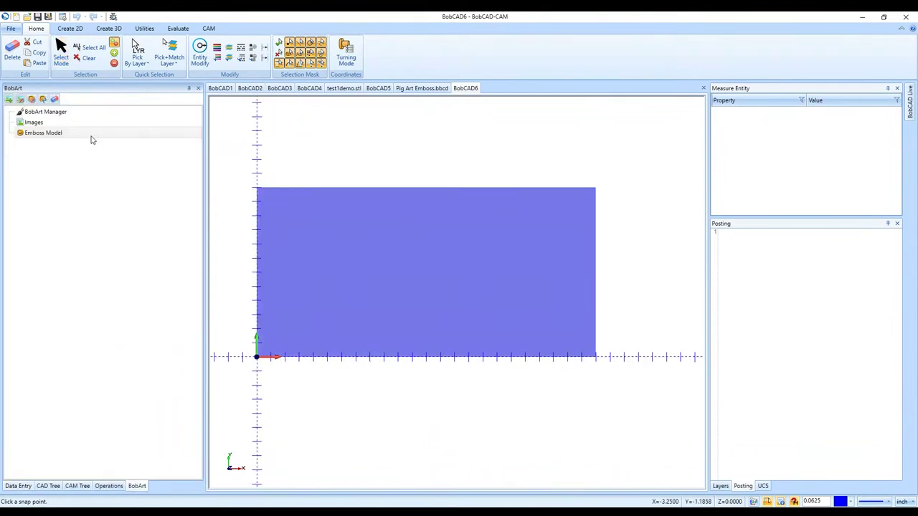
- Start Emboss from Image on the canvas and preview Model_T_Go_Kart_Parts.2JPG from the Downloads folder as its source image
{"action": "right_click", "coordinate": [91, 136]}
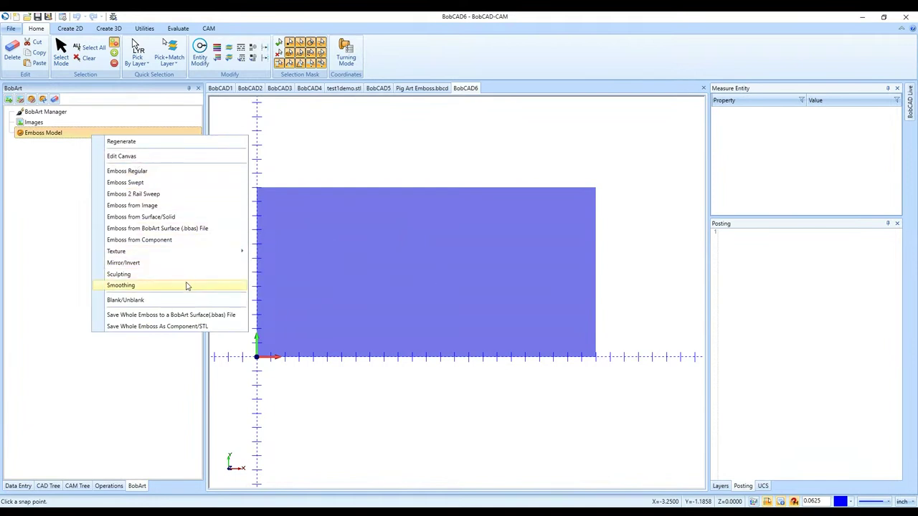
{"action": "left_click", "coordinate": [187, 205]}
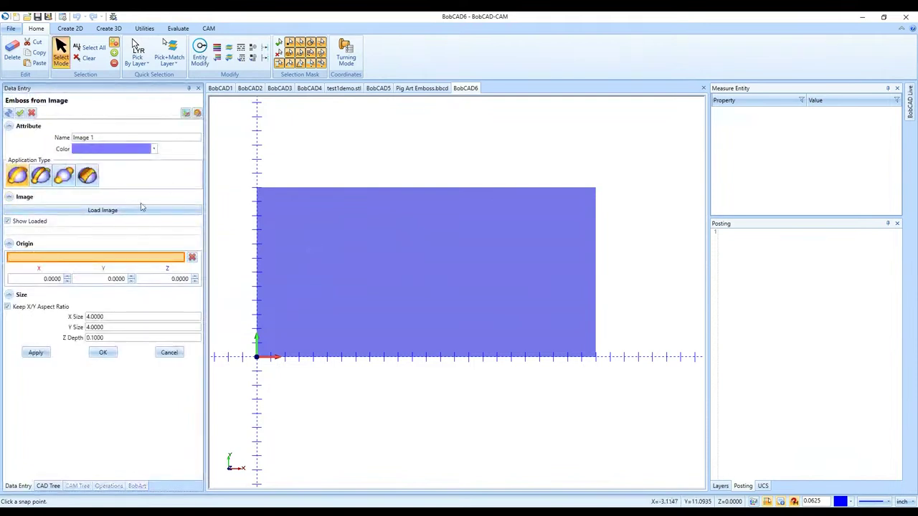
{"action": "left_click", "coordinate": [141, 215]}
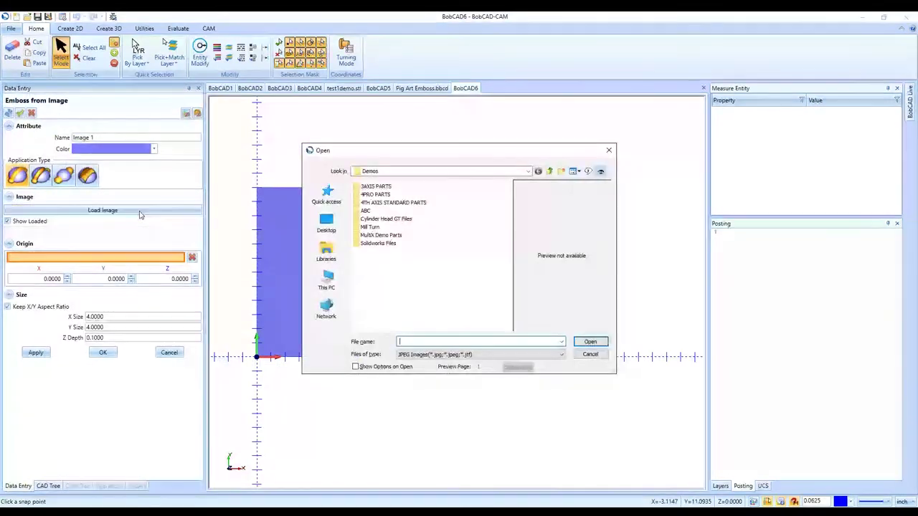
{"action": "left_click", "coordinate": [326, 223]}
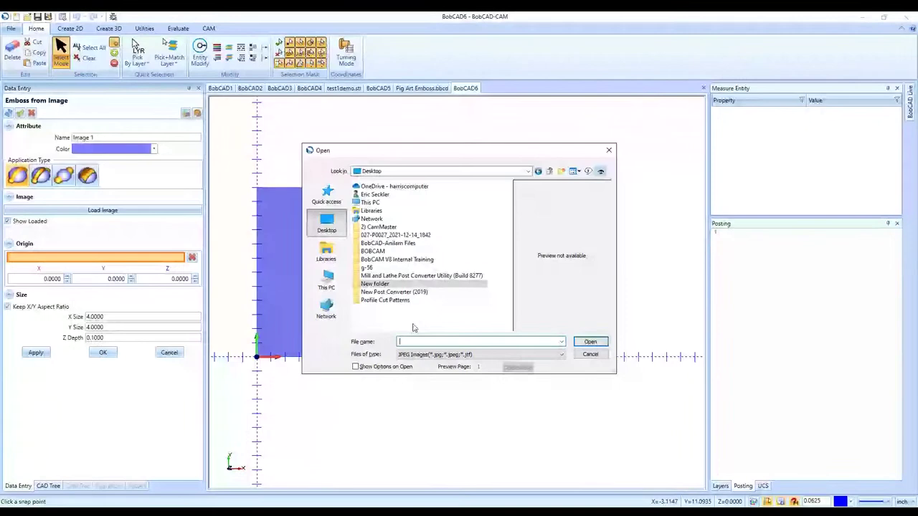
{"action": "left_click", "coordinate": [327, 281]}
{"action": "left_click", "coordinate": [420, 287]}
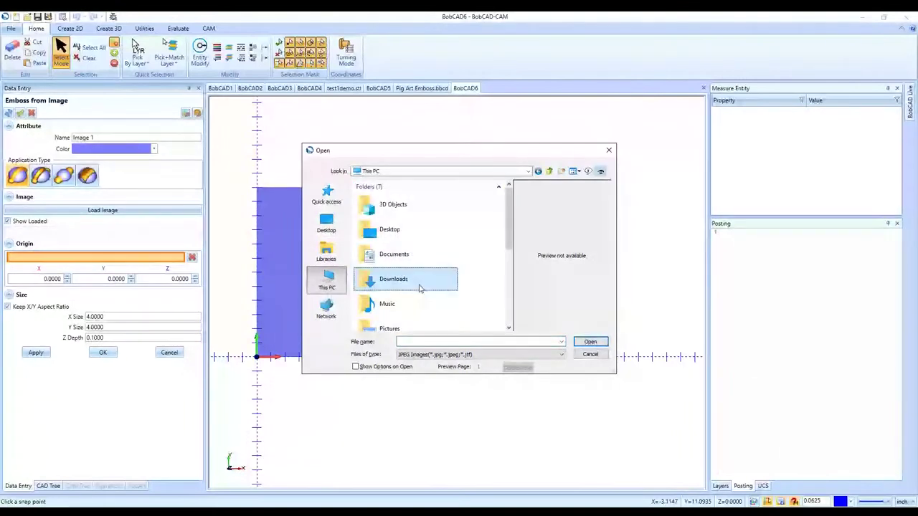
{"action": "double_click", "coordinate": [420, 288]}
{"action": "scroll", "coordinate": [421, 287], "scroll_direction": "down", "scroll_amount": 2}
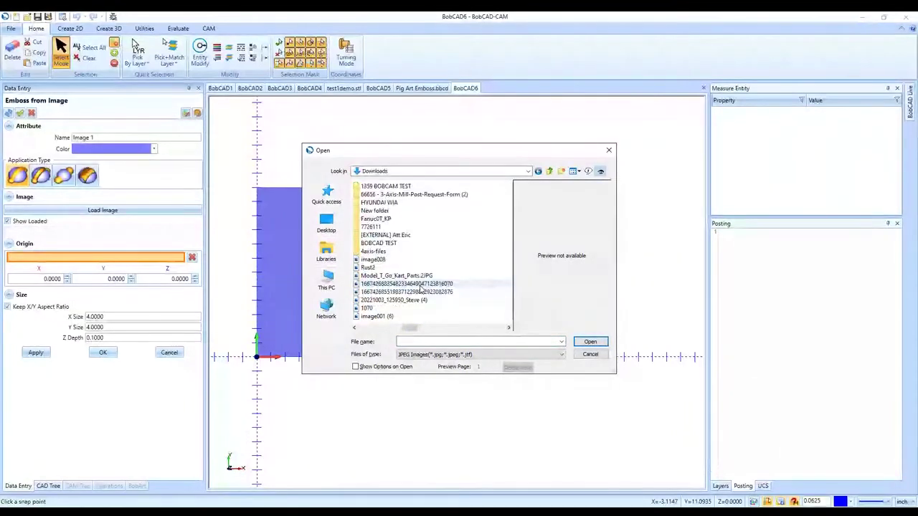
{"action": "left_click", "coordinate": [443, 277]}
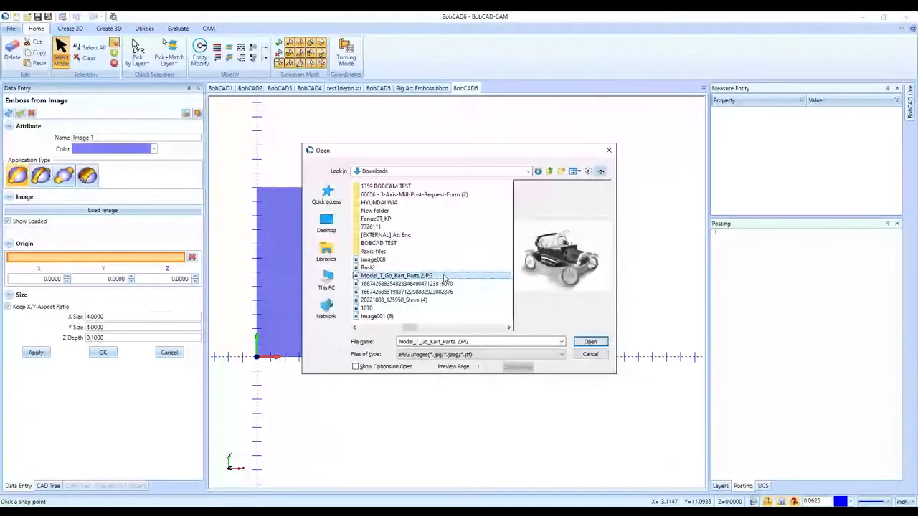
- Browse the other images in the Downloads folder for an emboss source, previewing cowboy_417x and the image named 2
{"action": "scroll", "coordinate": [443, 277], "scroll_direction": "up", "scroll_amount": 2}
{"action": "scroll", "coordinate": [443, 279], "scroll_direction": "up", "scroll_amount": 2}
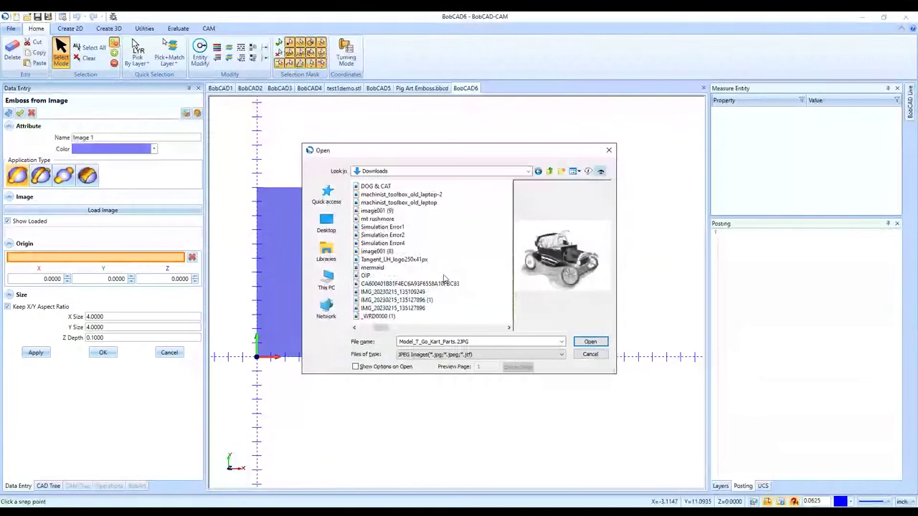
{"action": "scroll", "coordinate": [443, 278], "scroll_direction": "up", "scroll_amount": 2}
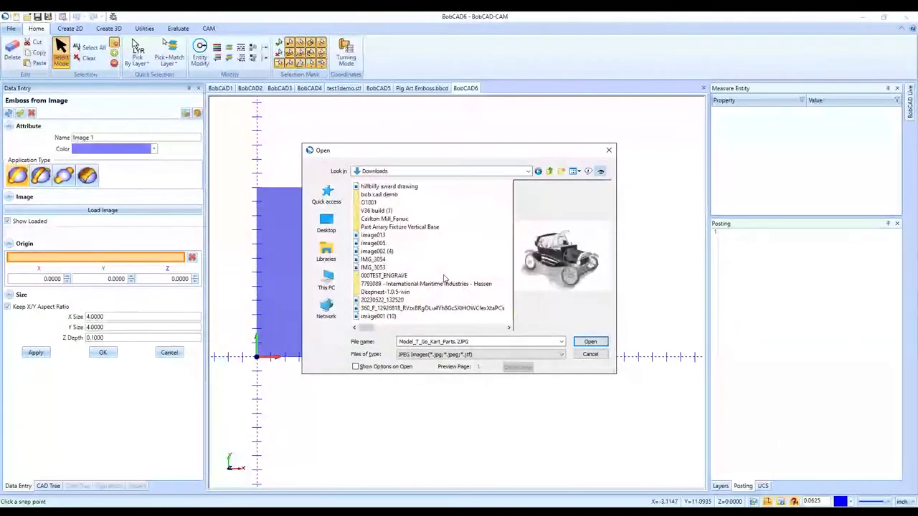
{"action": "scroll", "coordinate": [443, 279], "scroll_direction": "down", "scroll_amount": 2}
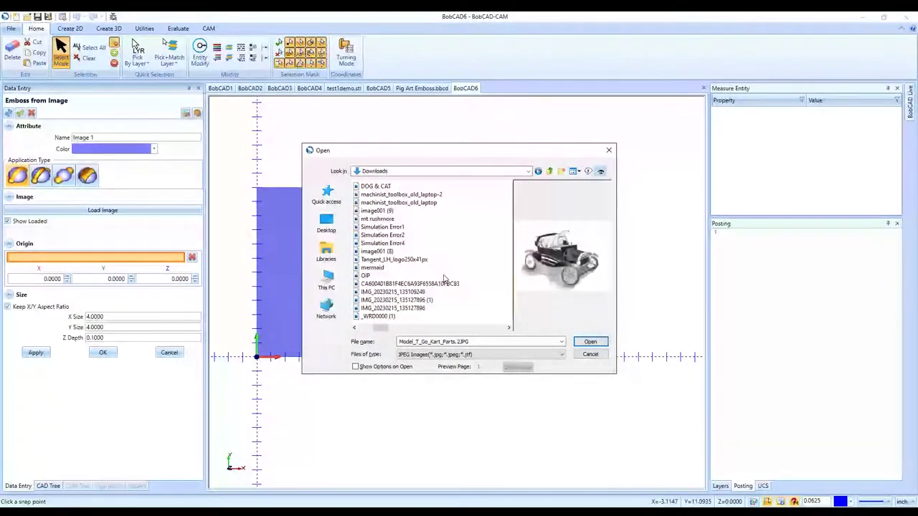
{"action": "scroll", "coordinate": [443, 278], "scroll_direction": "down", "scroll_amount": 2}
{"action": "scroll", "coordinate": [443, 278], "scroll_direction": "down", "scroll_amount": 2}
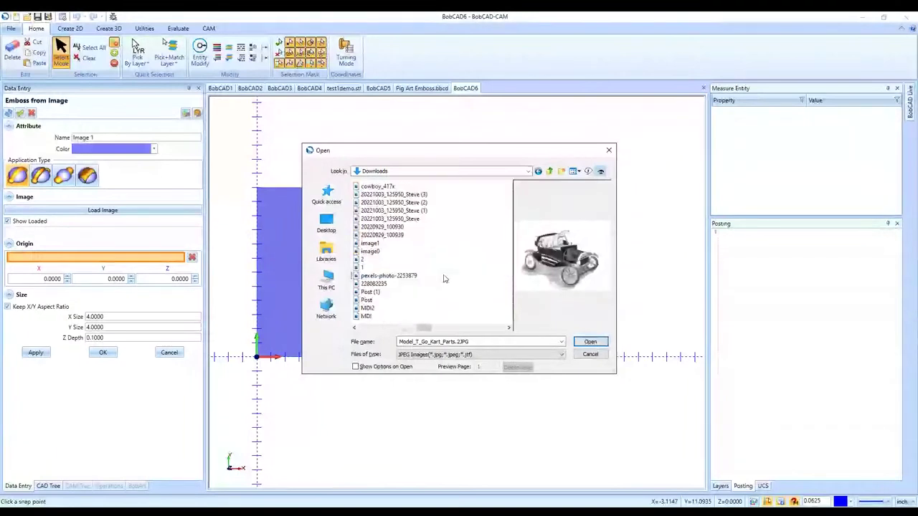
{"action": "scroll", "coordinate": [443, 278], "scroll_direction": "down", "scroll_amount": 2}
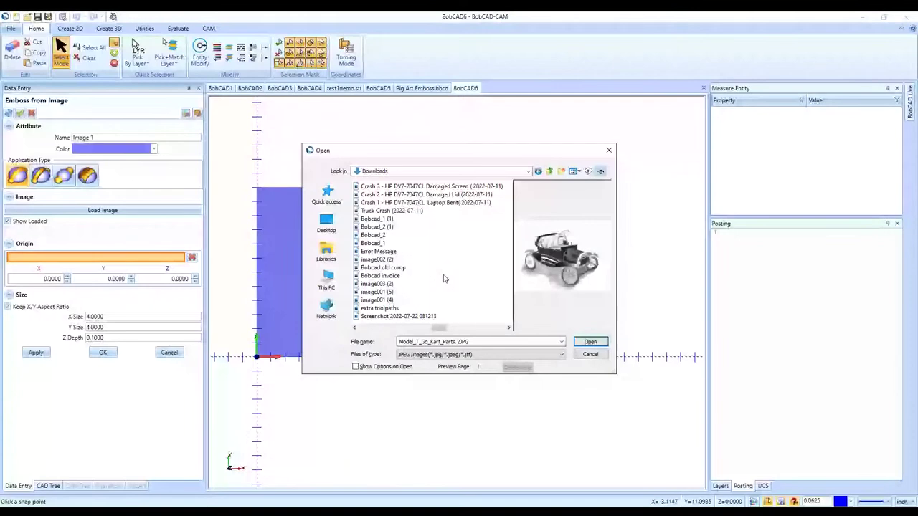
{"action": "scroll", "coordinate": [443, 278], "scroll_direction": "down", "scroll_amount": 2}
{"action": "scroll", "coordinate": [443, 278], "scroll_direction": "down", "scroll_amount": 2}
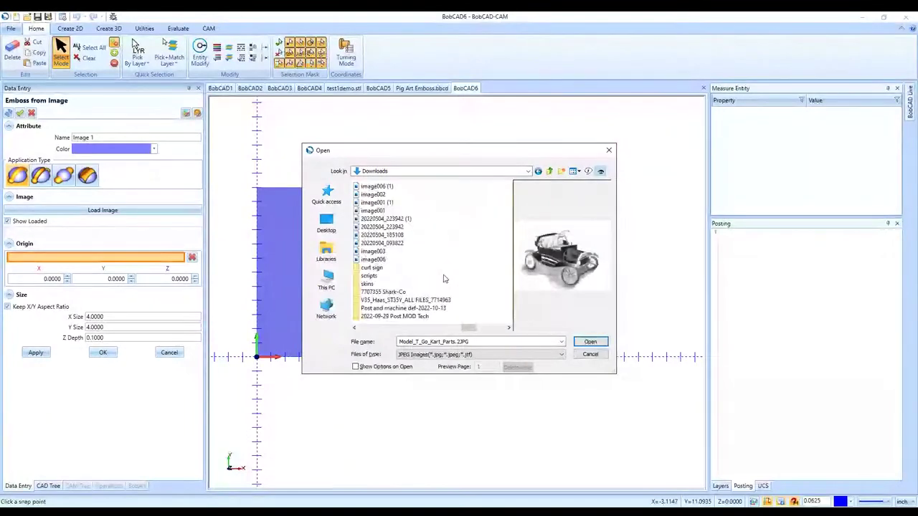
{"action": "scroll", "coordinate": [461, 261], "scroll_direction": "down", "scroll_amount": 2}
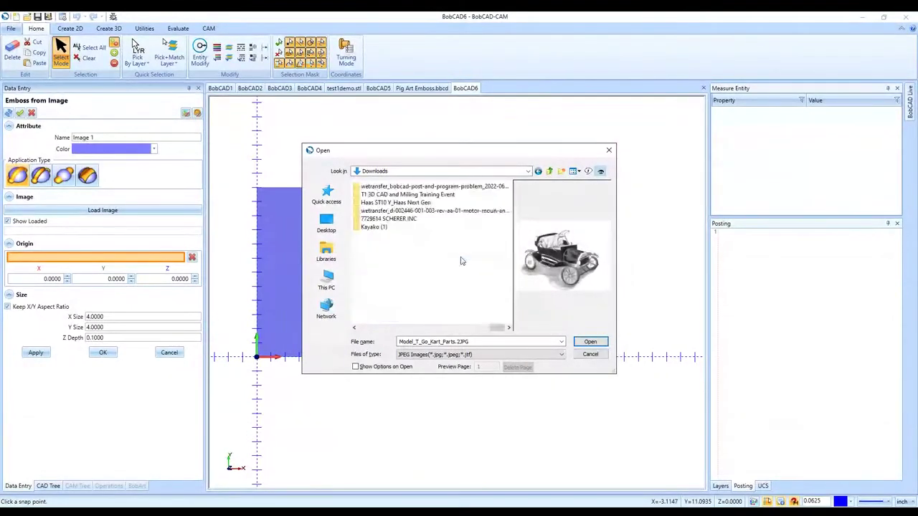
{"action": "scroll", "coordinate": [461, 261], "scroll_direction": "up", "scroll_amount": 6}
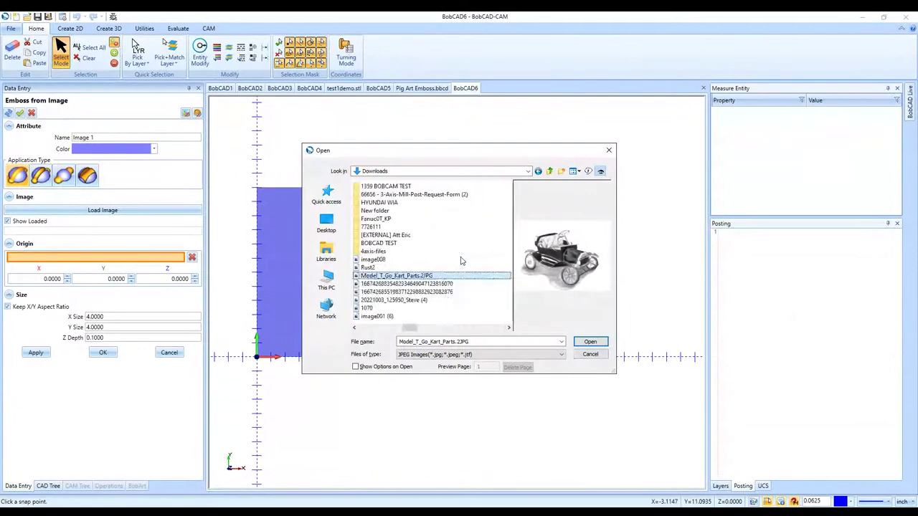
{"action": "scroll", "coordinate": [461, 261], "scroll_direction": "down", "scroll_amount": 2}
{"action": "left_click", "coordinate": [443, 188]}
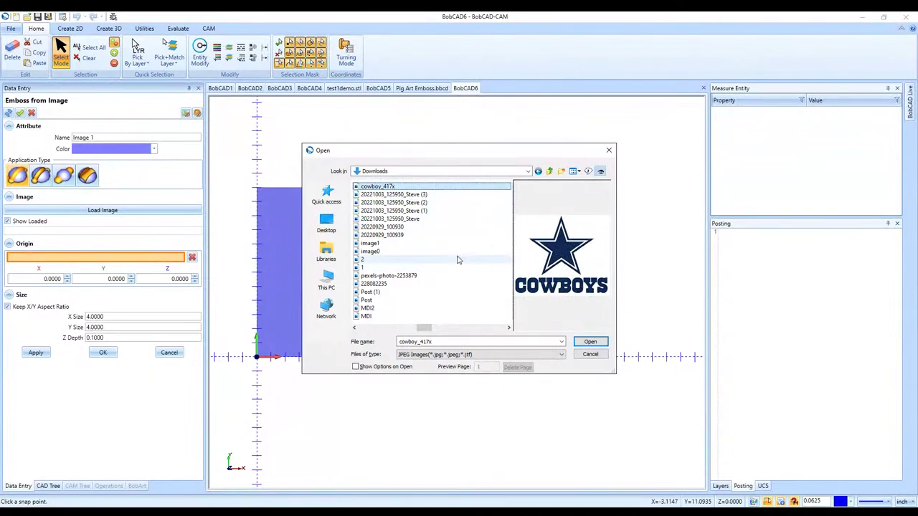
{"action": "scroll", "coordinate": [459, 260], "scroll_direction": "down", "scroll_amount": 2}
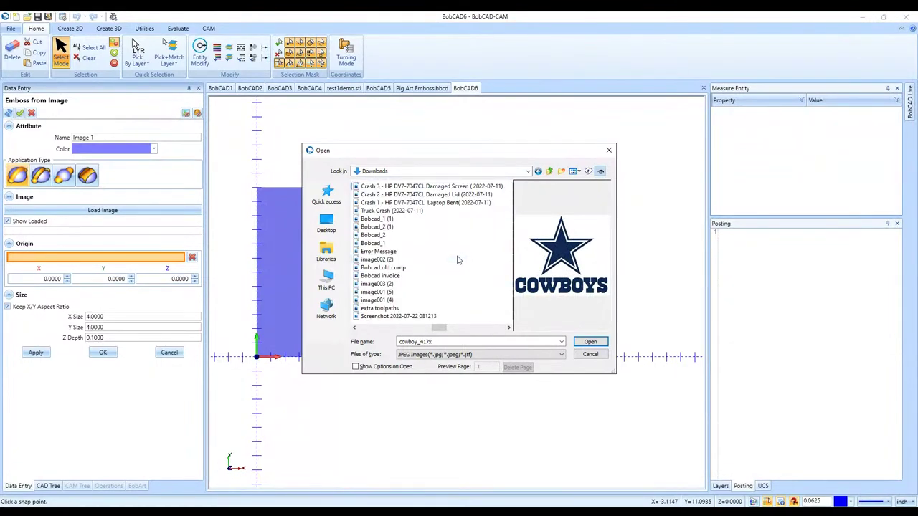
{"action": "scroll", "coordinate": [459, 261], "scroll_direction": "up", "scroll_amount": 2}
{"action": "left_click", "coordinate": [457, 260]}
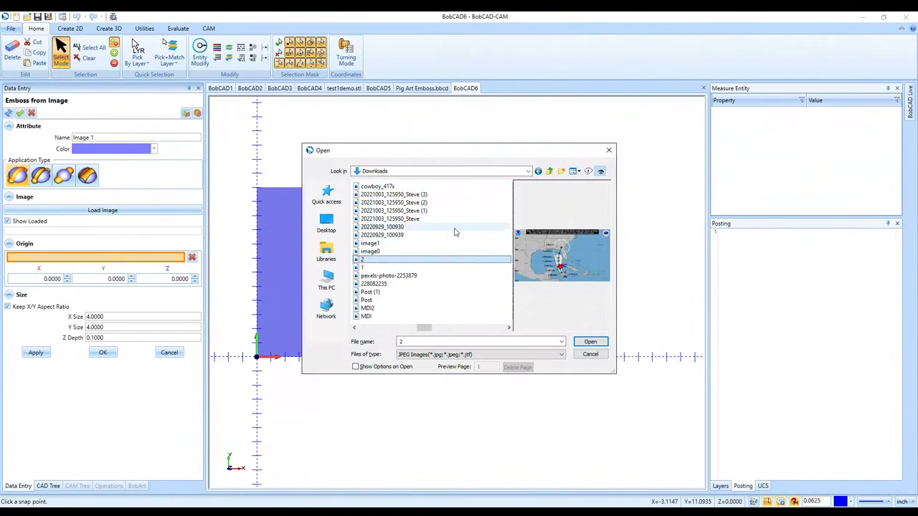
{"action": "left_click", "coordinate": [453, 187]}
{"action": "scroll", "coordinate": [458, 226], "scroll_direction": "up", "scroll_amount": 2}
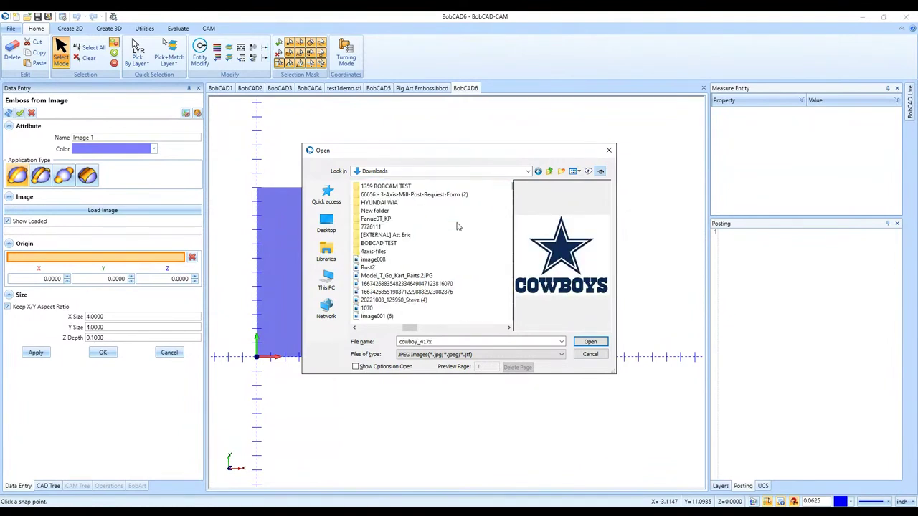
- Load Model_T_Go_Kart_Parts.2JPG as the emboss image and set its X size to 16 with the X/Y aspect ratio kept
{"action": "left_click", "coordinate": [442, 277]}
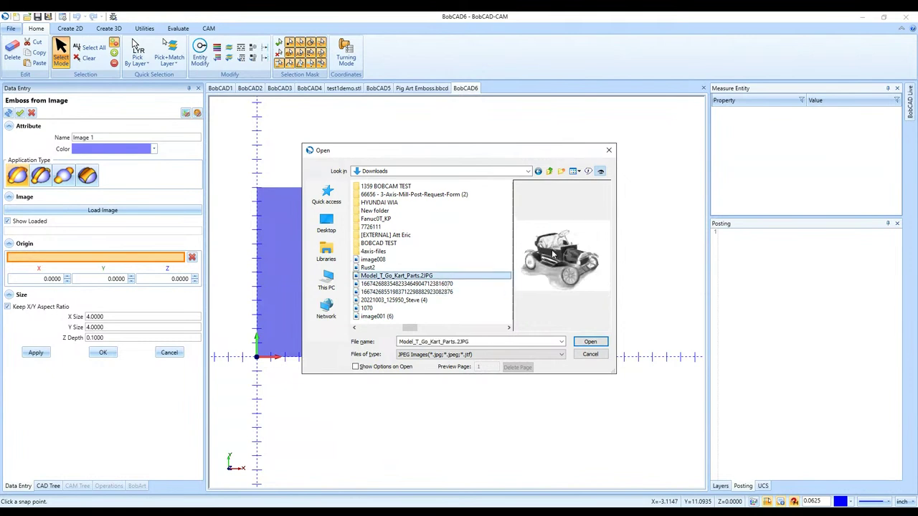
{"action": "left_click", "coordinate": [589, 343]}
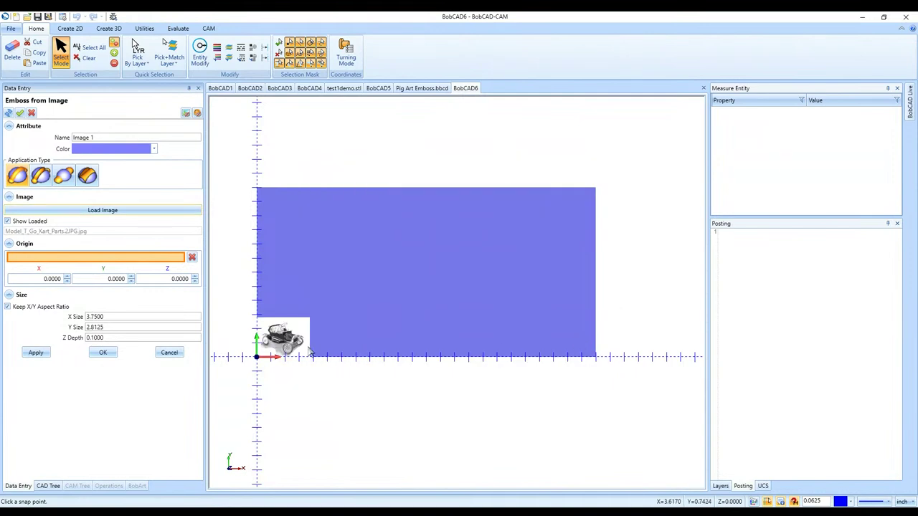
{"action": "left_click_drag", "start_coordinate": [130, 314], "coordinate": [74, 318]}
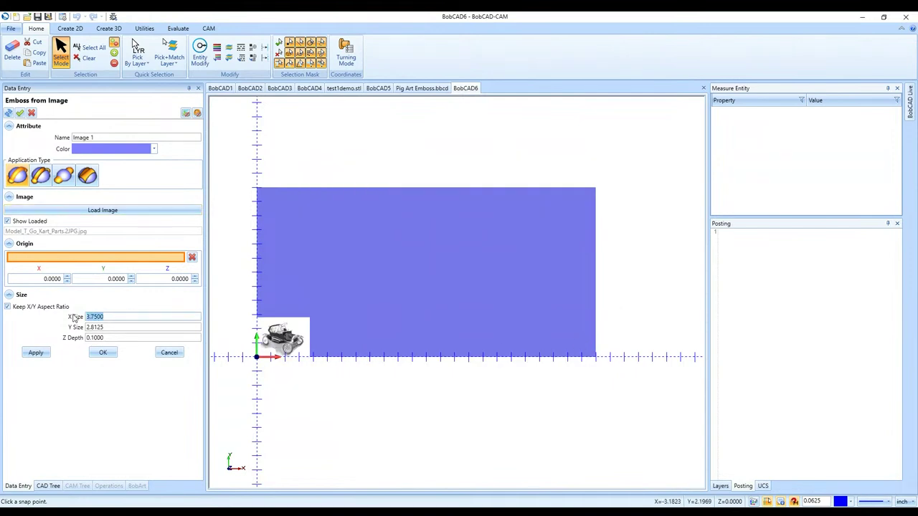
{"action": "type", "text": "16"}
{"action": "key", "text": "Tab"}
{"action": "key", "text": "Tab"}
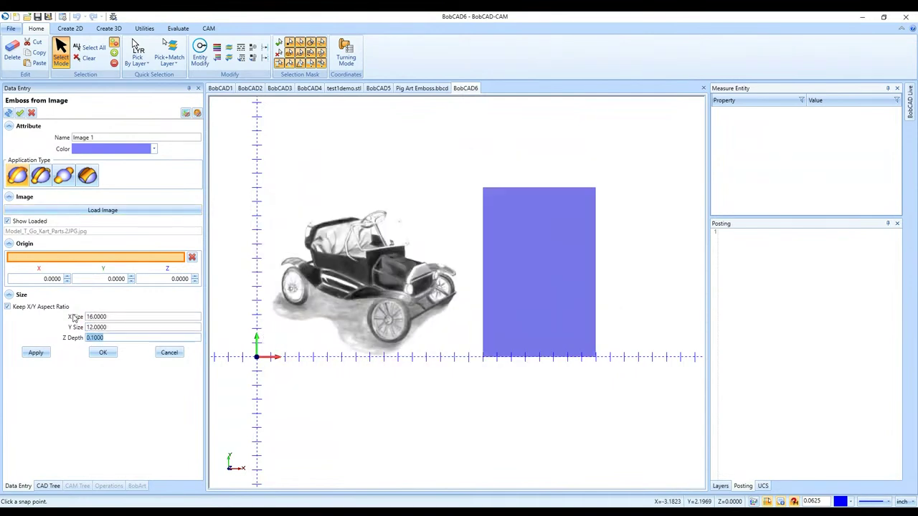
- Release the X/Y aspect ratio, set the image's X size to 24, and create the emboss on the canvas
{"action": "left_click", "coordinate": [39, 314]}
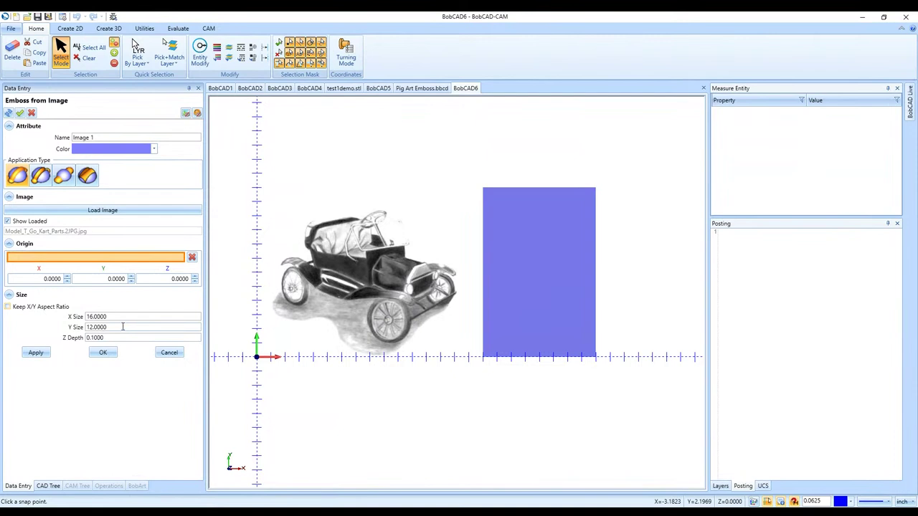
{"action": "left_click_drag", "start_coordinate": [110, 316], "coordinate": [74, 320]}
{"action": "type", "text": "24"}
{"action": "key", "text": "Tab"}
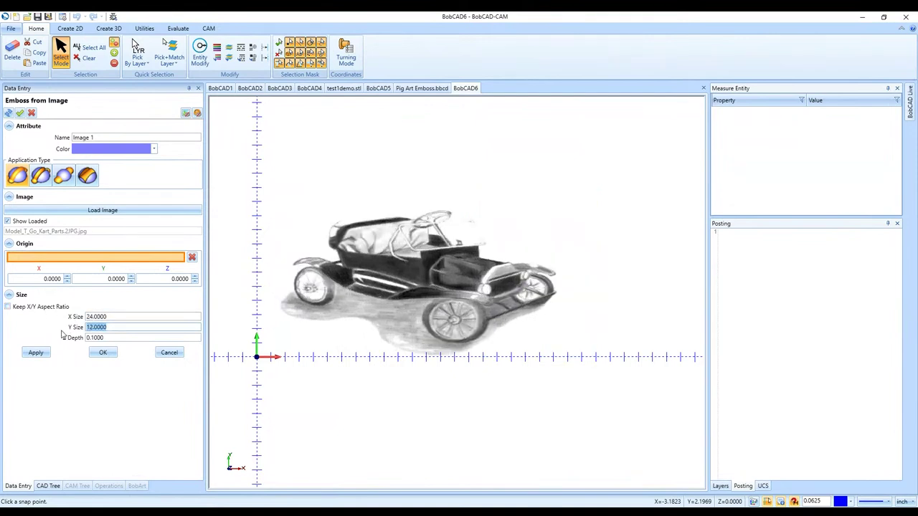
{"action": "left_click", "coordinate": [101, 353]}
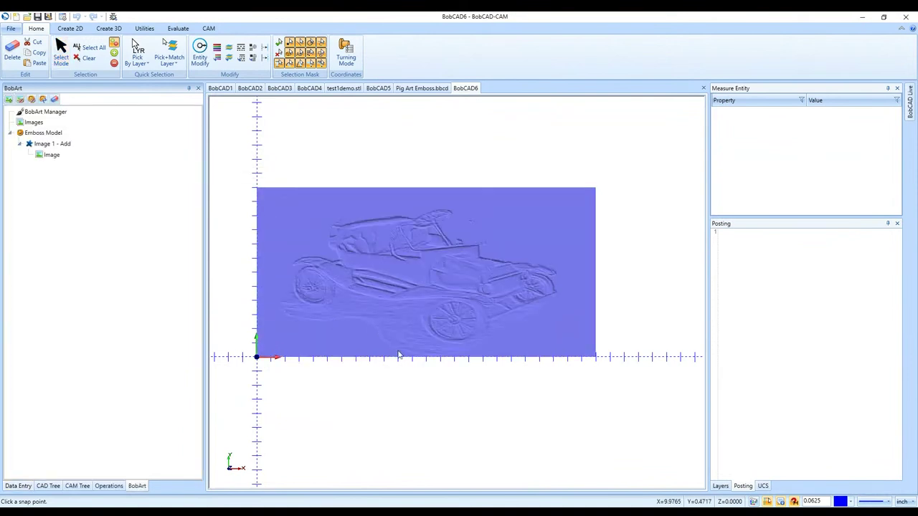
- Examine the embossed Model T relief on the solid canvas from an angled view, both close up and as a whole
{"action": "middle_click_drag", "start_coordinate": [545, 385], "coordinate": [573, 239]}
{"action": "scroll", "coordinate": [343, 285], "scroll_direction": "up", "scroll_amount": 5}
{"action": "scroll", "coordinate": [394, 174], "scroll_direction": "down", "scroll_amount": 5}
{"action": "scroll", "coordinate": [620, 207], "scroll_direction": "up", "scroll_amount": 5}
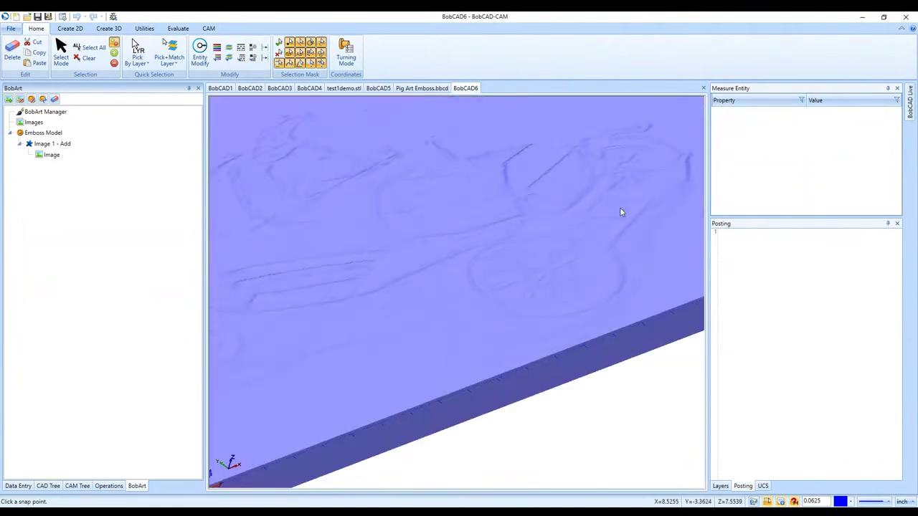
{"action": "scroll", "coordinate": [603, 256], "scroll_direction": "down", "scroll_amount": 5}
{"action": "scroll", "coordinate": [453, 337], "scroll_direction": "down", "scroll_amount": 5}
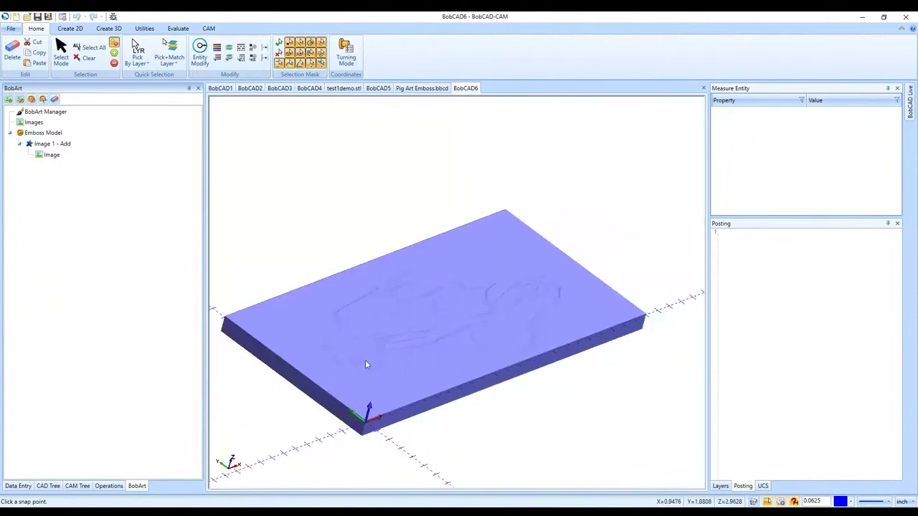
{"action": "scroll", "coordinate": [357, 373], "scroll_direction": "up", "scroll_amount": 5}
{"action": "right_click", "coordinate": [118, 137]}
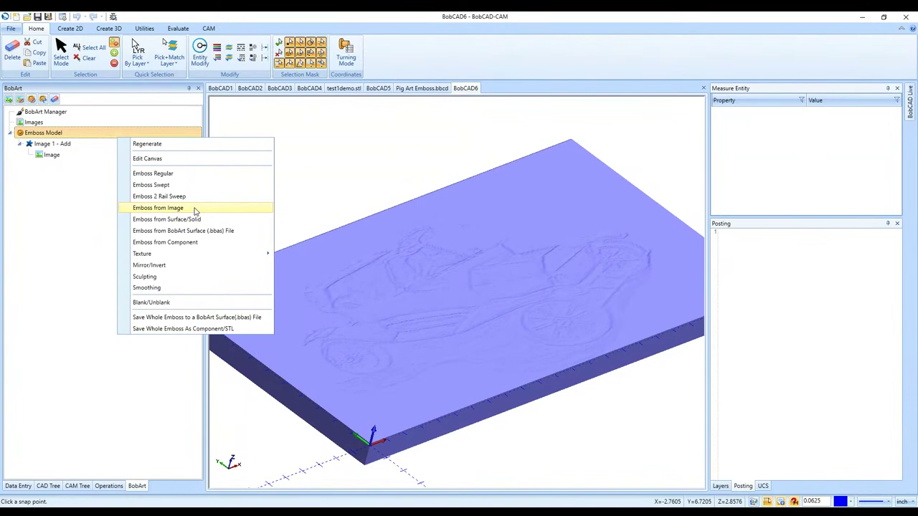
{"action": "left_click", "coordinate": [83, 185]}
- Edit the Image 1 emboss to a Z depth of 0.0625 and examine the regenerated relief's wheel detail up close
{"action": "right_click", "coordinate": [94, 144]}
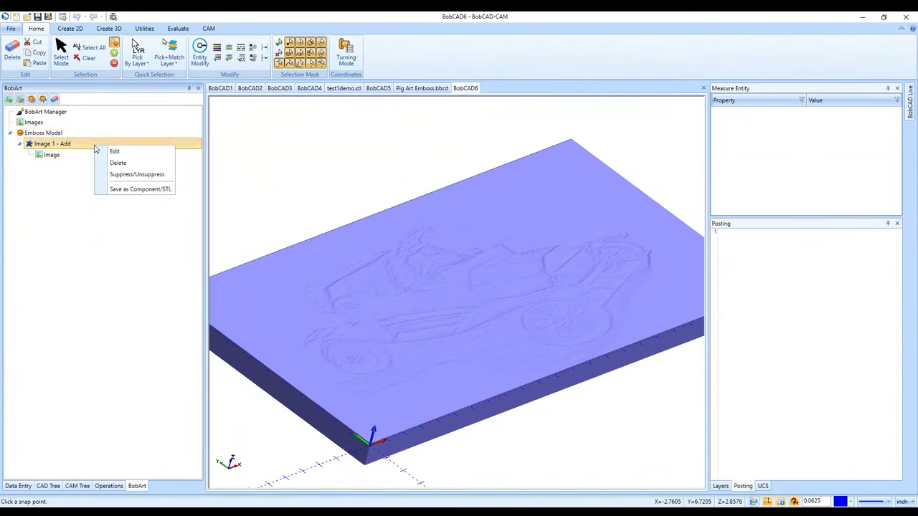
{"action": "left_click", "coordinate": [114, 152]}
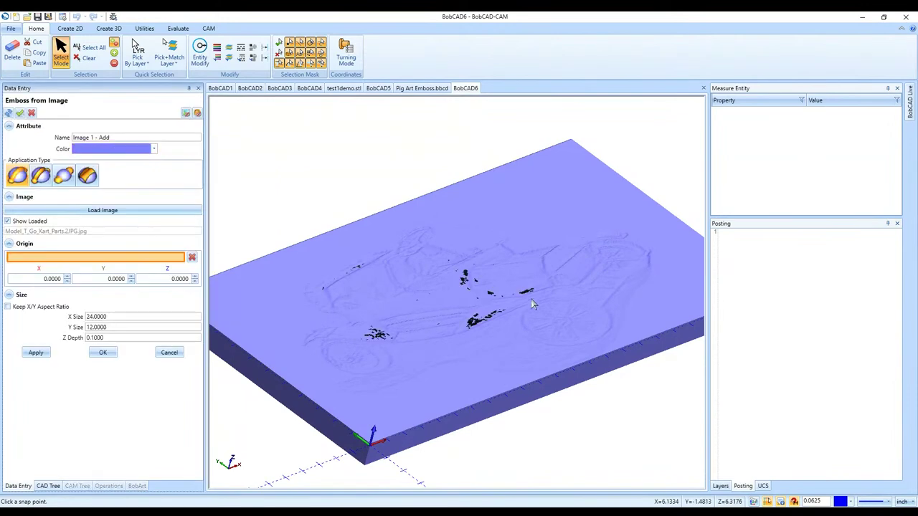
{"action": "scroll", "coordinate": [532, 303], "scroll_direction": "up", "scroll_amount": 5}
{"action": "scroll", "coordinate": [532, 299], "scroll_direction": "down", "scroll_amount": 5}
{"action": "scroll", "coordinate": [255, 341], "scroll_direction": "up", "scroll_amount": 3}
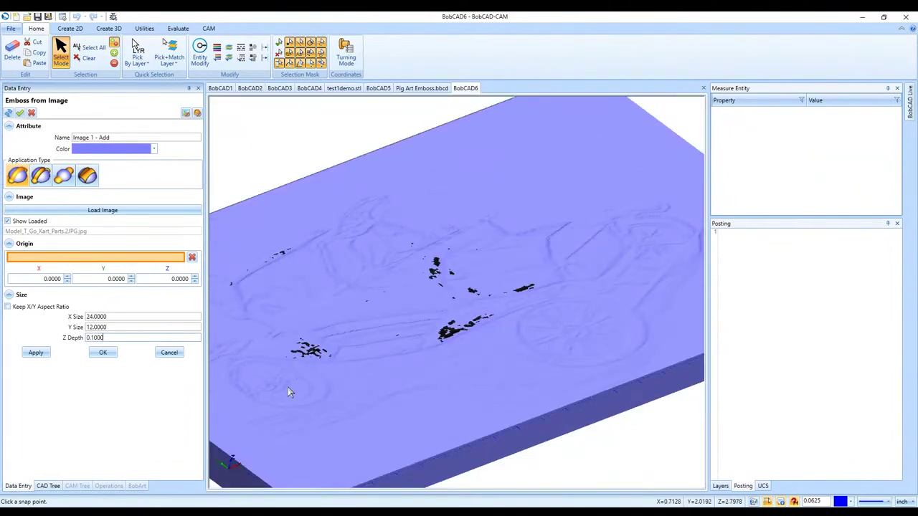
{"action": "double_click", "coordinate": [91, 337]}
{"action": "type", "text": ".062"}
{"action": "type", "text": "5"}
{"action": "left_click", "coordinate": [103, 352]}
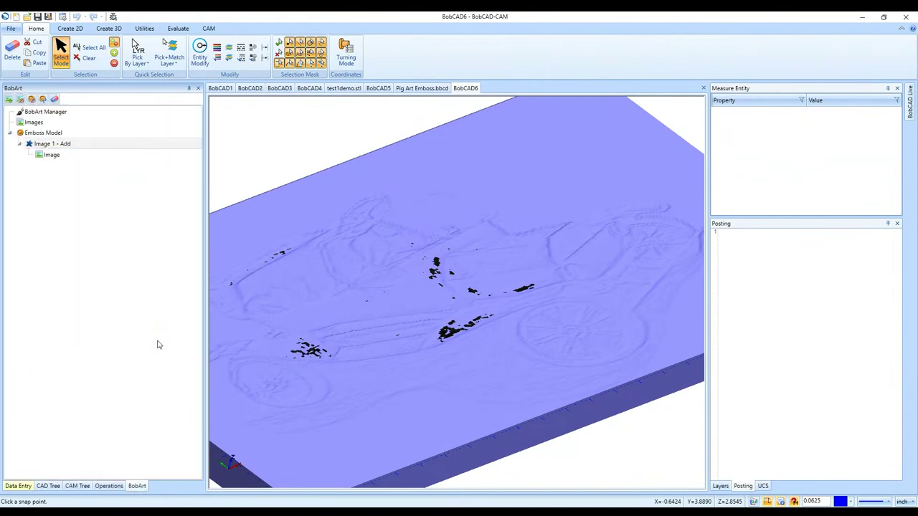
{"action": "middle_click_drag", "start_coordinate": [289, 340], "coordinate": [371, 318]}
{"action": "scroll", "coordinate": [371, 319], "scroll_direction": "up", "scroll_amount": 5}
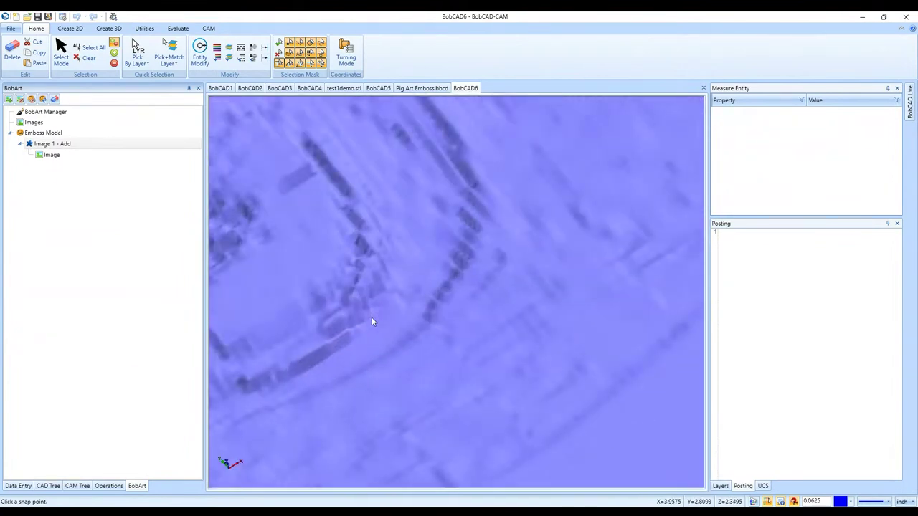
{"action": "scroll", "coordinate": [371, 321], "scroll_direction": "down", "scroll_amount": 8}
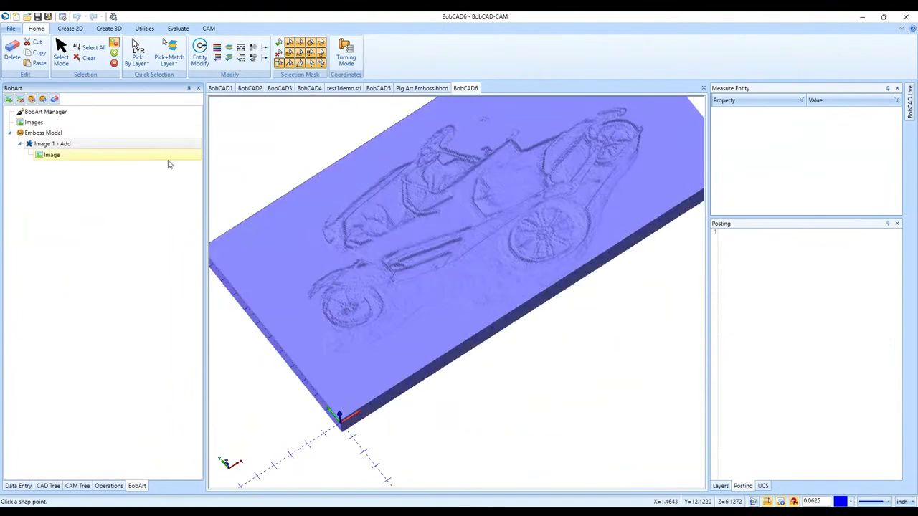
{"action": "left_click", "coordinate": [128, 154]}
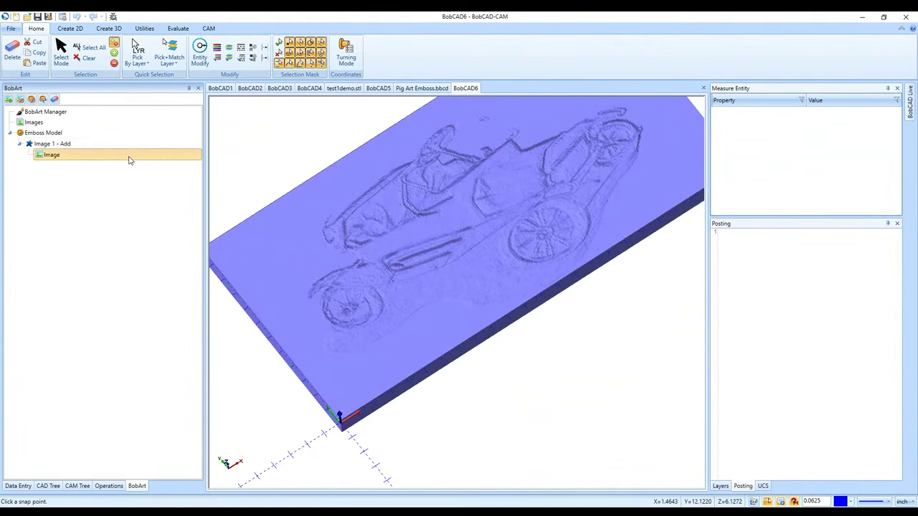
{"action": "double_click", "coordinate": [129, 159]}
{"action": "left_click", "coordinate": [590, 355]}
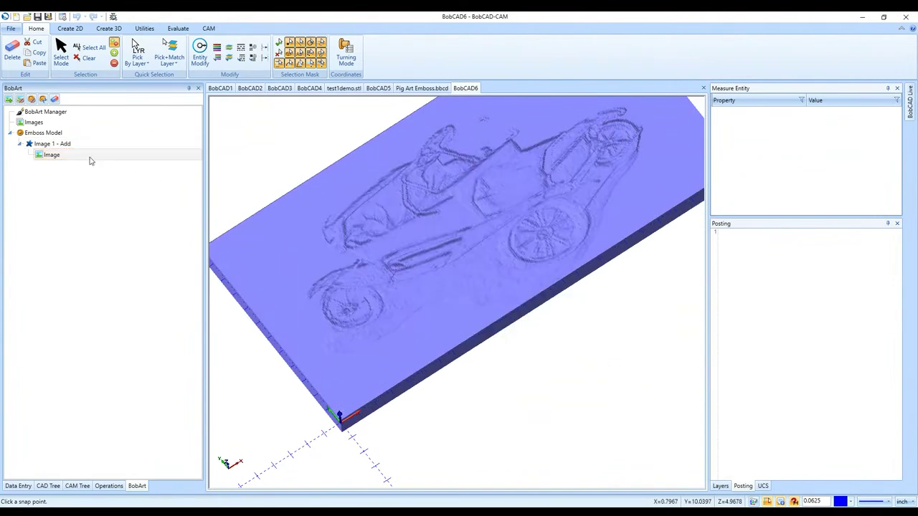
{"action": "left_click", "coordinate": [91, 159]}
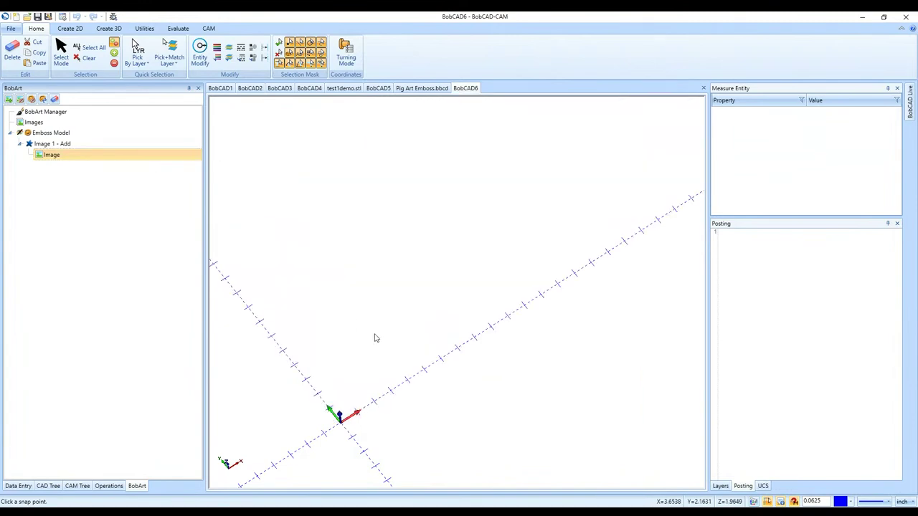
{"action": "key", "text": "ctrl+t"}
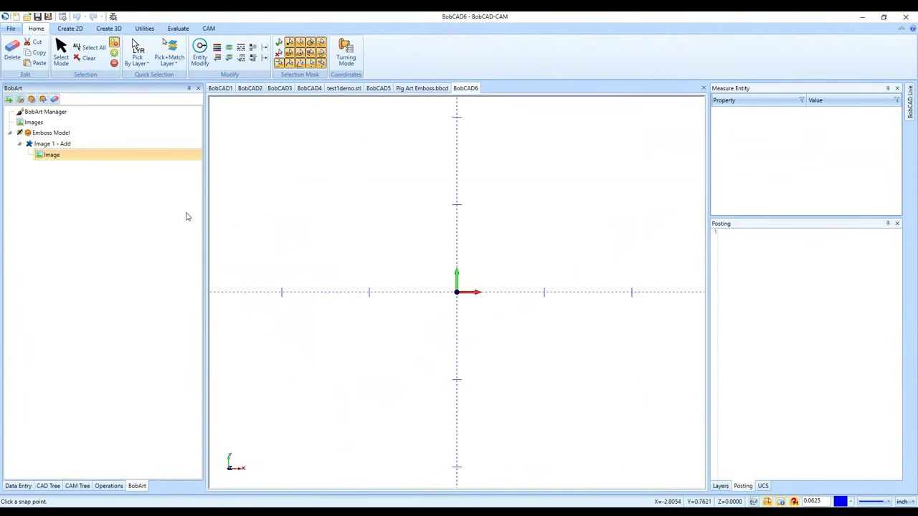
{"action": "right_click", "coordinate": [109, 159]}
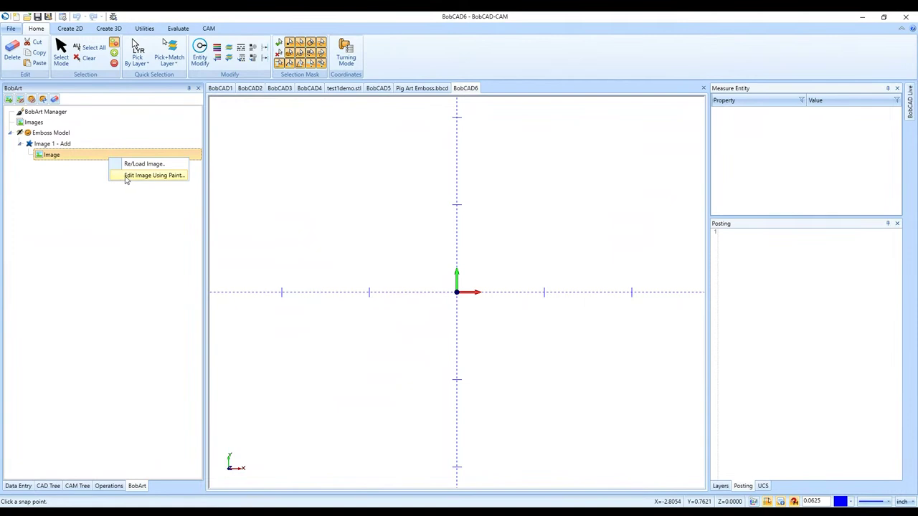
{"action": "left_click", "coordinate": [132, 165]}
{"action": "scroll", "coordinate": [473, 298], "scroll_direction": "down", "scroll_amount": 3}
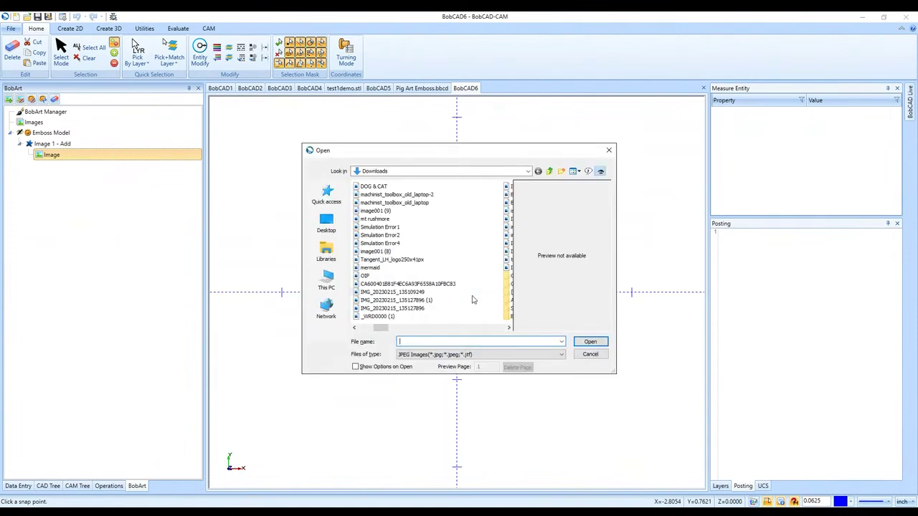
{"action": "scroll", "coordinate": [473, 300], "scroll_direction": "down", "scroll_amount": 2}
{"action": "scroll", "coordinate": [474, 287], "scroll_direction": "up", "scroll_amount": 2}
{"action": "left_click", "coordinate": [581, 355]}
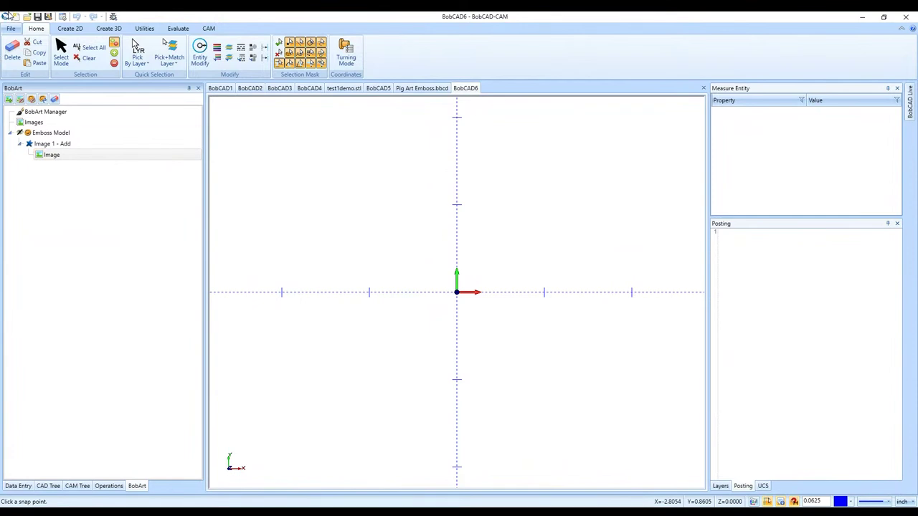
- Create a new drawing and define its emboss model canvas with X size 24 and Y size 12
{"action": "left_click", "coordinate": [16, 16]}
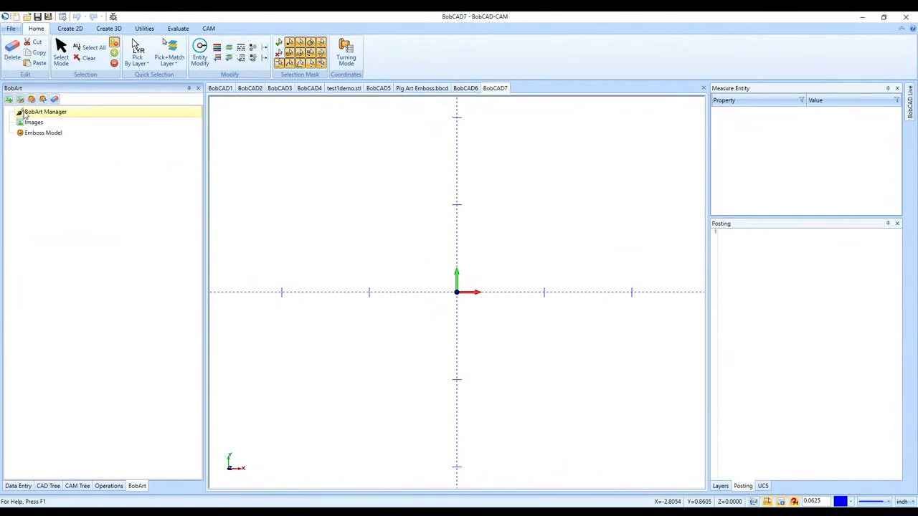
{"action": "left_click", "coordinate": [77, 127]}
{"action": "right_click", "coordinate": [77, 133]}
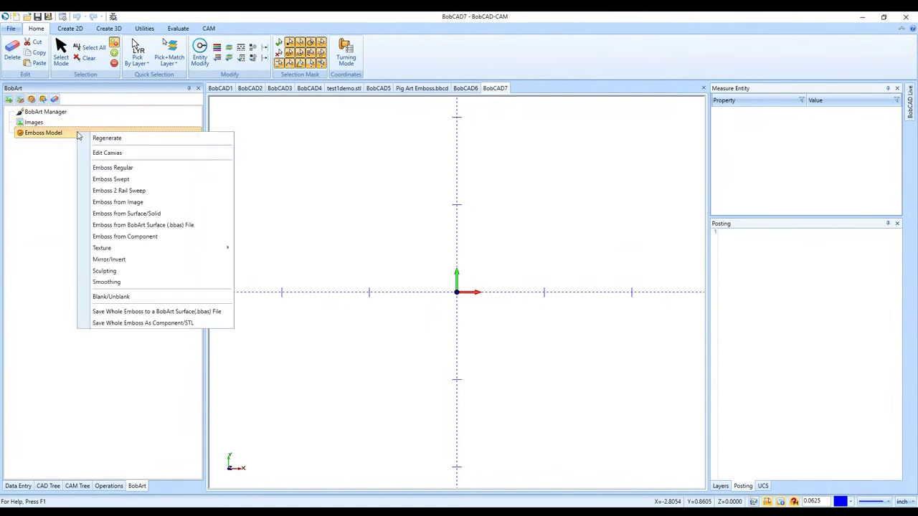
{"action": "left_click", "coordinate": [131, 153]}
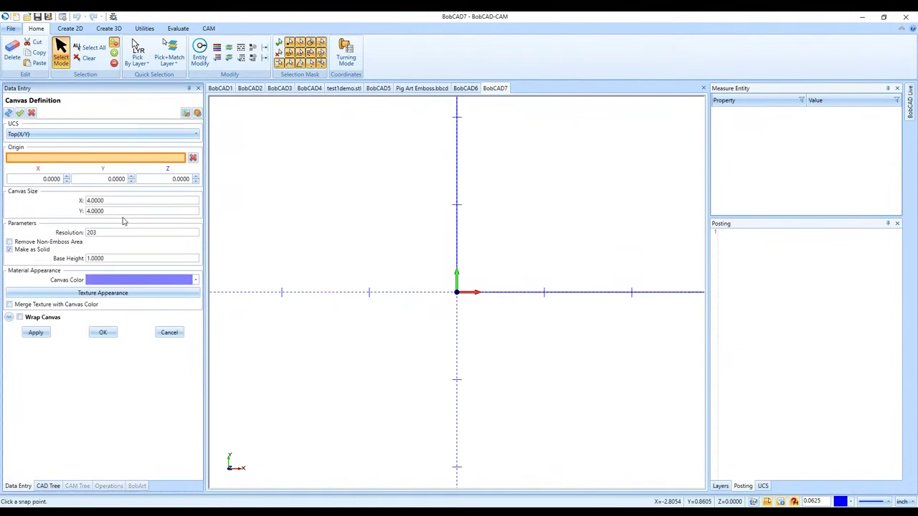
{"action": "left_click_drag", "start_coordinate": [107, 201], "coordinate": [60, 203]}
{"action": "type", "text": "24"}
{"action": "key", "text": "Tab"}
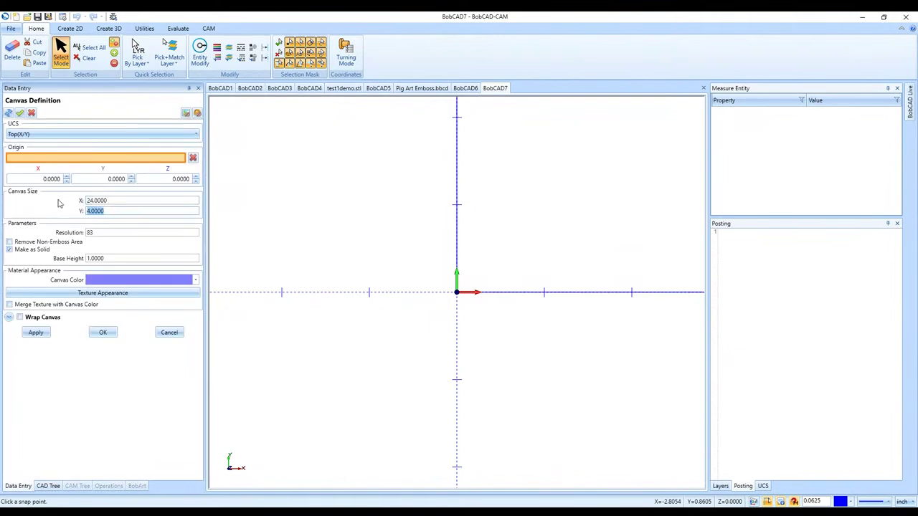
{"action": "type", "text": "12"}
{"action": "key", "text": "Tab"}
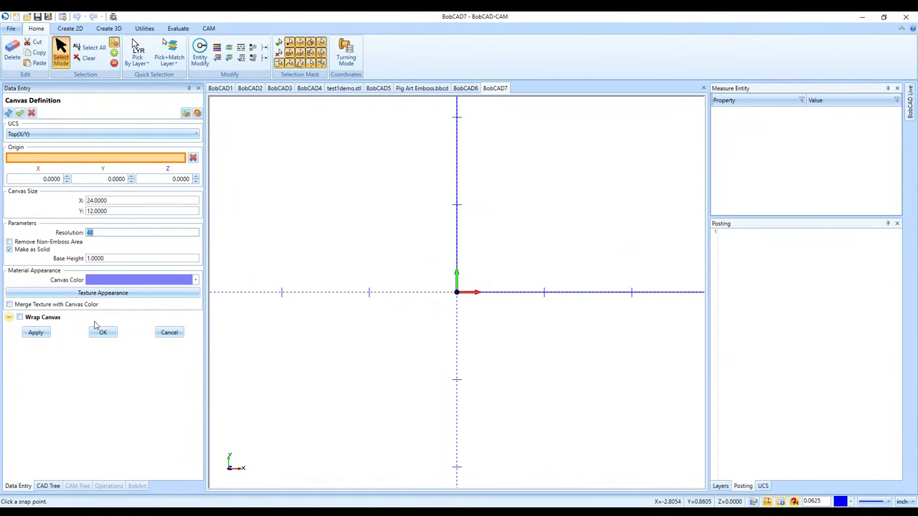
{"action": "left_click", "coordinate": [98, 332]}
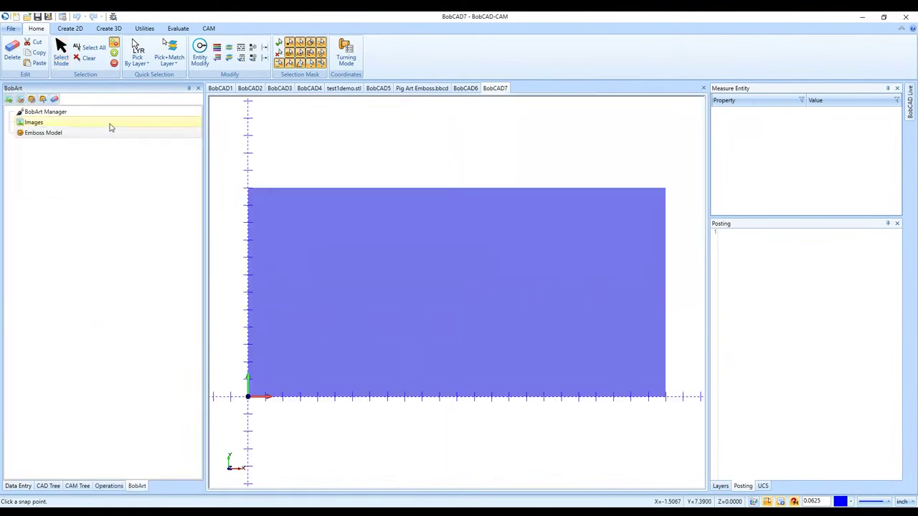
- Start an emboss from image on the emboss model and load the picture mt rushmore.jpg
{"action": "right_click", "coordinate": [110, 134]}
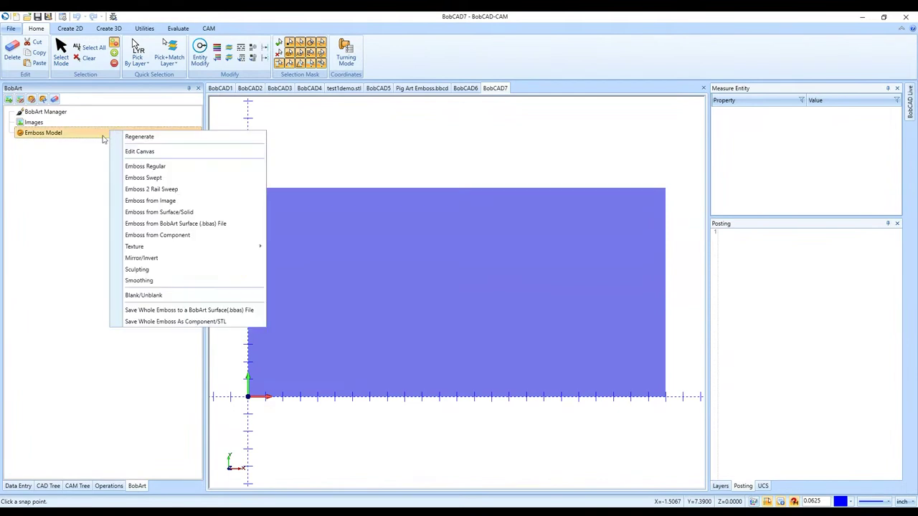
{"action": "left_click", "coordinate": [207, 203]}
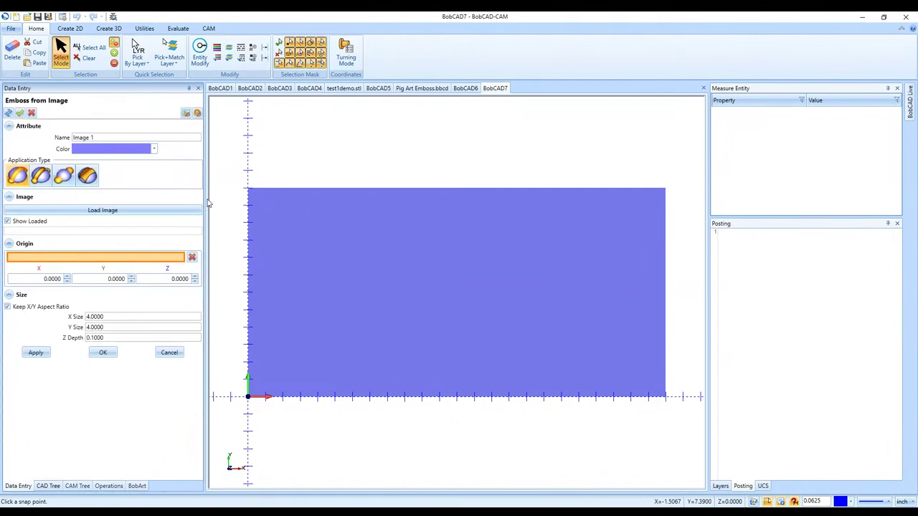
{"action": "left_click", "coordinate": [112, 211]}
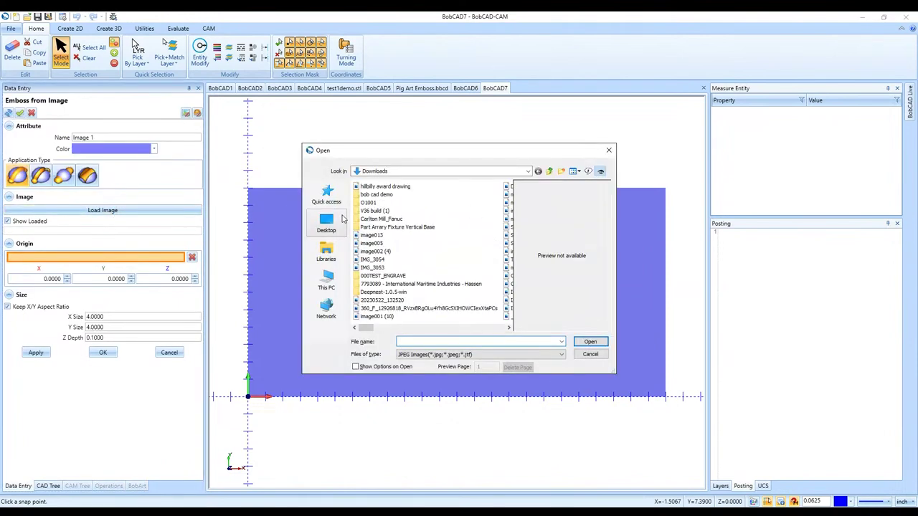
{"action": "left_click", "coordinate": [509, 328]}
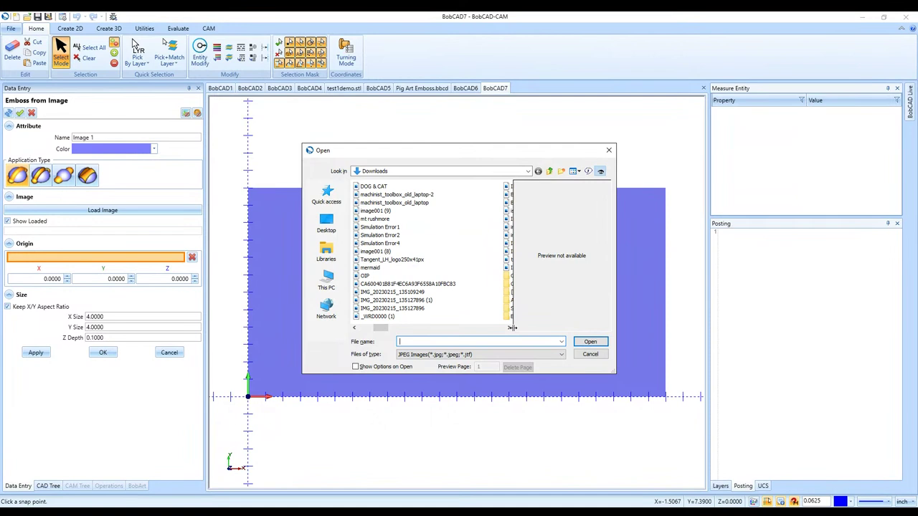
{"action": "left_click", "coordinate": [509, 328]}
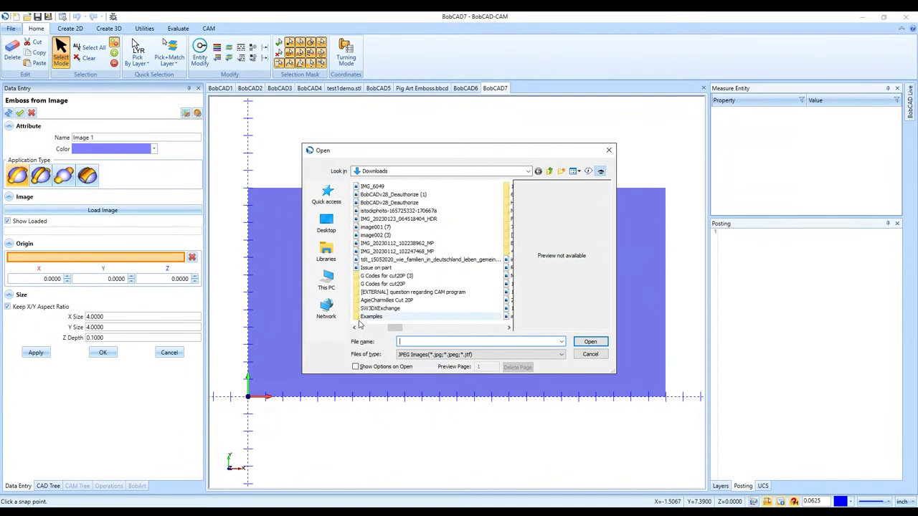
{"action": "left_click", "coordinate": [357, 329]}
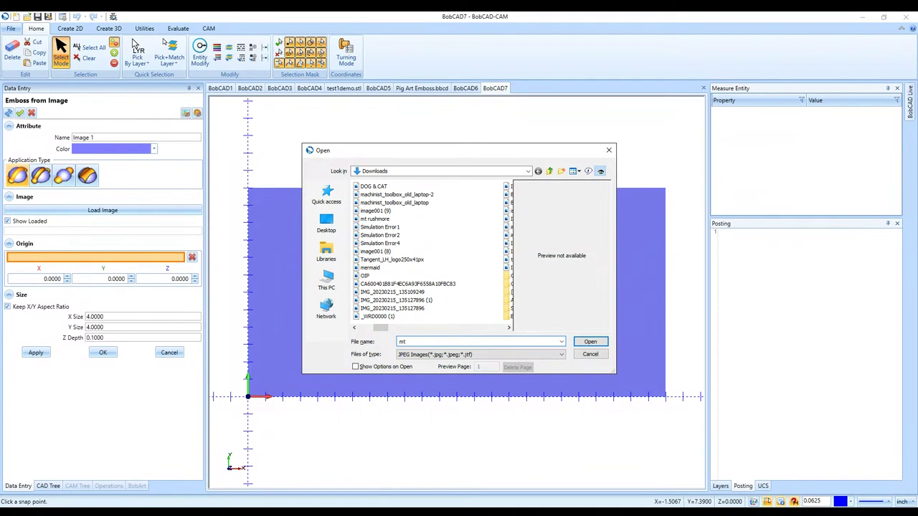
{"action": "left_click", "coordinate": [560, 354]}
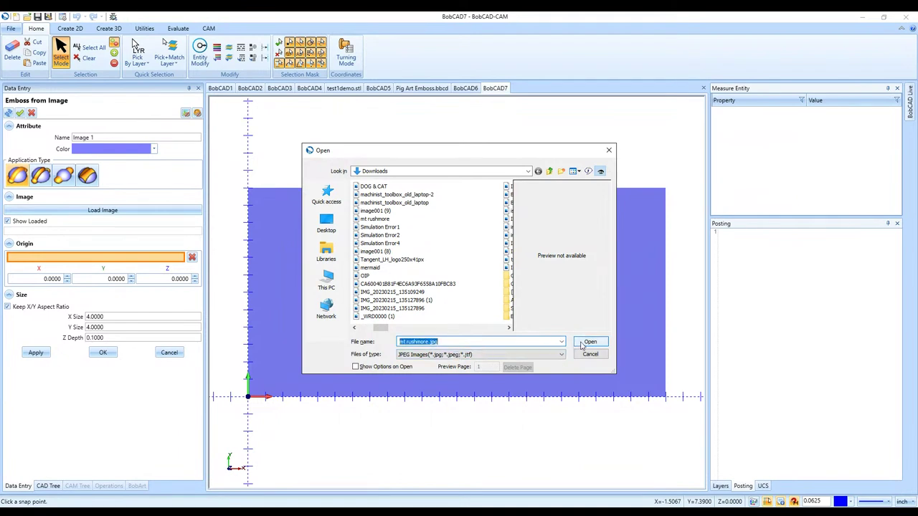
{"action": "left_click", "coordinate": [582, 344]}
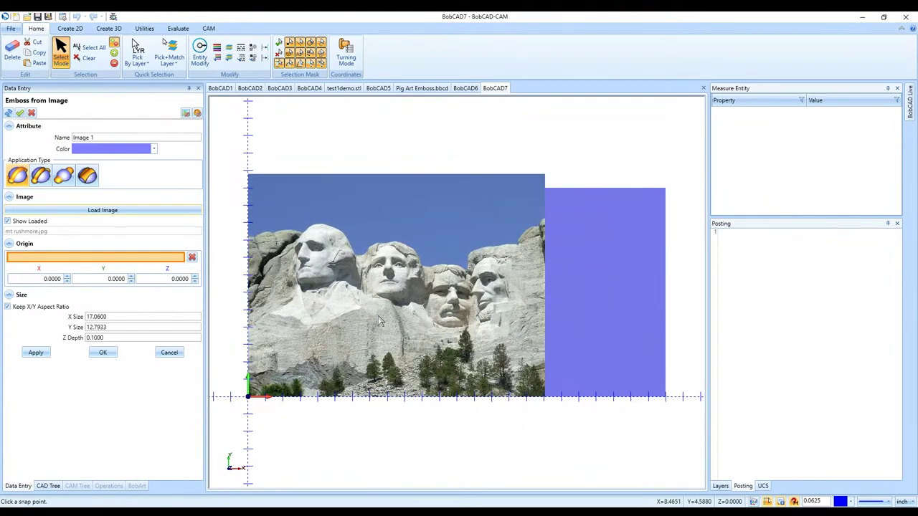
- Set the Mount Rushmore picture's X size to 24 and its Y size to 12 with the aspect ratio kept
{"action": "double_click", "coordinate": [118, 316]}
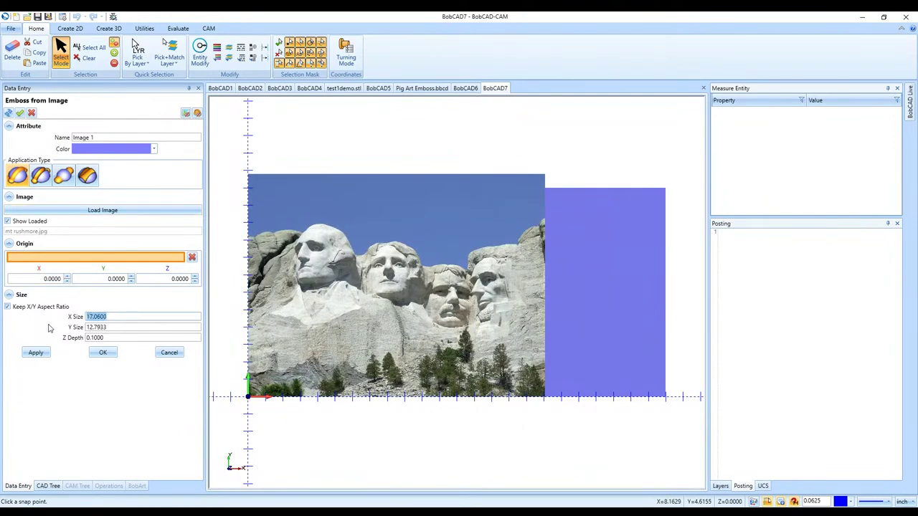
{"action": "type", "text": "16"}
{"action": "key", "text": "Tab"}
{"action": "type", "text": "12"}
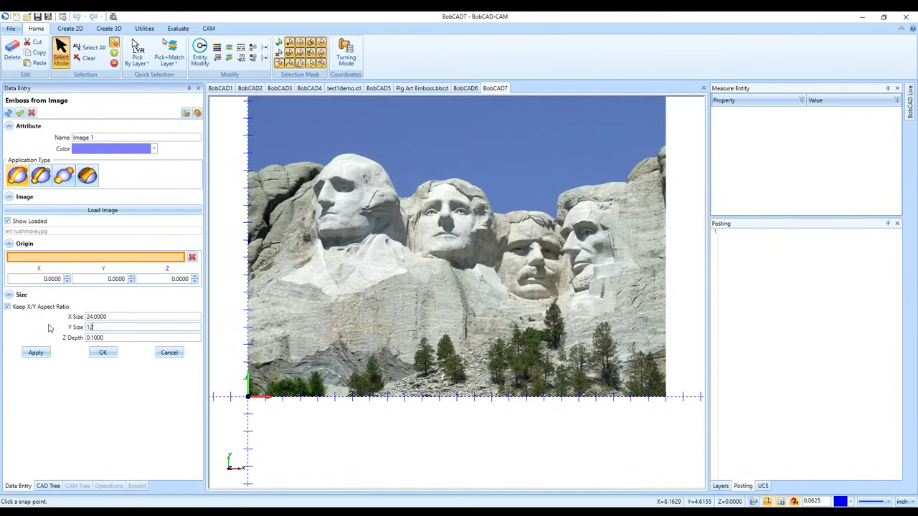
{"action": "key", "text": "Tab"}
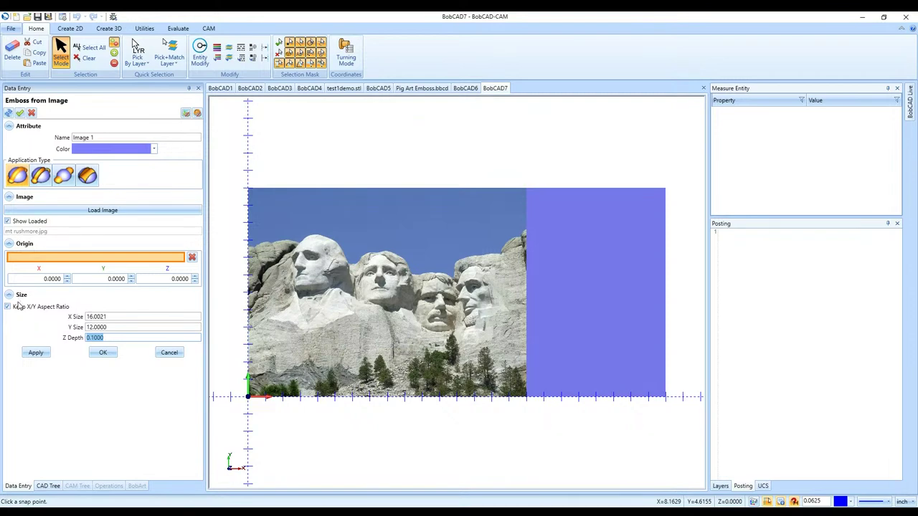
- Release the X/Y aspect ratio, set the picture's X size to 24, and create the emboss
{"action": "left_click", "coordinate": [18, 306]}
{"action": "key", "text": "Tab"}
{"action": "type", "text": "24"}
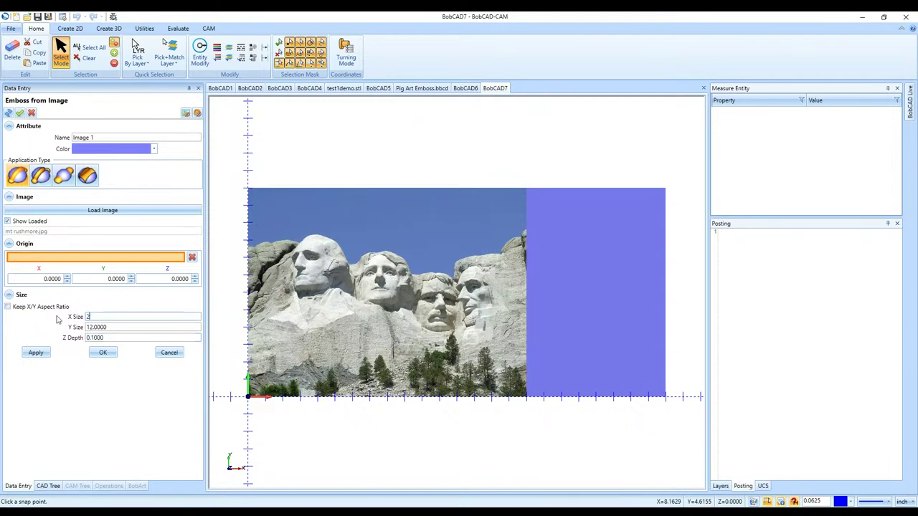
{"action": "key", "text": "Tab"}
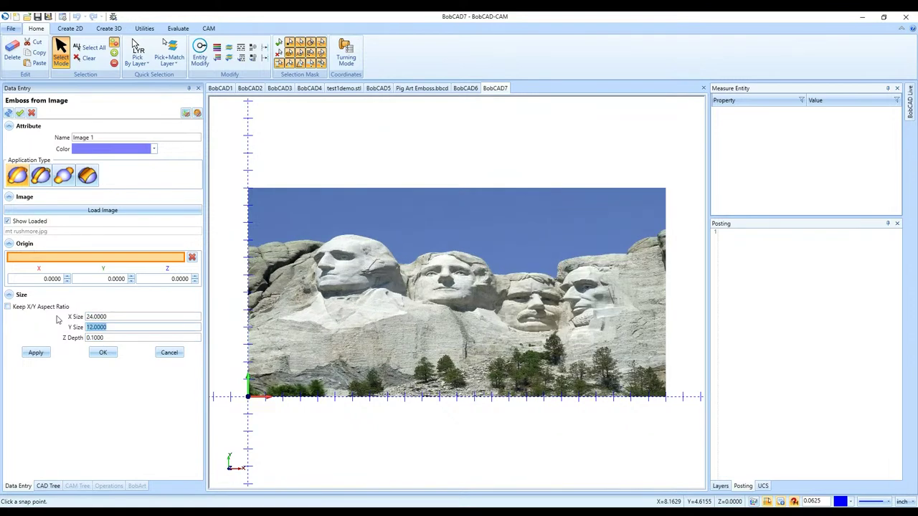
{"action": "left_click", "coordinate": [107, 352]}
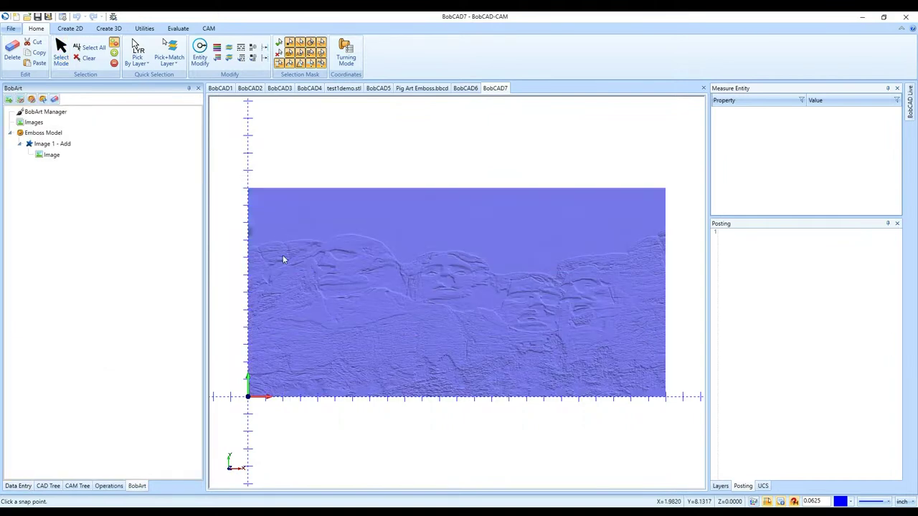
- Open the Image 1 emboss for editing and examine the rock and tree detail in its source picture up close
{"action": "right_click", "coordinate": [113, 149]}
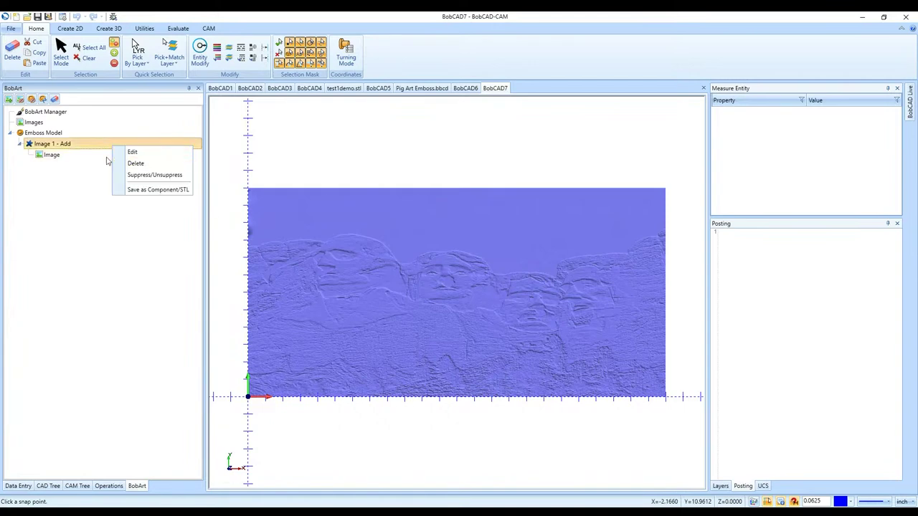
{"action": "left_click", "coordinate": [232, 196]}
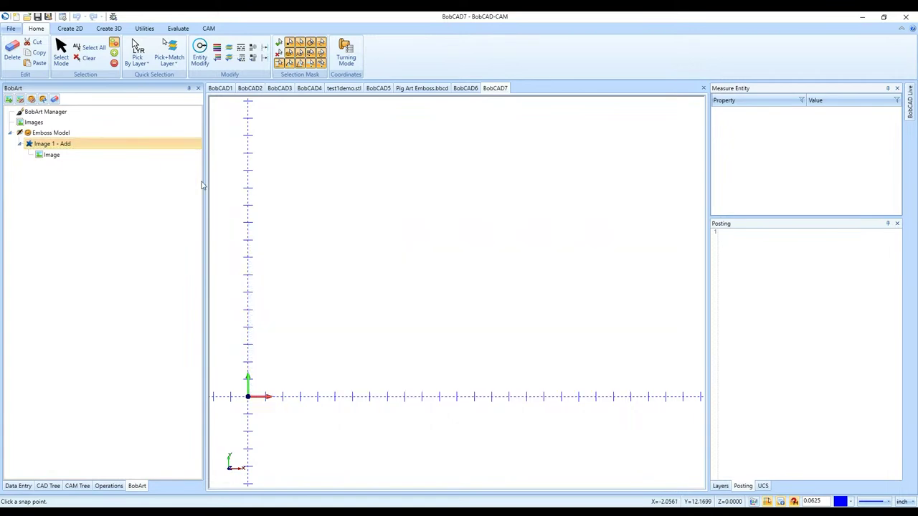
{"action": "double_click", "coordinate": [113, 144]}
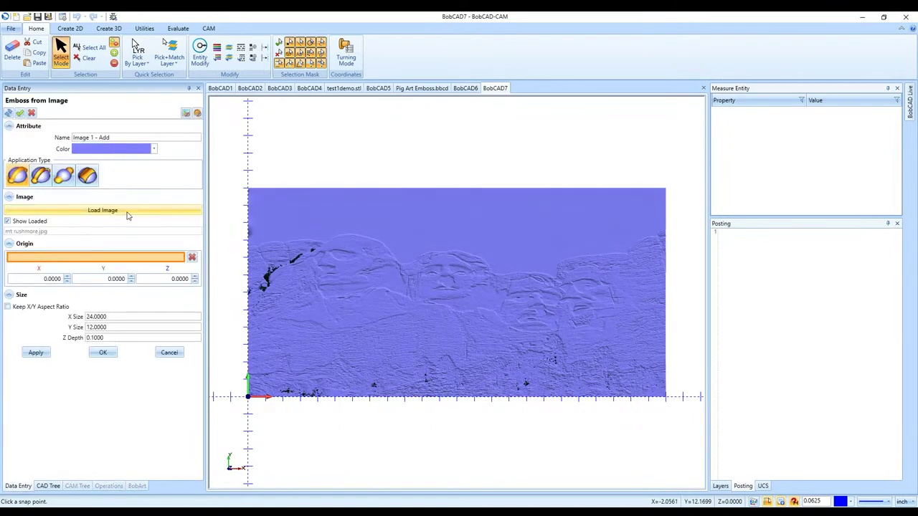
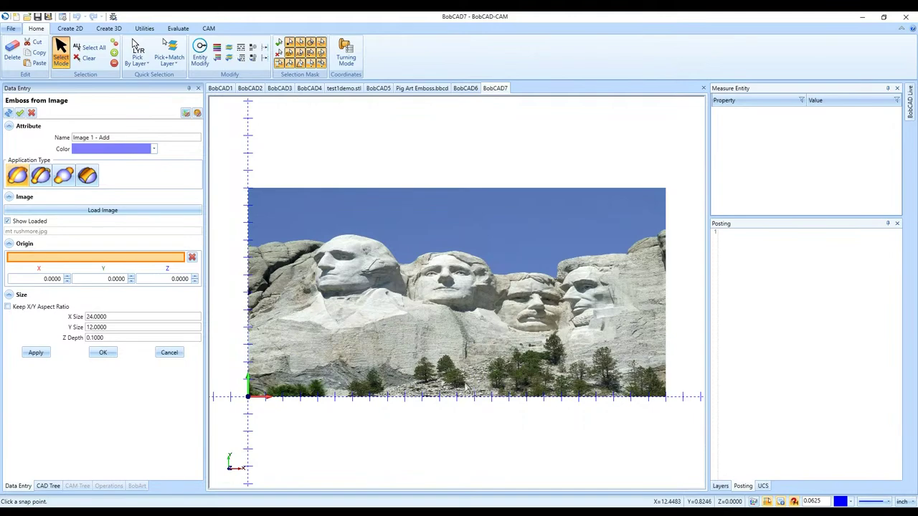
{"action": "scroll", "coordinate": [465, 387], "scroll_direction": "up", "scroll_amount": 5}
{"action": "scroll", "coordinate": [465, 386], "scroll_direction": "up", "scroll_amount": 2}
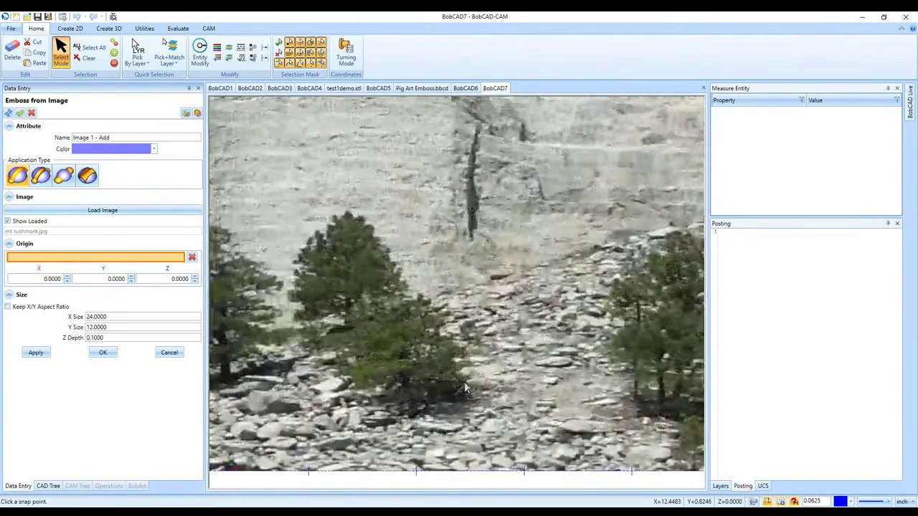
{"action": "scroll", "coordinate": [649, 453], "scroll_direction": "down", "scroll_amount": 6}
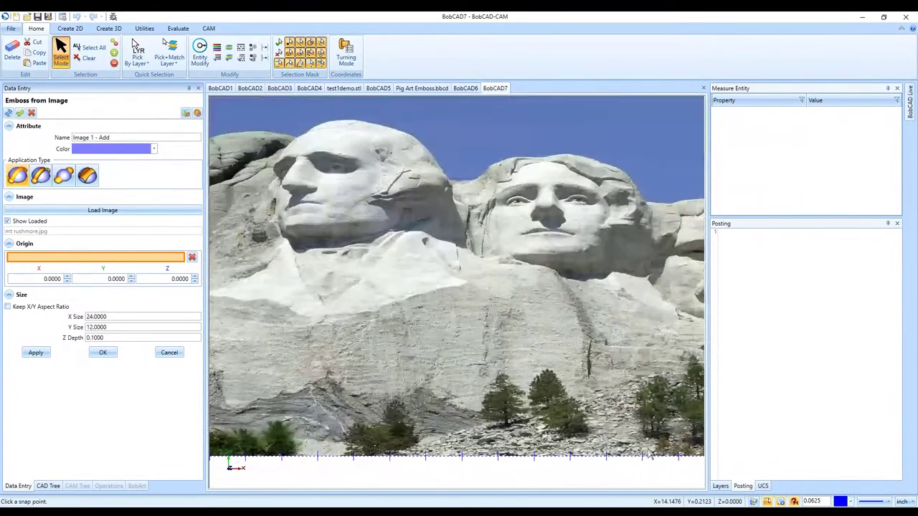
{"action": "scroll", "coordinate": [486, 372], "scroll_direction": "up", "scroll_amount": 7}
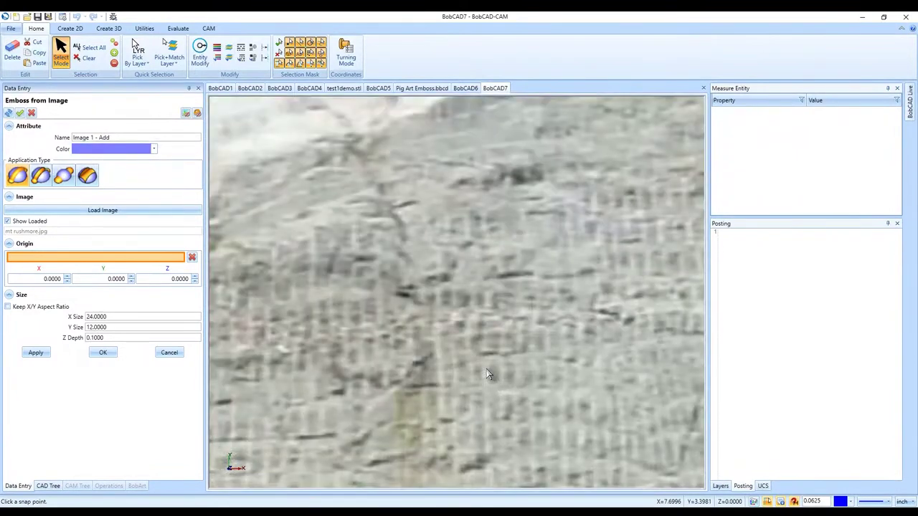
{"action": "scroll", "coordinate": [486, 369], "scroll_direction": "down", "scroll_amount": 7}
{"action": "scroll", "coordinate": [247, 323], "scroll_direction": "down", "scroll_amount": 2}
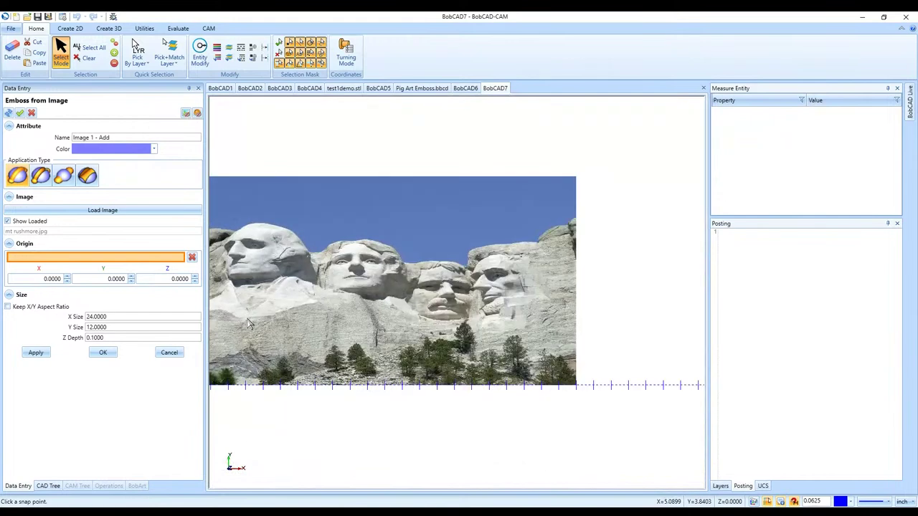
{"action": "scroll", "coordinate": [279, 295], "scroll_direction": "down", "scroll_amount": 1}
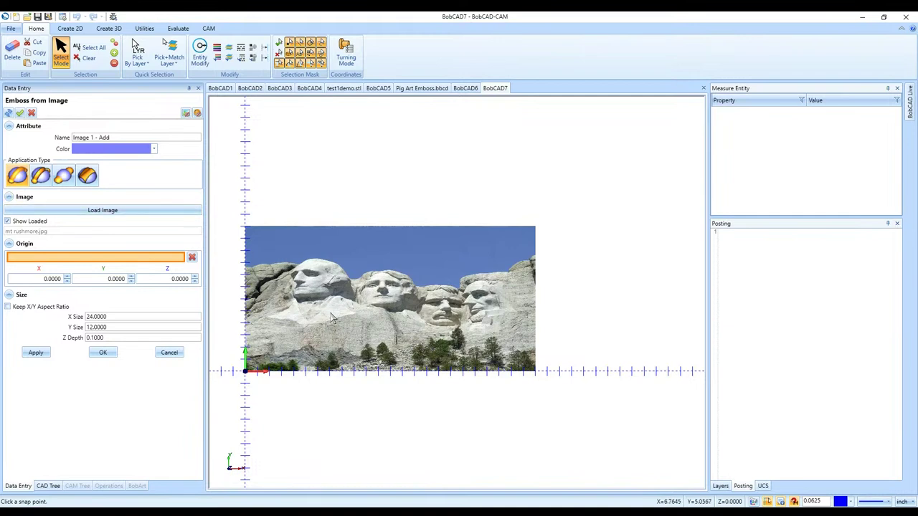
- Set the Image 1 emboss's Z depth to 0.25 and regenerate the relief
{"action": "double_click", "coordinate": [107, 338]}
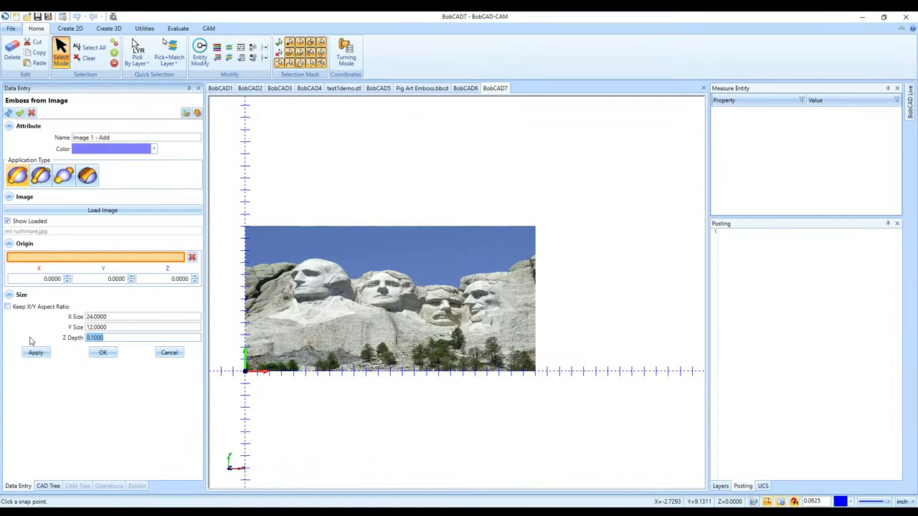
{"action": "type", "text": "0.25"}
{"action": "key", "text": "Tab"}
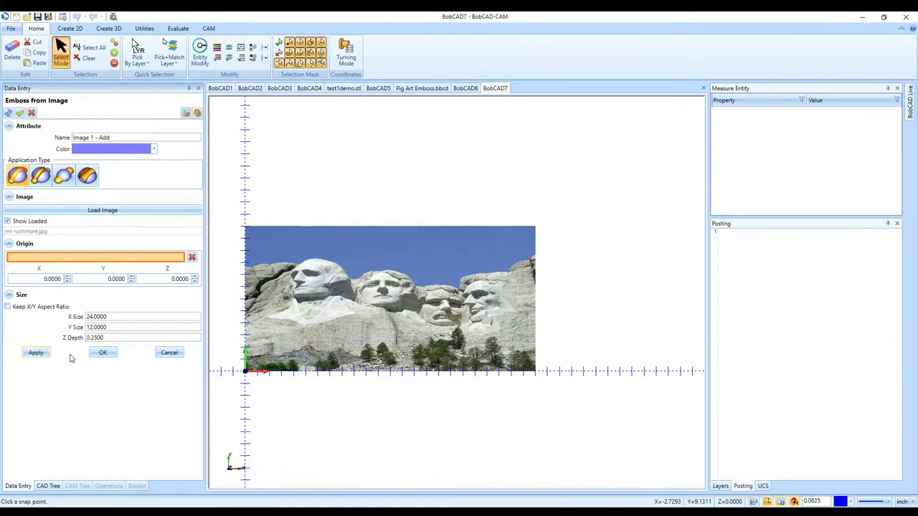
{"action": "left_click", "coordinate": [103, 352]}
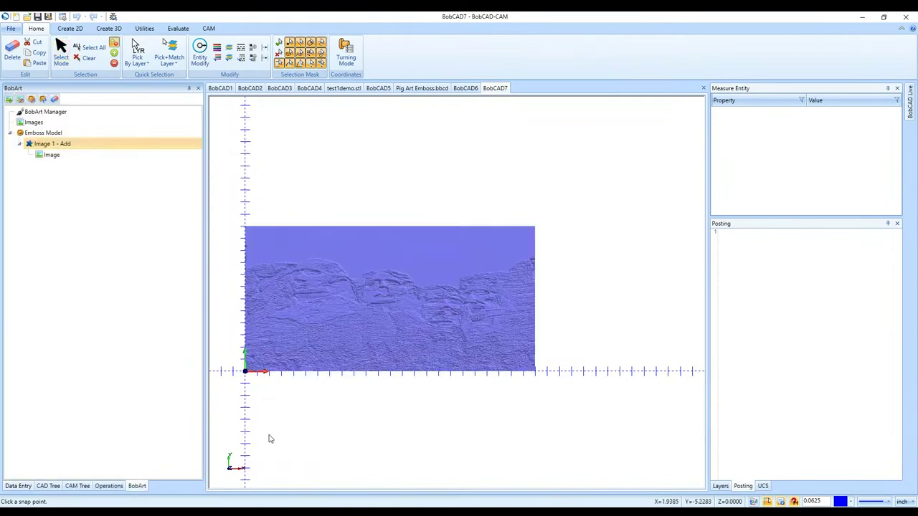
- Examine the Mount Rushmore relief in an isometric view, checking the faces and the rough rock surface up close
{"action": "key", "text": "ctrl+i"}
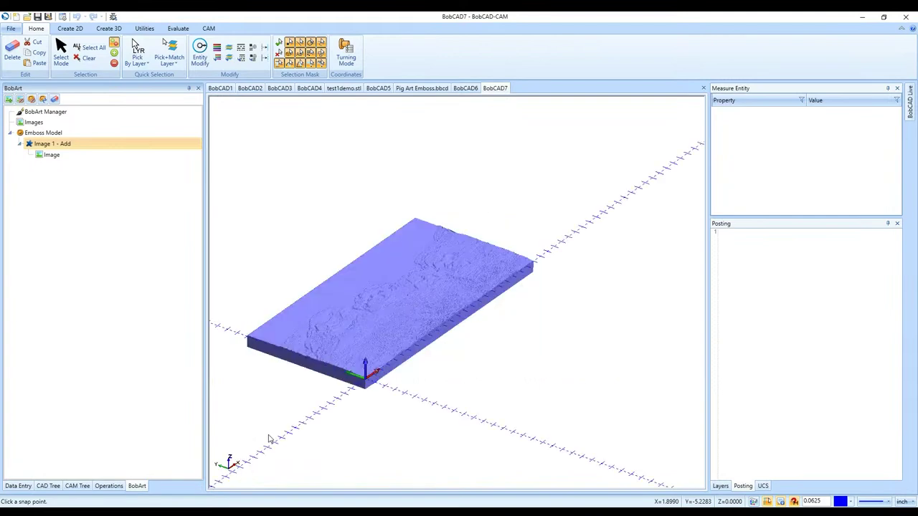
{"action": "scroll", "coordinate": [292, 386], "scroll_direction": "up", "scroll_amount": 2}
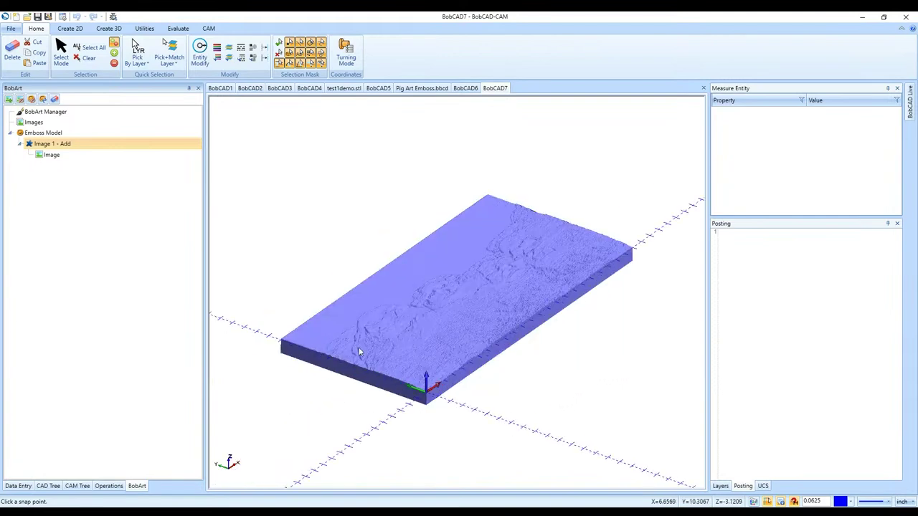
{"action": "scroll", "coordinate": [365, 341], "scroll_direction": "up", "scroll_amount": 5}
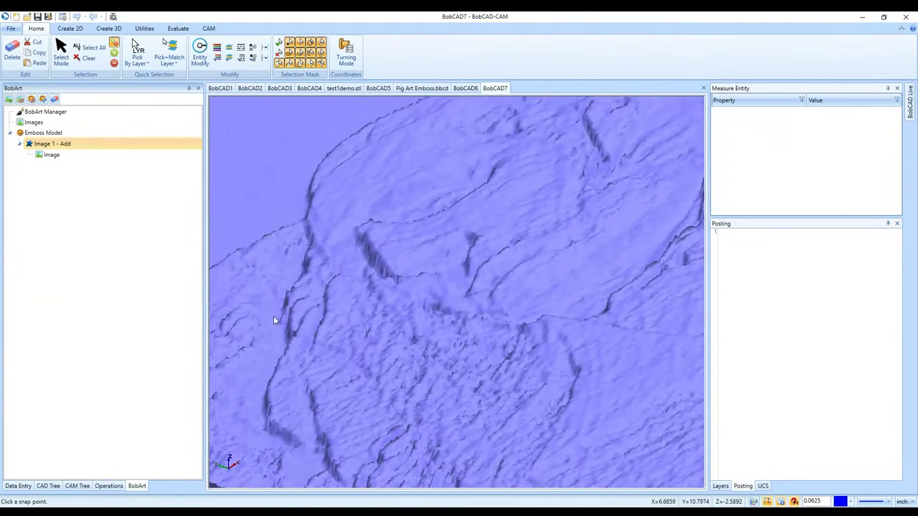
{"action": "scroll", "coordinate": [276, 317], "scroll_direction": "down", "scroll_amount": 2}
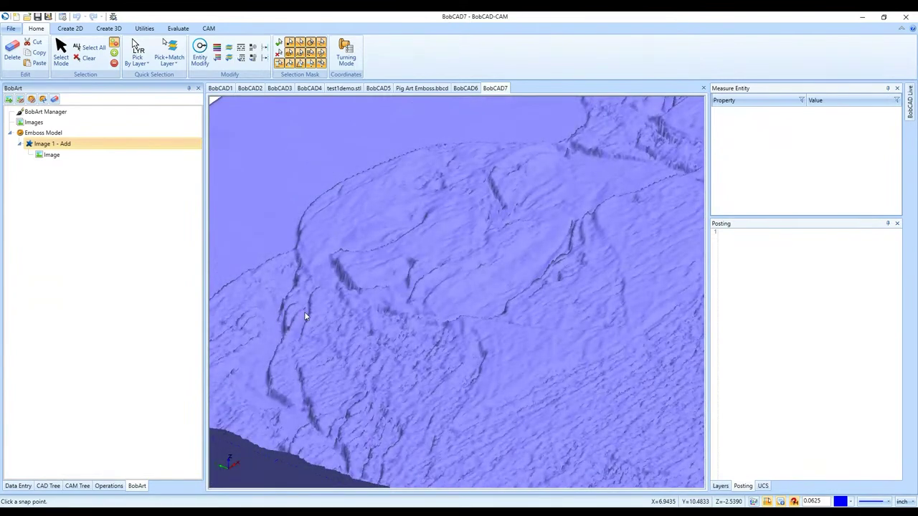
{"action": "scroll", "coordinate": [304, 312], "scroll_direction": "down", "scroll_amount": 5}
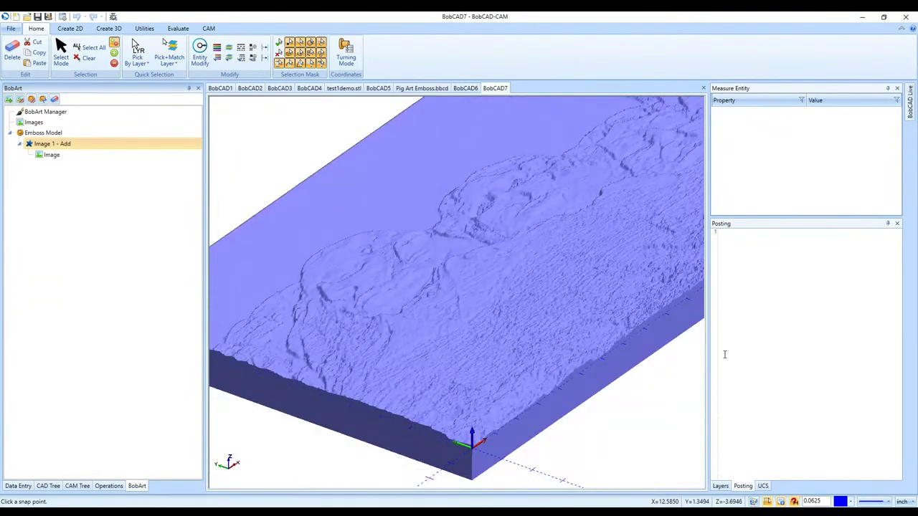
{"action": "scroll", "coordinate": [639, 288], "scroll_direction": "up", "scroll_amount": 4}
{"action": "scroll", "coordinate": [508, 330], "scroll_direction": "down", "scroll_amount": 1}
{"action": "scroll", "coordinate": [508, 330], "scroll_direction": "down", "scroll_amount": 1}
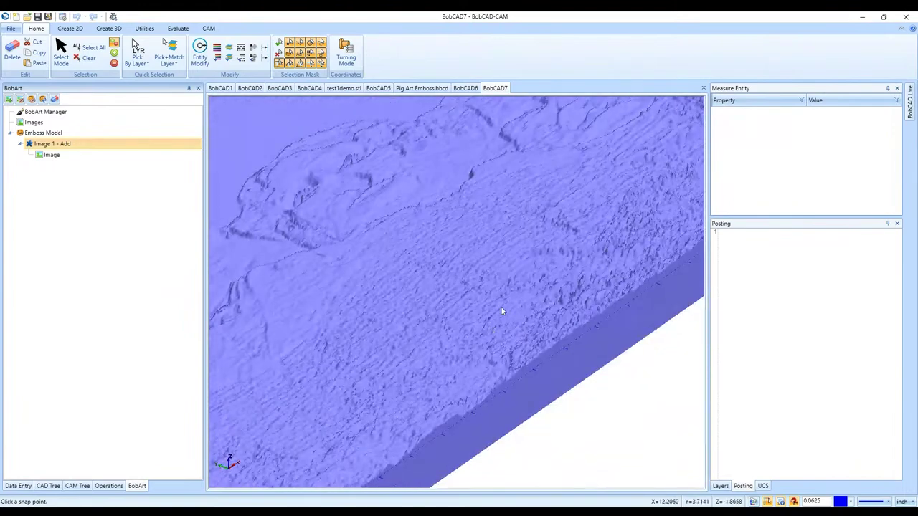
{"action": "scroll", "coordinate": [552, 287], "scroll_direction": "up", "scroll_amount": 5}
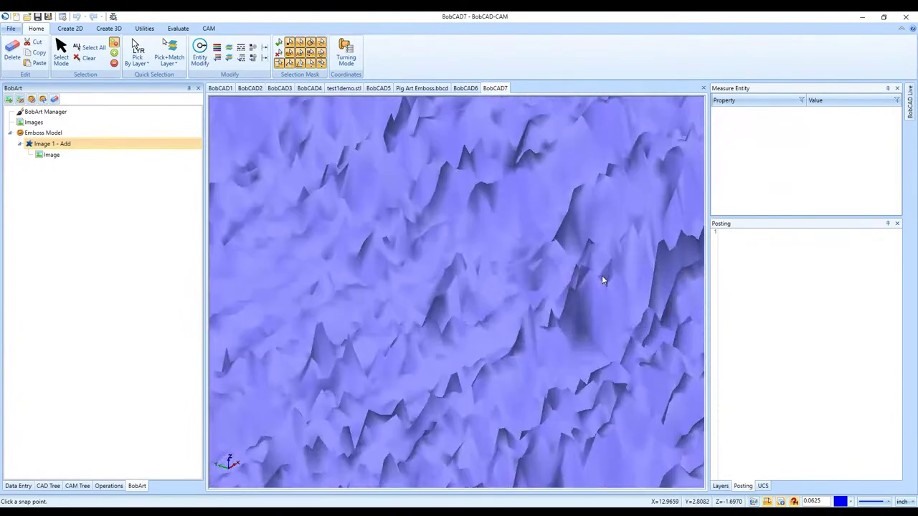
{"action": "scroll", "coordinate": [602, 276], "scroll_direction": "down", "scroll_amount": 4}
{"action": "scroll", "coordinate": [595, 289], "scroll_direction": "down", "scroll_amount": 5}
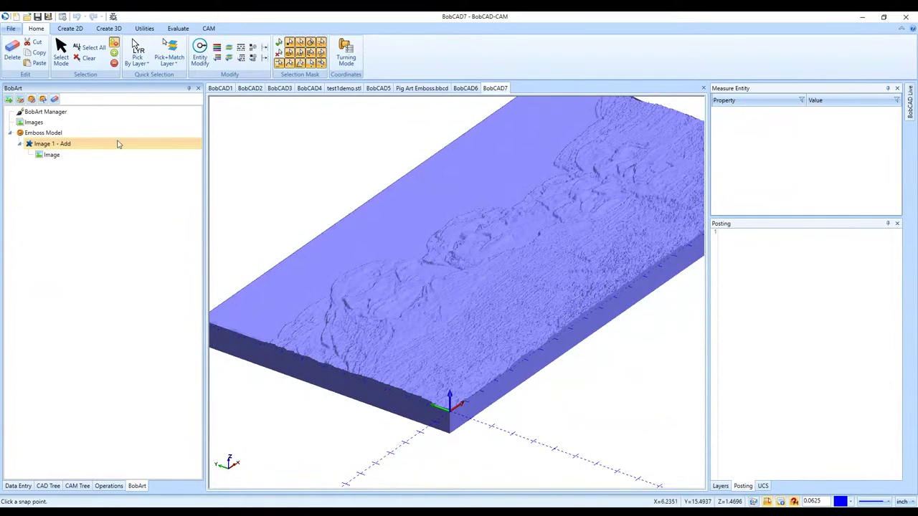
- Add a smoothing feature to the Emboss Model, covering the whole model with a smoothing window size of 0.25
{"action": "right_click", "coordinate": [88, 138]}
{"action": "left_click", "coordinate": [118, 286]}
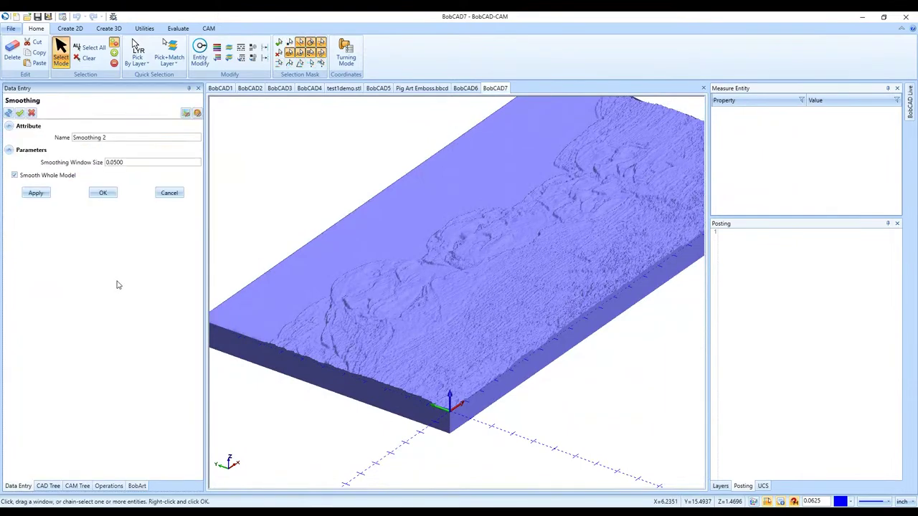
{"action": "double_click", "coordinate": [129, 161]}
{"action": "type", "text": ".25"}
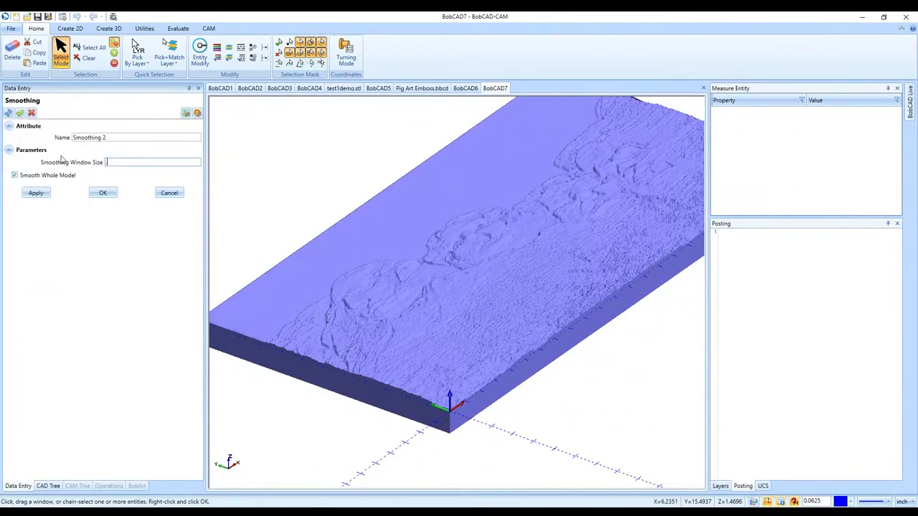
{"action": "left_click", "coordinate": [102, 198]}
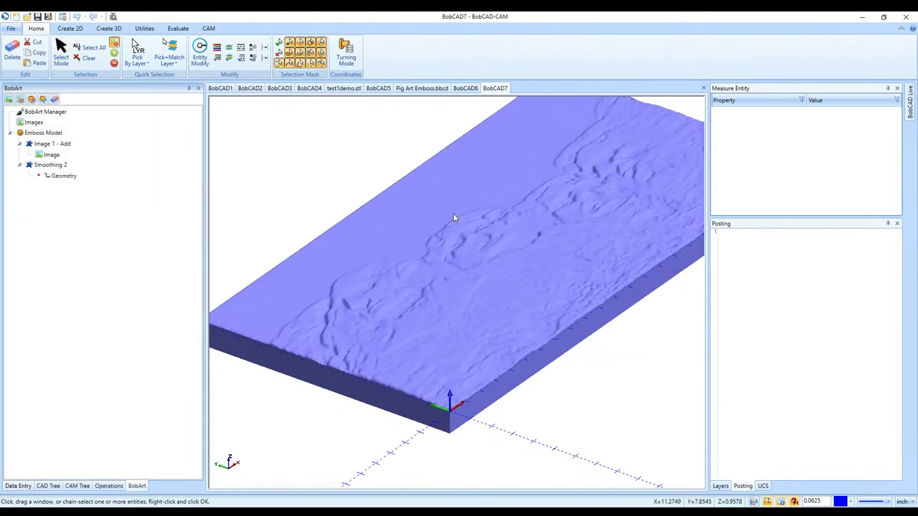
- Examine the smoothed Mount Rushmore relief from the top view, checking the four faces and the rock surface up close
{"action": "key", "text": "ctrl+t"}
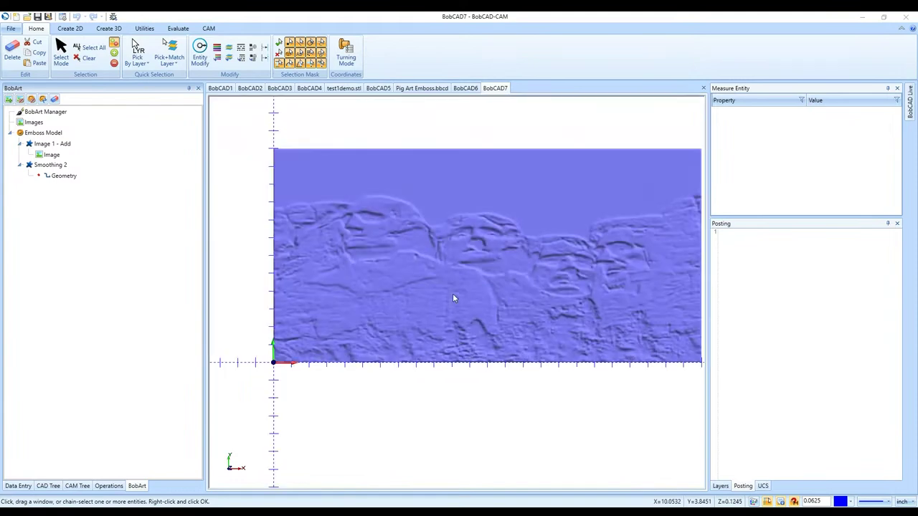
{"action": "scroll", "coordinate": [526, 278], "scroll_direction": "up", "scroll_amount": 5}
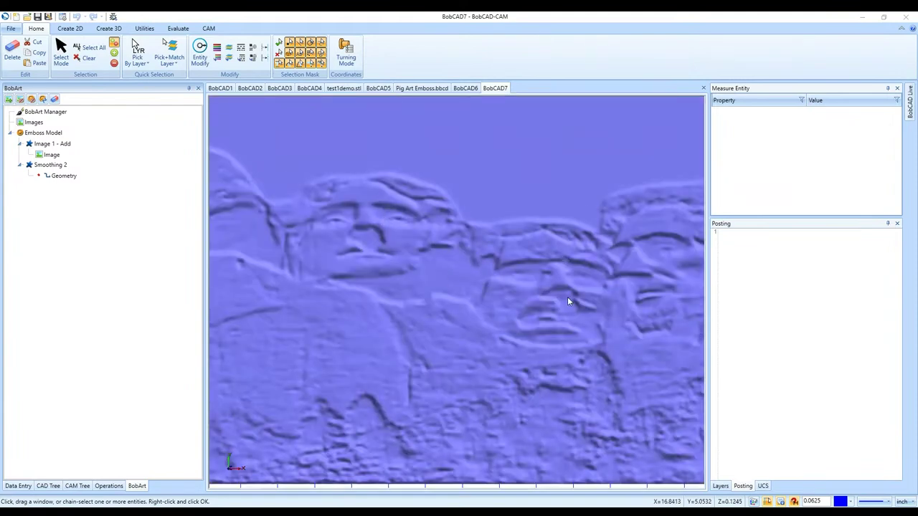
{"action": "scroll", "coordinate": [565, 296], "scroll_direction": "down", "scroll_amount": 5}
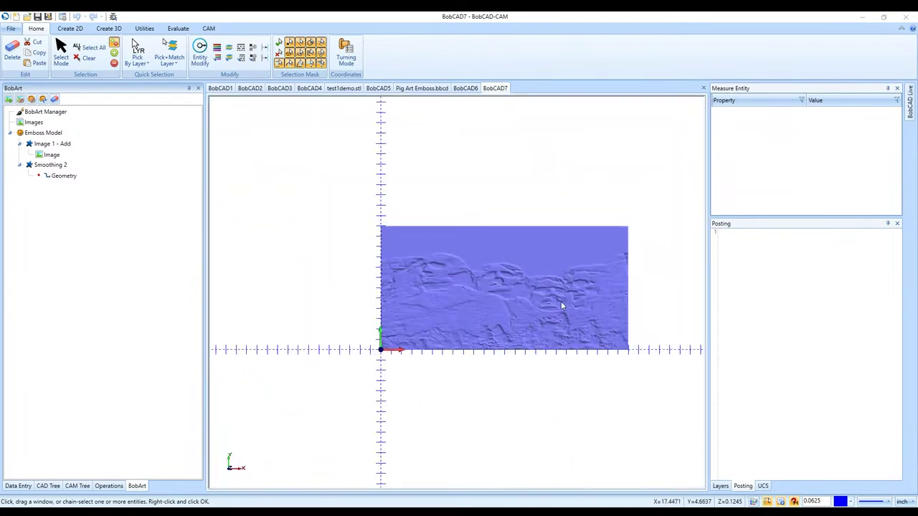
{"action": "scroll", "coordinate": [562, 304], "scroll_direction": "up", "scroll_amount": 2}
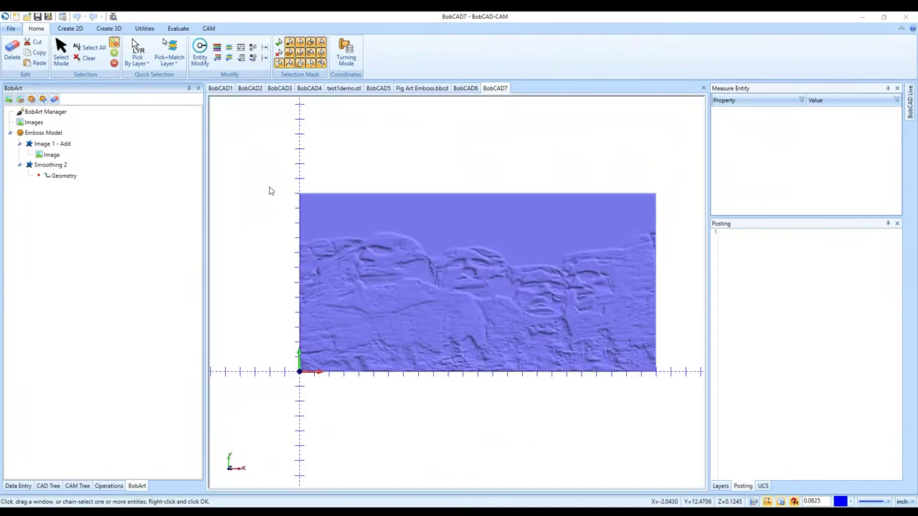
{"action": "right_click", "coordinate": [140, 165]}
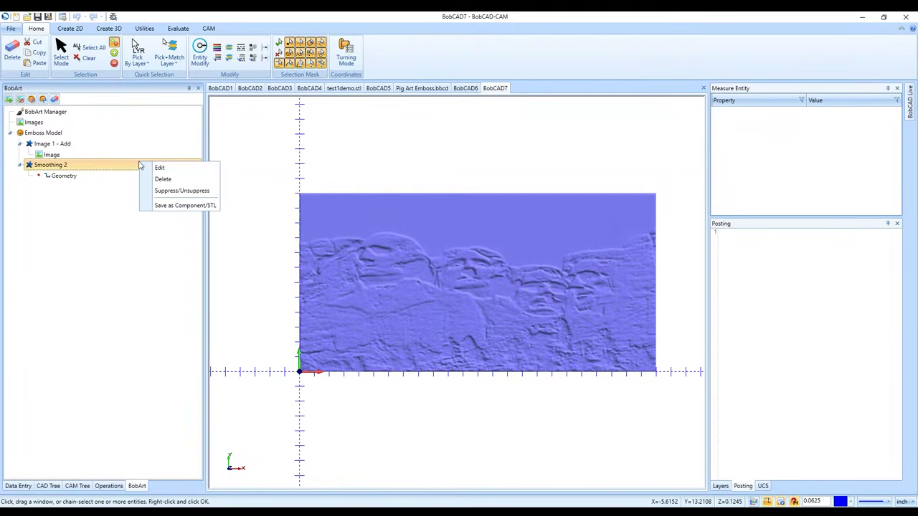
{"action": "left_click", "coordinate": [104, 220]}
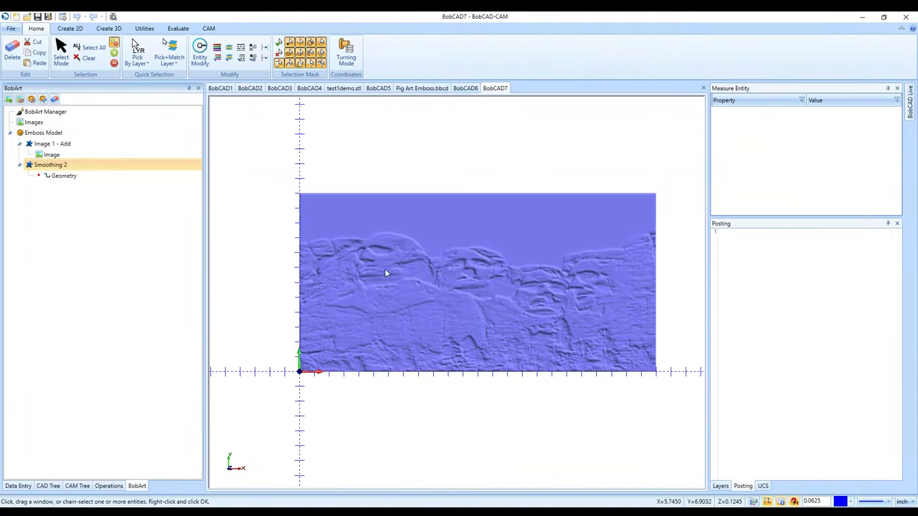
{"action": "scroll", "coordinate": [371, 268], "scroll_direction": "up", "scroll_amount": 2}
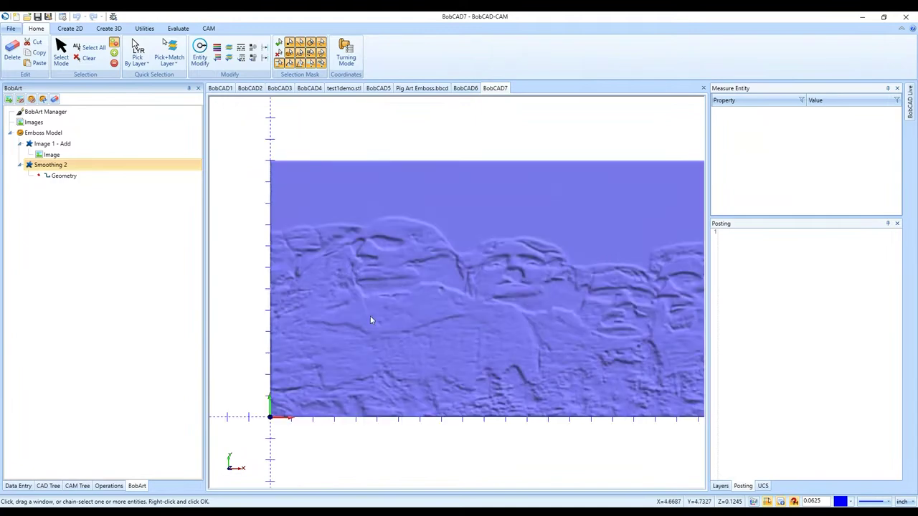
{"action": "scroll", "coordinate": [281, 282], "scroll_direction": "down", "scroll_amount": 2}
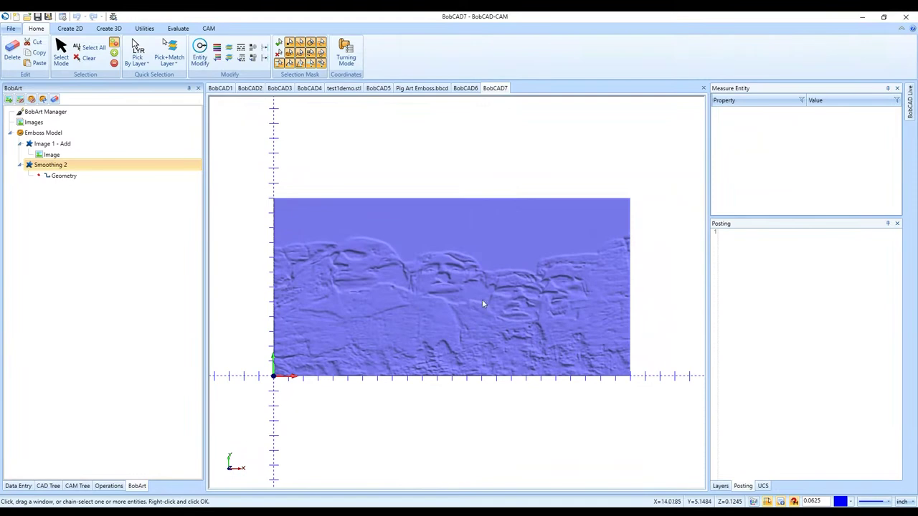
{"action": "scroll", "coordinate": [581, 302], "scroll_direction": "up", "scroll_amount": 5}
{"action": "scroll", "coordinate": [580, 302], "scroll_direction": "down", "scroll_amount": 4}
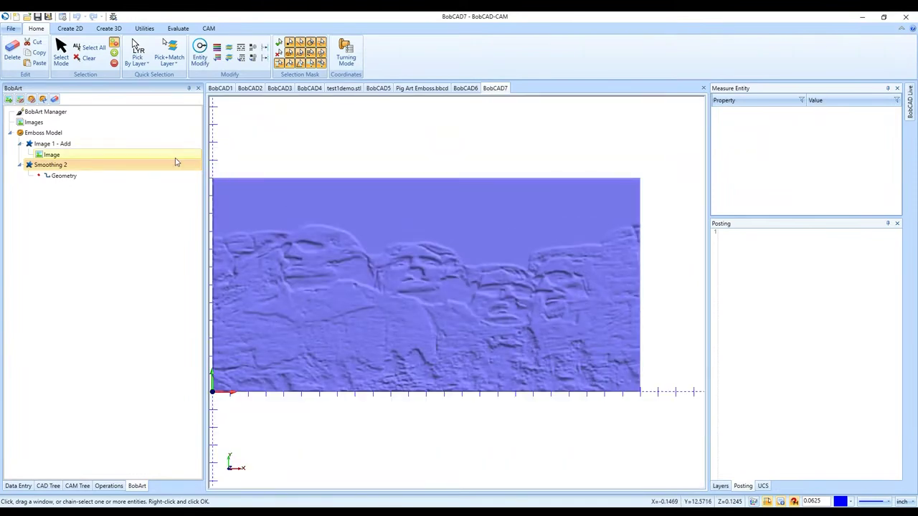
- Open the Image 1 emboss for editing and examine the second and third faces in its source picture up close
{"action": "right_click", "coordinate": [135, 142]}
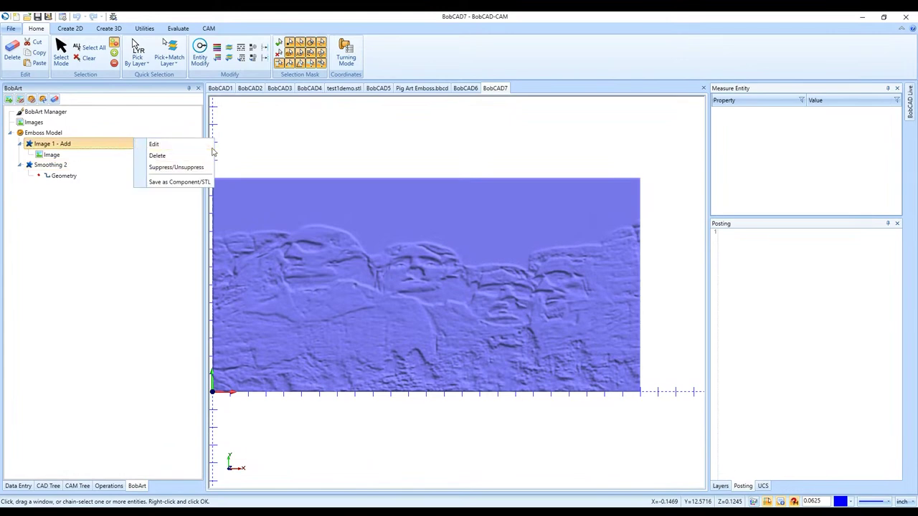
{"action": "left_click", "coordinate": [240, 155]}
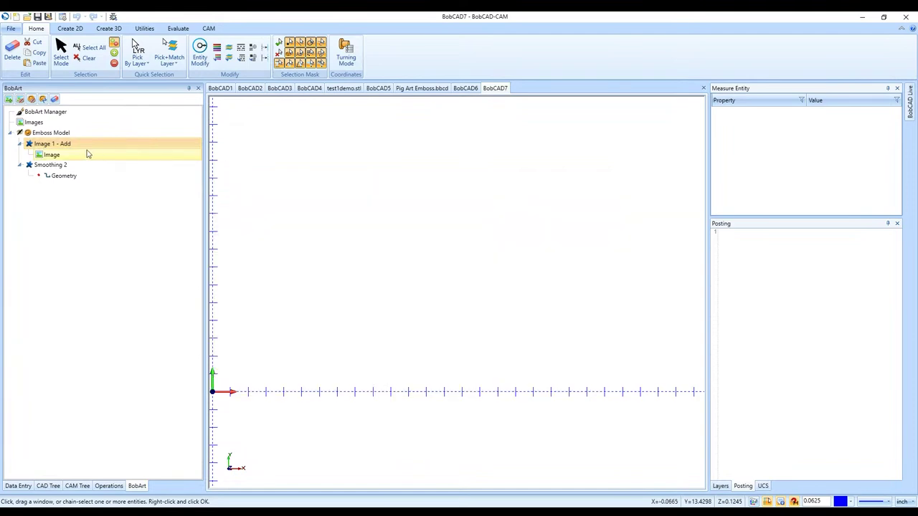
{"action": "right_click", "coordinate": [108, 147]}
{"action": "left_click", "coordinate": [122, 150]}
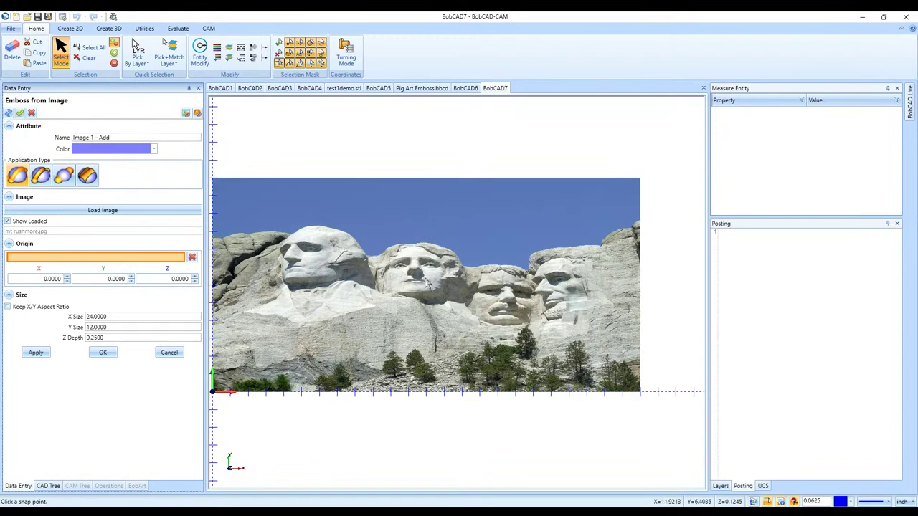
{"action": "scroll", "coordinate": [426, 283], "scroll_direction": "up", "scroll_amount": 5}
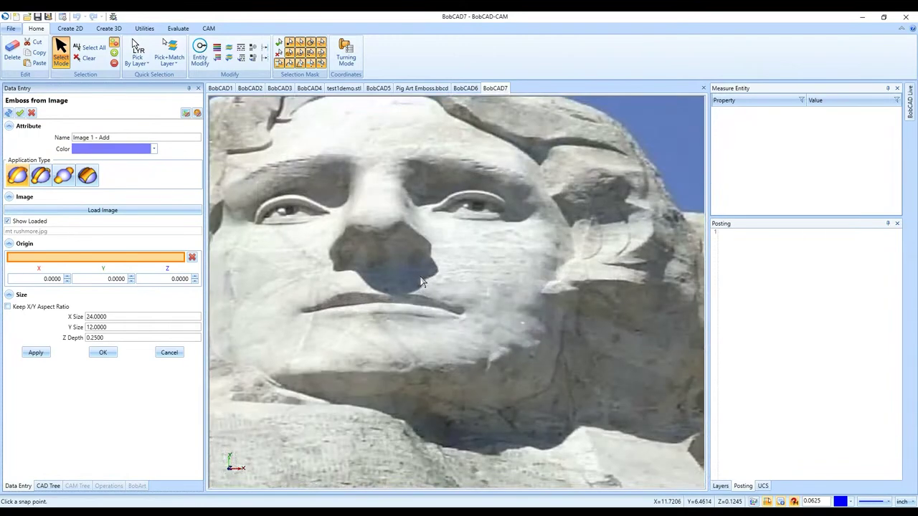
{"action": "scroll", "coordinate": [408, 286], "scroll_direction": "down", "scroll_amount": 5}
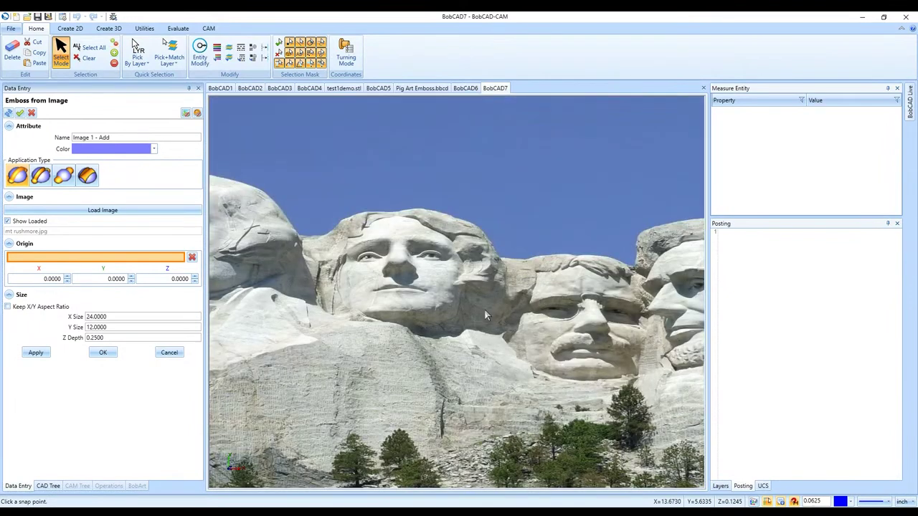
{"action": "scroll", "coordinate": [628, 347], "scroll_direction": "up", "scroll_amount": 2}
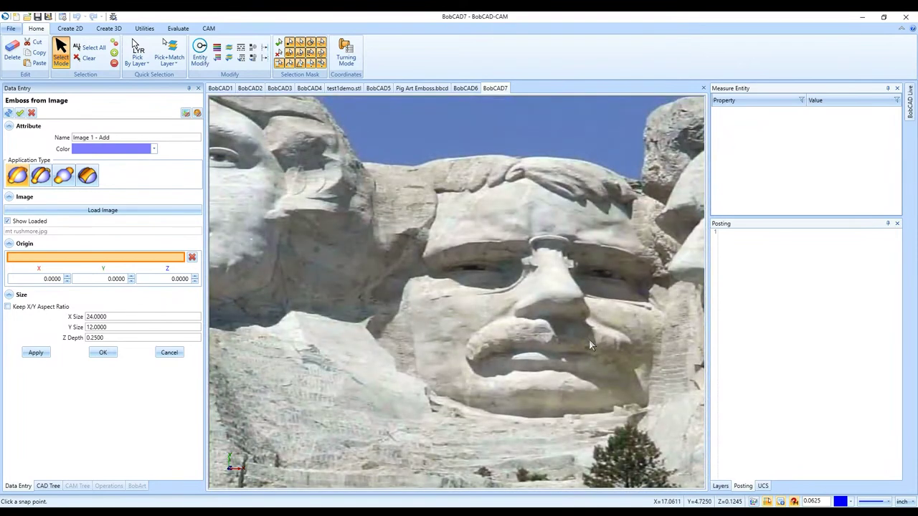
{"action": "scroll", "coordinate": [590, 340], "scroll_direction": "down", "scroll_amount": 2}
- Compare the relief with the source picture, checking the shading around the eyes, noses and mouths of the second, third and fourth faces
{"action": "scroll", "coordinate": [547, 324], "scroll_direction": "up", "scroll_amount": 5}
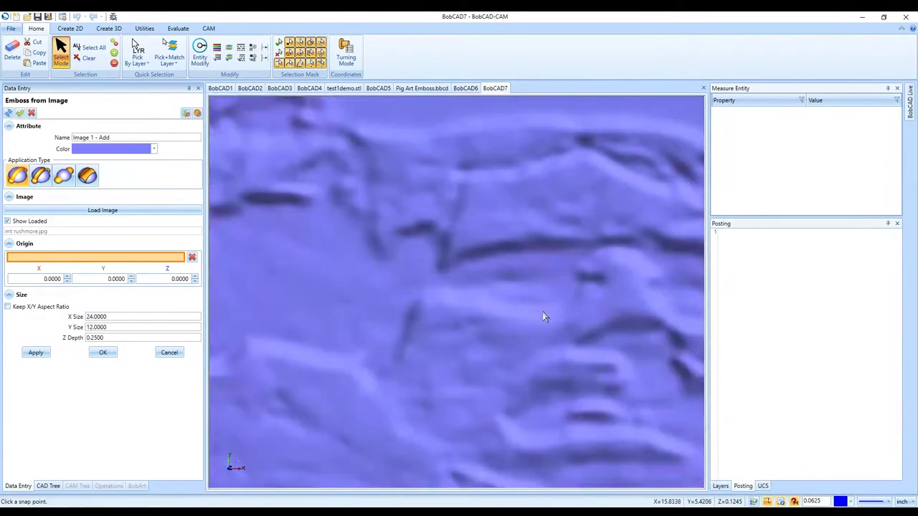
{"action": "scroll", "coordinate": [545, 317], "scroll_direction": "down", "scroll_amount": 4}
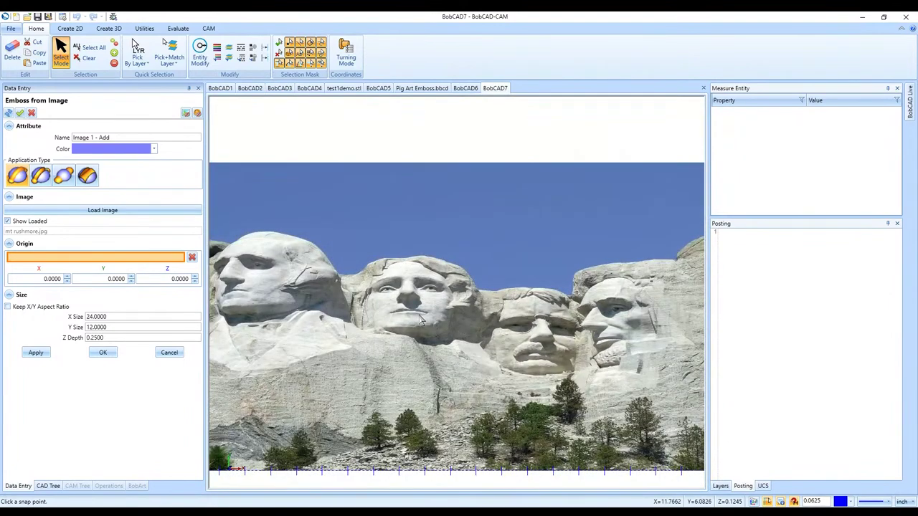
{"action": "scroll", "coordinate": [383, 296], "scroll_direction": "up", "scroll_amount": 5}
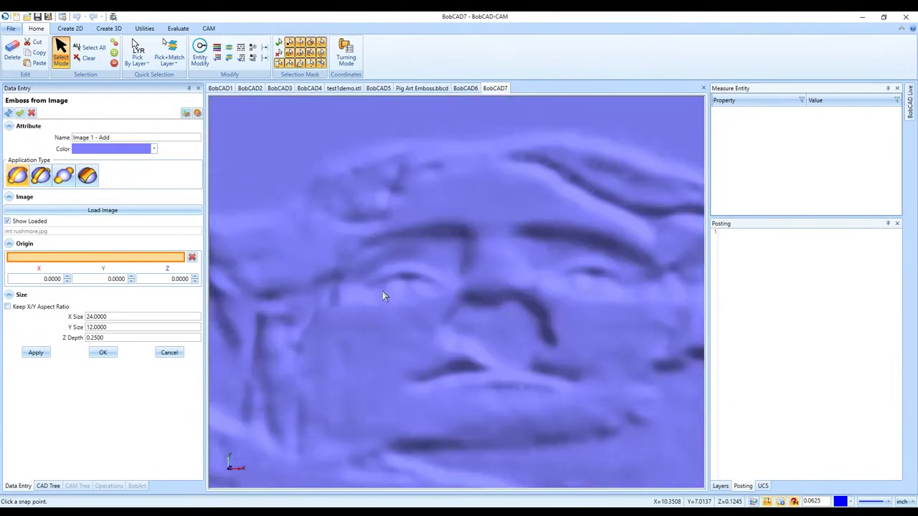
{"action": "scroll", "coordinate": [382, 290], "scroll_direction": "down", "scroll_amount": 5}
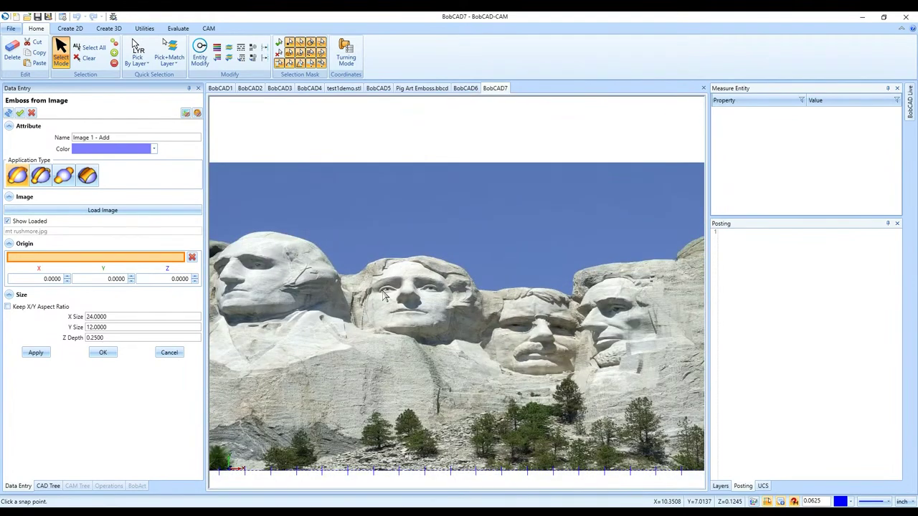
{"action": "scroll", "coordinate": [414, 307], "scroll_direction": "up", "scroll_amount": 5}
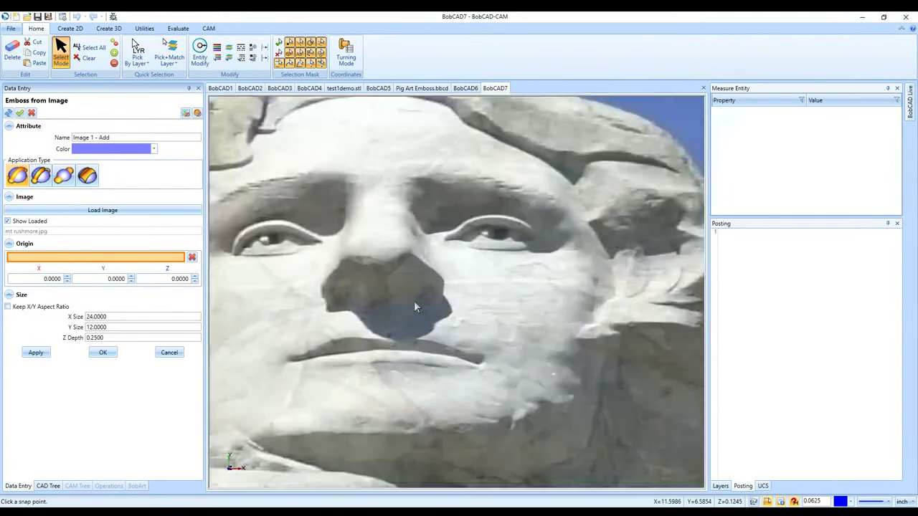
{"action": "scroll", "coordinate": [414, 307], "scroll_direction": "up", "scroll_amount": 2}
{"action": "scroll", "coordinate": [410, 328], "scroll_direction": "down", "scroll_amount": 6}
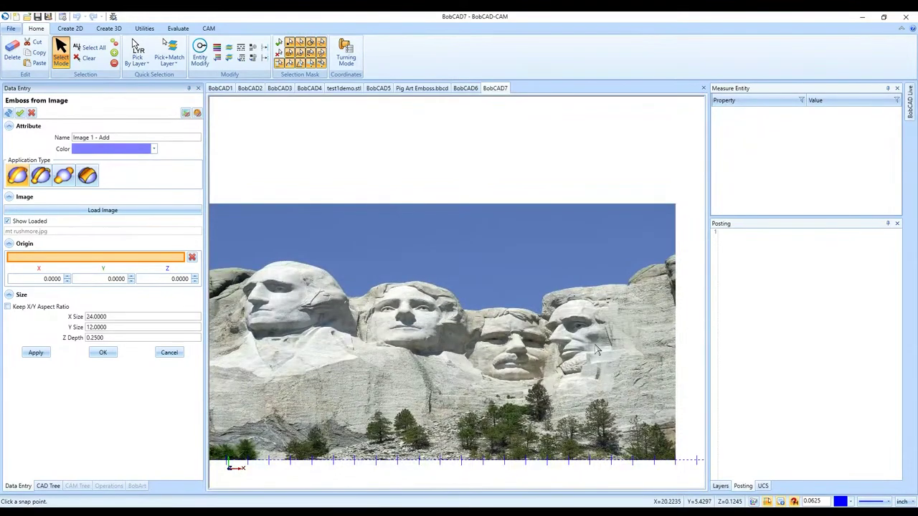
{"action": "scroll", "coordinate": [594, 343], "scroll_direction": "up", "scroll_amount": 6}
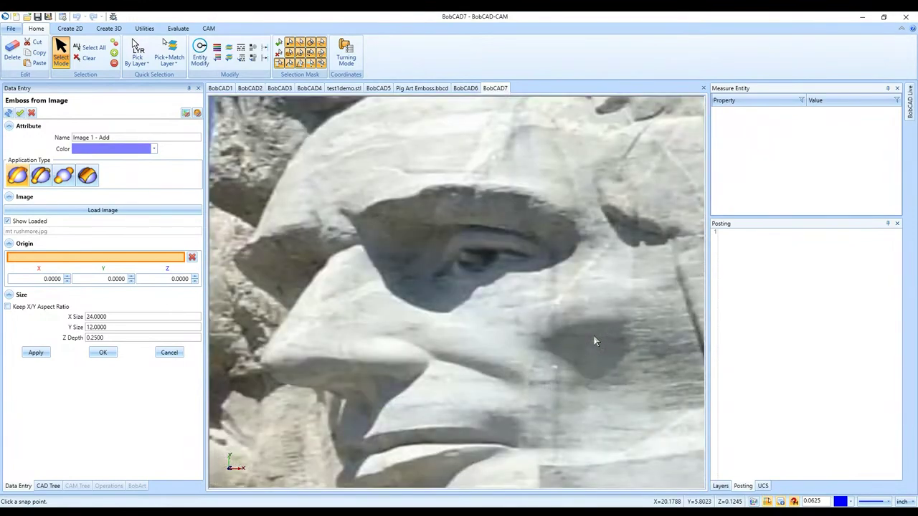
{"action": "scroll", "coordinate": [593, 338], "scroll_direction": "down", "scroll_amount": 6}
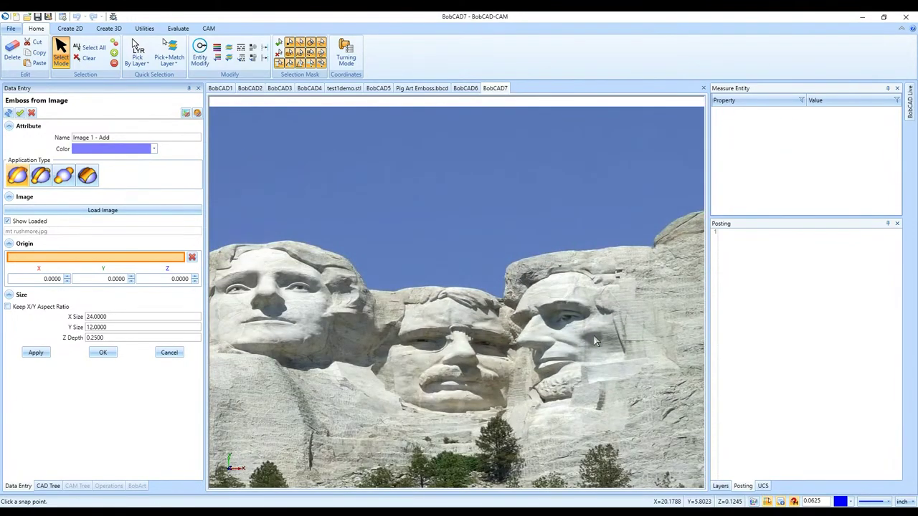
{"action": "scroll", "coordinate": [593, 334], "scroll_direction": "down", "scroll_amount": 3}
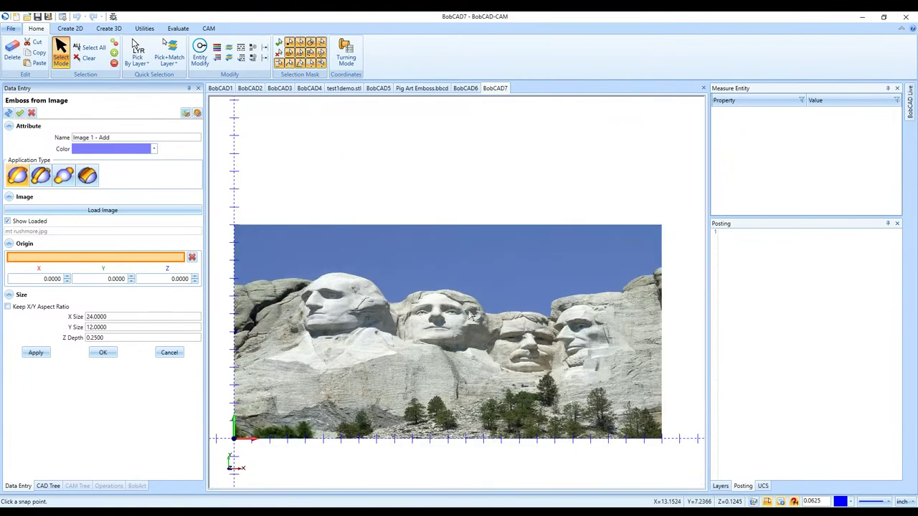
- Compare the relief's first, third and fourth faces with the picture's shadows, and close the emboss settings without changes
{"action": "scroll", "coordinate": [343, 305], "scroll_direction": "up", "scroll_amount": 6}
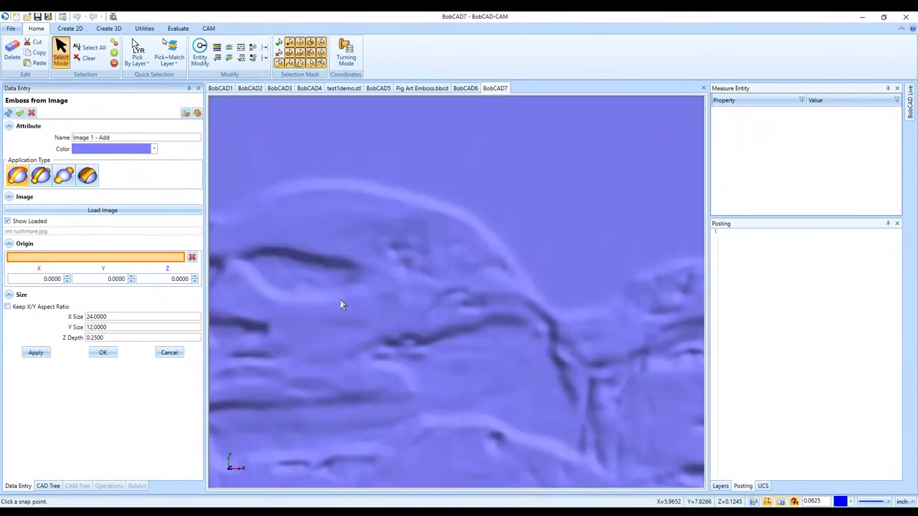
{"action": "scroll", "coordinate": [279, 277], "scroll_direction": "down", "scroll_amount": 5}
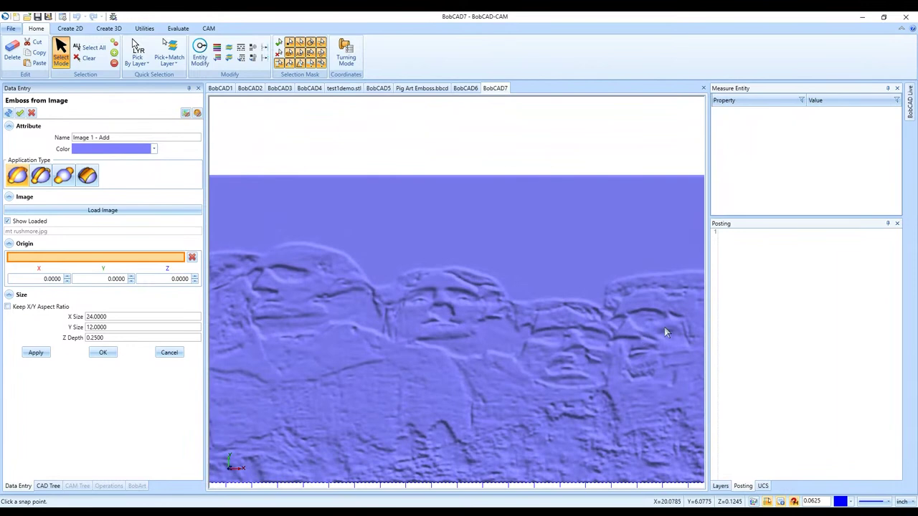
{"action": "scroll", "coordinate": [666, 332], "scroll_direction": "up", "scroll_amount": 4}
{"action": "scroll", "coordinate": [665, 332], "scroll_direction": "up", "scroll_amount": 3}
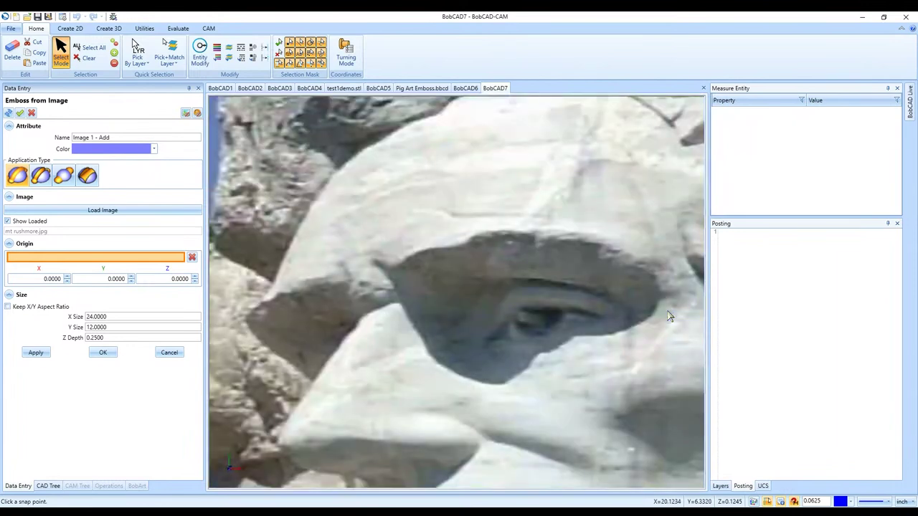
{"action": "scroll", "coordinate": [669, 317], "scroll_direction": "down", "scroll_amount": 4}
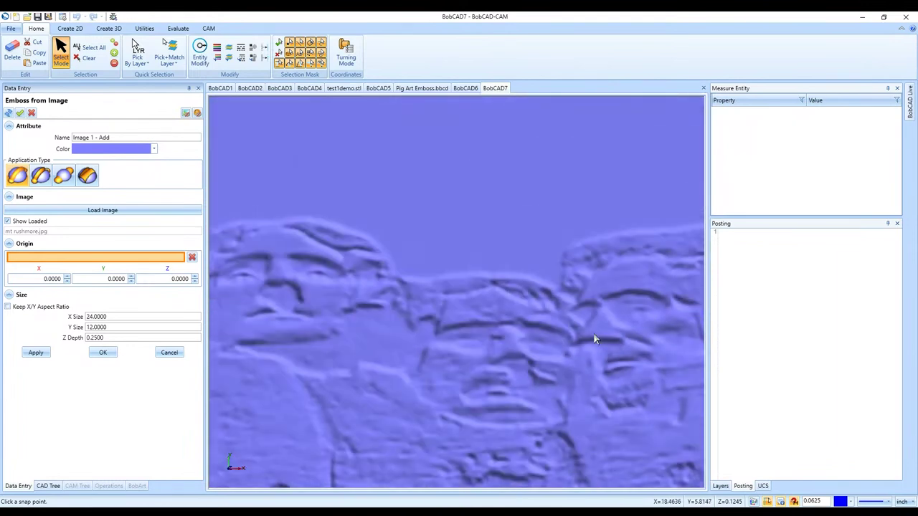
{"action": "scroll", "coordinate": [540, 379], "scroll_direction": "up", "scroll_amount": 4}
{"action": "scroll", "coordinate": [540, 378], "scroll_direction": "down", "scroll_amount": 5}
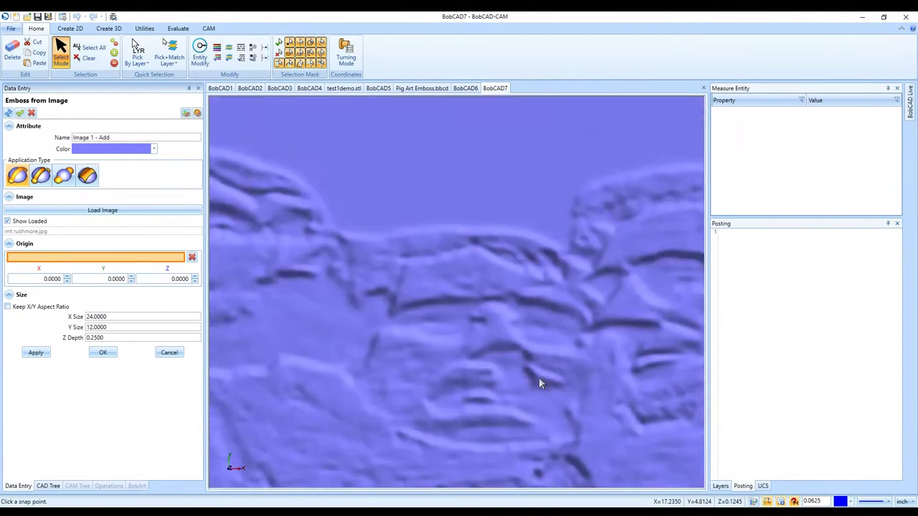
{"action": "scroll", "coordinate": [540, 379], "scroll_direction": "down", "scroll_amount": 3}
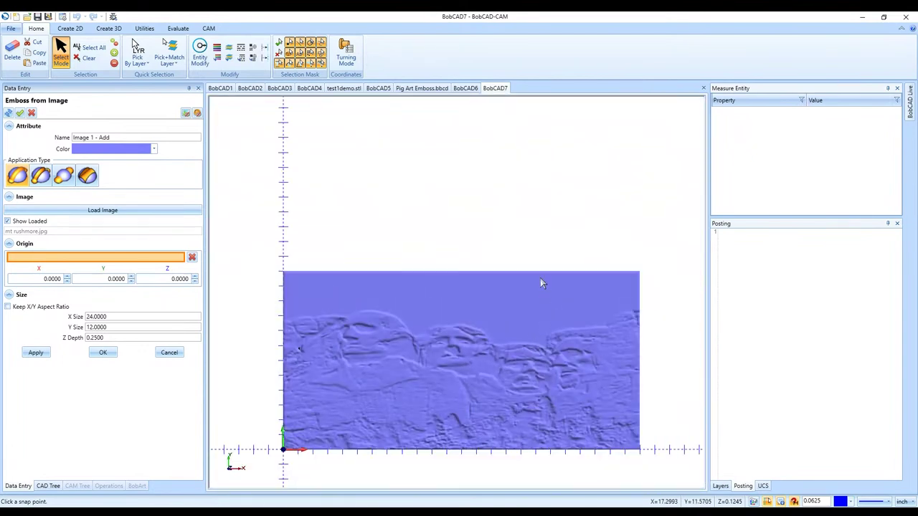
{"action": "scroll", "coordinate": [540, 281], "scroll_direction": "down", "scroll_amount": 1}
{"action": "scroll", "coordinate": [536, 351], "scroll_direction": "up", "scroll_amount": 2}
{"action": "scroll", "coordinate": [535, 351], "scroll_direction": "down", "scroll_amount": 1}
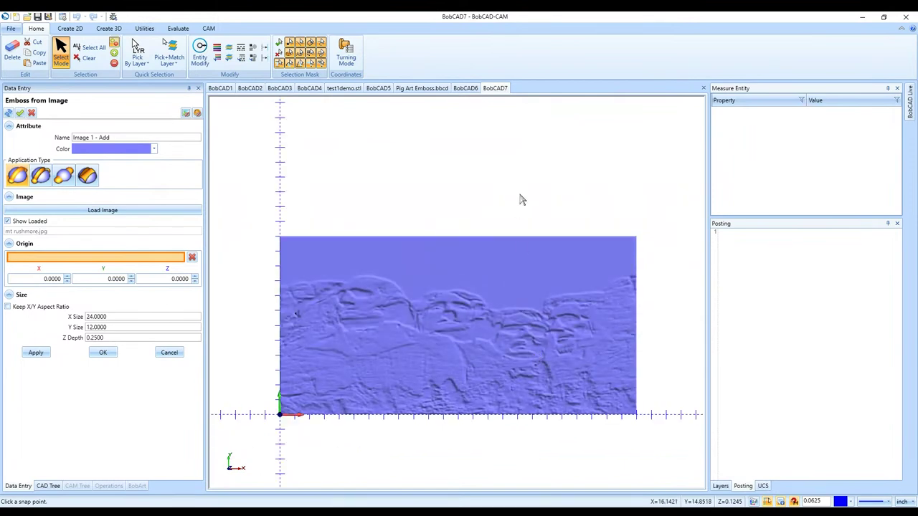
{"action": "left_click", "coordinate": [169, 352]}
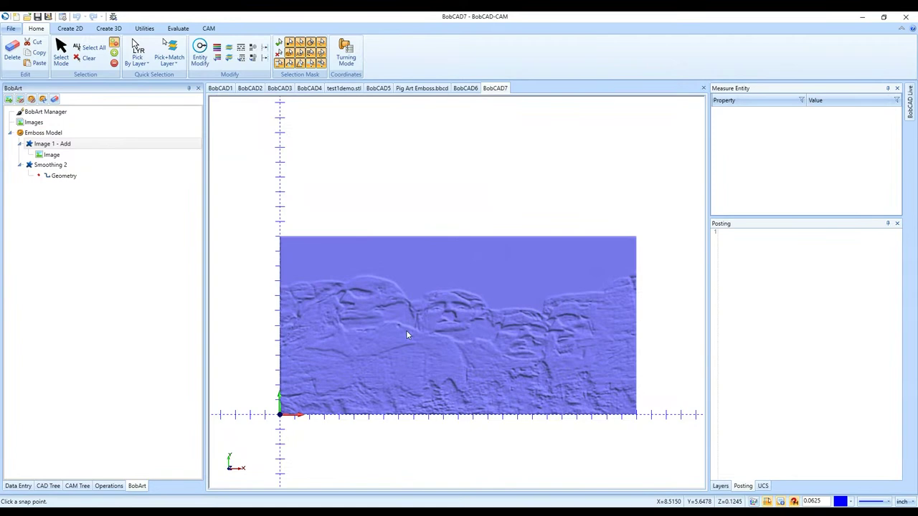
- View the Mount Rushmore relief from an oblique angle, then restore its top view
{"action": "middle_click_drag", "start_coordinate": [436, 350], "coordinate": [385, 289]}
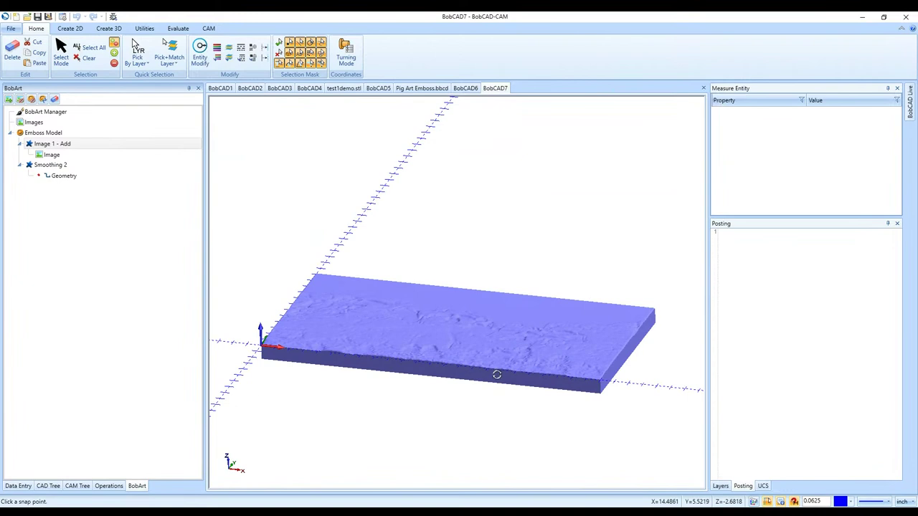
{"action": "middle_click_drag", "start_coordinate": [496, 374], "coordinate": [483, 386]}
{"action": "key", "text": "F2"}
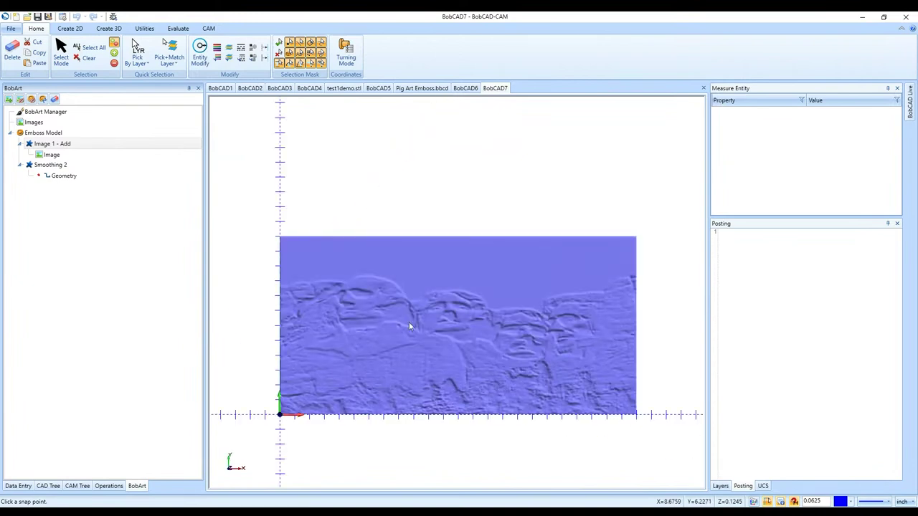
- Review the lightning bolt logo outlines in the BobCAD1 and BobCAD2 files
{"action": "left_click", "coordinate": [220, 89]}
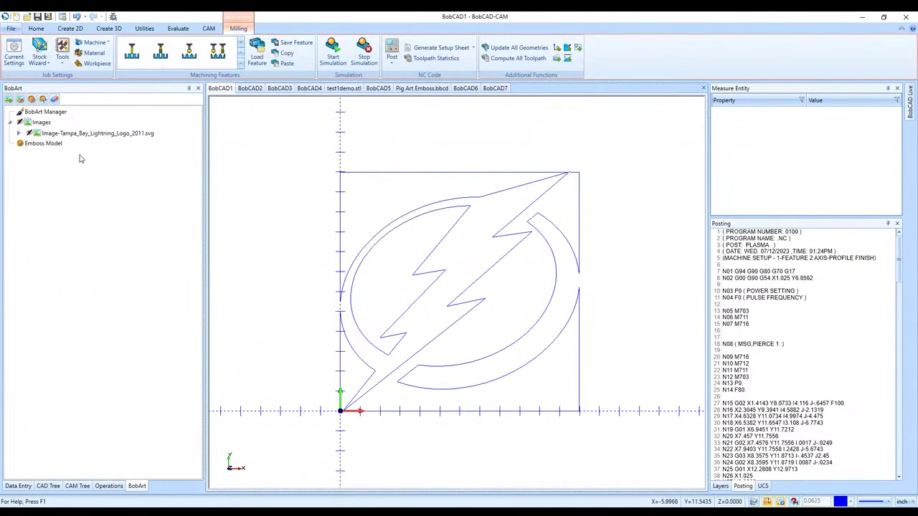
{"action": "left_click", "coordinate": [86, 132]}
{"action": "left_click", "coordinate": [86, 127]}
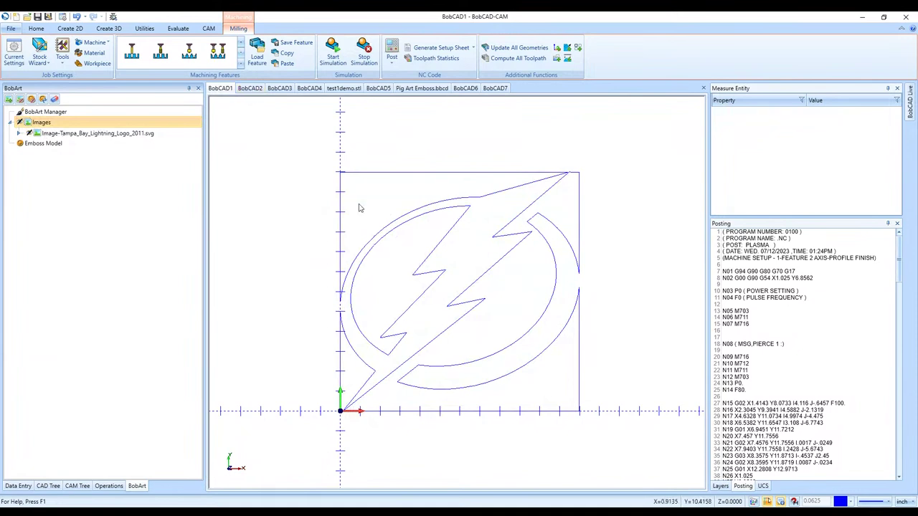
{"action": "left_click", "coordinate": [250, 89]}
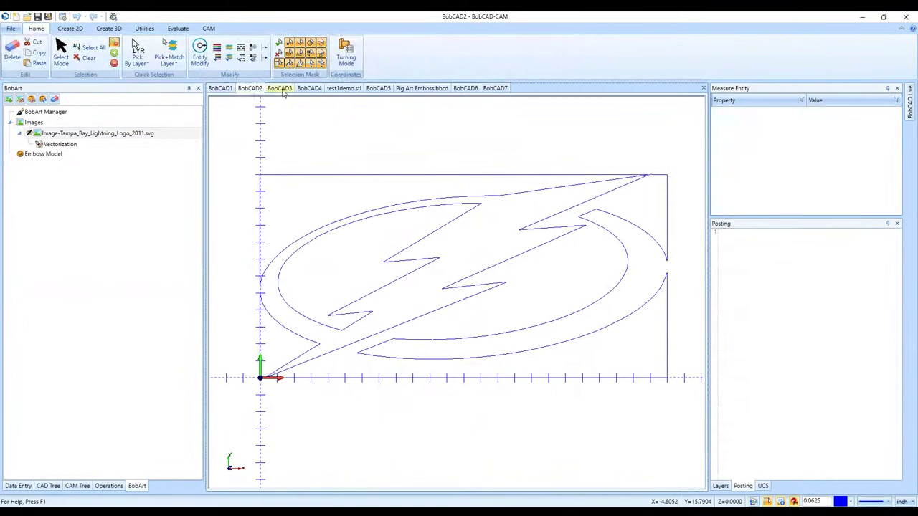
- Hide the milling job's toolpaths in BobCAD3 and return to the embossed logo's BobArt tree, seen from the top
{"action": "left_click", "coordinate": [280, 89]}
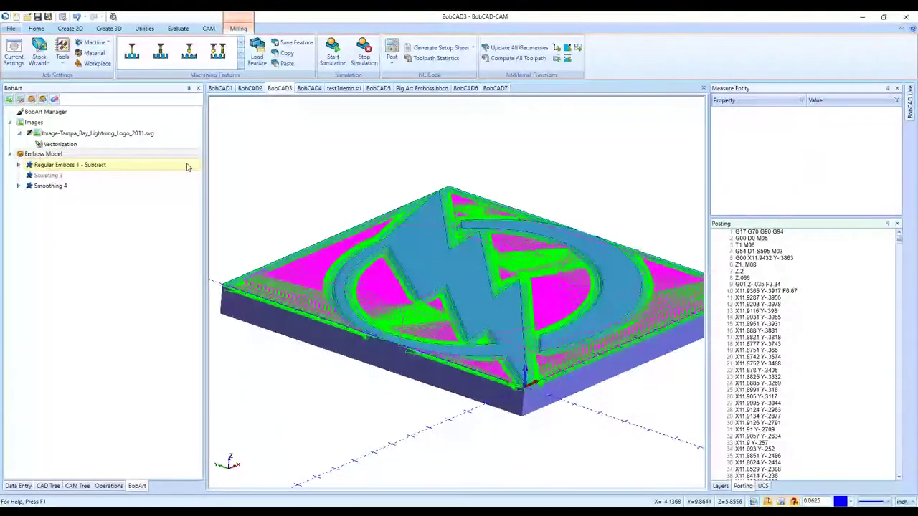
{"action": "left_click", "coordinate": [74, 487]}
{"action": "left_click", "coordinate": [10, 138]}
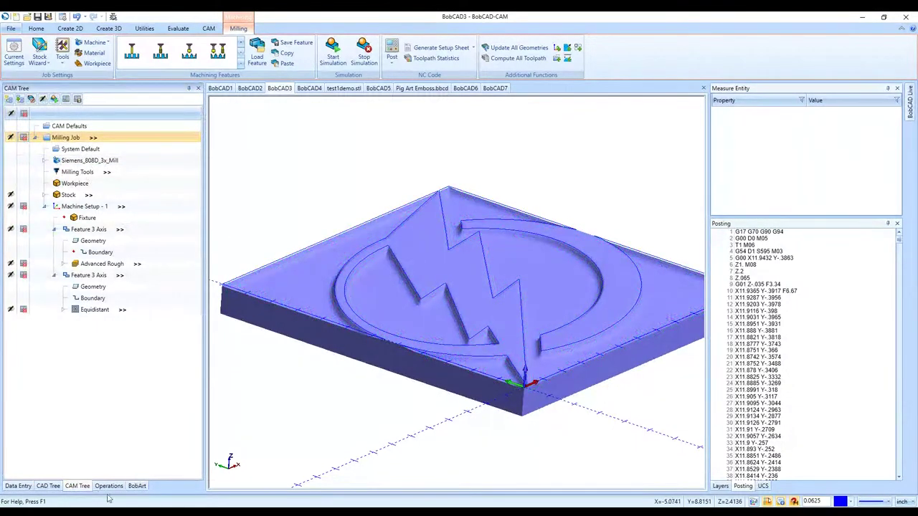
{"action": "left_click", "coordinate": [137, 486]}
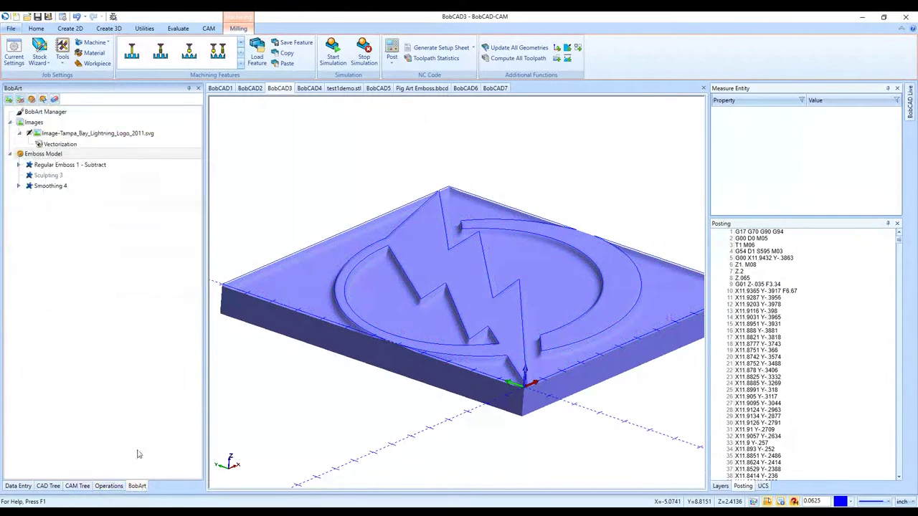
{"action": "right_click", "coordinate": [55, 156]}
{"action": "left_click", "coordinate": [313, 180]}
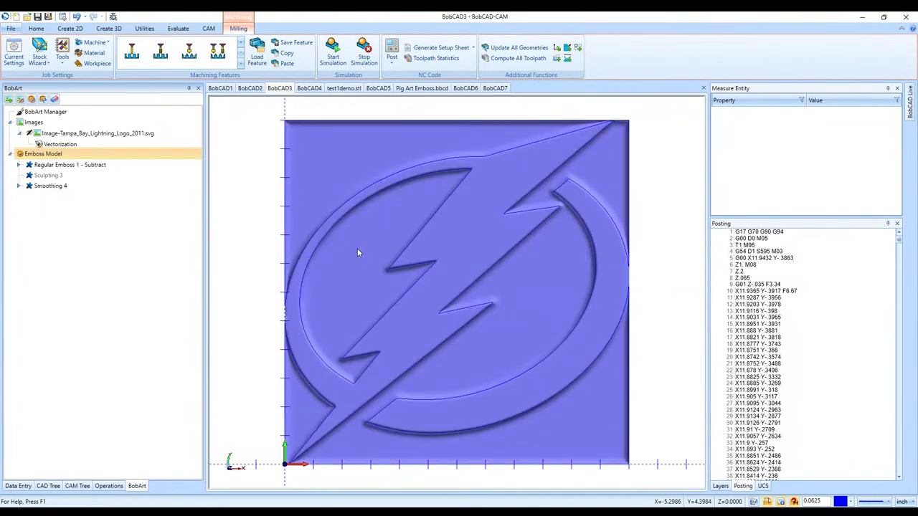
- Look at the blank canvas in BobCAD4 and inspect the curved logo model in test1demo.stl from another angle
{"action": "left_click", "coordinate": [312, 93]}
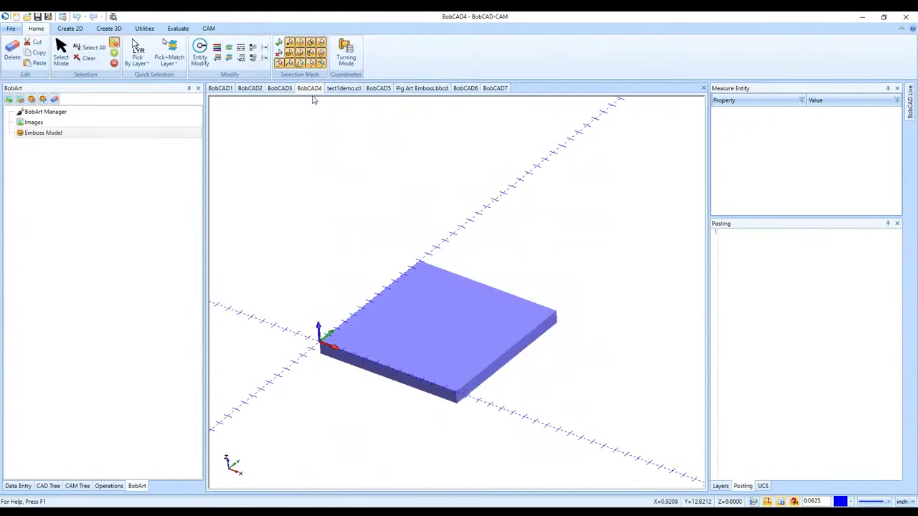
{"action": "left_click", "coordinate": [344, 94]}
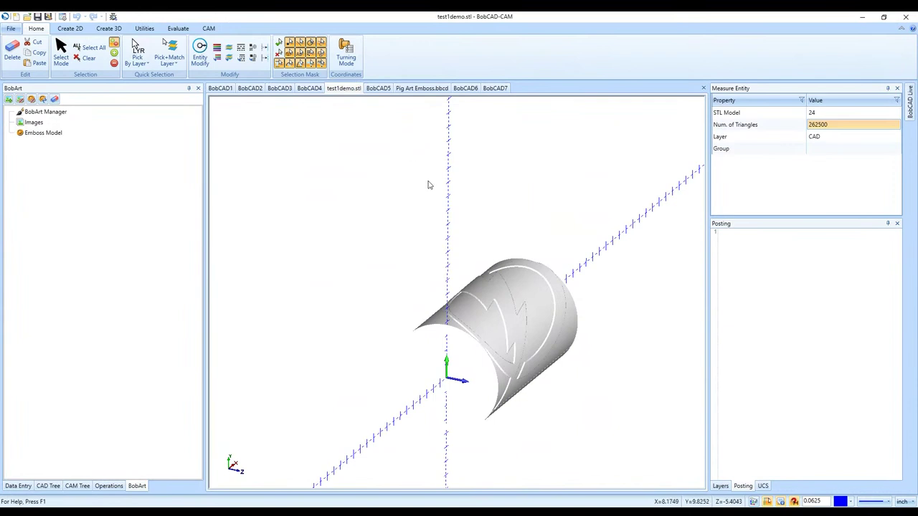
{"action": "middle_click_drag", "start_coordinate": [430, 199], "coordinate": [481, 206]}
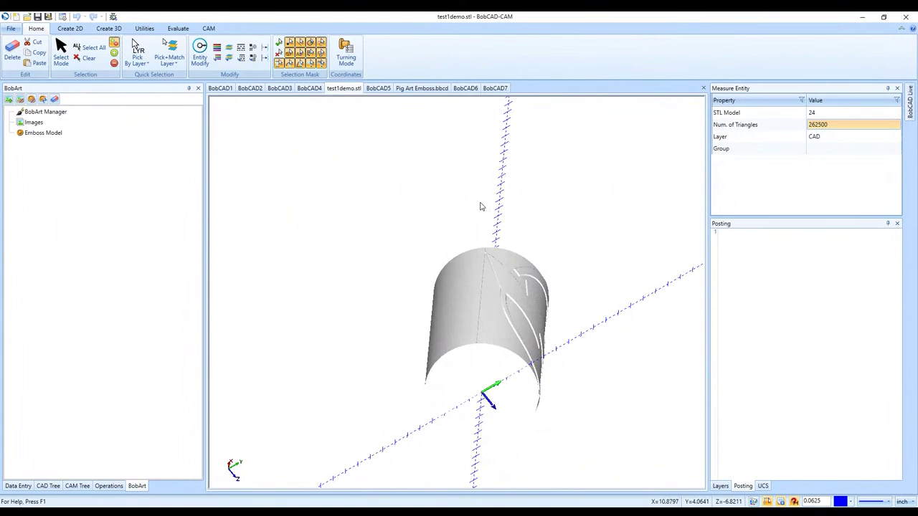
- Wrap the BobCAD3 logo canvas around the X axis with a wrapping diameter of 10 inches and inspect the curved emboss
{"action": "left_click", "coordinate": [279, 90]}
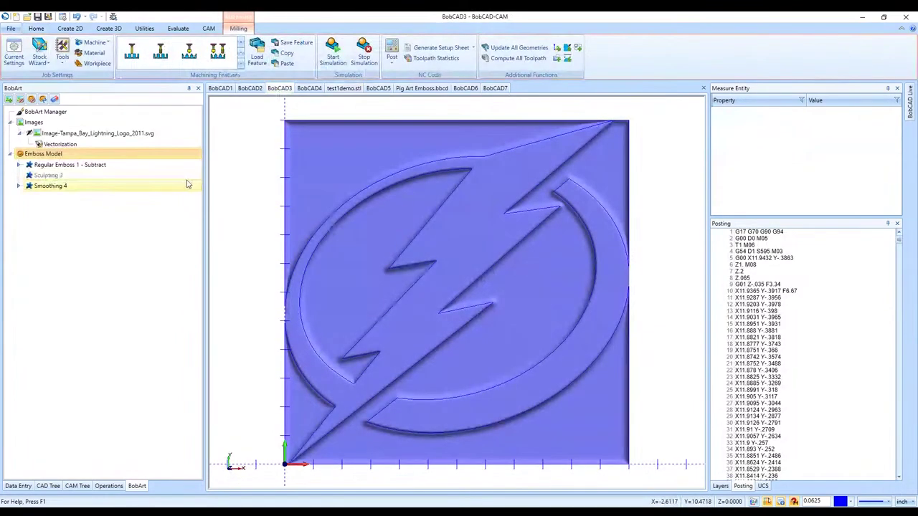
{"action": "right_click", "coordinate": [131, 157]}
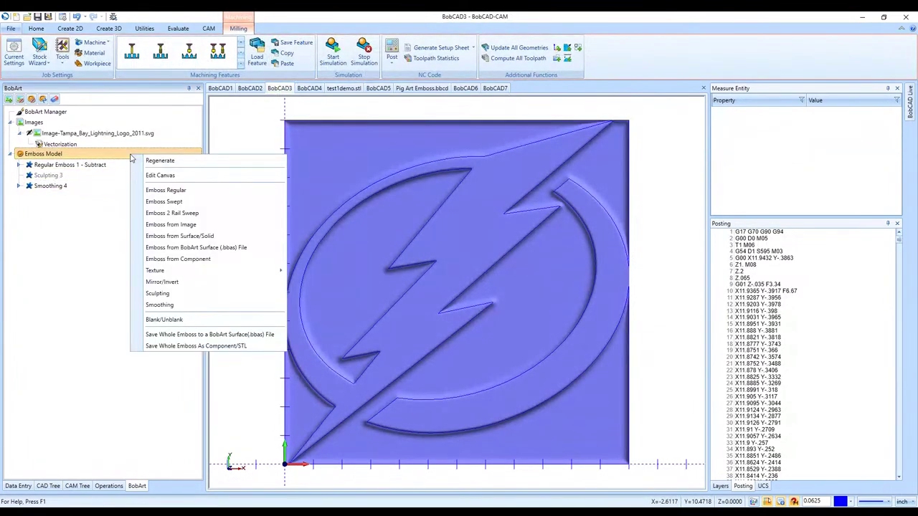
{"action": "left_click", "coordinate": [182, 180]}
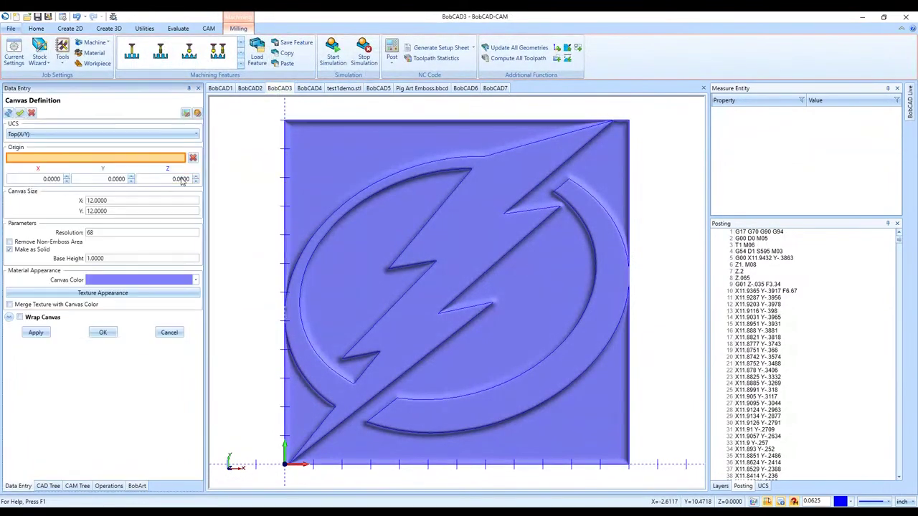
{"action": "left_click", "coordinate": [41, 320]}
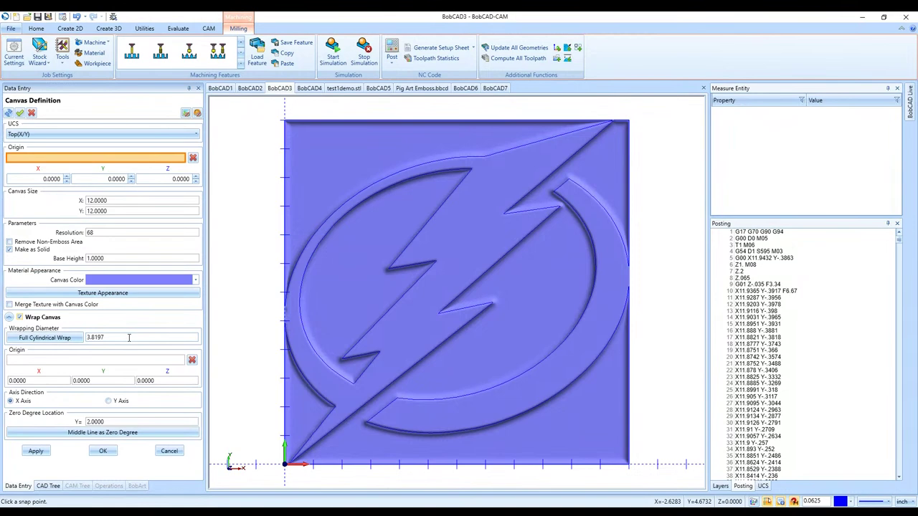
{"action": "middle_click_drag", "start_coordinate": [451, 389], "coordinate": [505, 354]}
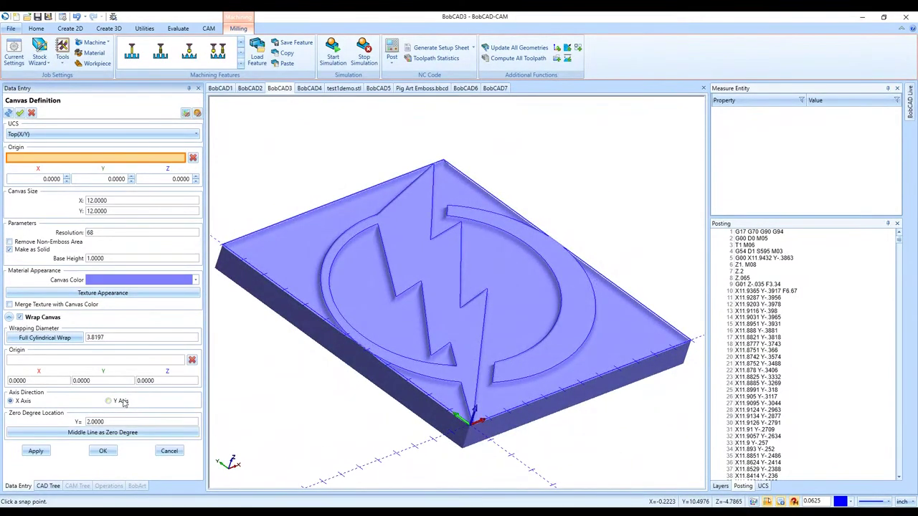
{"action": "double_click", "coordinate": [109, 337]}
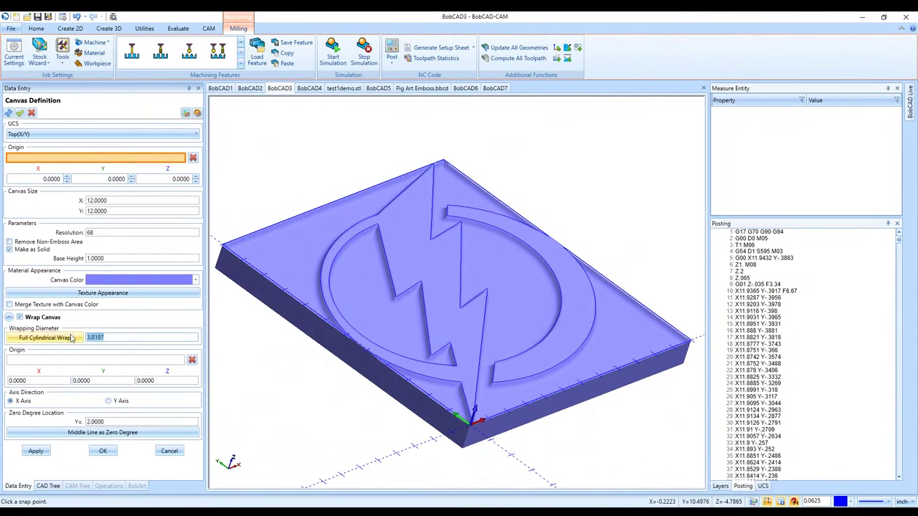
{"action": "type", "text": "10"}
{"action": "key", "text": "Return"}
{"action": "left_click", "coordinate": [103, 451]}
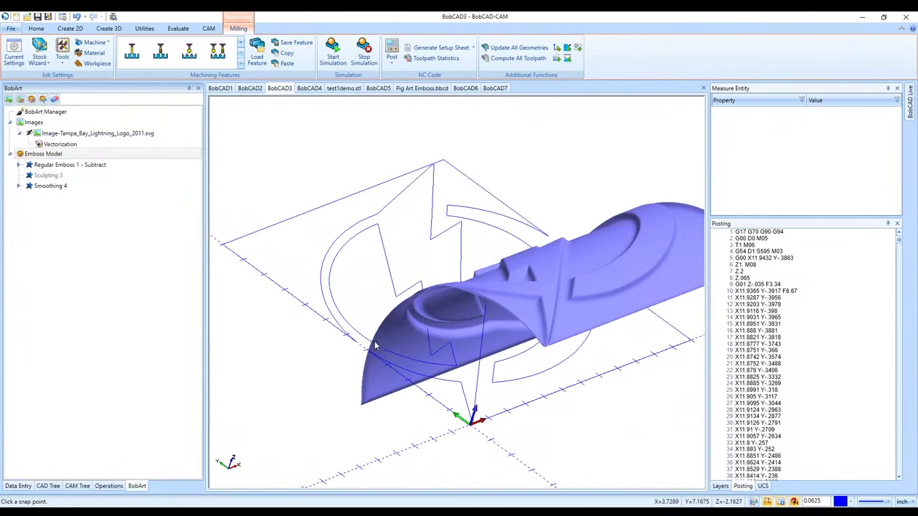
{"action": "middle_click_drag", "start_coordinate": [375, 347], "coordinate": [305, 351]}
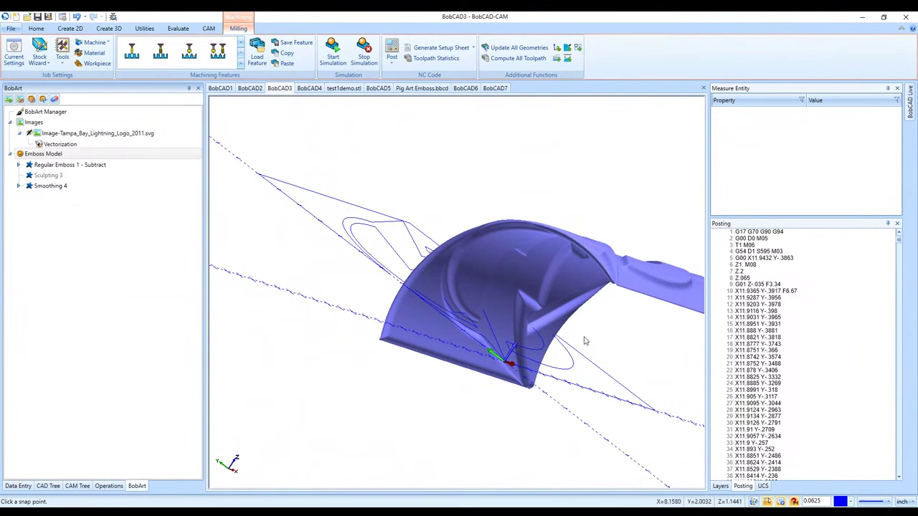
{"action": "middle_click_drag", "start_coordinate": [584, 341], "coordinate": [587, 353]}
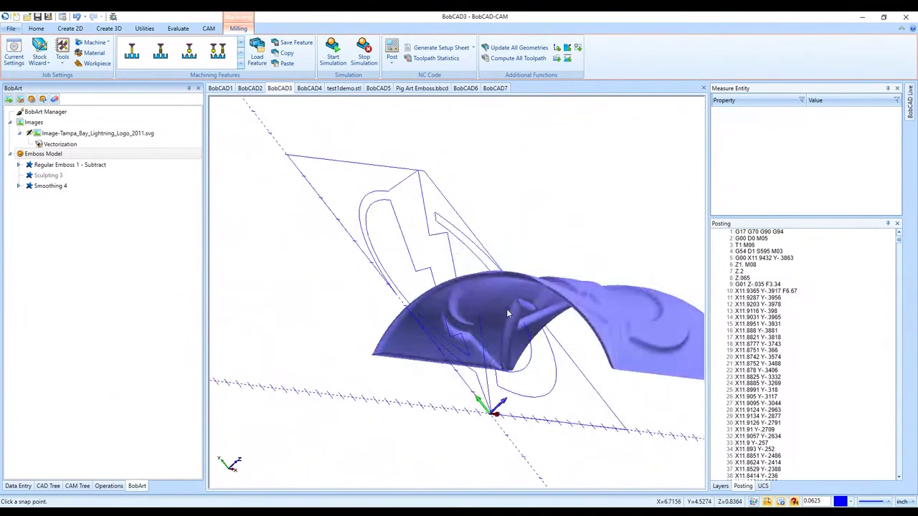
- Turn off canvas wrapping for the logo emboss and inspect the flat model at an angle
{"action": "right_click", "coordinate": [163, 154]}
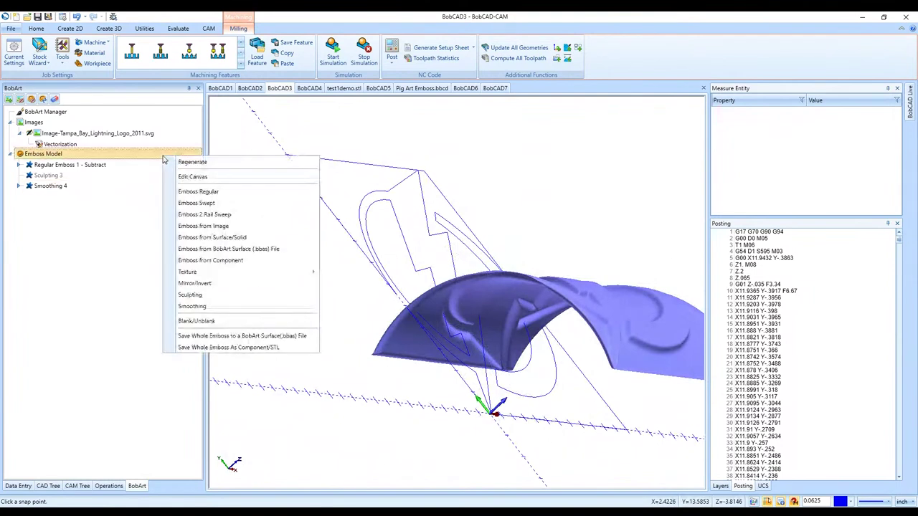
{"action": "left_click", "coordinate": [208, 176]}
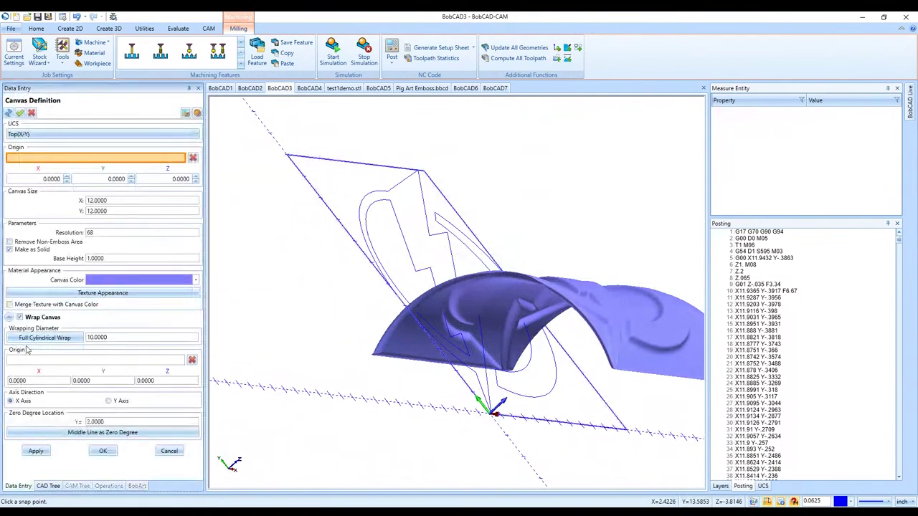
{"action": "left_click", "coordinate": [20, 317]}
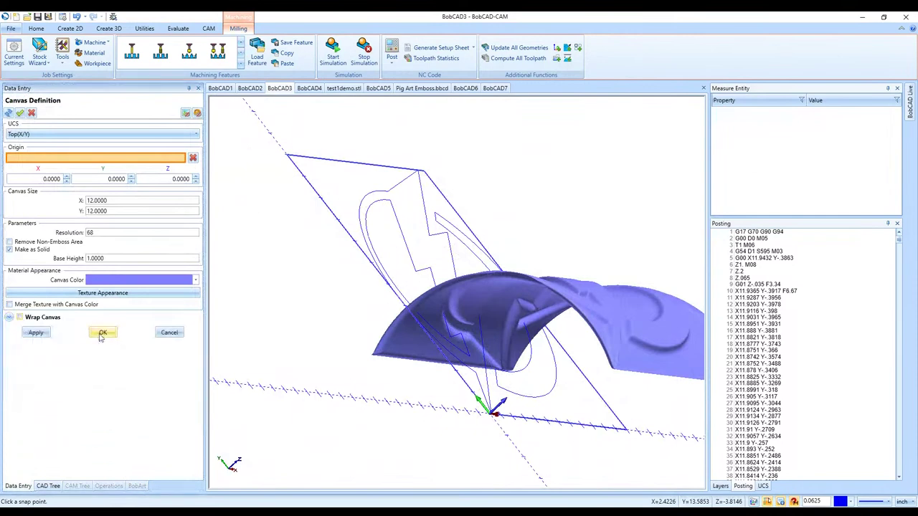
{"action": "left_click", "coordinate": [102, 334]}
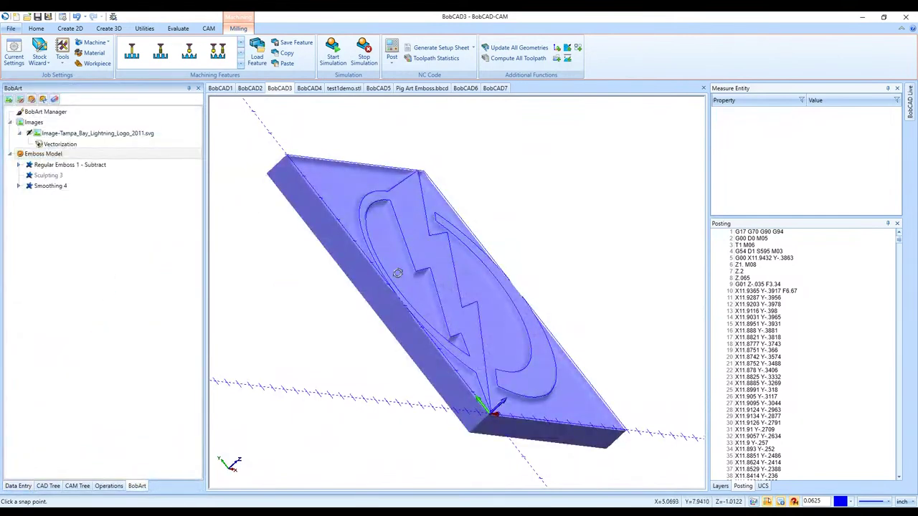
{"action": "middle_click_drag", "start_coordinate": [397, 273], "coordinate": [360, 266]}
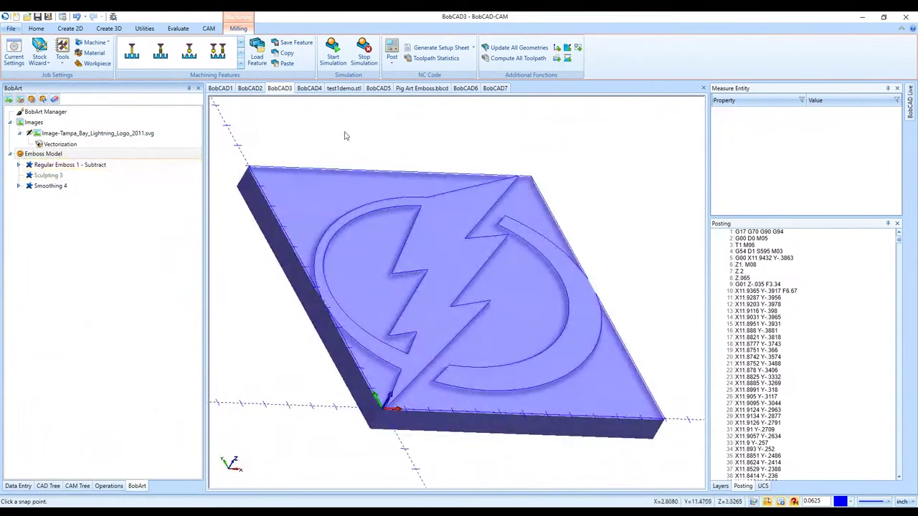
- Look at the BobCAD6 file and the Mount Rushmore relief in BobCAD7, and create a new blank file
{"action": "left_click", "coordinate": [466, 87]}
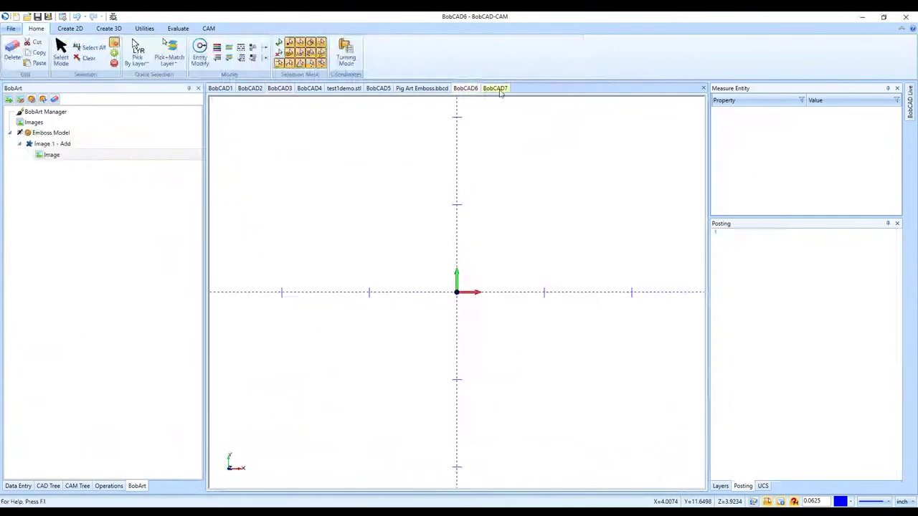
{"action": "left_click", "coordinate": [494, 87]}
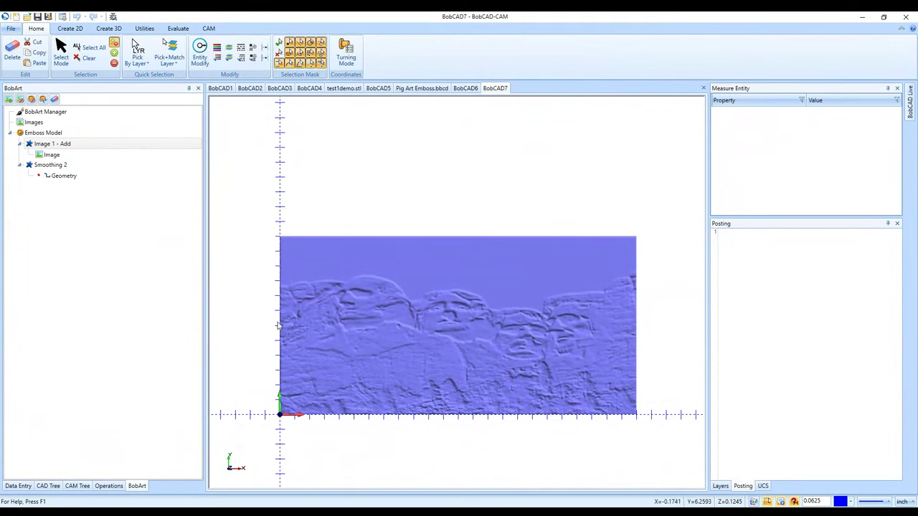
{"action": "left_click", "coordinate": [16, 17]}
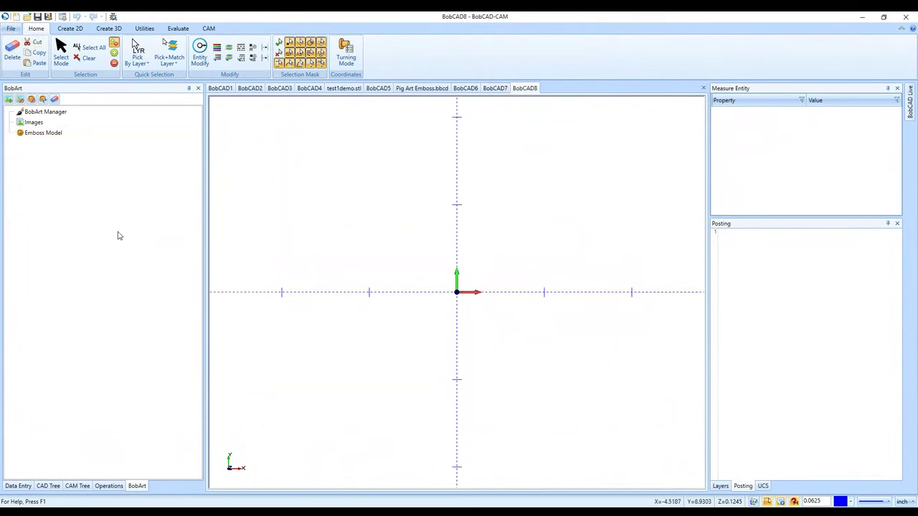
{"action": "left_click", "coordinate": [10, 29]}
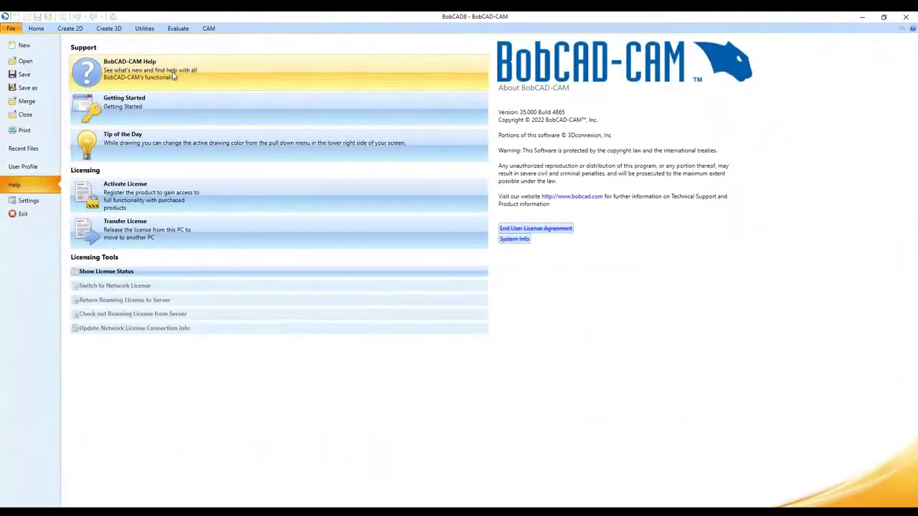
{"action": "left_click", "coordinate": [42, 30]}
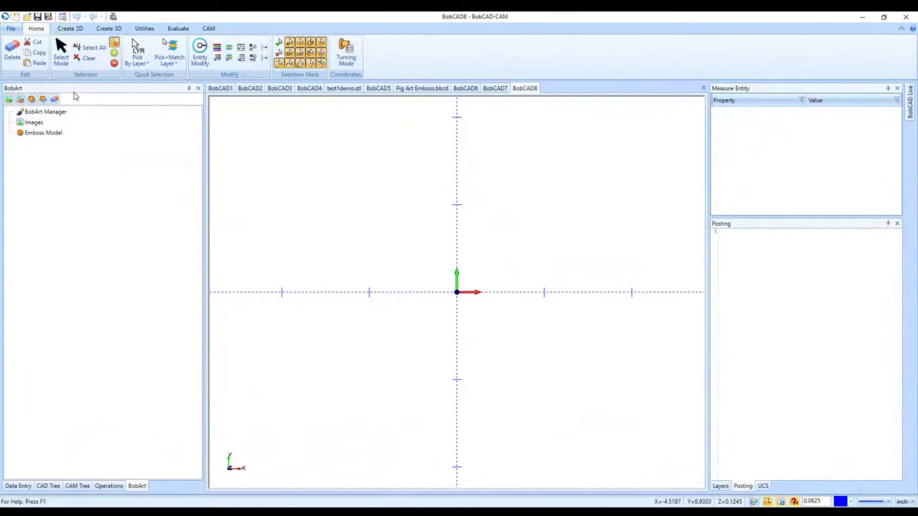
- Create a solid 4 by 4 inch canvas at the origin with resolution 203 and base height 1
{"action": "left_click", "coordinate": [72, 132]}
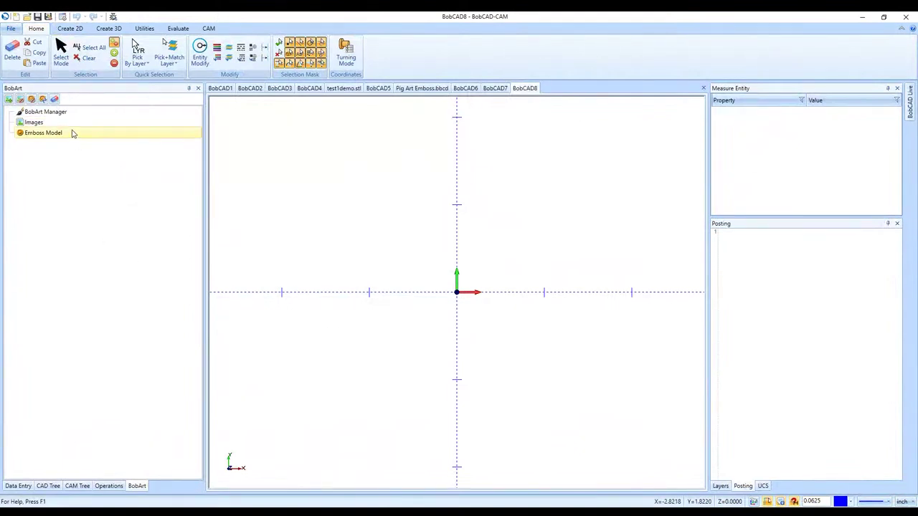
{"action": "right_click", "coordinate": [72, 132]}
{"action": "left_click", "coordinate": [97, 149]}
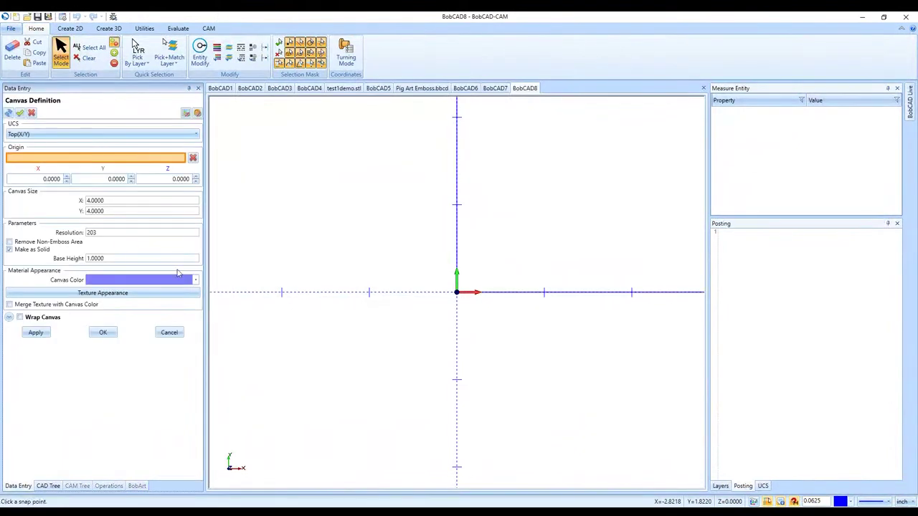
{"action": "left_click", "coordinate": [102, 332]}
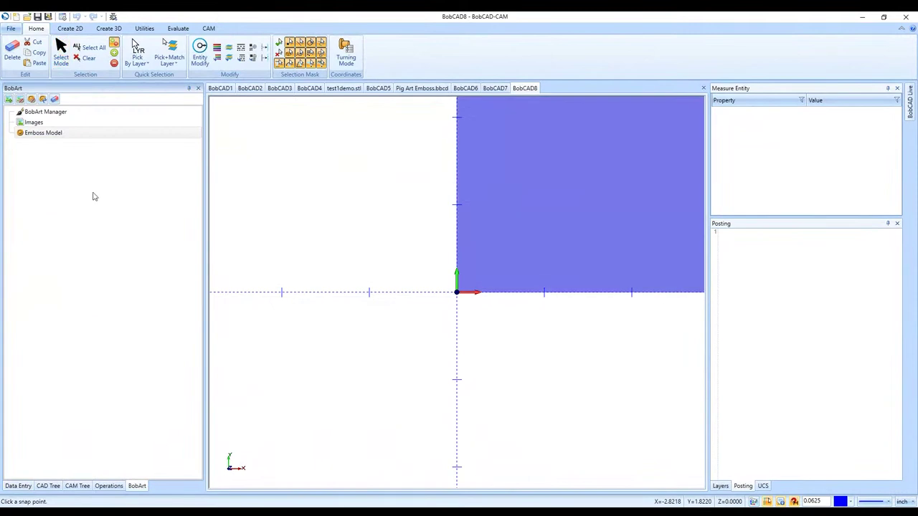
- Start an emboss from image and load lion.jpg from the BobART Images folder in the BobCAD-CAM V35 examples
{"action": "right_click", "coordinate": [103, 134]}
{"action": "left_click", "coordinate": [160, 203]}
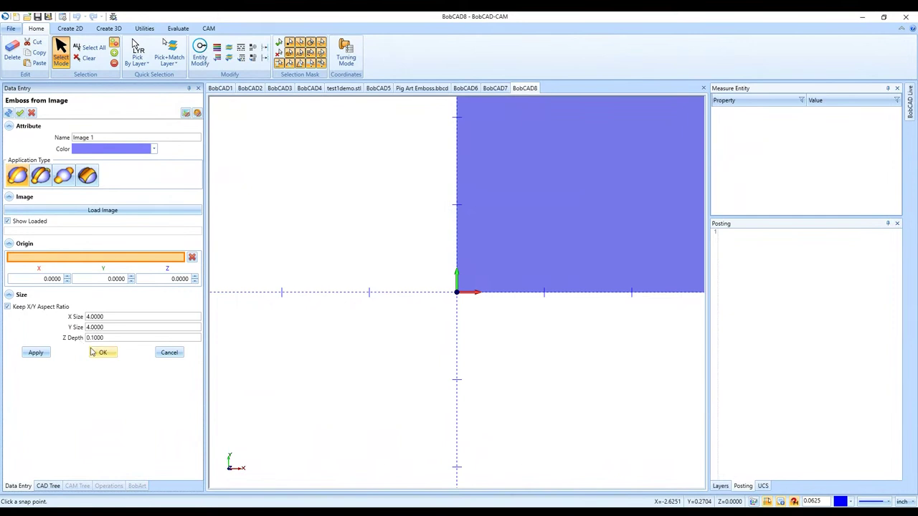
{"action": "left_click", "coordinate": [95, 210]}
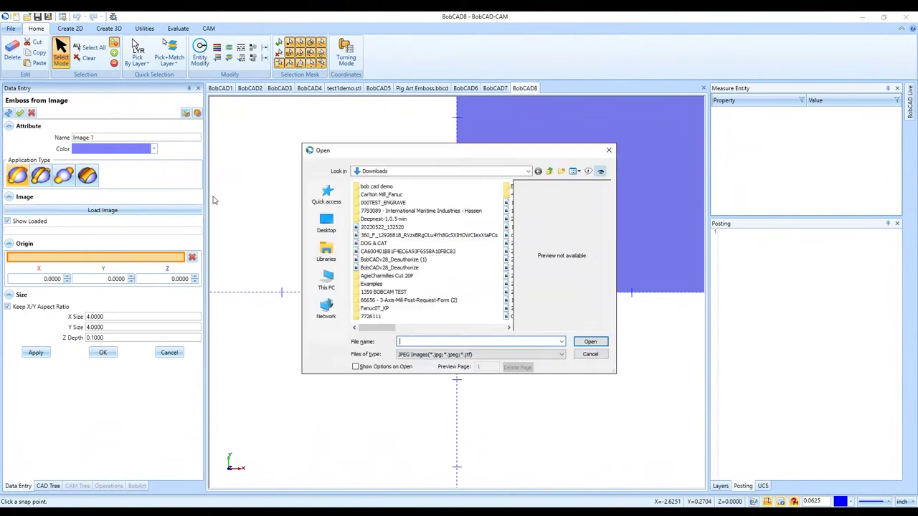
{"action": "left_click", "coordinate": [327, 281]}
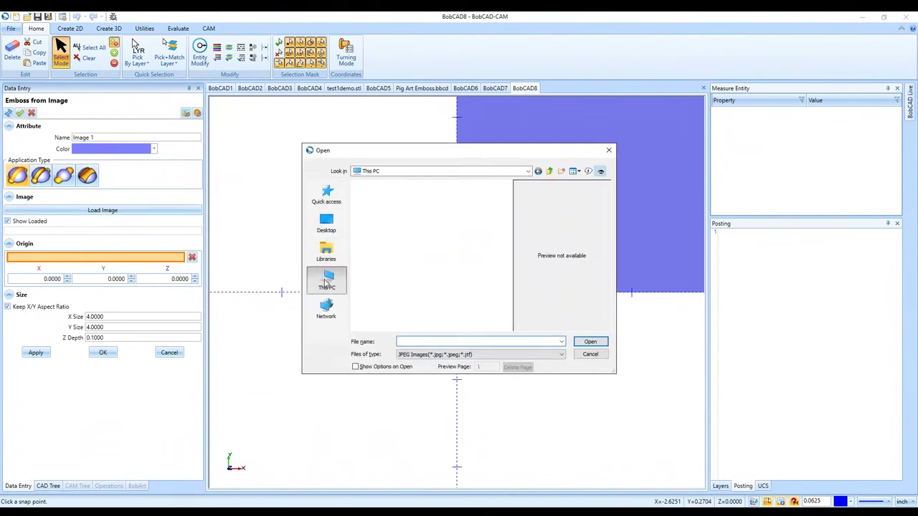
{"action": "scroll", "coordinate": [424, 294], "scroll_direction": "down", "scroll_amount": 3}
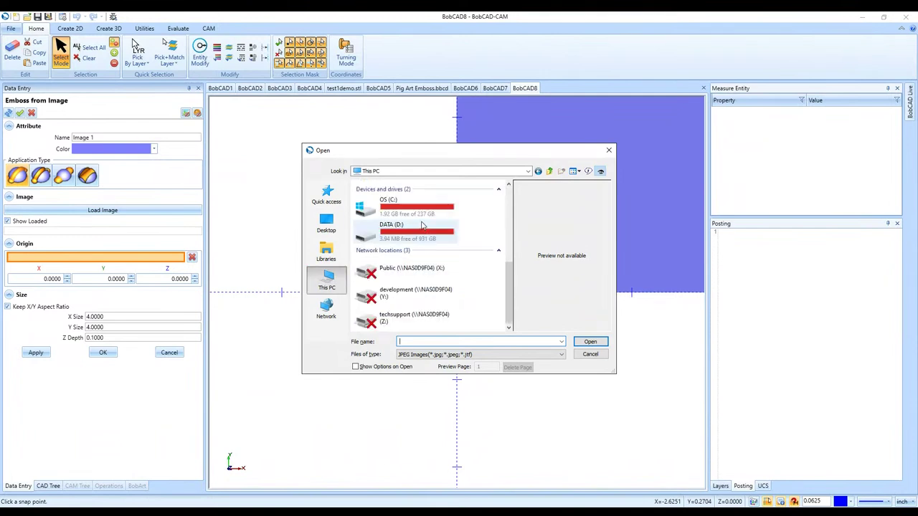
{"action": "double_click", "coordinate": [425, 210]}
{"action": "double_click", "coordinate": [427, 197]}
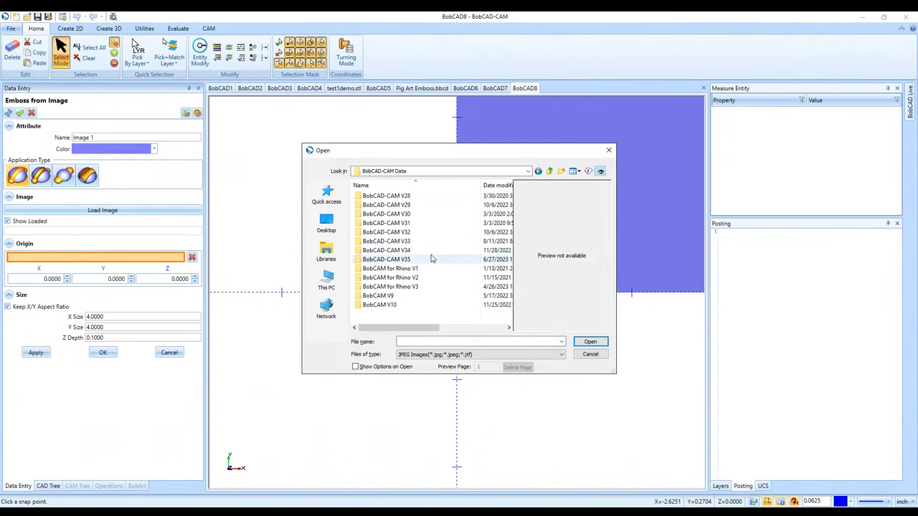
{"action": "double_click", "coordinate": [431, 262]}
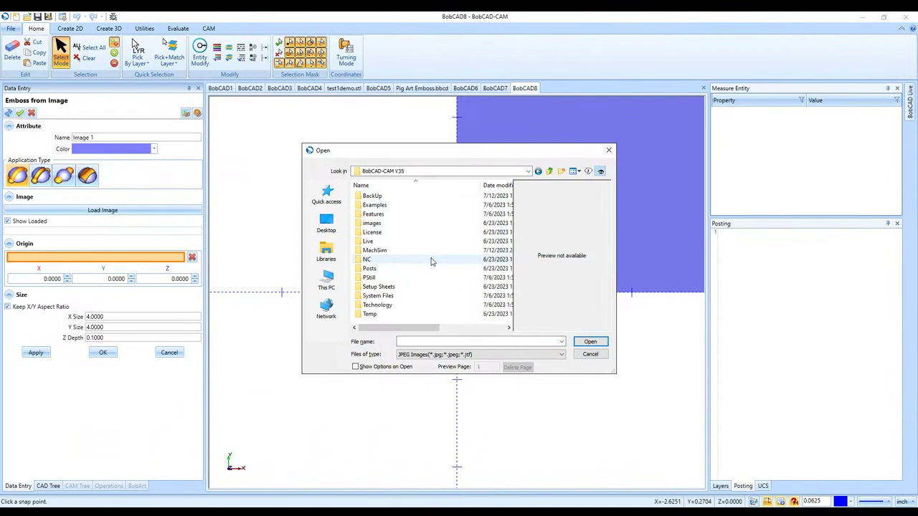
{"action": "double_click", "coordinate": [426, 205]}
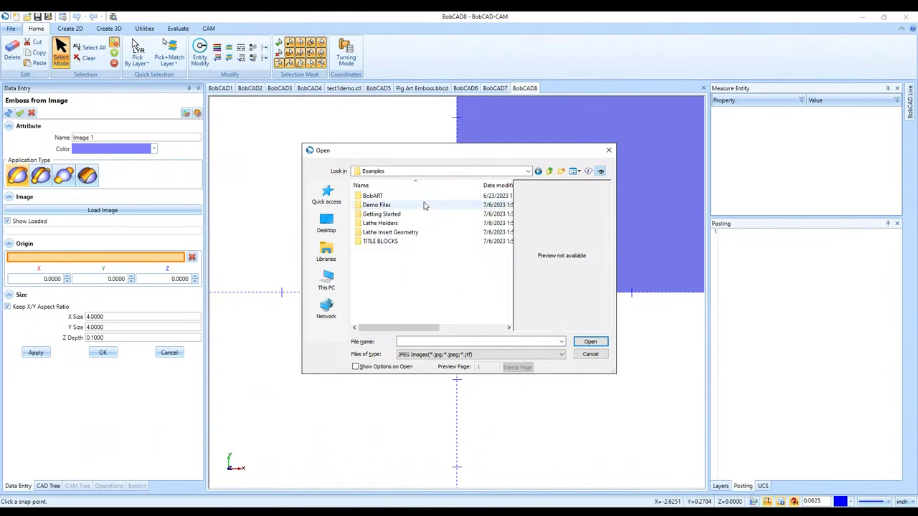
{"action": "double_click", "coordinate": [420, 198]}
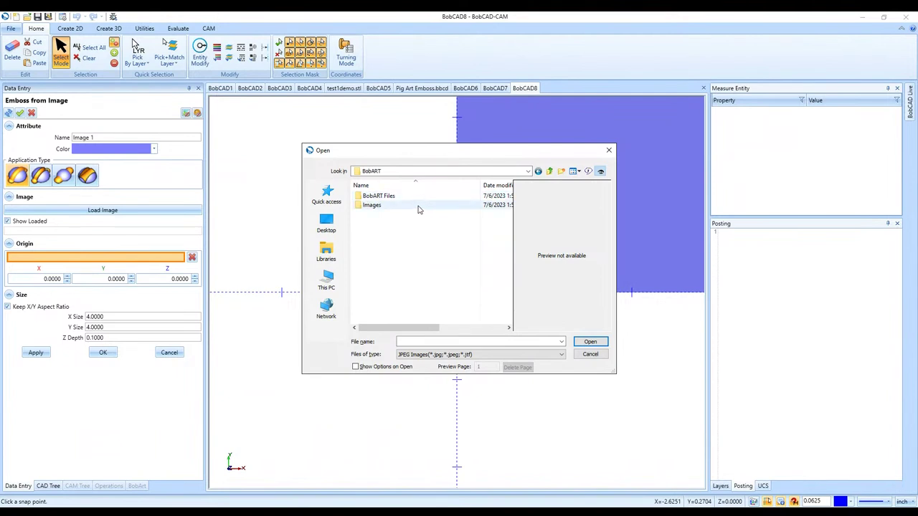
{"action": "double_click", "coordinate": [420, 207]}
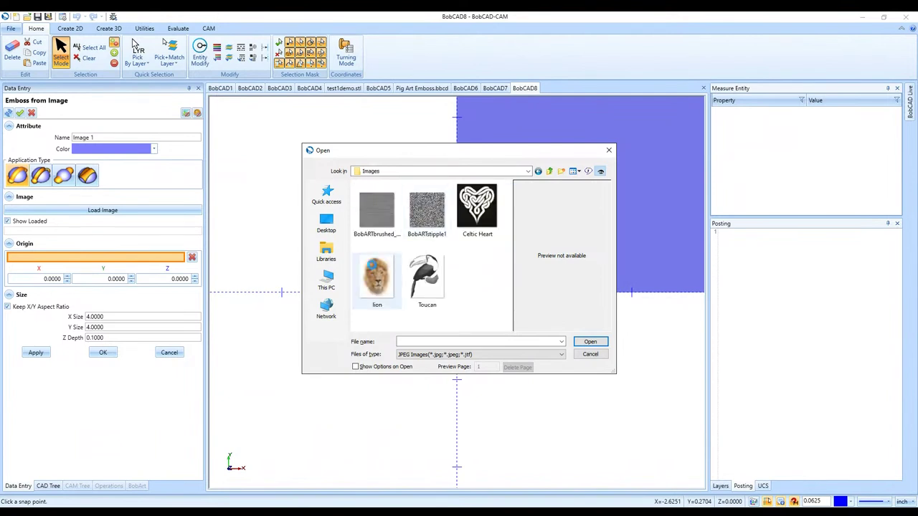
{"action": "double_click", "coordinate": [377, 276]}
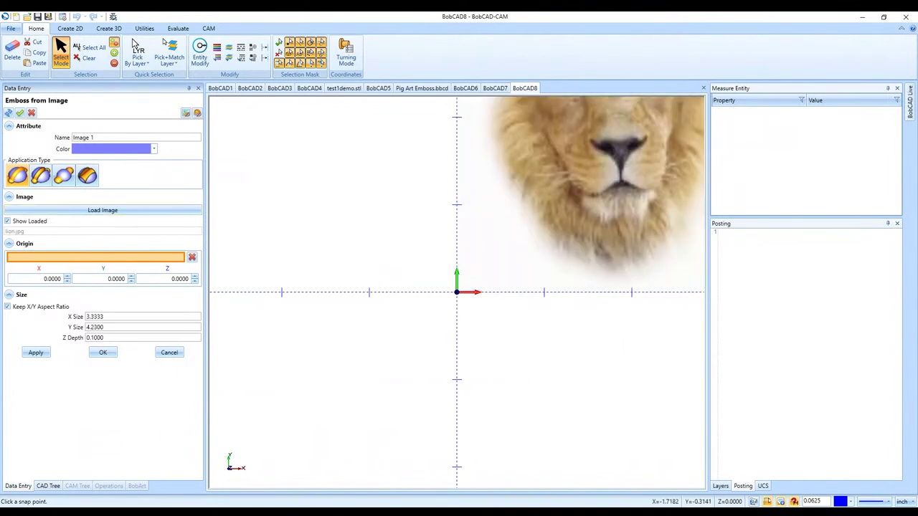
- Set the lion emboss Z depth to 0.25, apply it to the canvas, and inspect the relief at an angle
{"action": "scroll", "coordinate": [287, 334], "scroll_direction": "down", "scroll_amount": 3}
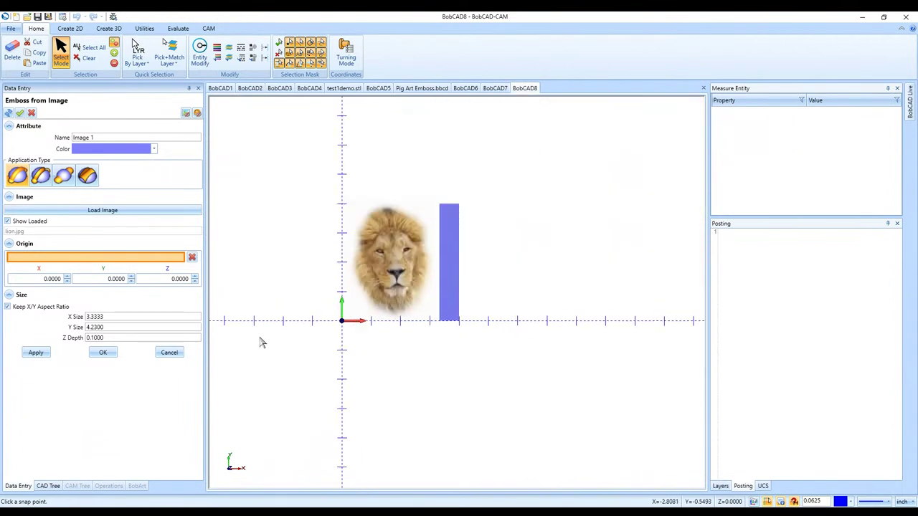
{"action": "left_click_drag", "start_coordinate": [116, 337], "coordinate": [62, 340]}
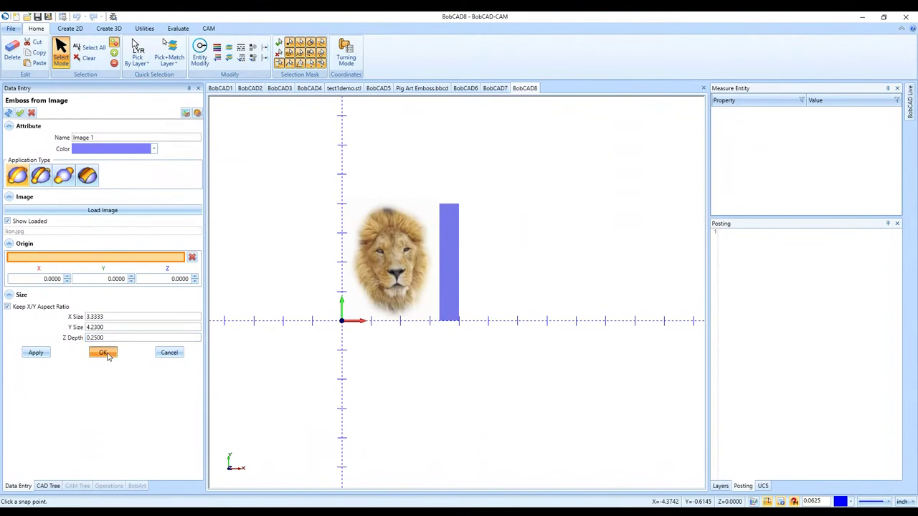
{"action": "left_click", "coordinate": [103, 352]}
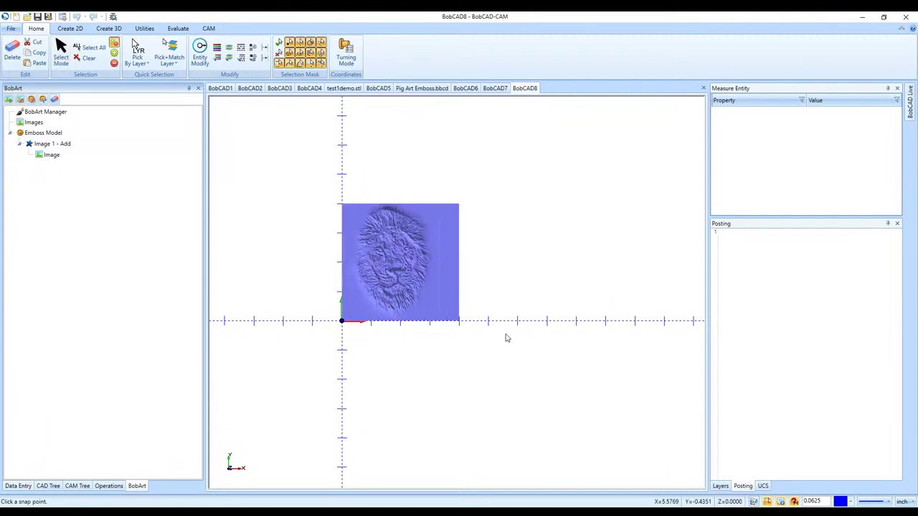
{"action": "middle_click_drag", "start_coordinate": [518, 329], "coordinate": [510, 335]}
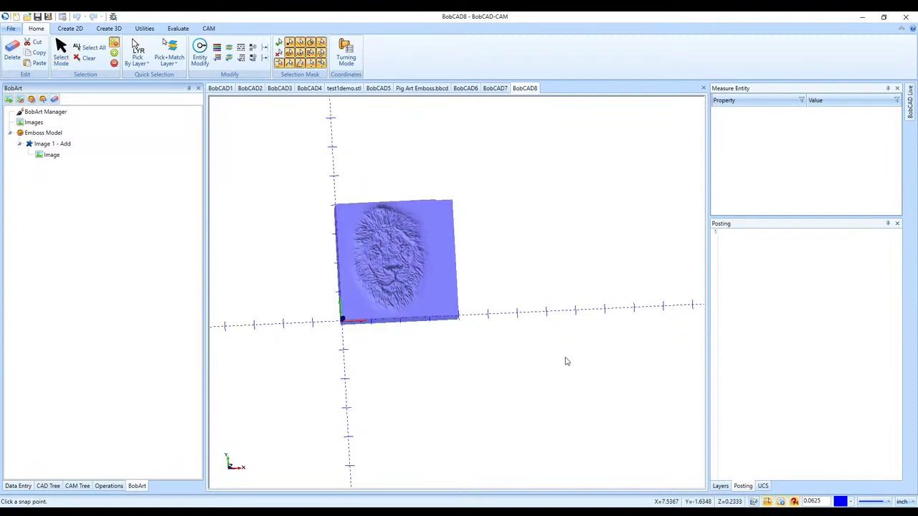
{"action": "middle_click_drag", "start_coordinate": [566, 360], "coordinate": [573, 323]}
{"action": "scroll", "coordinate": [295, 266], "scroll_direction": "up", "scroll_amount": 10}
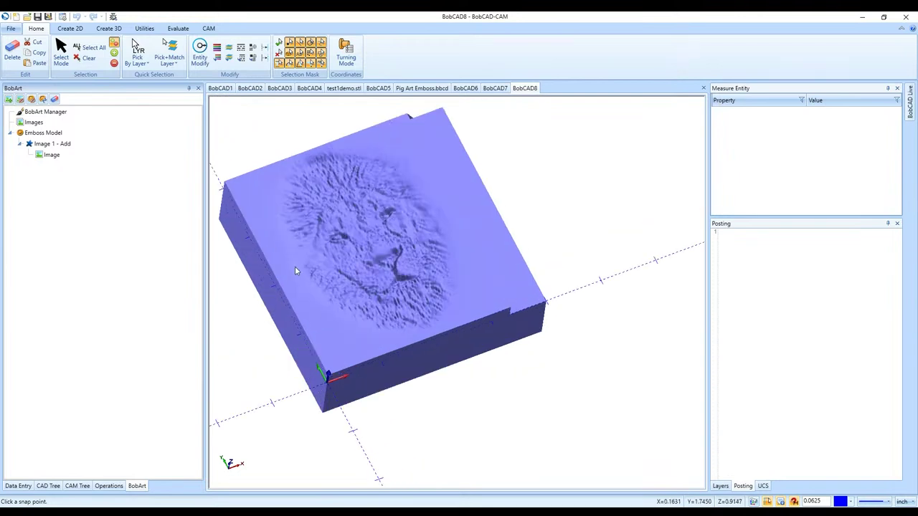
{"action": "scroll", "coordinate": [393, 370], "scroll_direction": "down", "scroll_amount": 10}
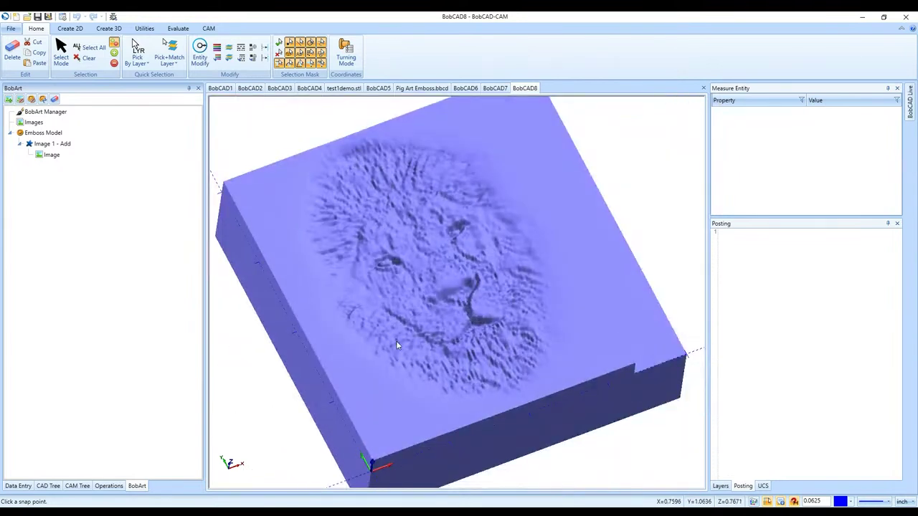
- Add smoothing to the whole lion emboss model with a smoothing window size of 0.2
{"action": "right_click", "coordinate": [113, 135]}
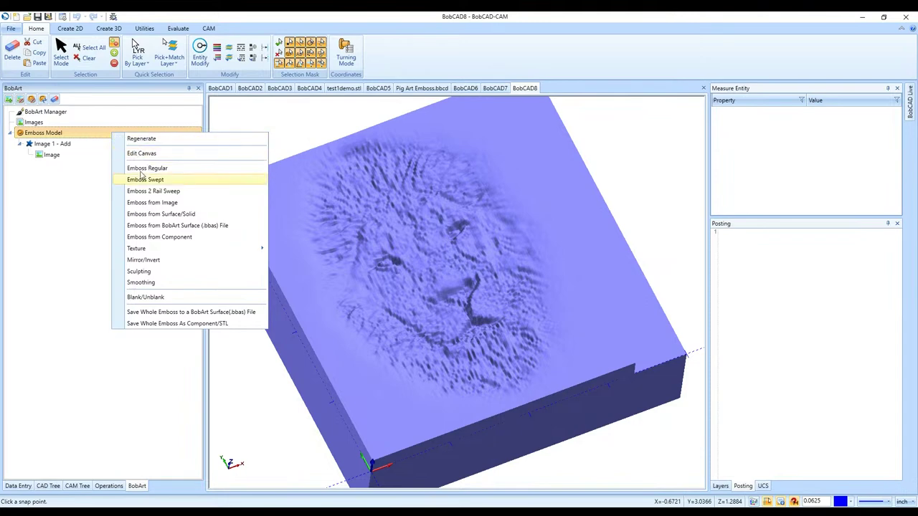
{"action": "left_click", "coordinate": [141, 282]}
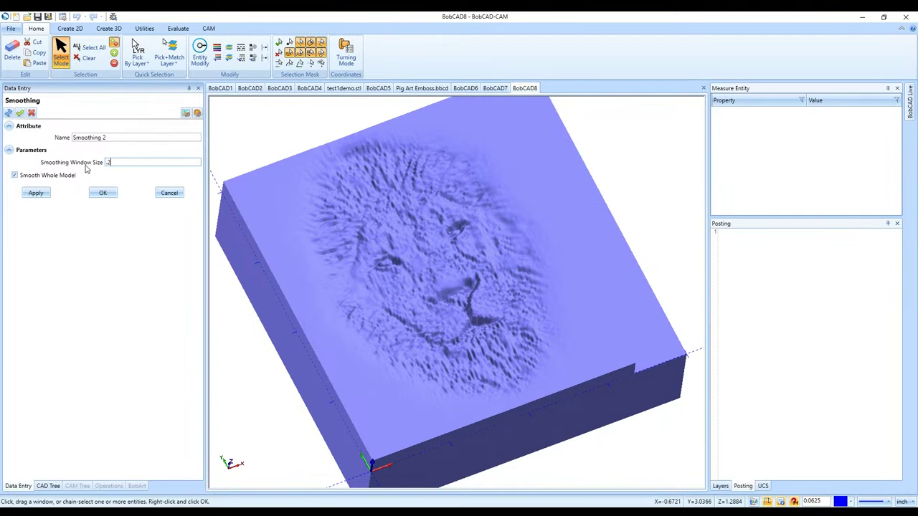
{"action": "left_click", "coordinate": [102, 193]}
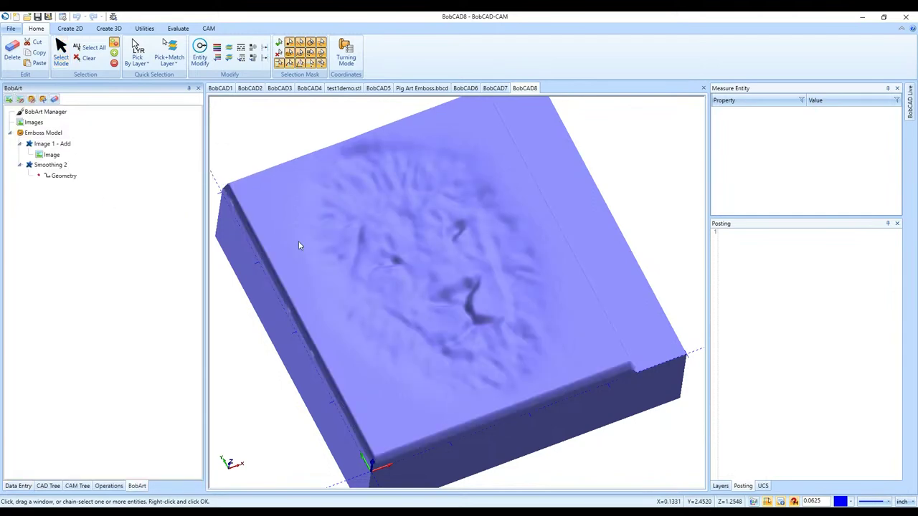
- Inspect the smoothed lion relief up close and from several angles, including its face and canvas edges
{"action": "middle_click_drag", "start_coordinate": [416, 276], "coordinate": [406, 253]}
{"action": "scroll", "coordinate": [435, 402], "scroll_direction": "up", "scroll_amount": 3}
{"action": "middle_click_drag", "start_coordinate": [436, 402], "coordinate": [378, 288]}
{"action": "middle_click_drag", "start_coordinate": [366, 235], "coordinate": [404, 260]}
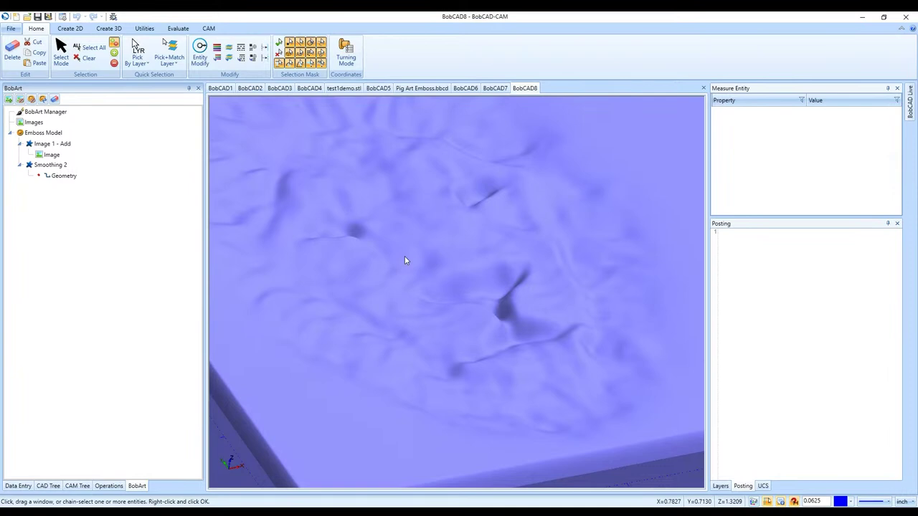
{"action": "scroll", "coordinate": [404, 260], "scroll_direction": "down", "scroll_amount": 3}
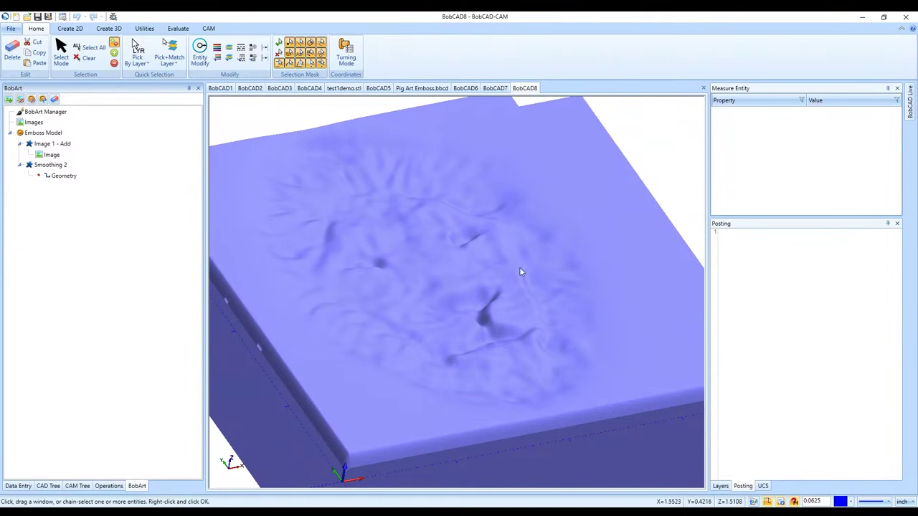
{"action": "middle_click_drag", "start_coordinate": [485, 306], "coordinate": [404, 248]}
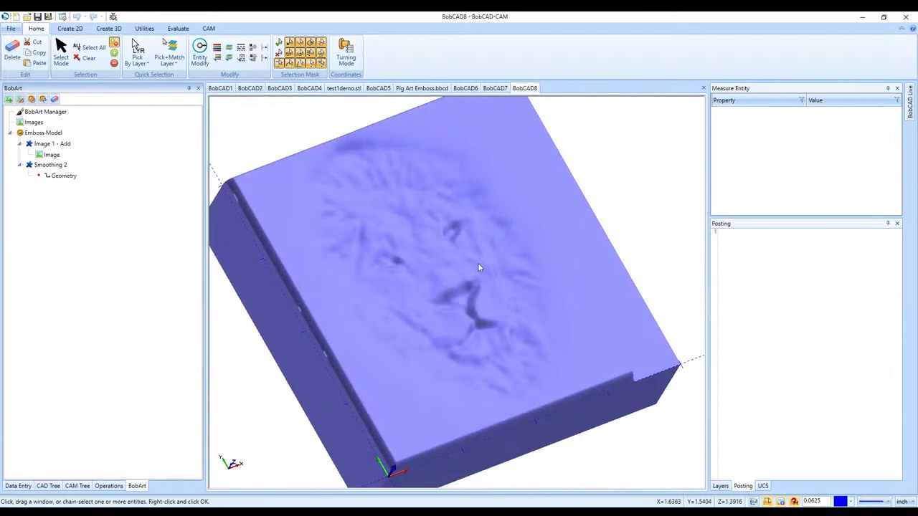
{"action": "middle_click_drag", "start_coordinate": [493, 289], "coordinate": [486, 254]}
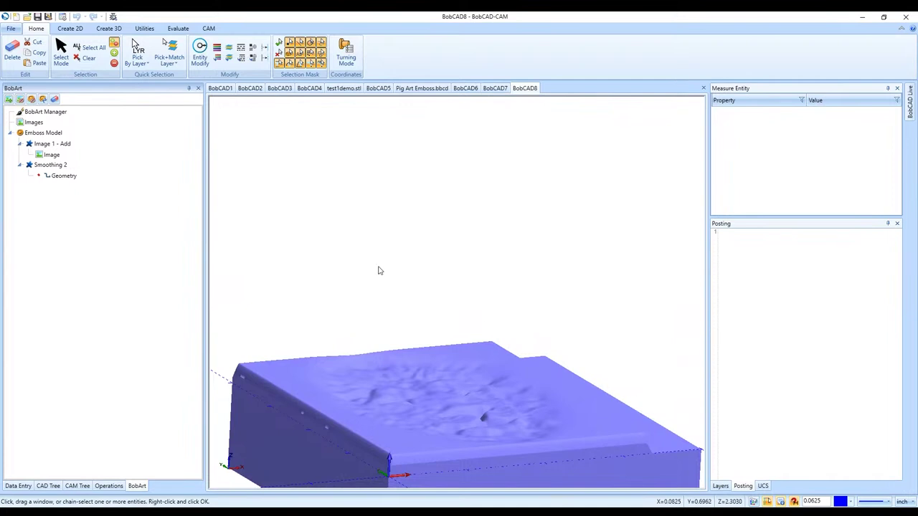
{"action": "middle_click_drag", "start_coordinate": [378, 268], "coordinate": [468, 269]}
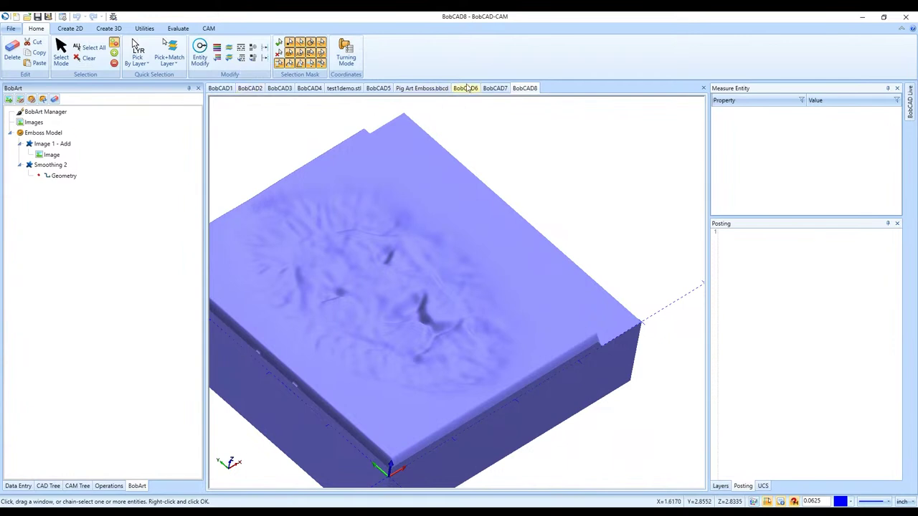
- Review the Mount Rushmore relief in BobCAD7 at an angle, and bring up the lightning logo emboss in BobCAD3
{"action": "left_click", "coordinate": [489, 88]}
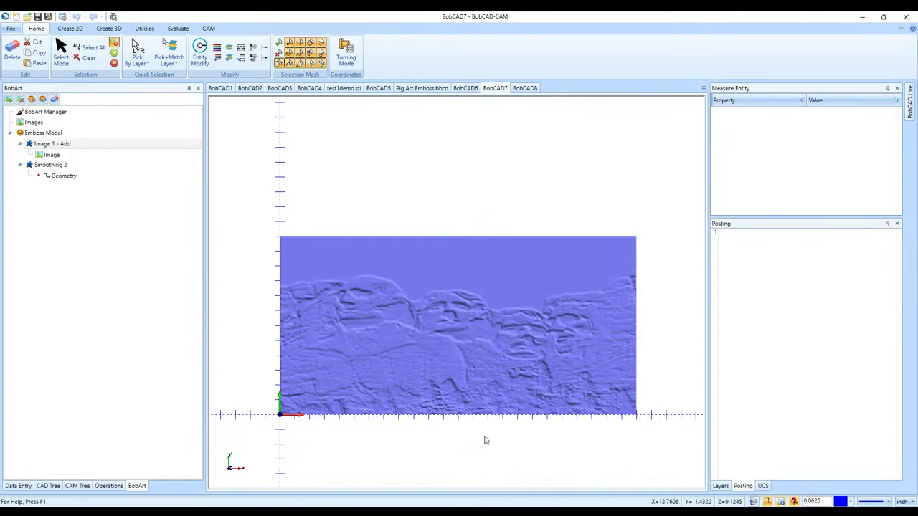
{"action": "middle_click_drag", "start_coordinate": [485, 438], "coordinate": [485, 370]}
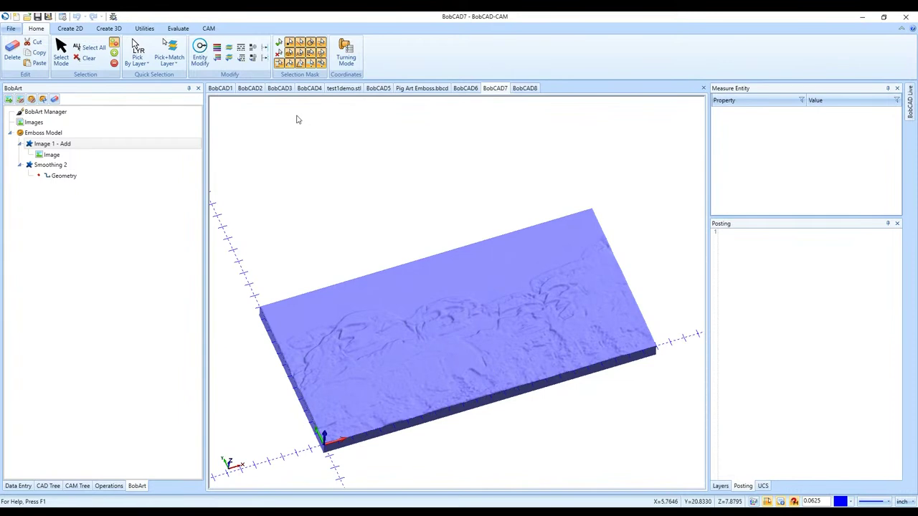
{"action": "left_click", "coordinate": [271, 89]}
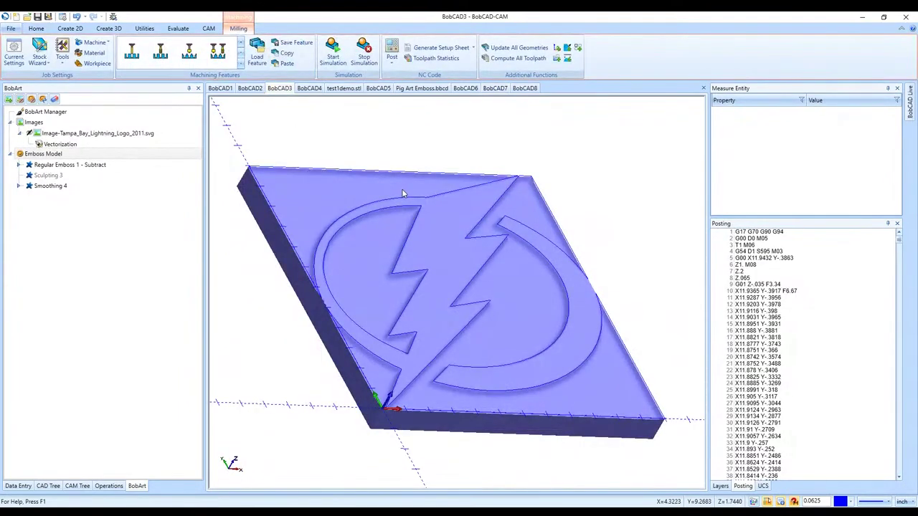
{"action": "key", "text": "Home"}
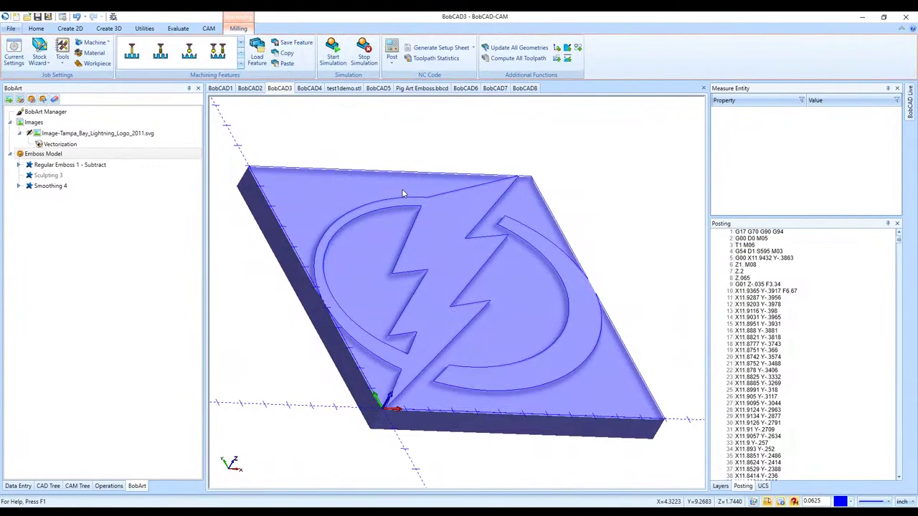